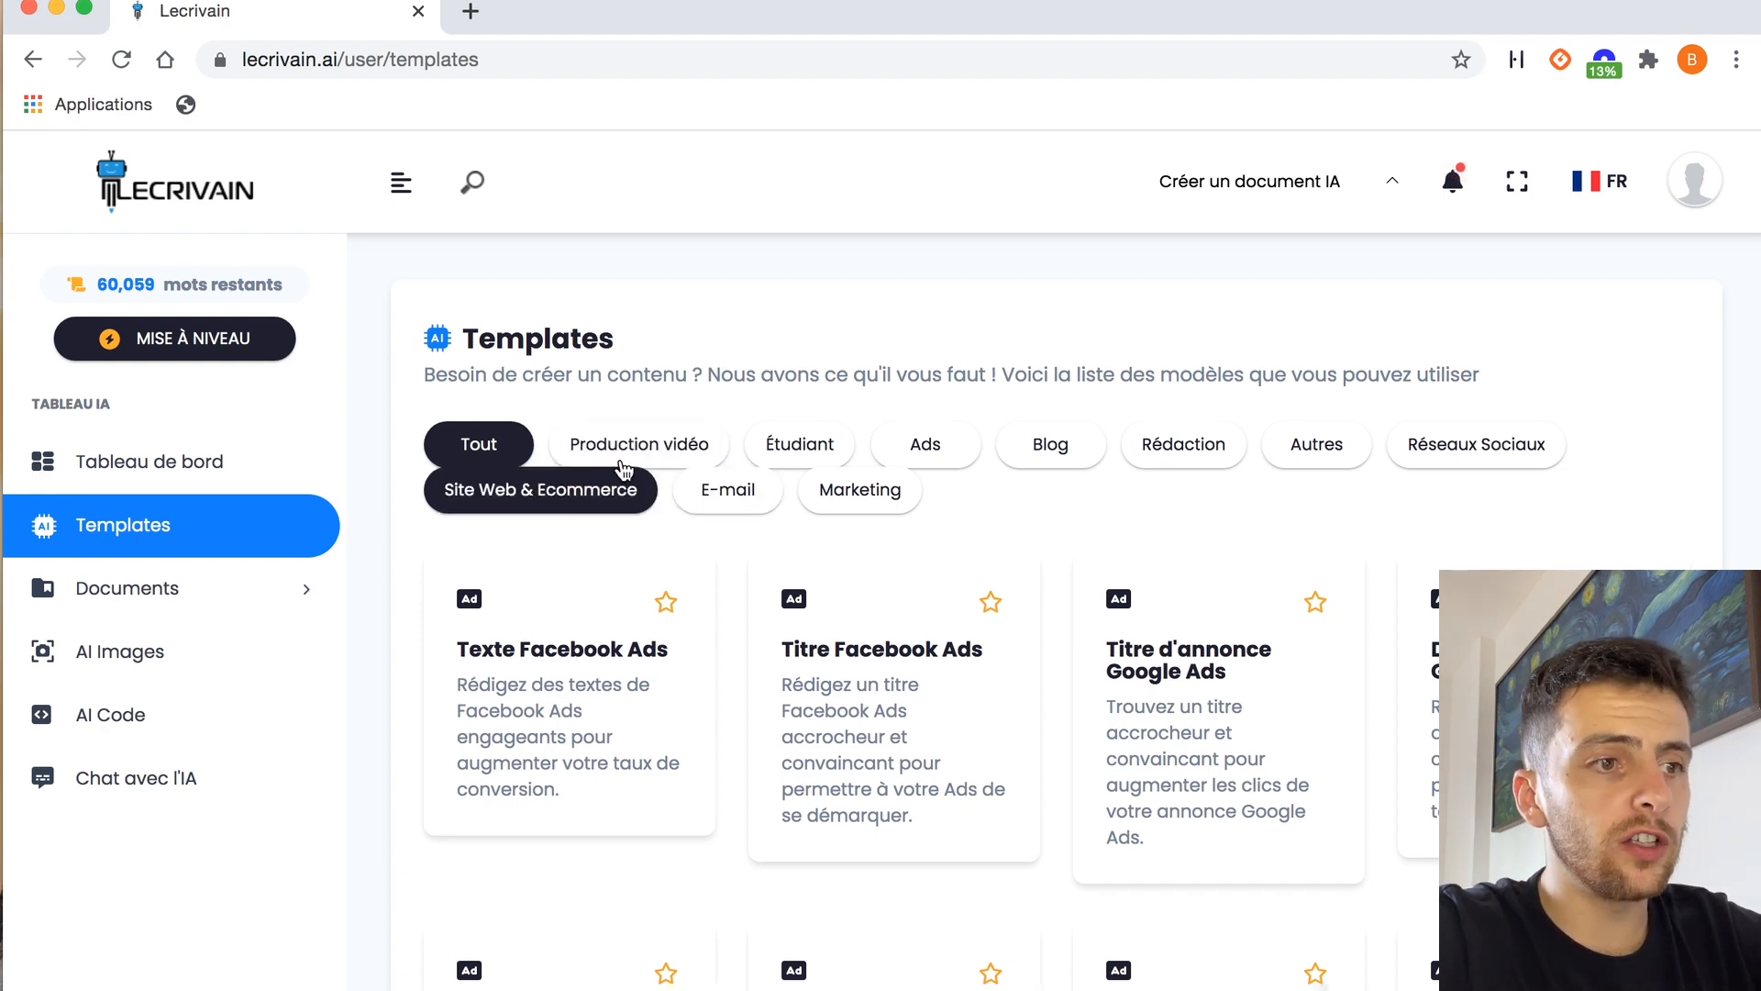
# Filter the templates to the Production vidéo category and browse its video templates
pyautogui.click(701, 447)
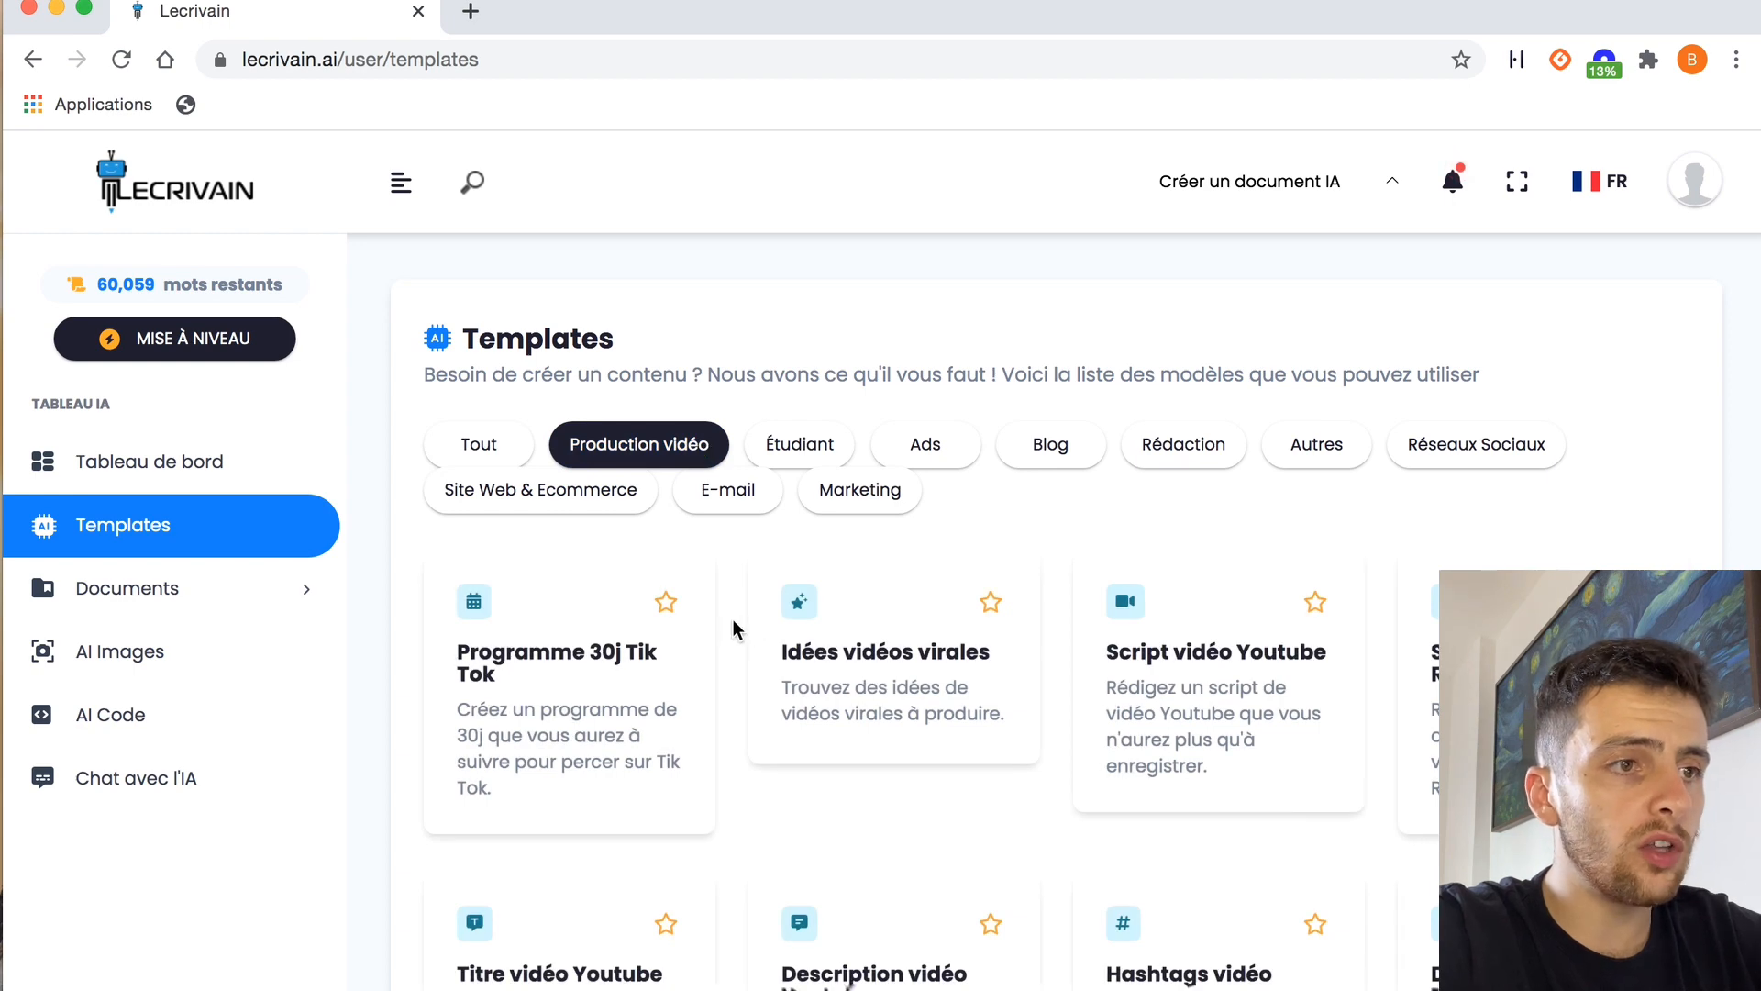
pyautogui.scroll(-3, 733, 619)
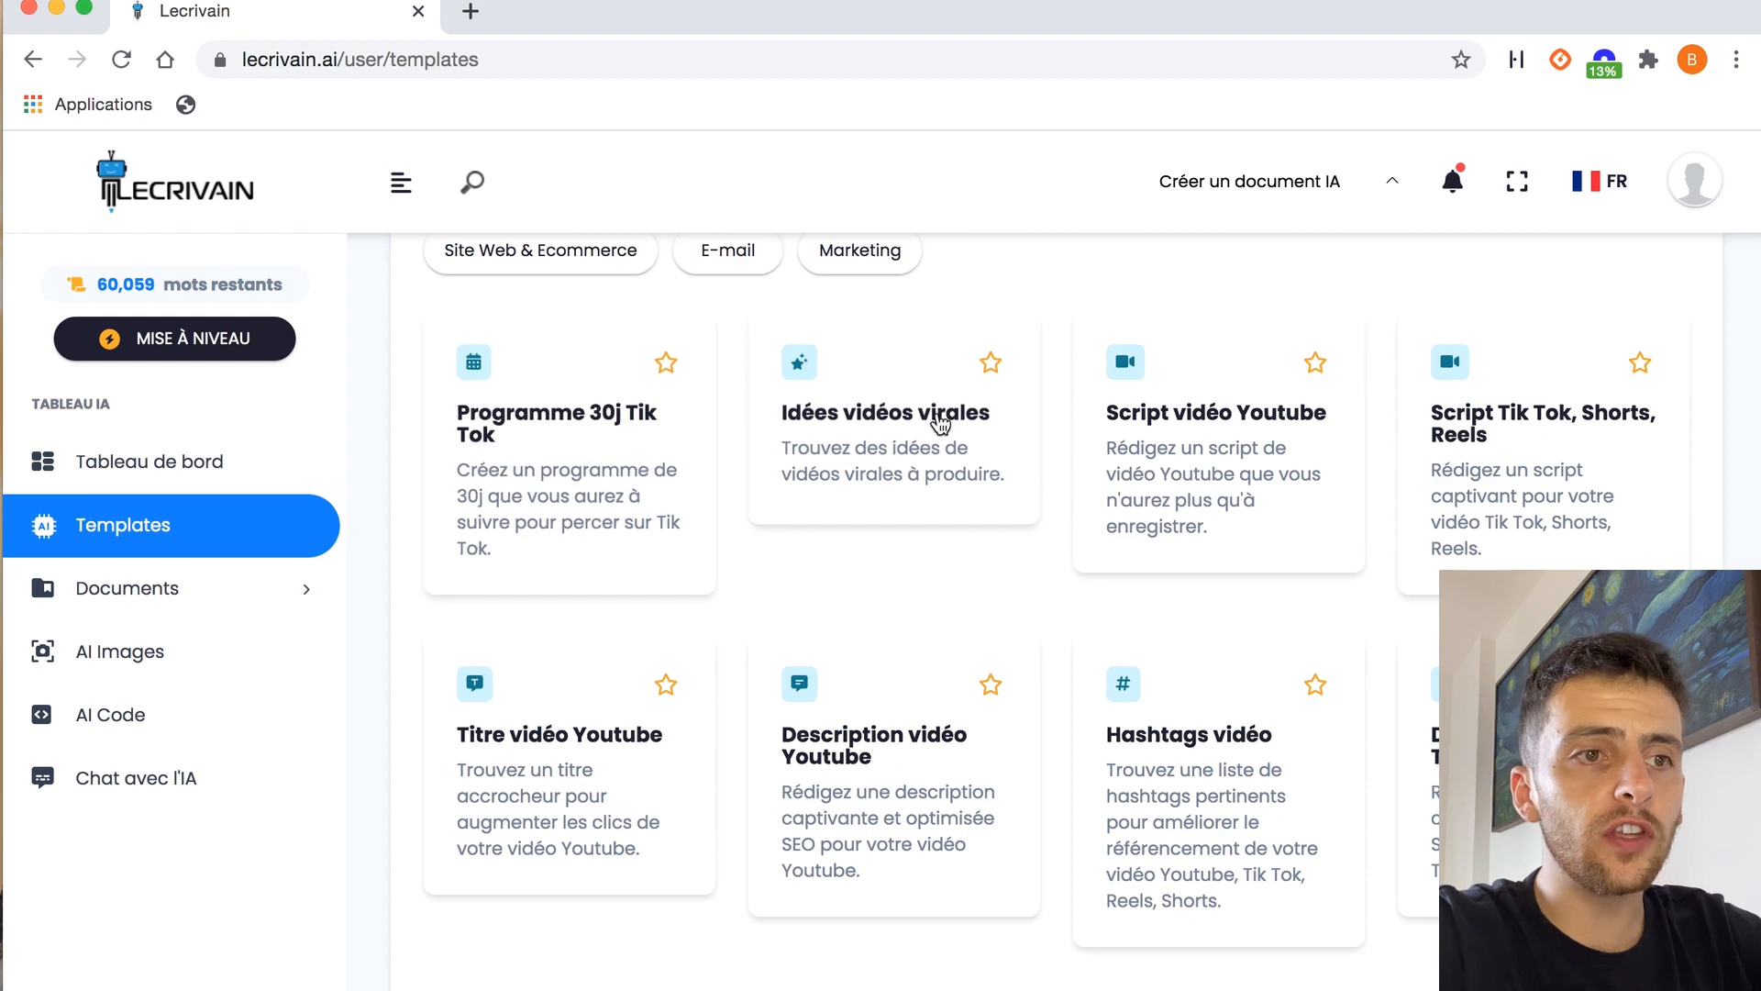
pyautogui.scroll(-5, 955, 563)
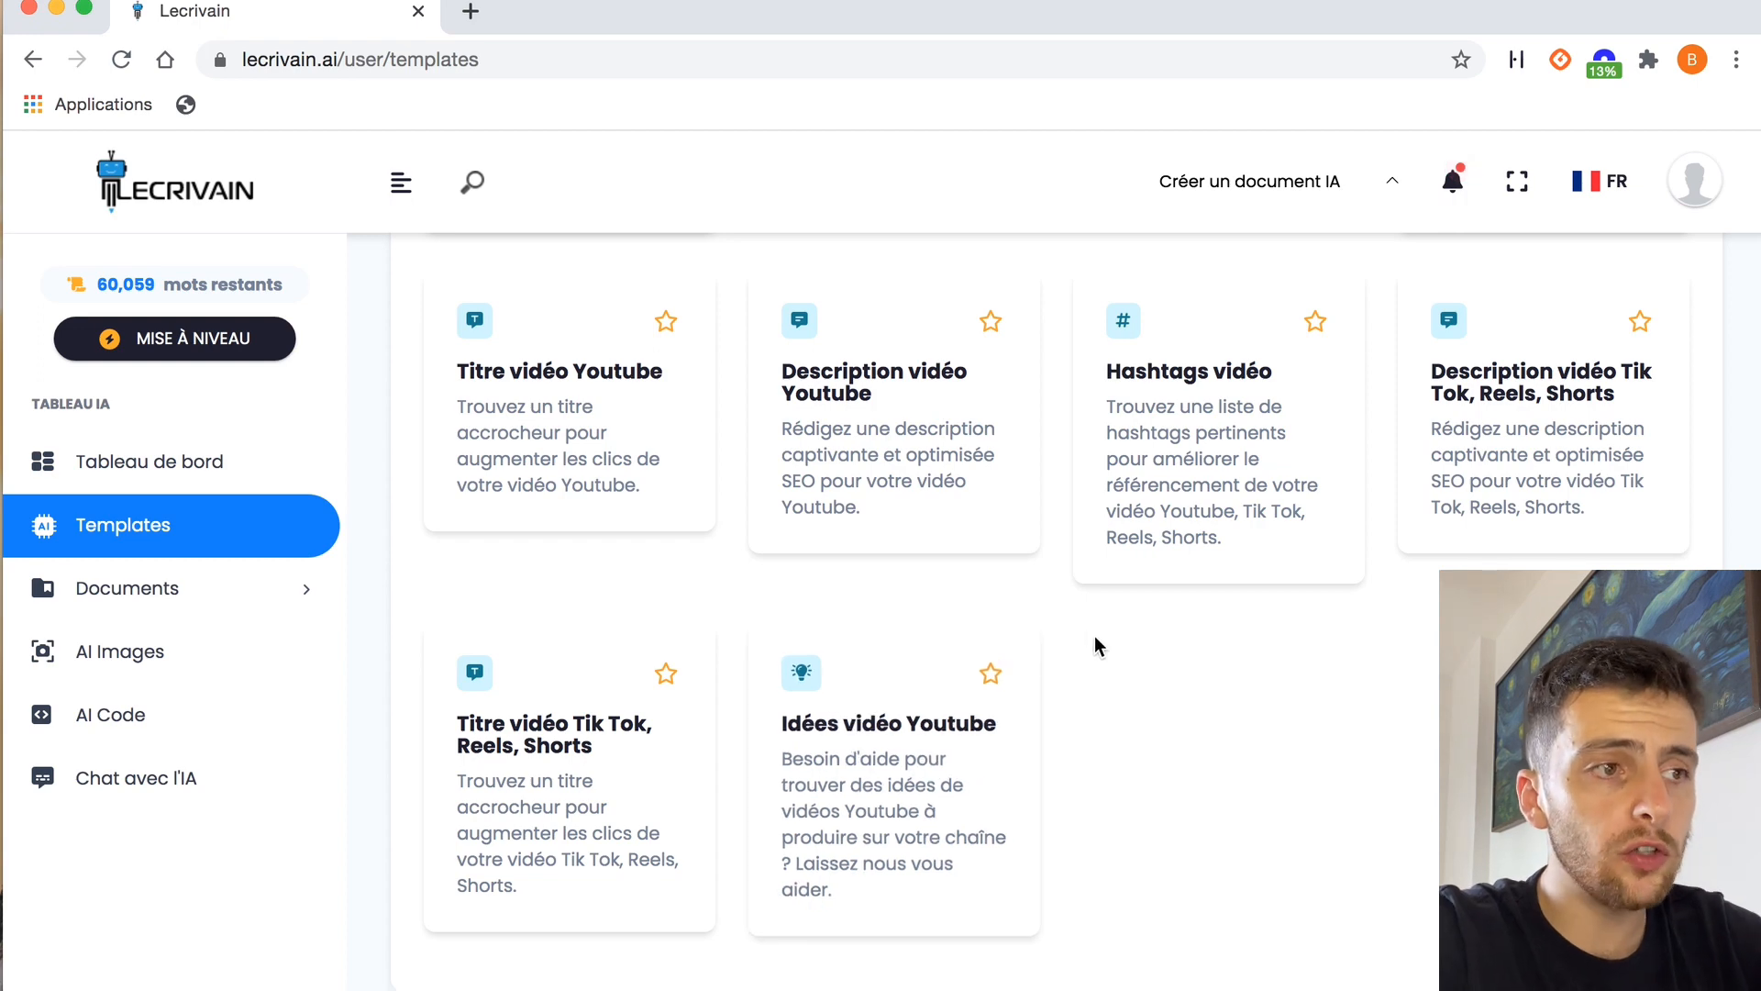
# Switch the template filter to Étudiant and on to Ads, and browse the advertising templates
pyautogui.scroll(5, 1050, 575)
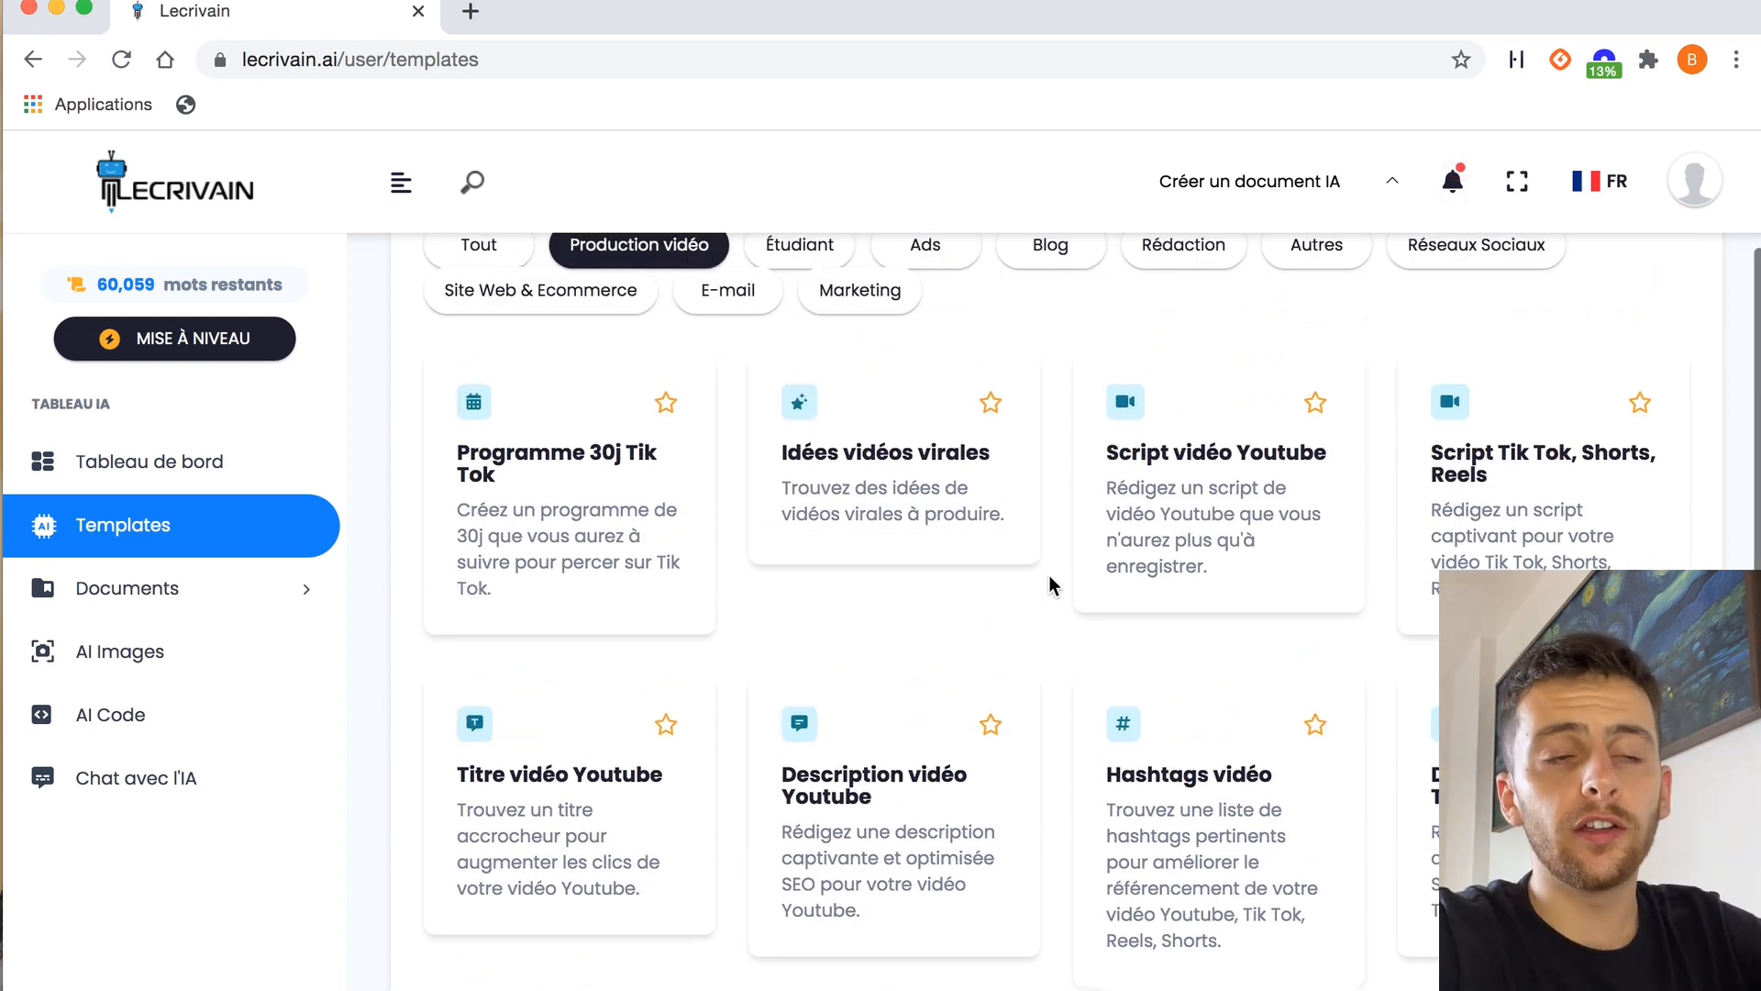
pyautogui.scroll(2, 1050, 575)
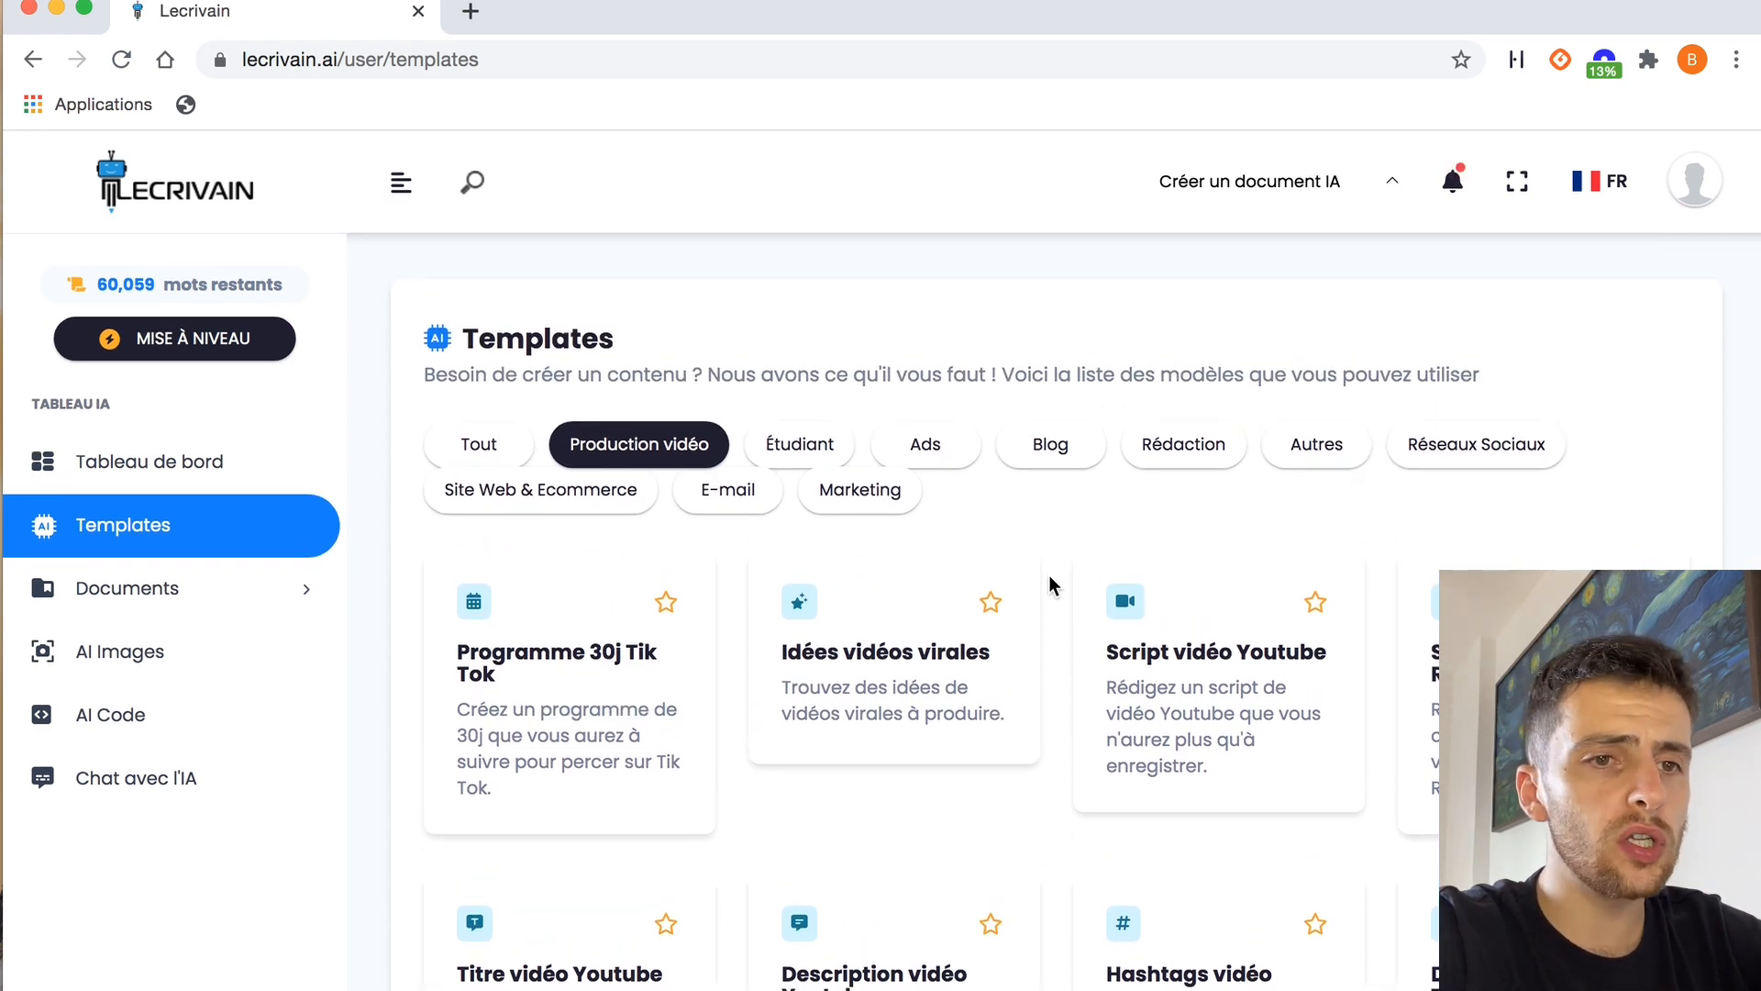
pyautogui.click(802, 447)
pyautogui.click(952, 446)
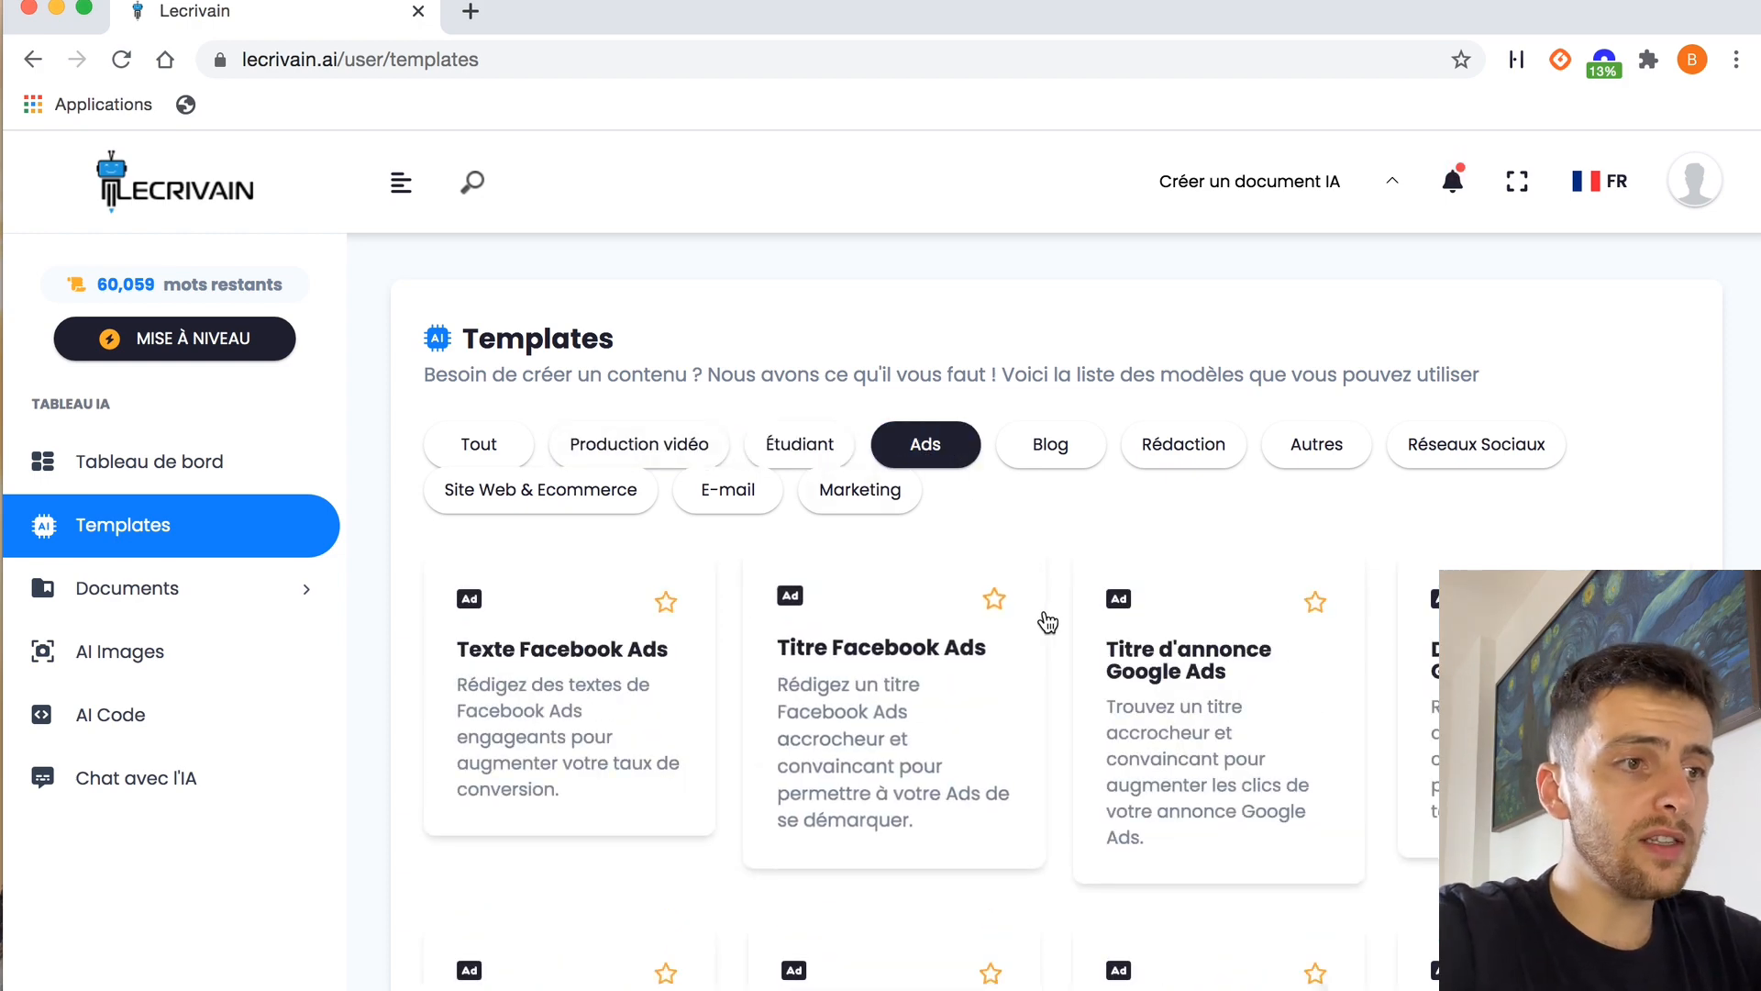
pyautogui.scroll(-3, 1073, 636)
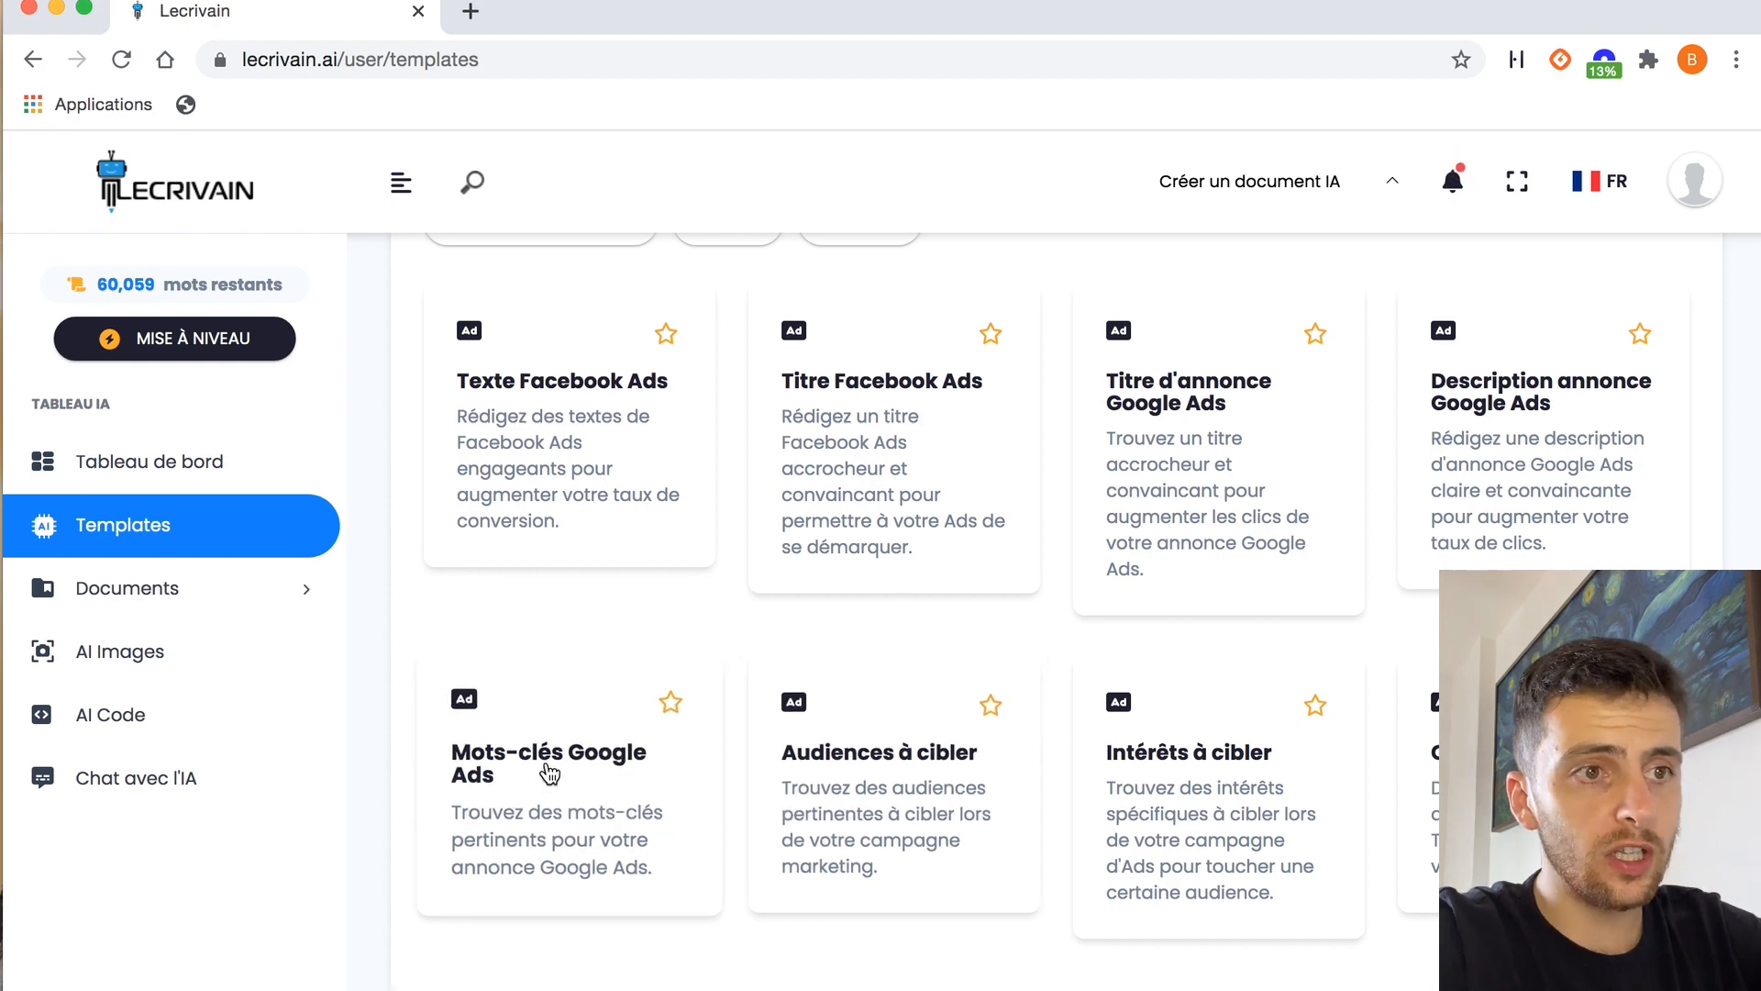
# Filter the templates to the Blog category and look through the blog article templates
pyautogui.scroll(3, 1070, 540)
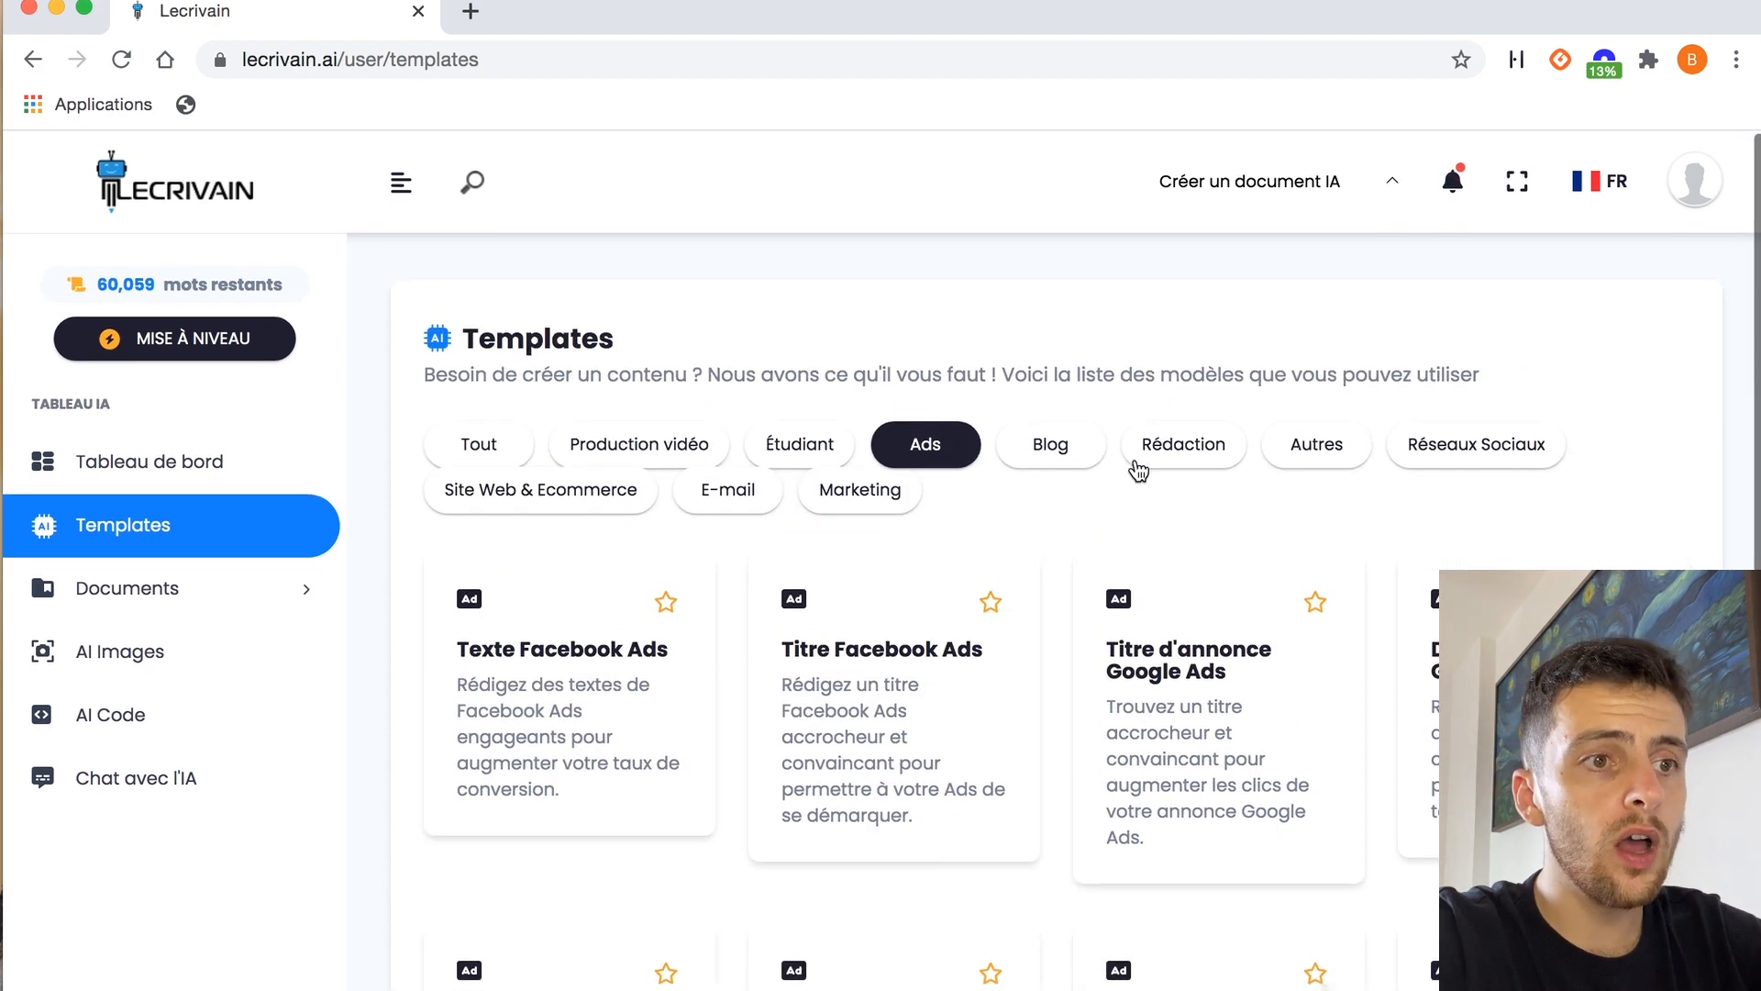
pyautogui.click(1055, 445)
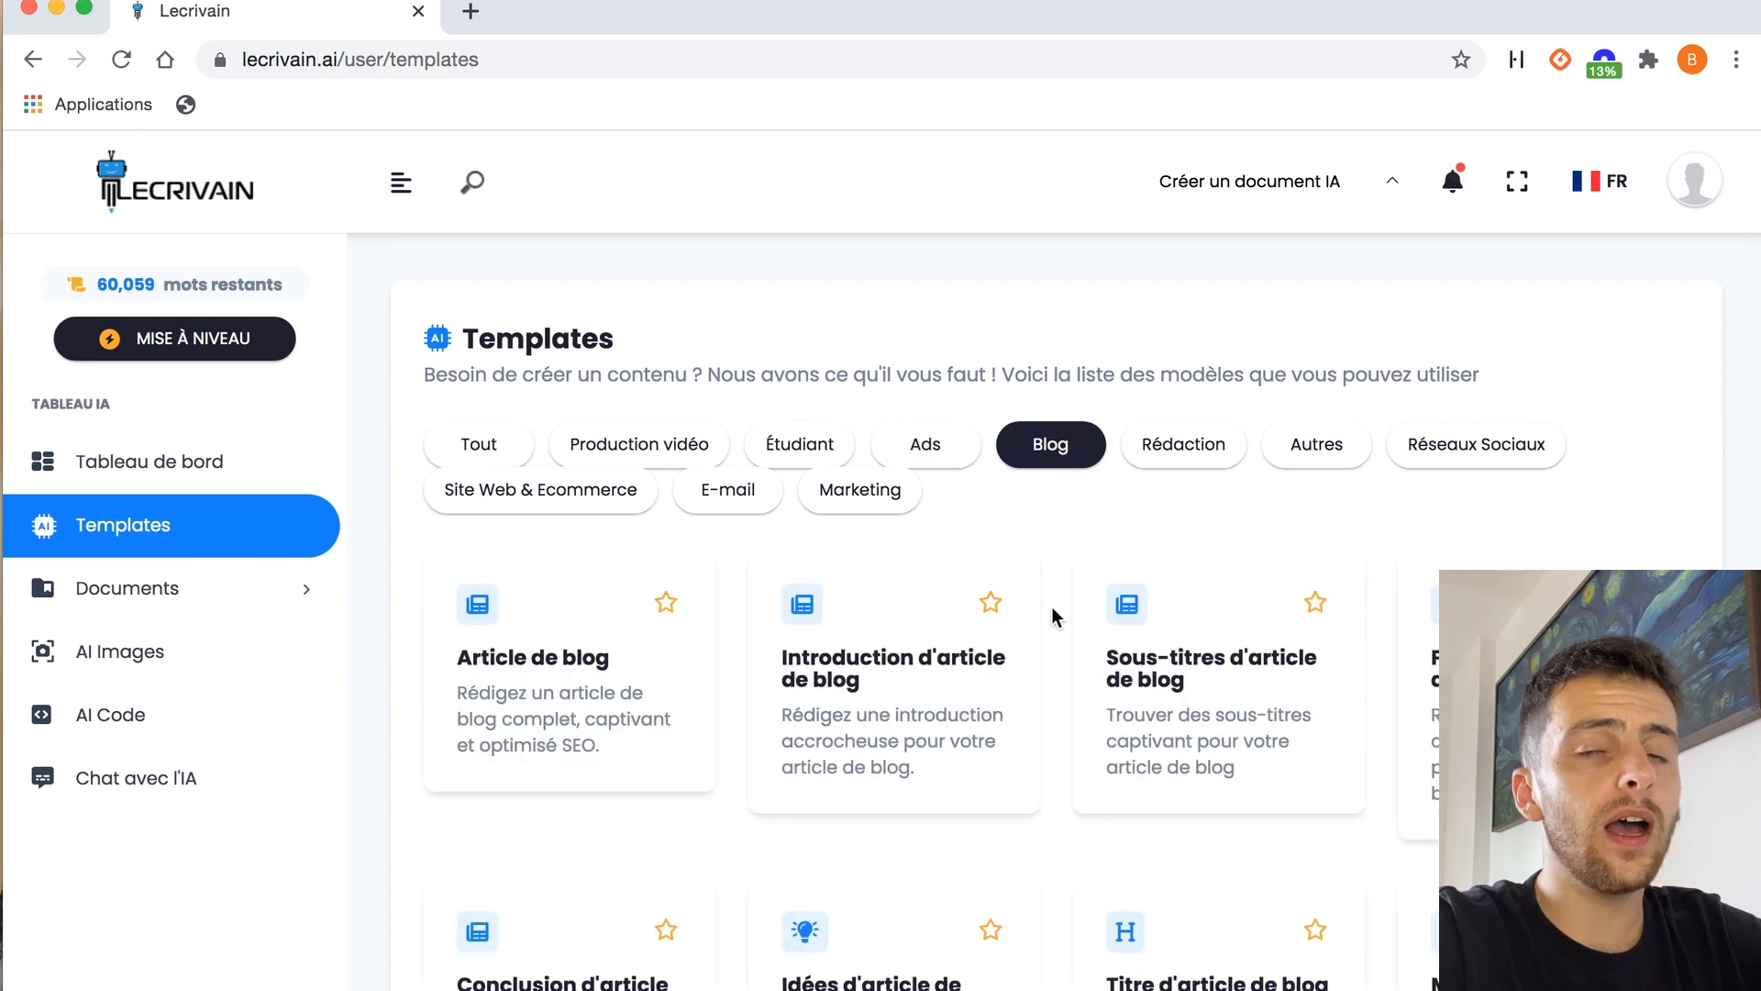
pyautogui.scroll(-3, 1051, 608)
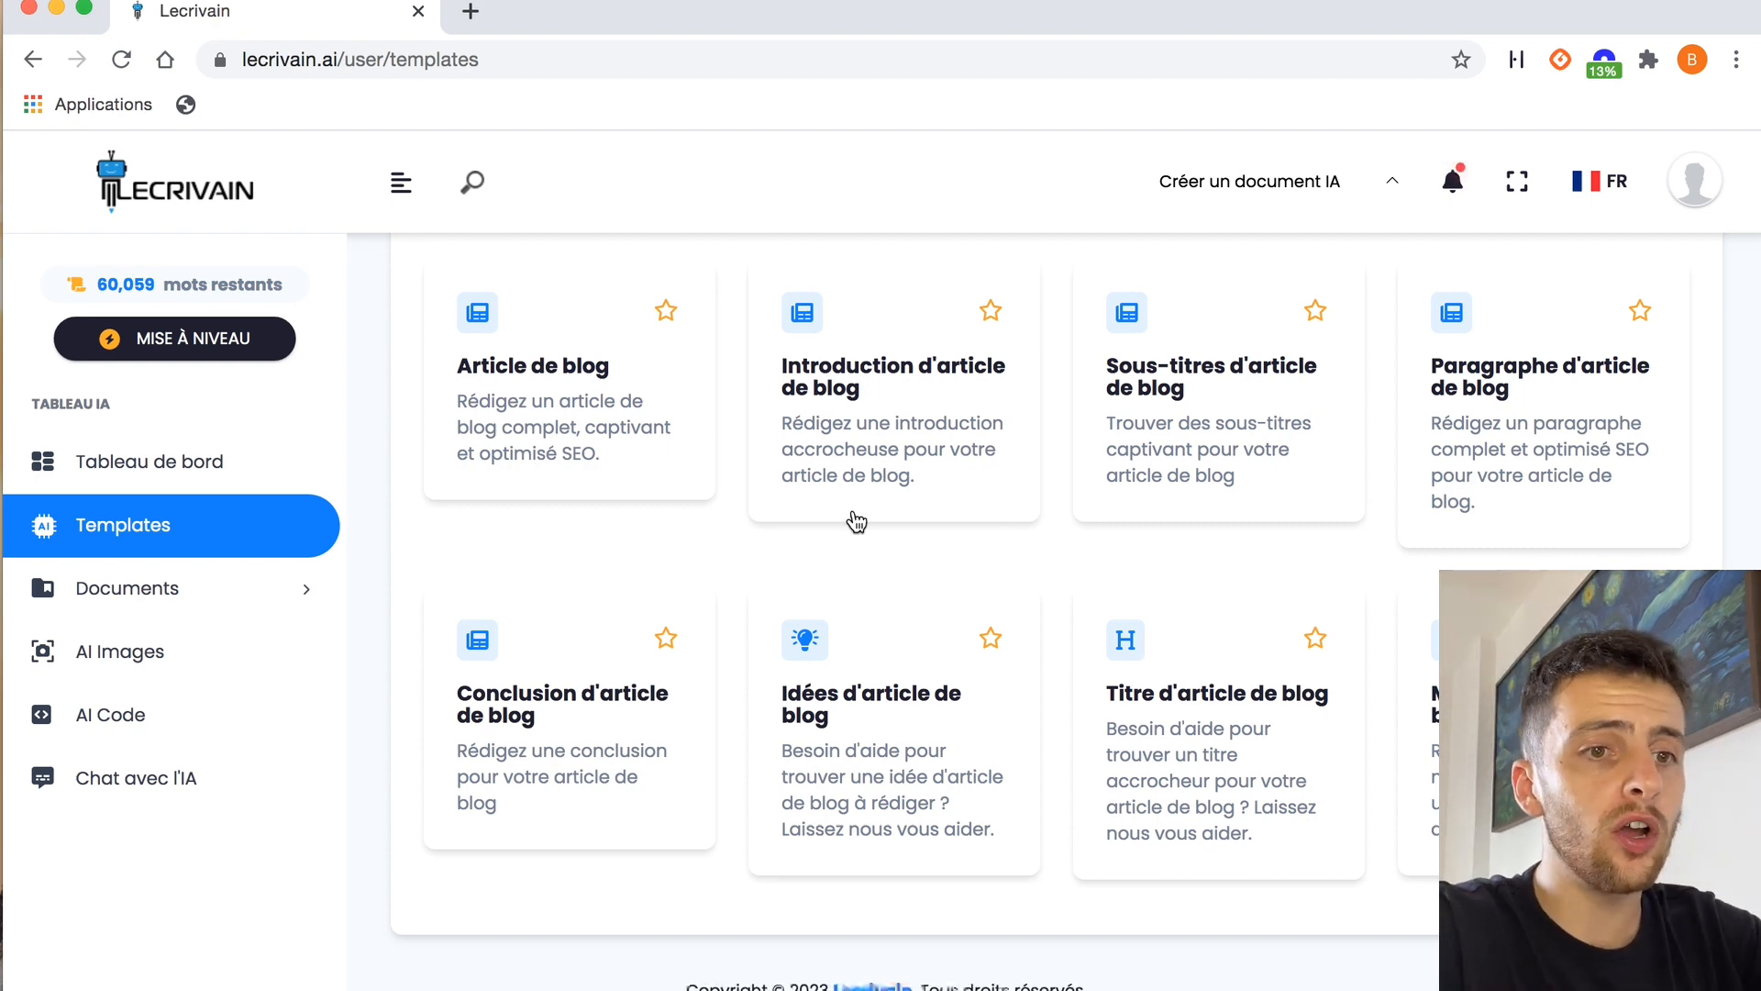
# Filter the templates to the Rédaction category and look through the writing templates
pyautogui.scroll(1, 1060, 539)
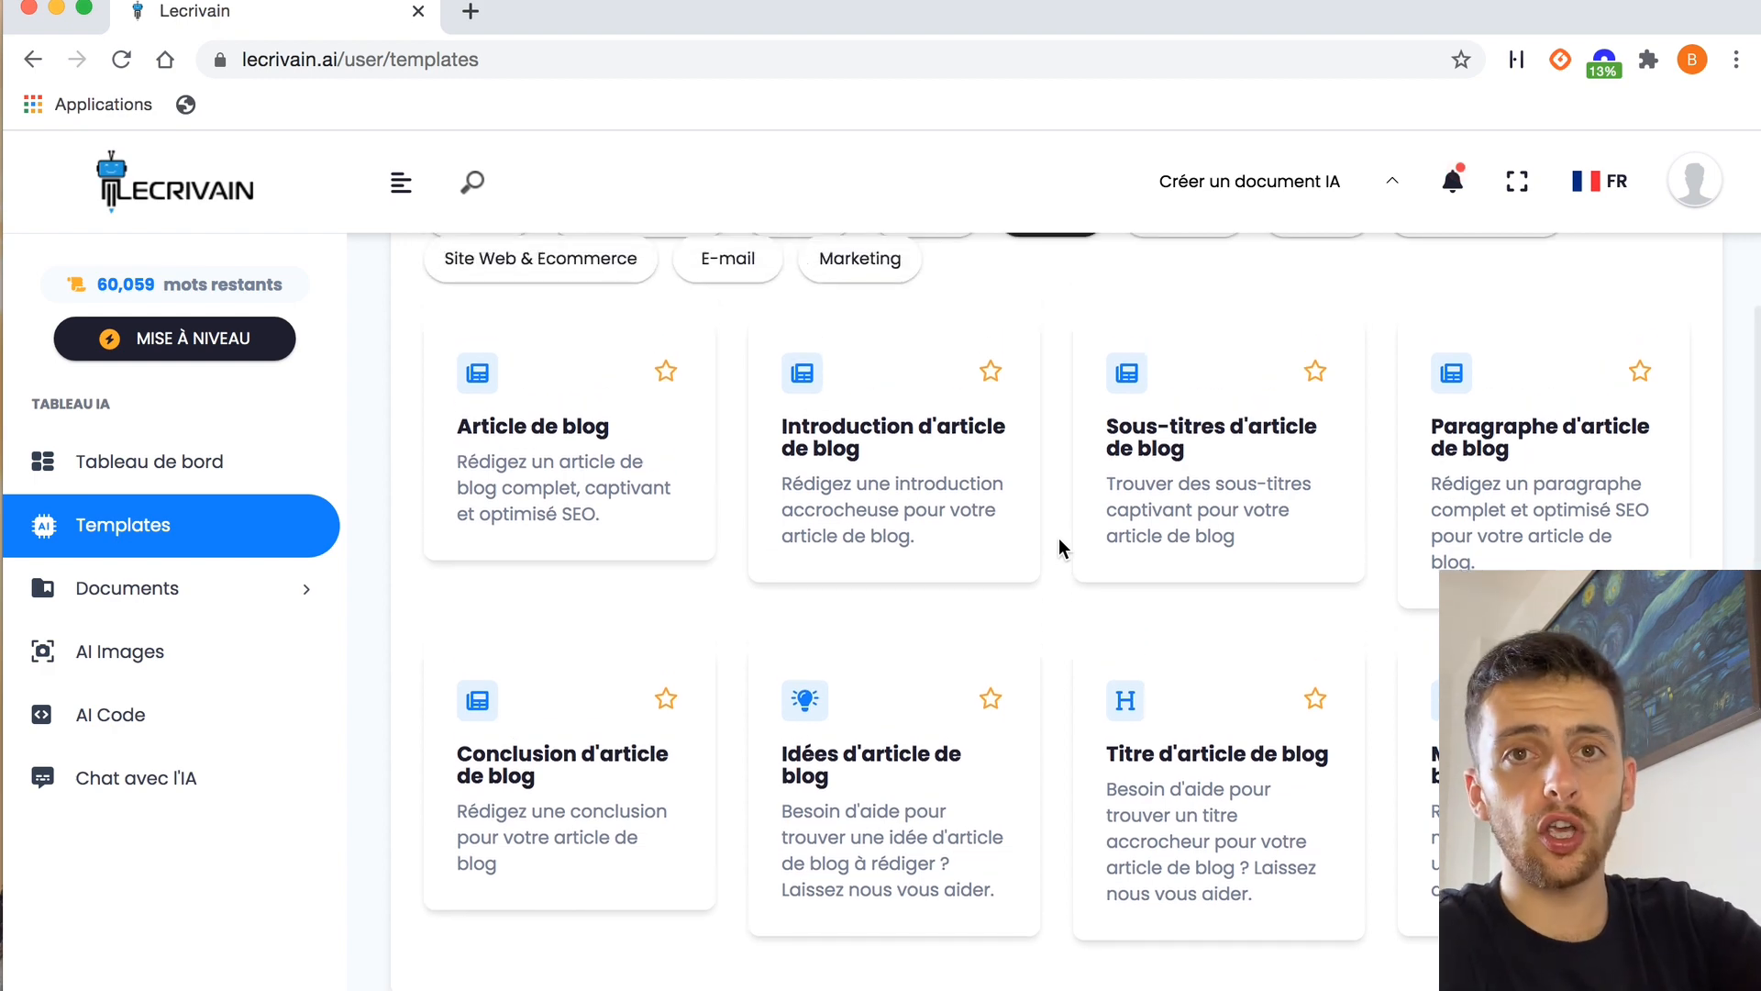
pyautogui.scroll(1, 1059, 547)
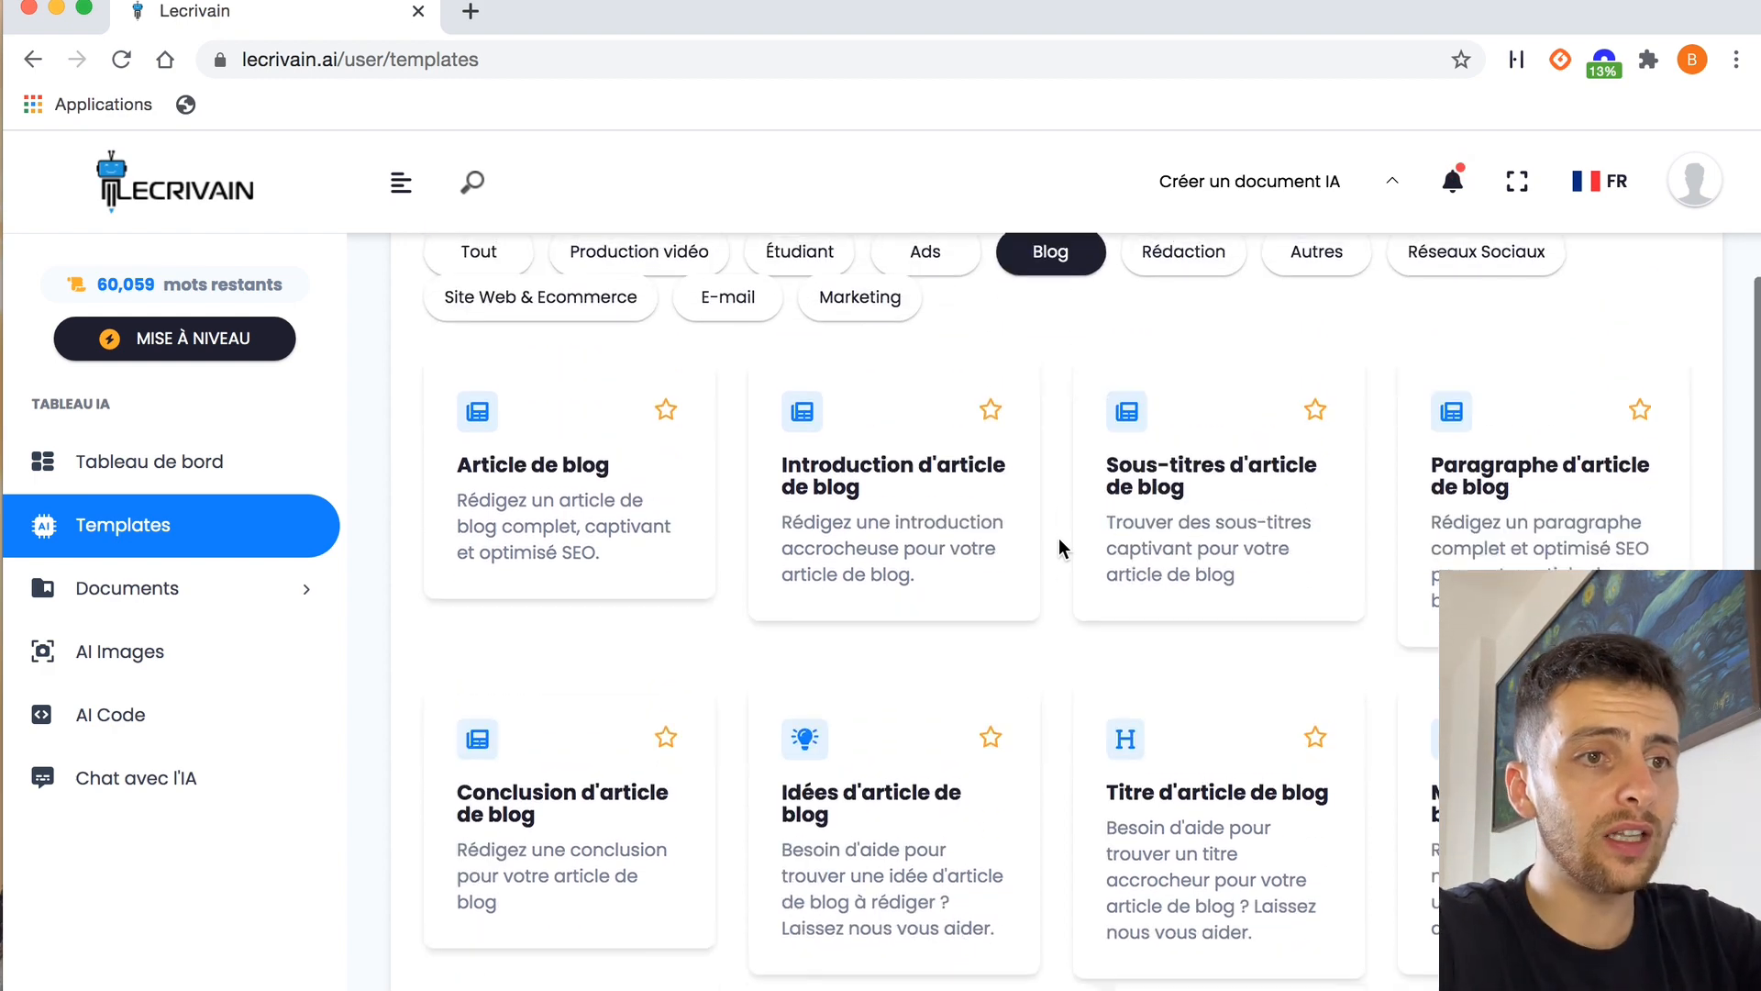
pyautogui.scroll(3, 1055, 596)
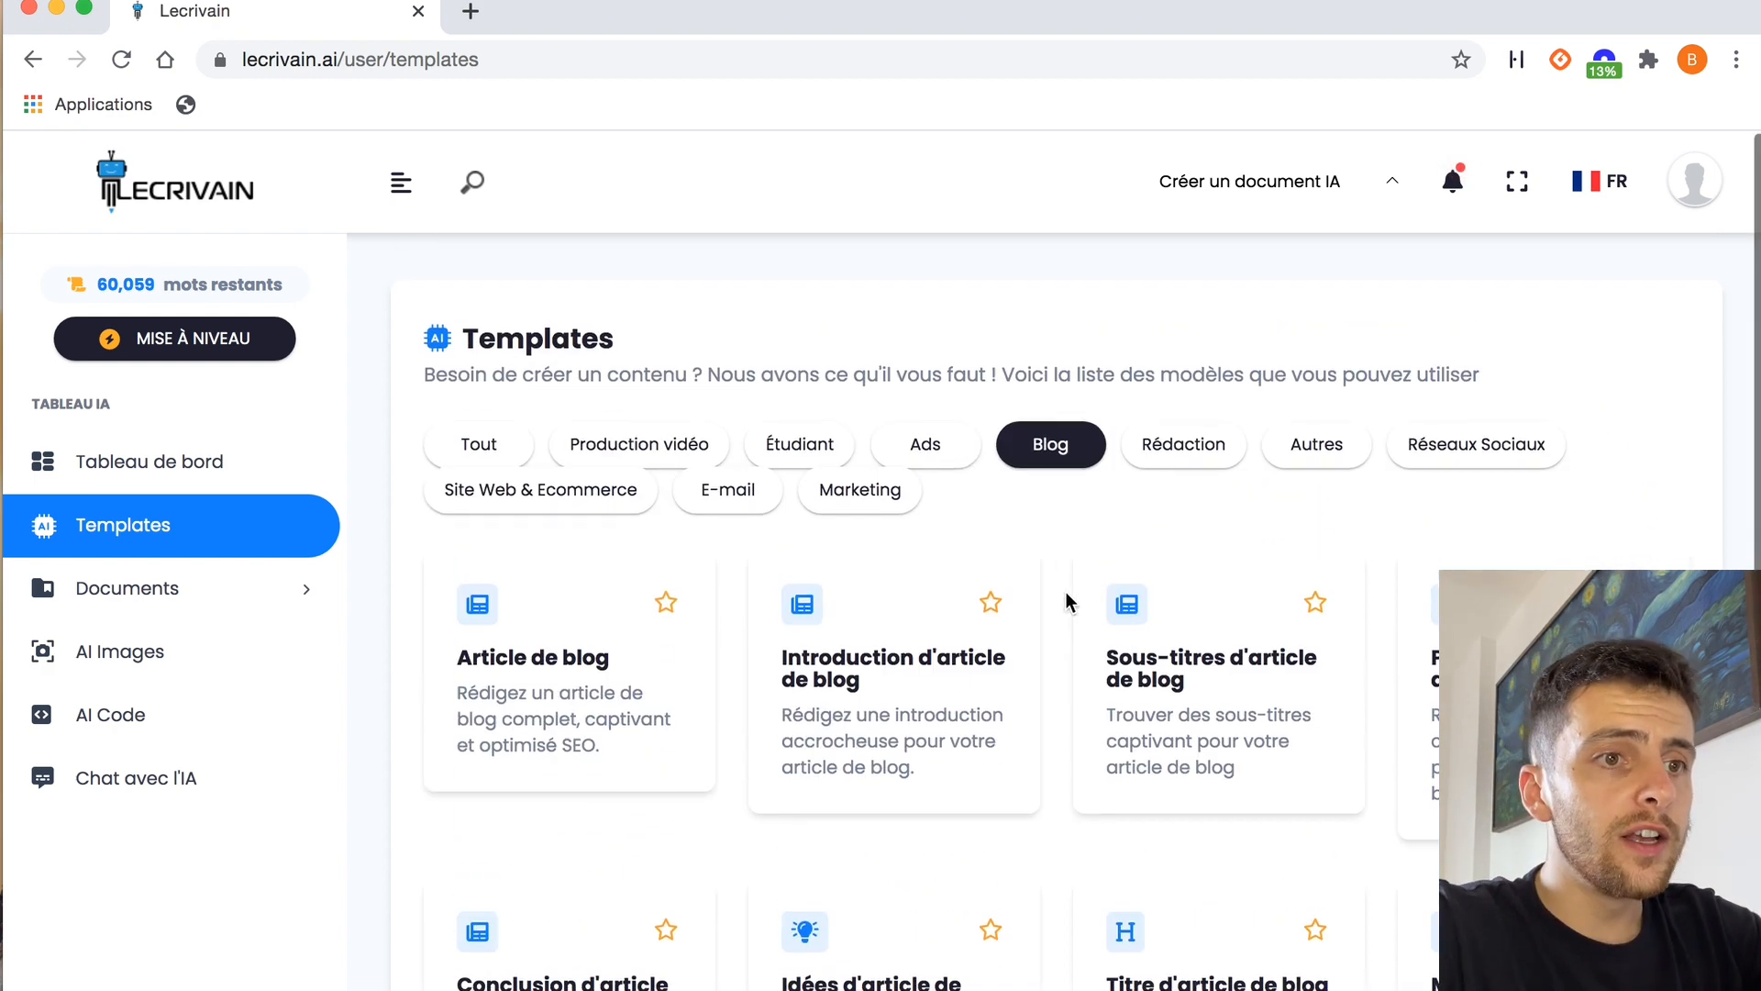
pyautogui.click(1204, 444)
pyautogui.scroll(-10, 1055, 651)
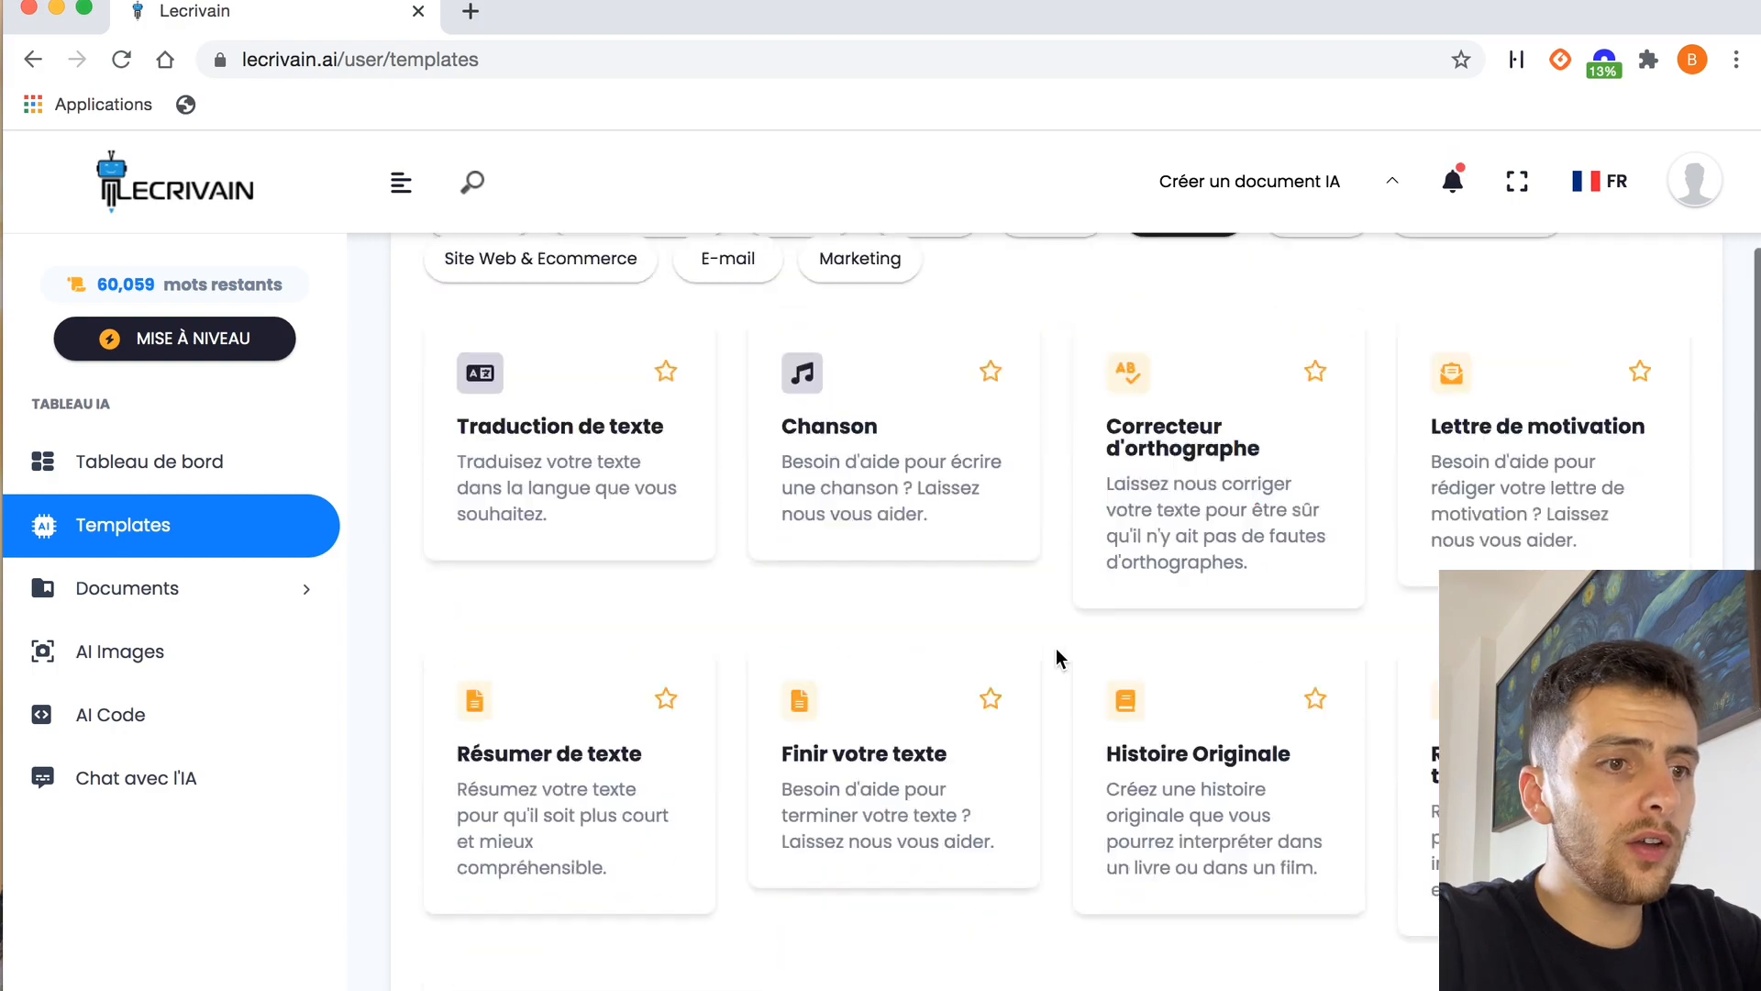
pyautogui.scroll(4, 1055, 647)
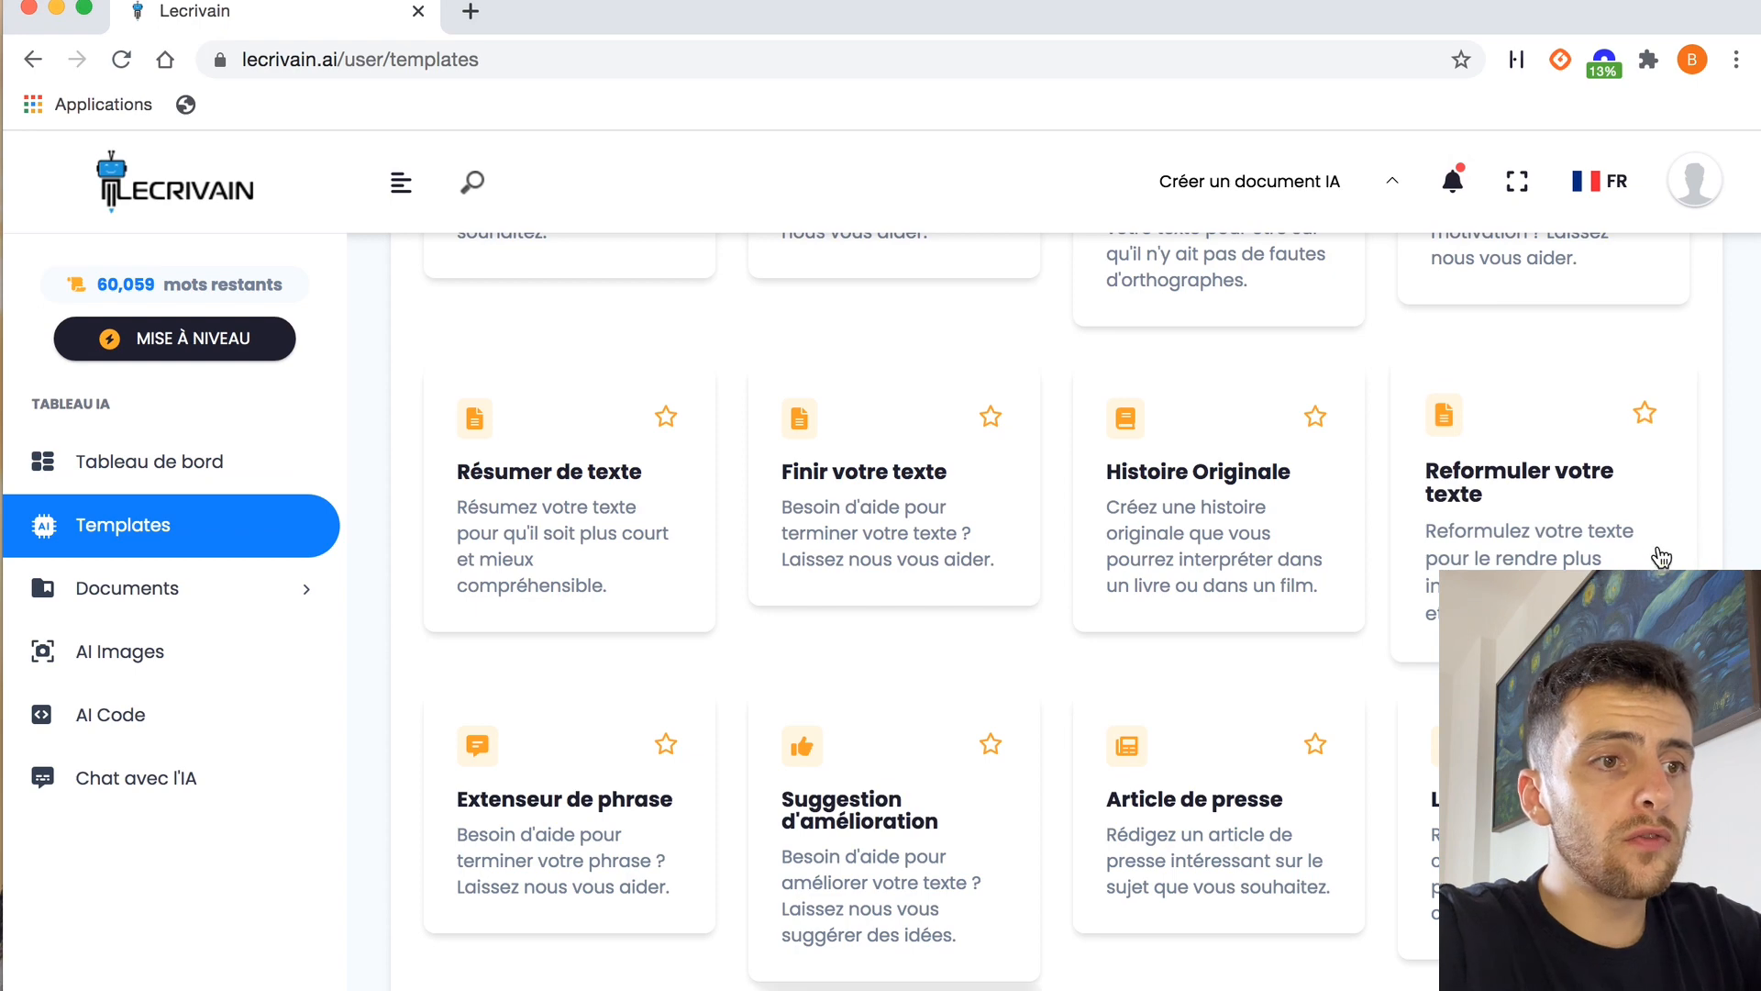
# Show the Autres template category and browse its miscellaneous templates
pyautogui.scroll(2, 1060, 442)
pyautogui.scroll(3, 1061, 440)
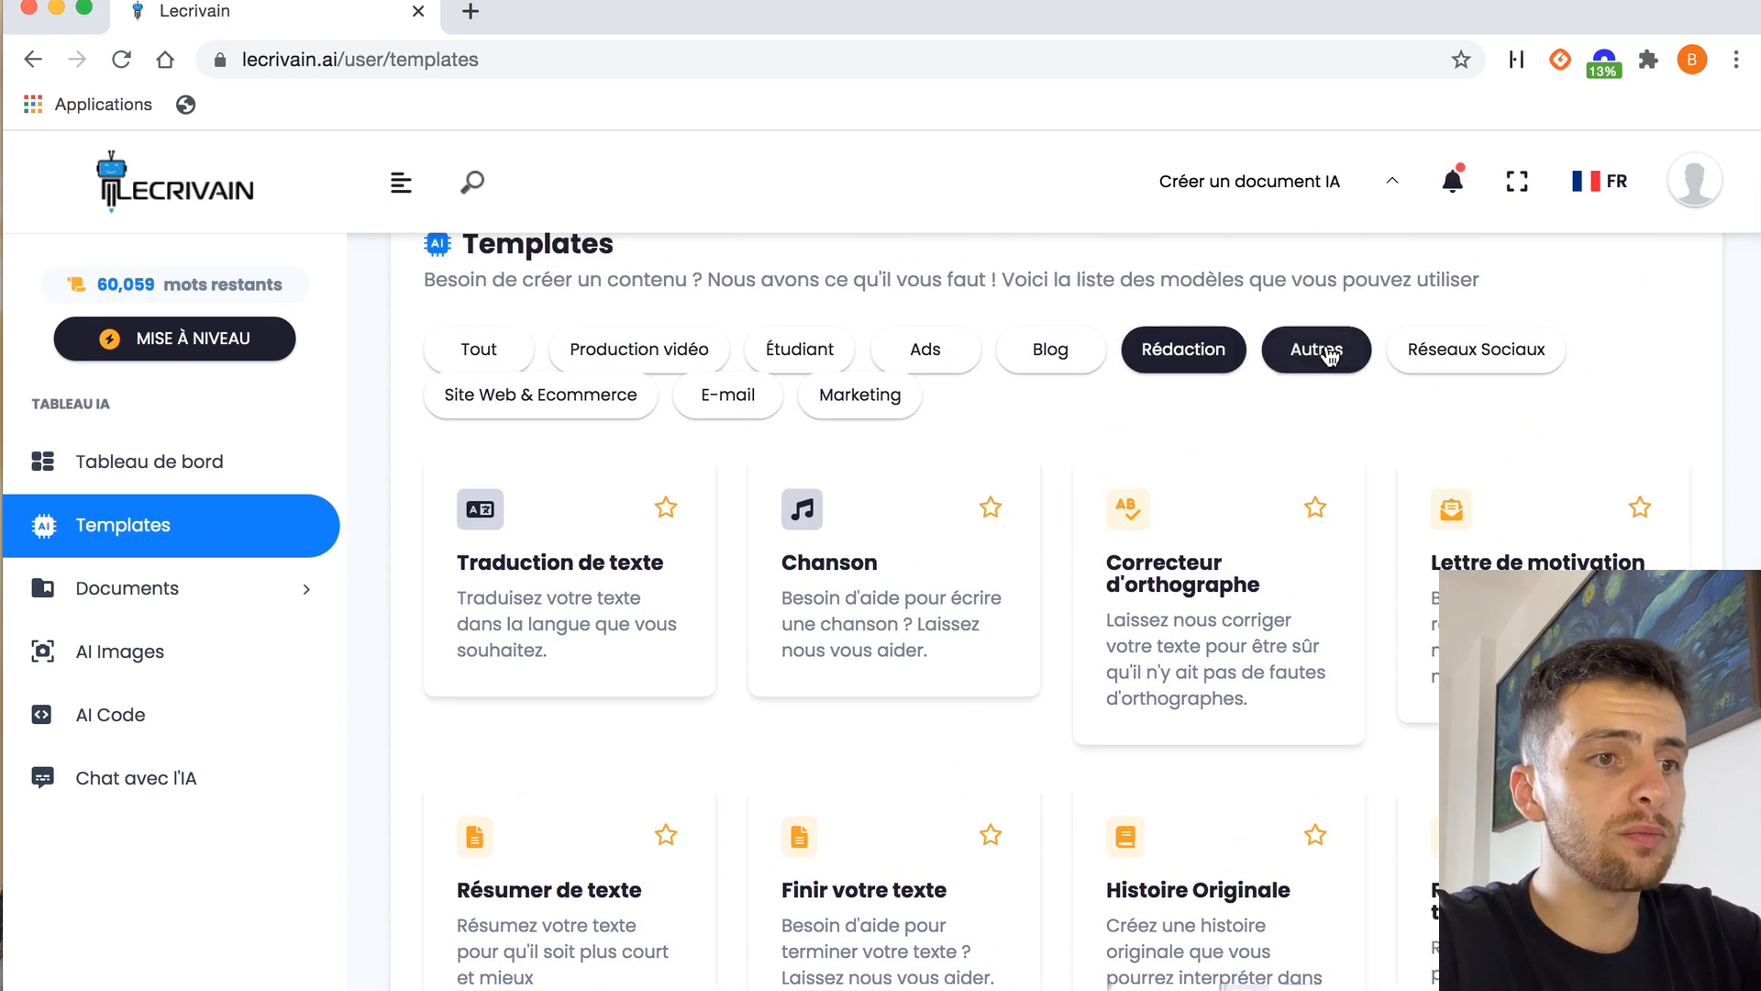
pyautogui.click(1330, 356)
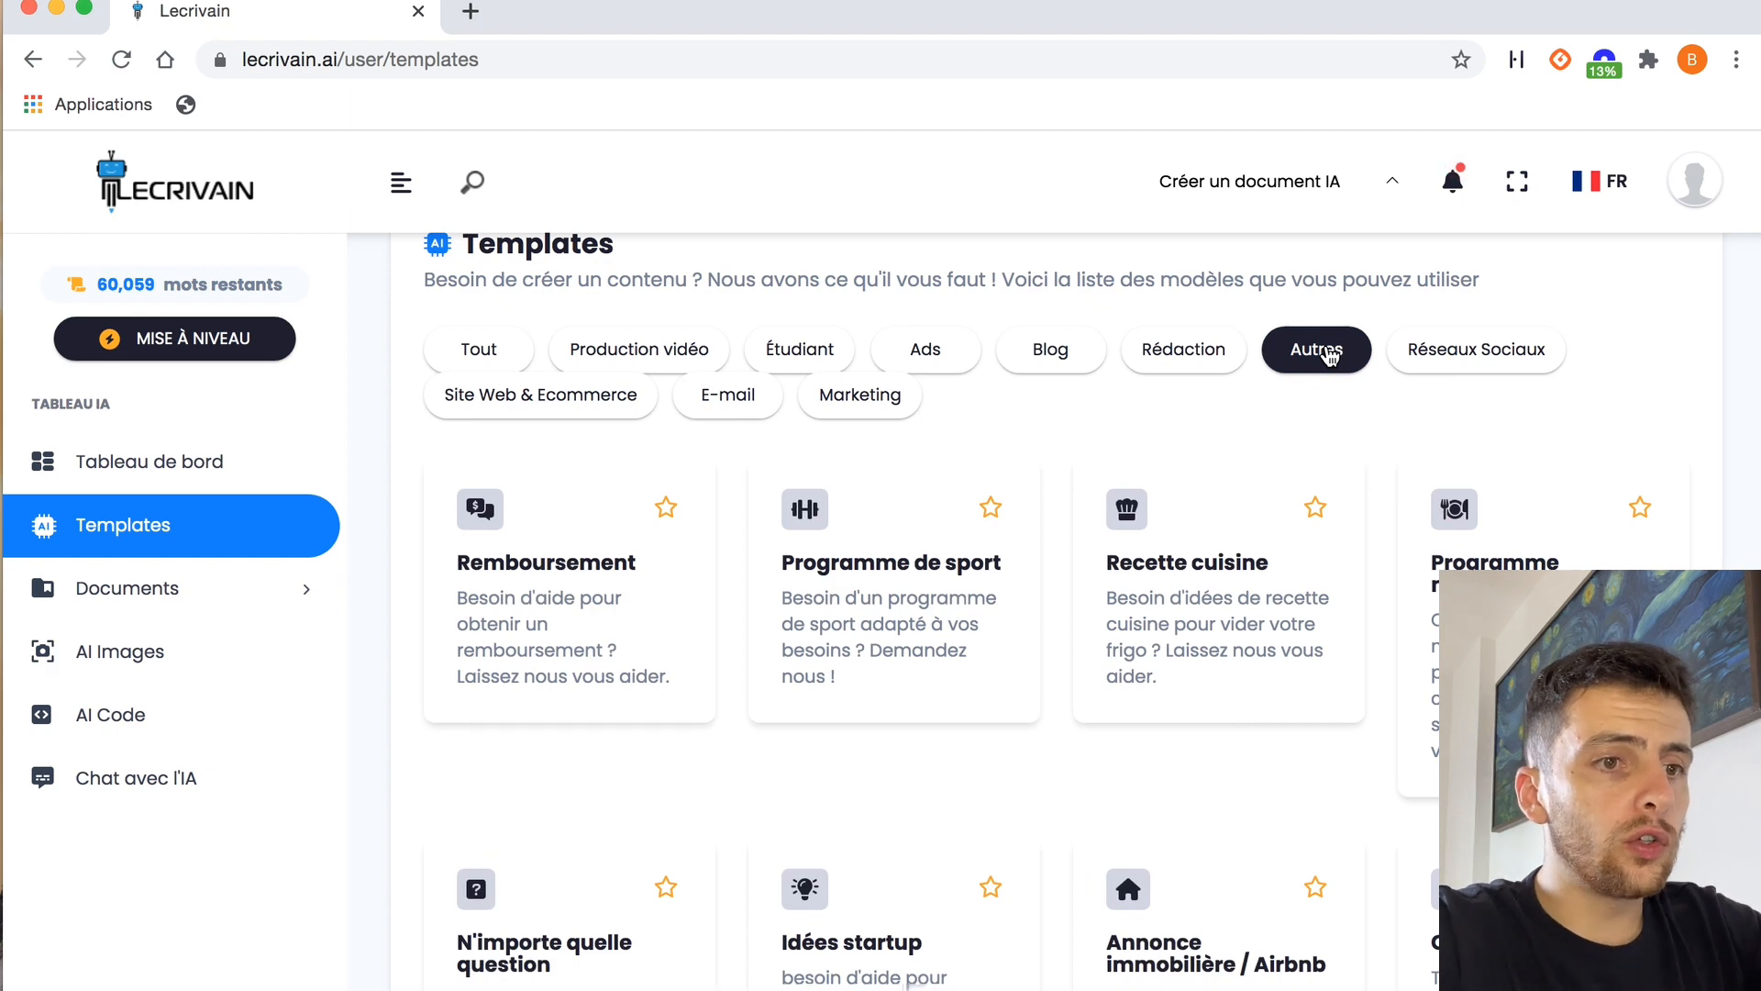
pyautogui.scroll(-1, 1266, 394)
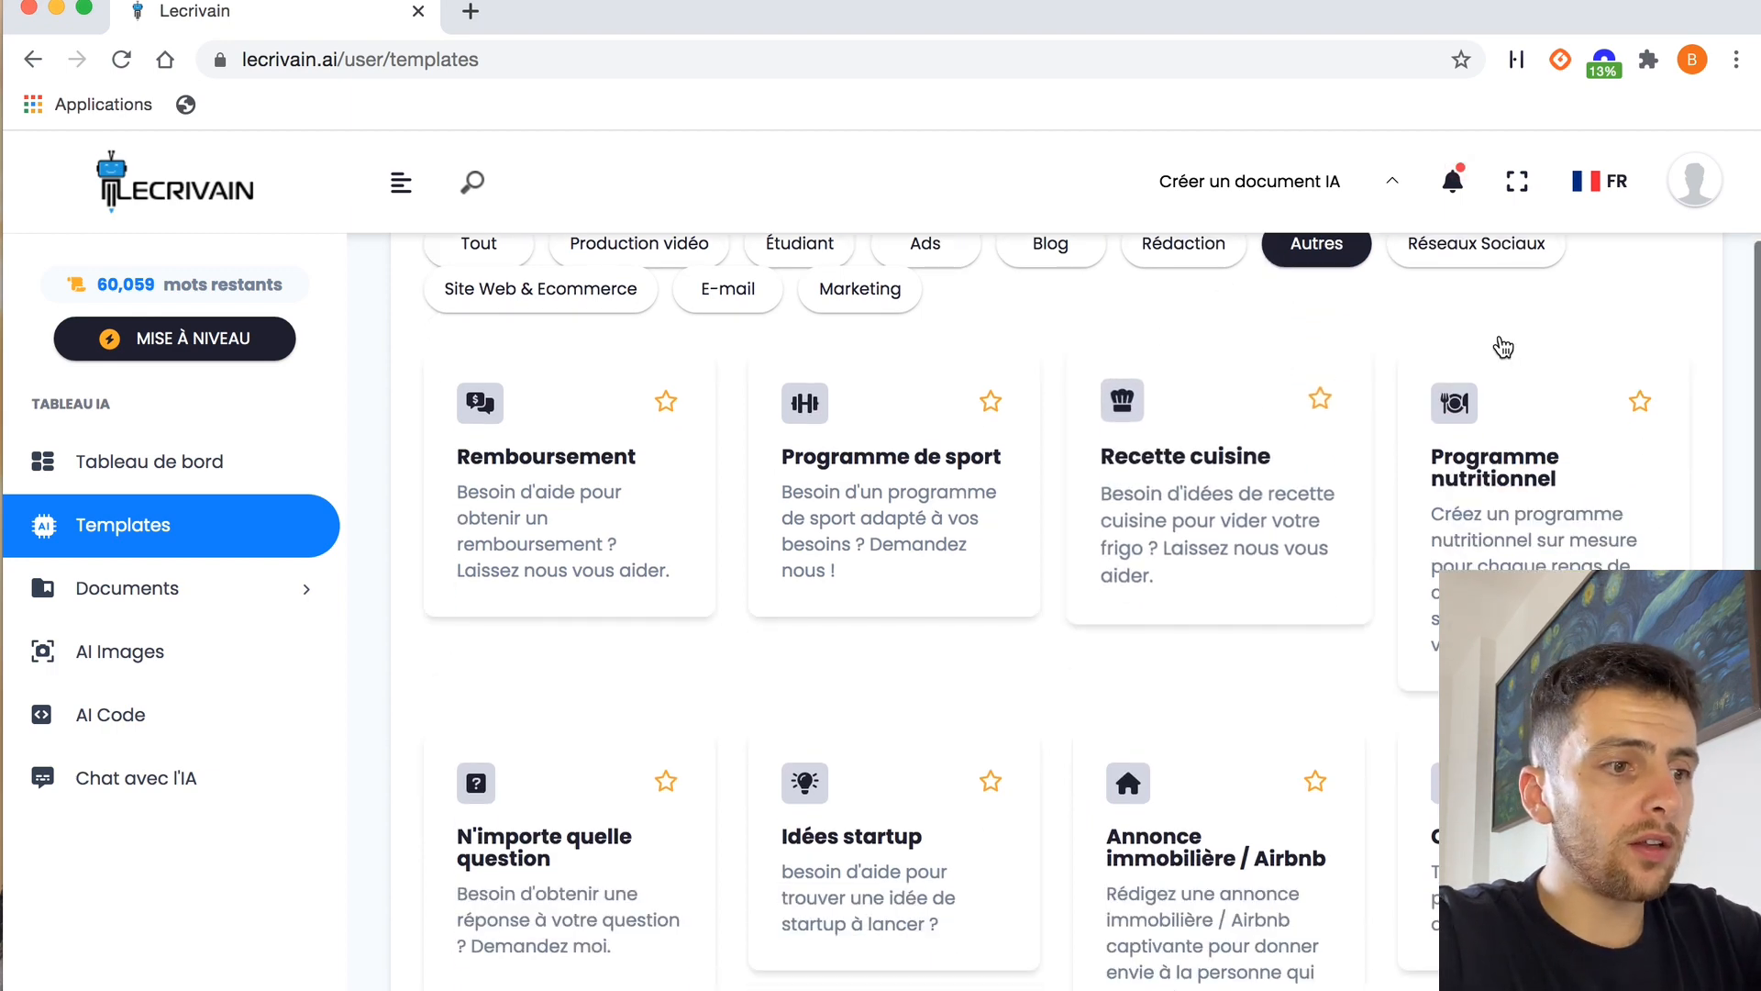
# Filter the templates to Réseaux Sociaux and review the templates for posts, captions, bios and hashtags
pyautogui.click(1460, 266)
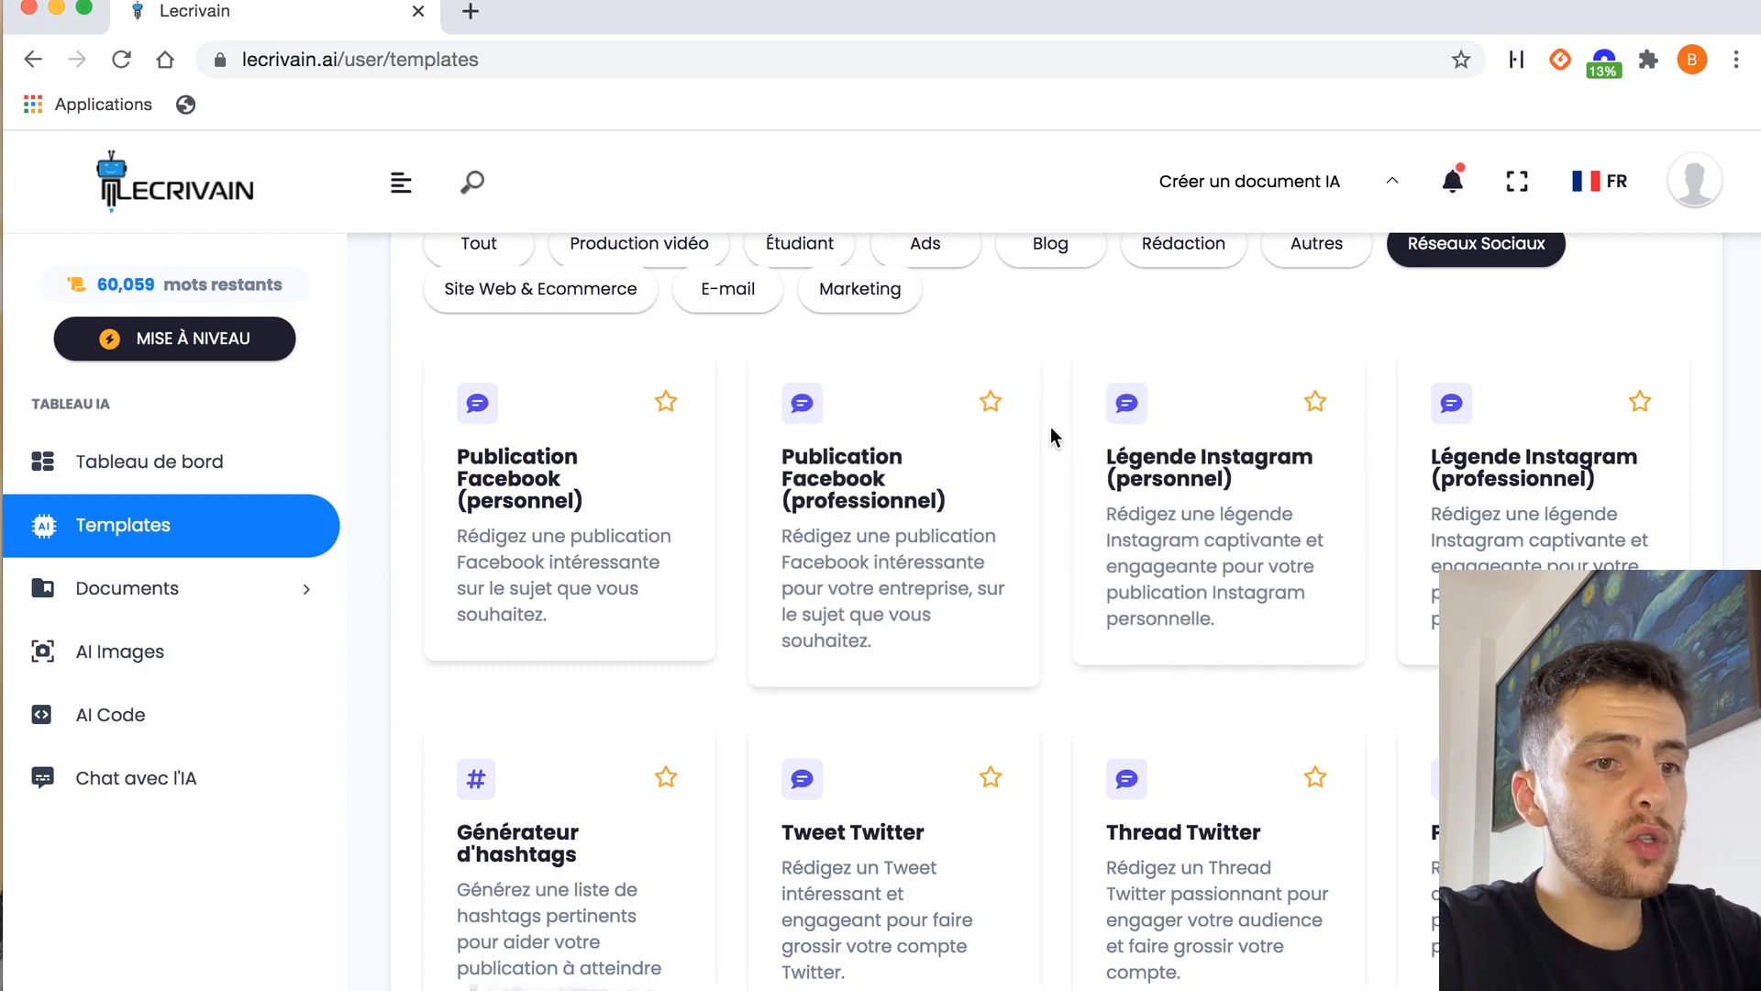
pyautogui.scroll(-1, 1053, 434)
pyautogui.scroll(-10, 1049, 426)
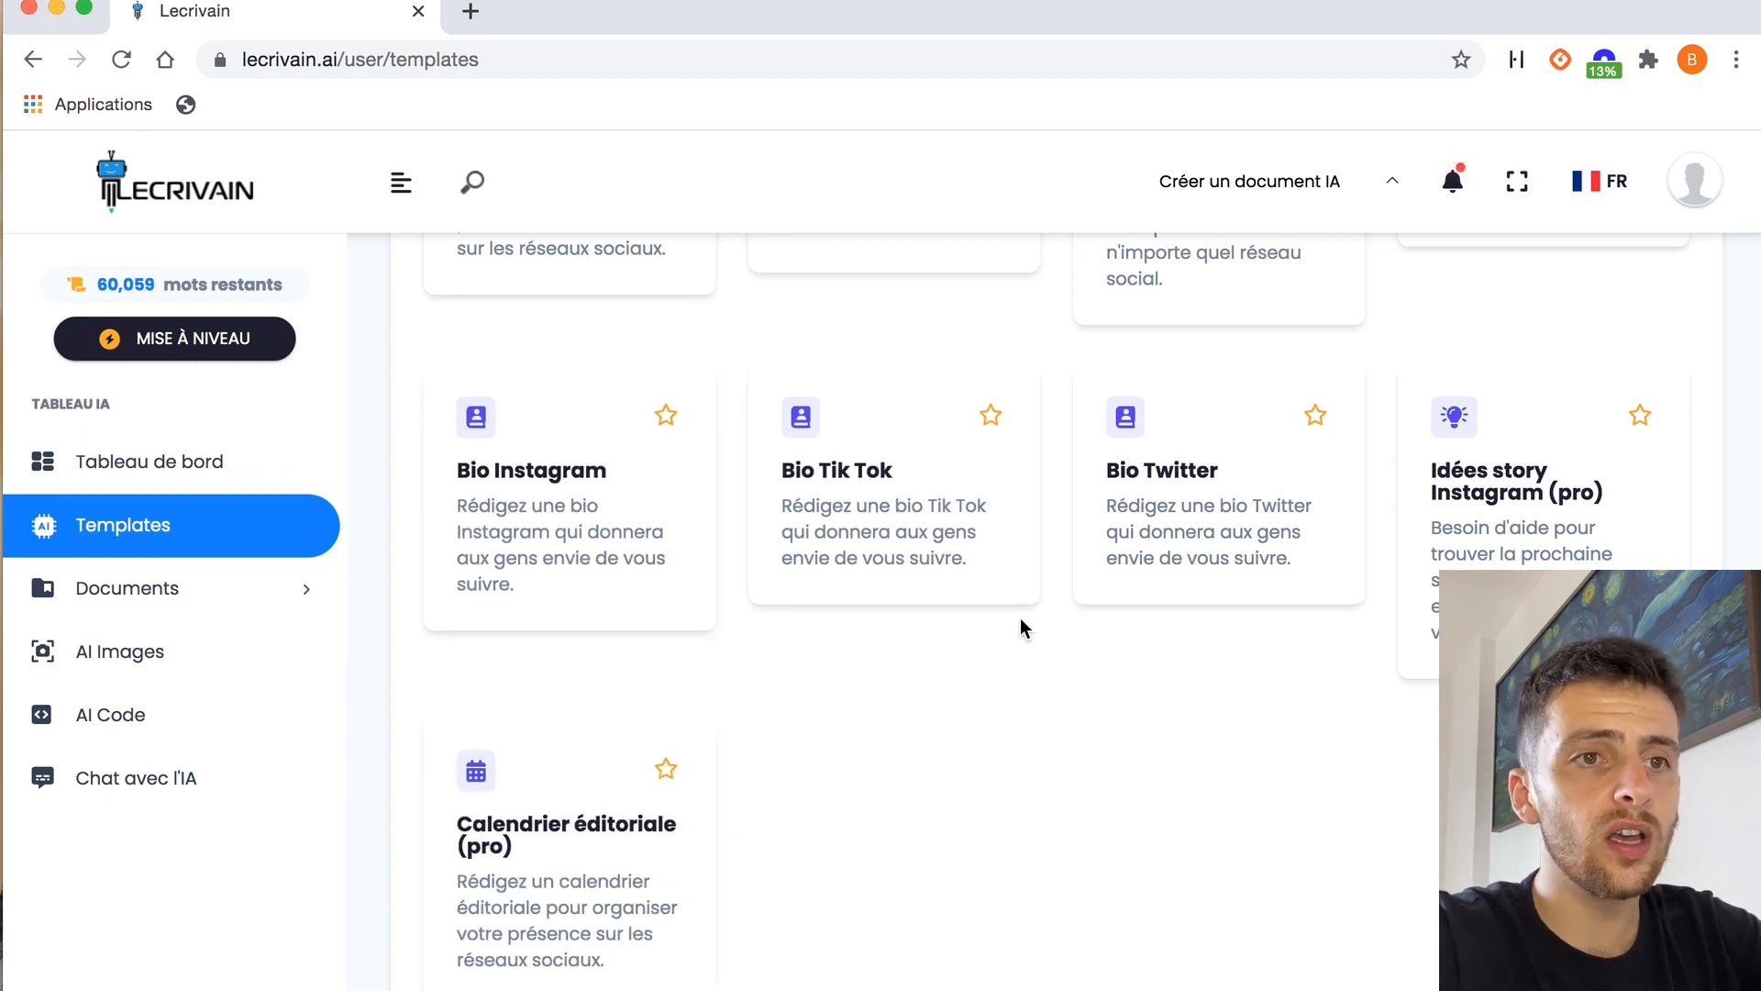
pyautogui.scroll(7, 1032, 599)
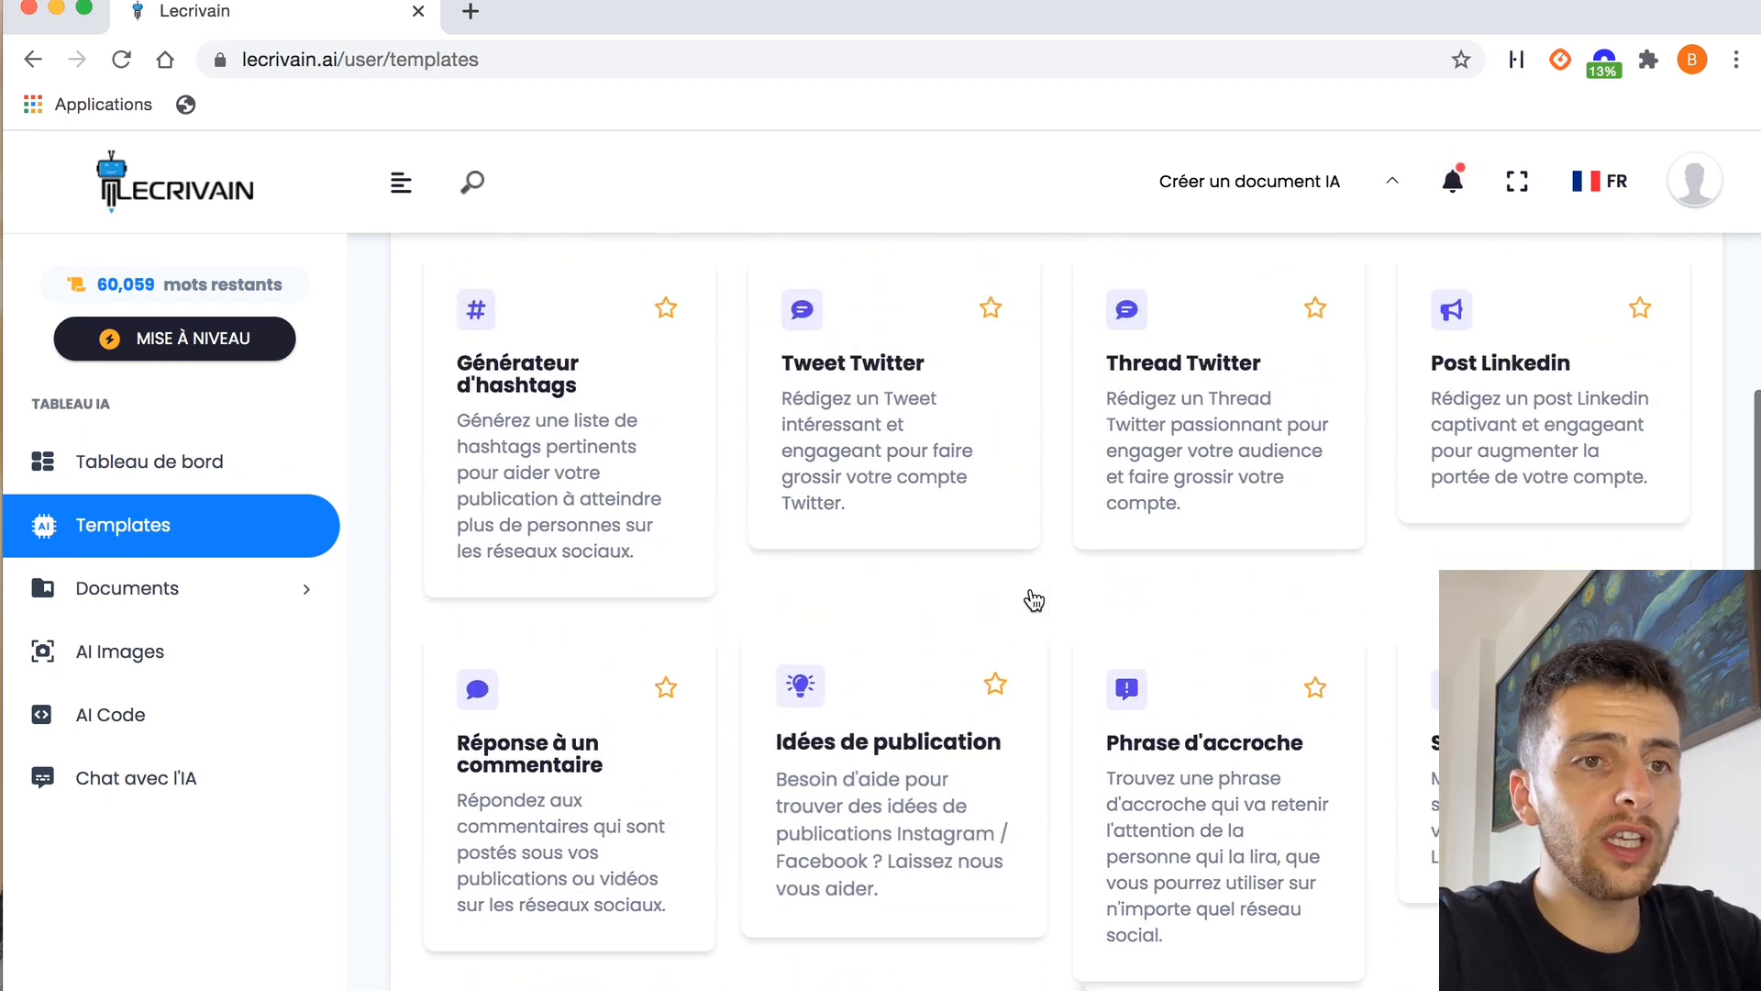
pyautogui.scroll(-3, 1030, 597)
pyautogui.scroll(2, 1054, 357)
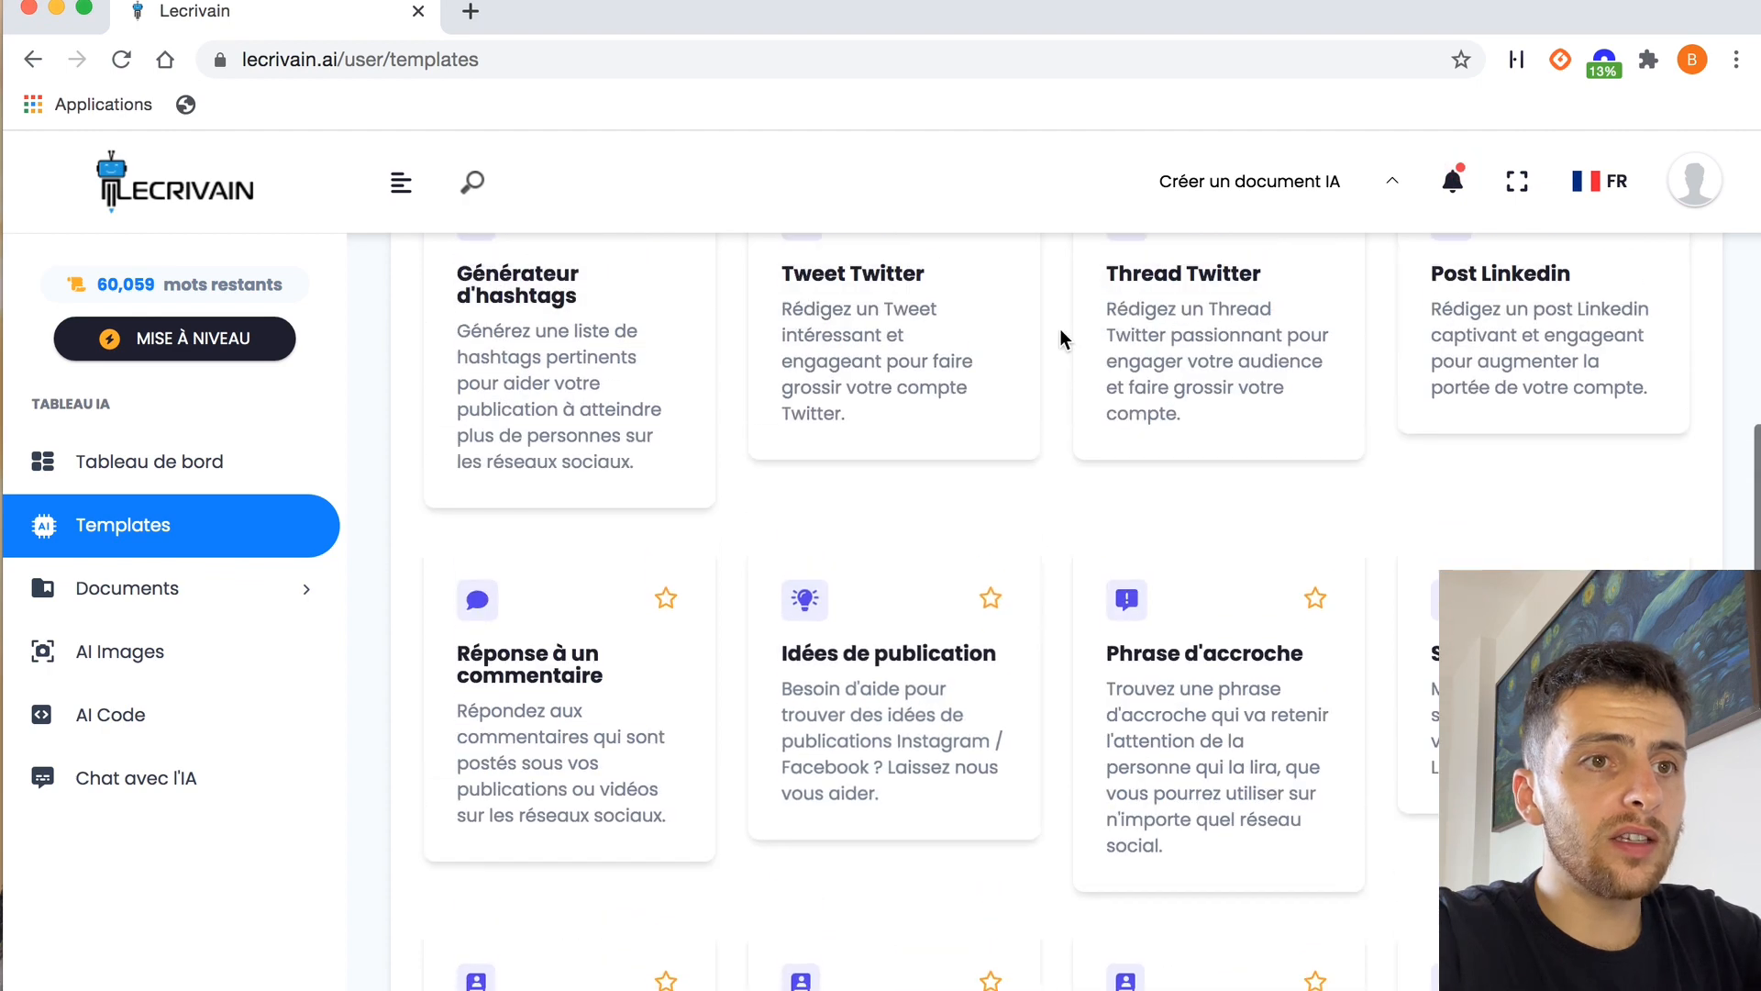
pyautogui.scroll(2, 1090, 431)
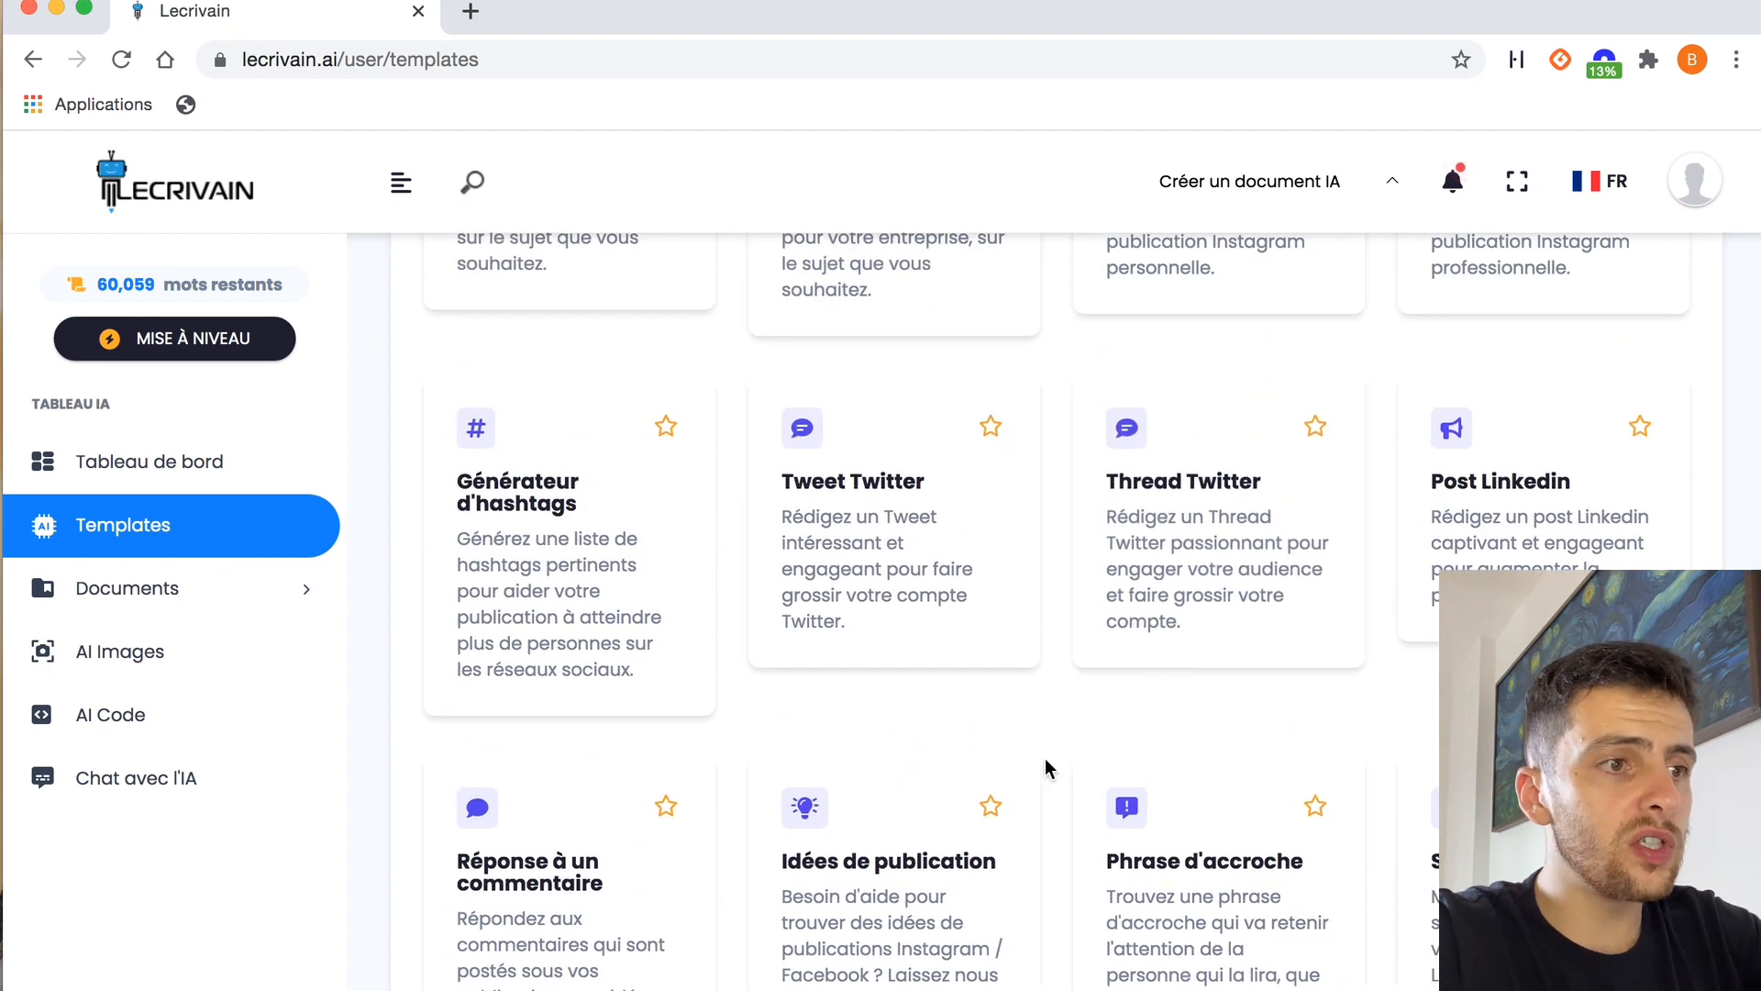
pyautogui.scroll(3, 1046, 569)
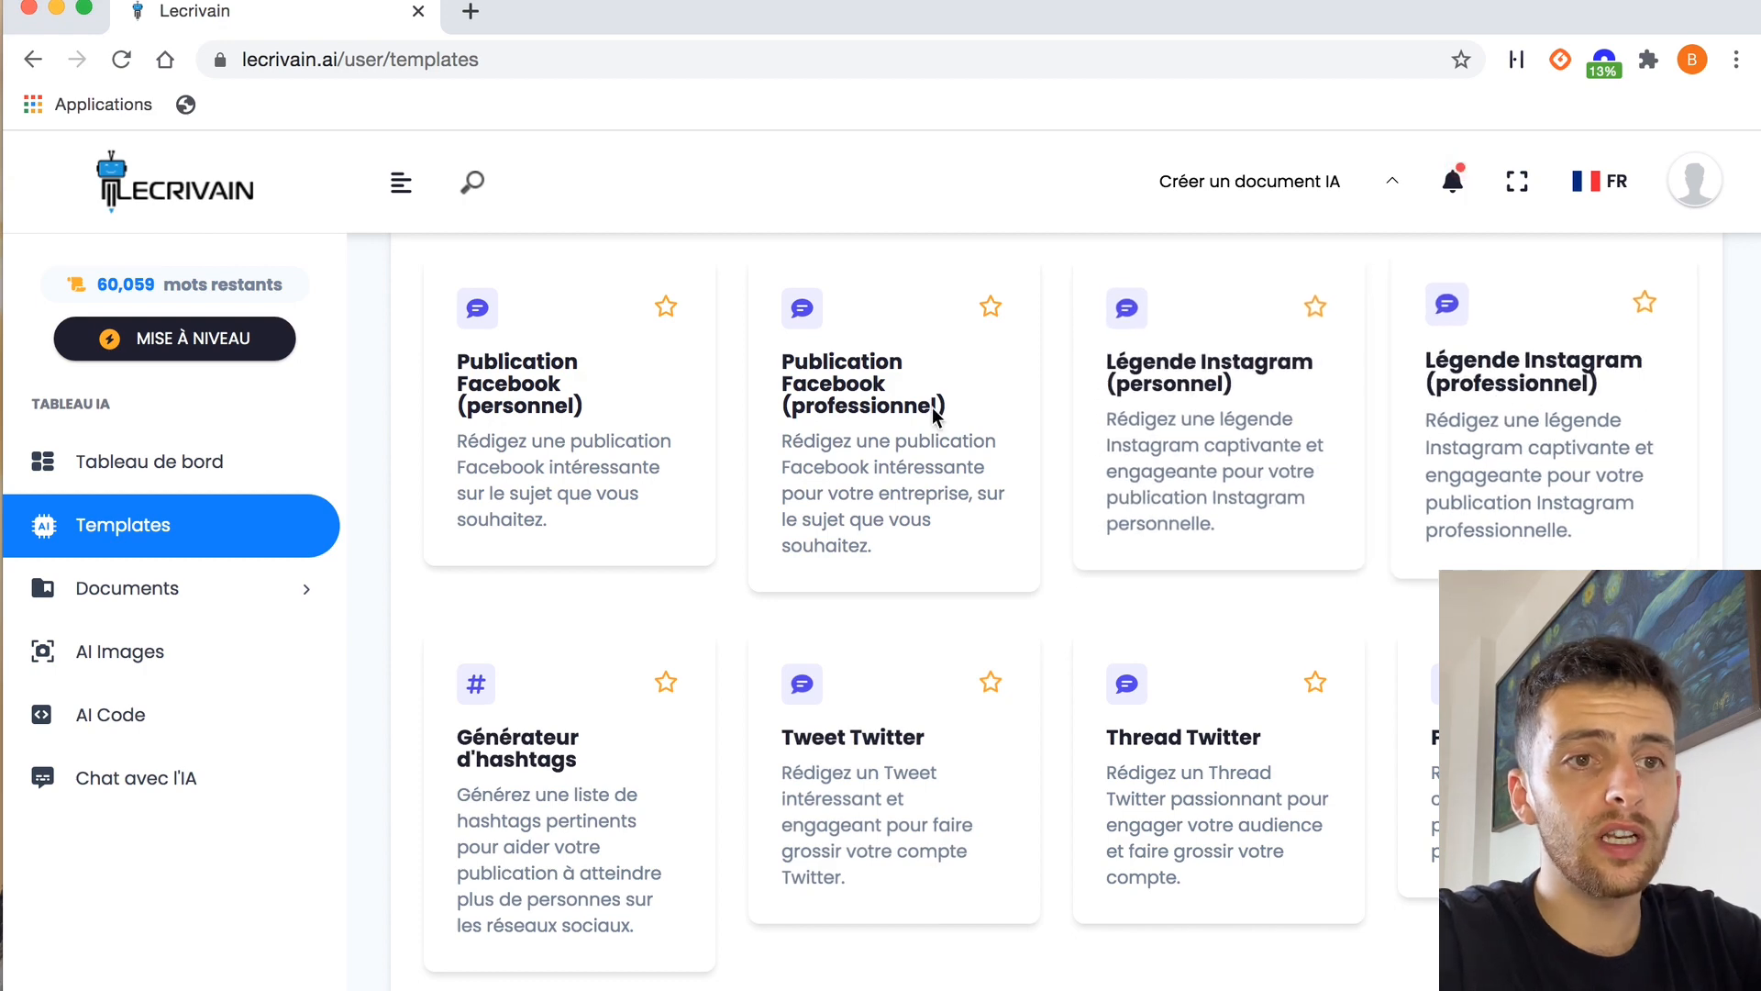
# Filter the templates to Site Web & Ecommerce and examine the SEO, FAQ, customer review, product and domain name templates
pyautogui.scroll(3, 1164, 444)
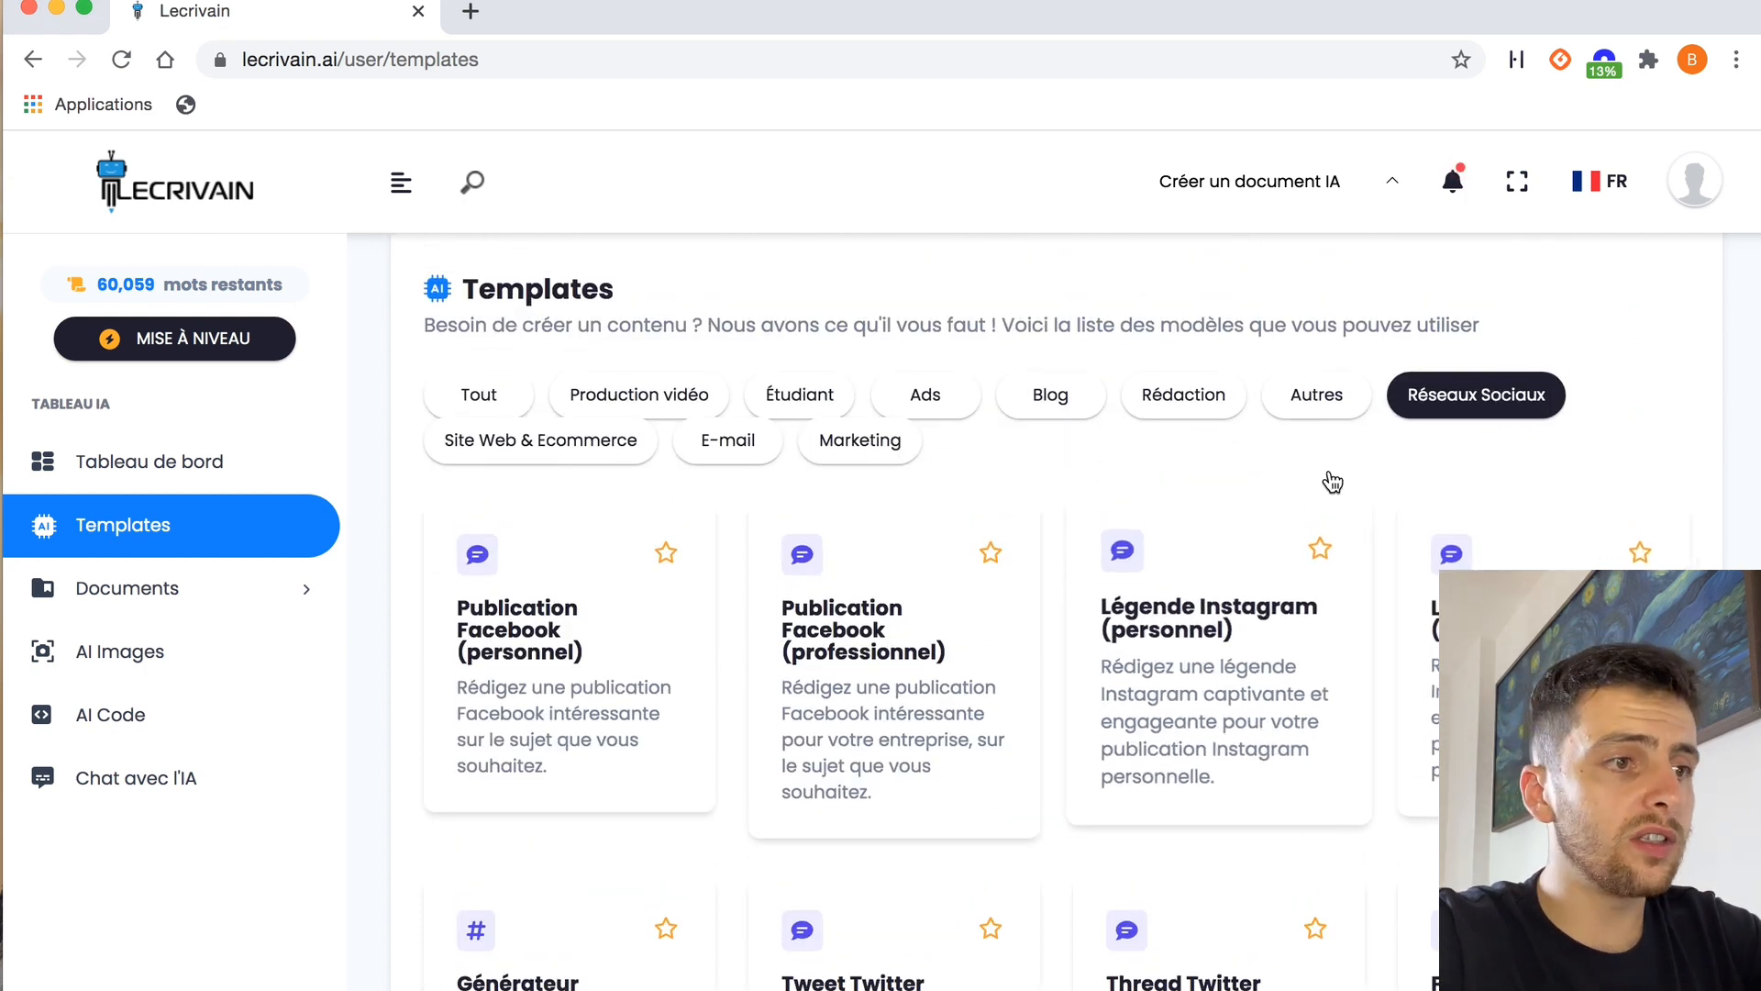
pyautogui.click(547, 450)
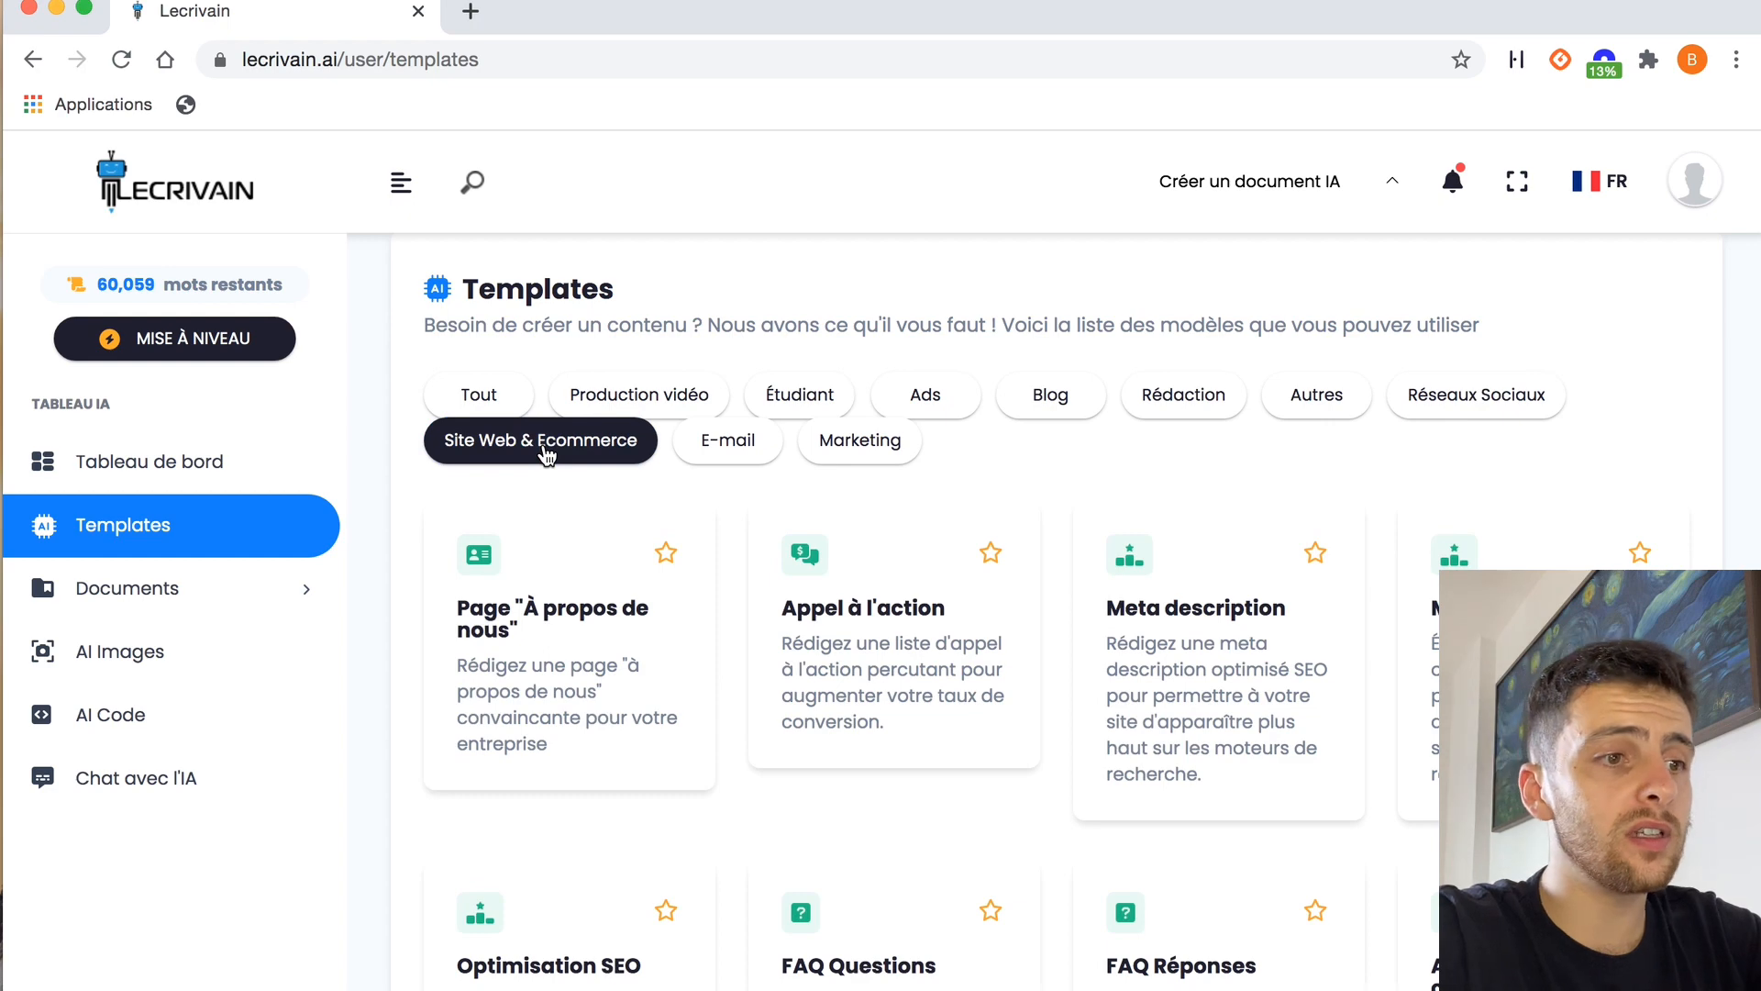
pyautogui.scroll(-5, 735, 543)
pyautogui.scroll(1, 735, 545)
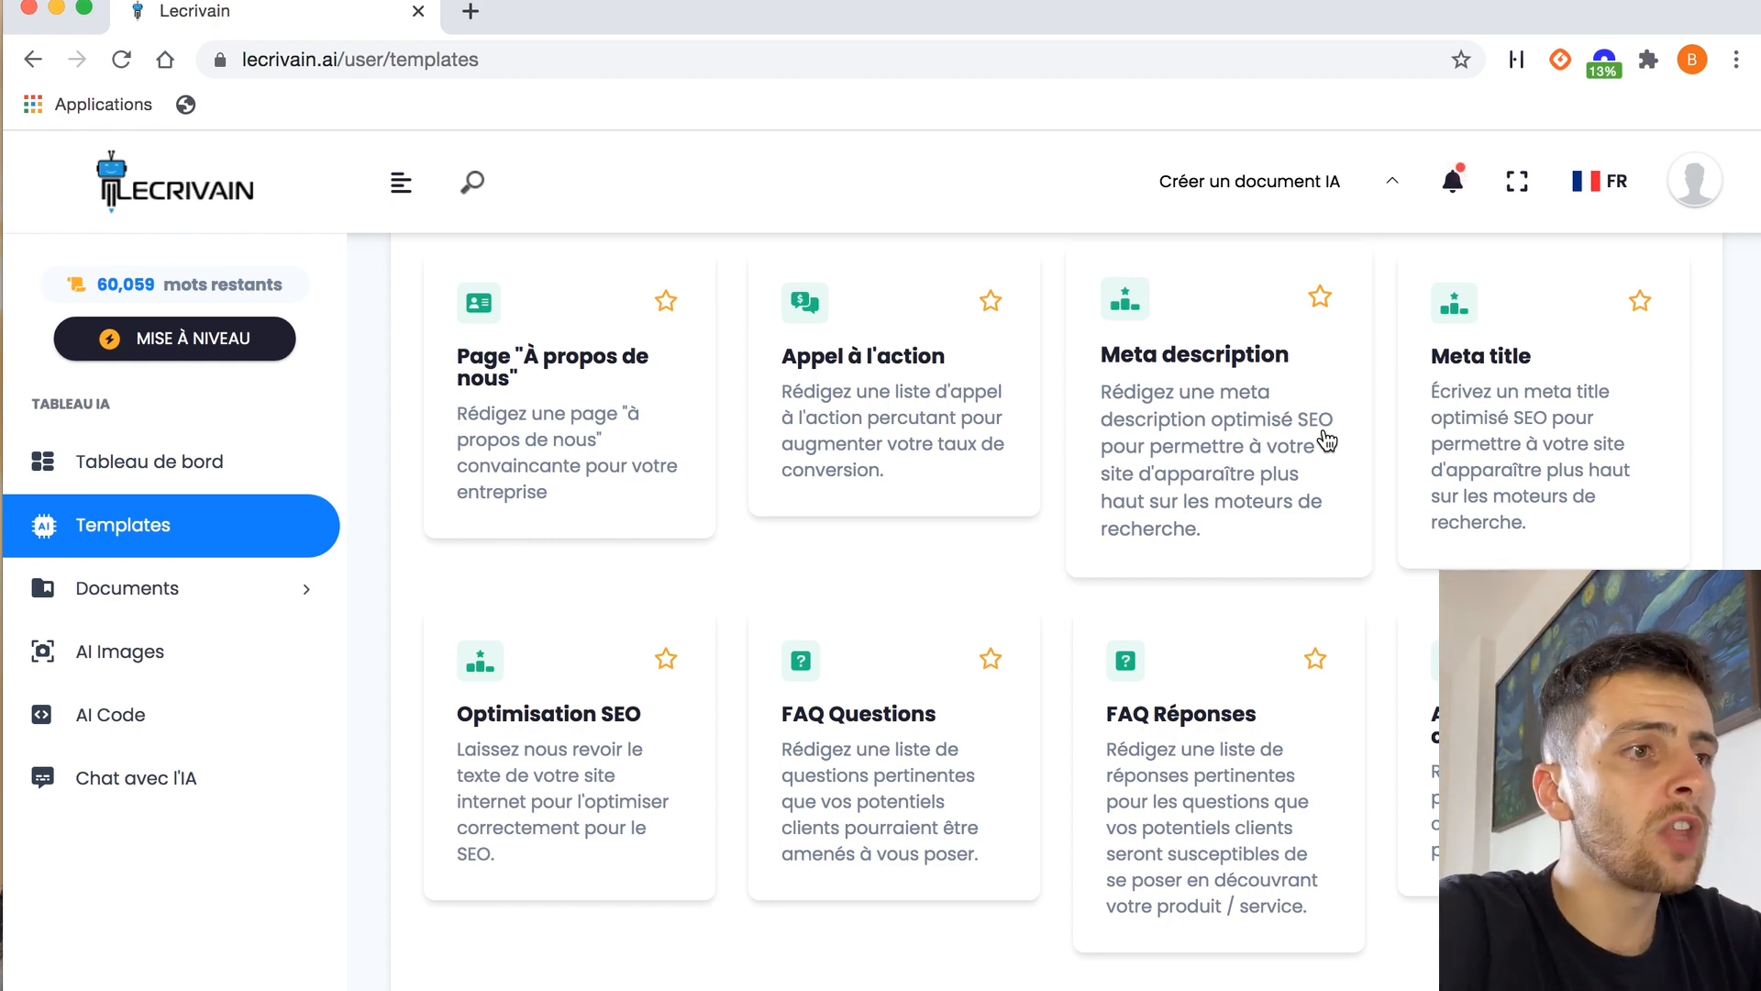
pyautogui.scroll(-4, 1327, 441)
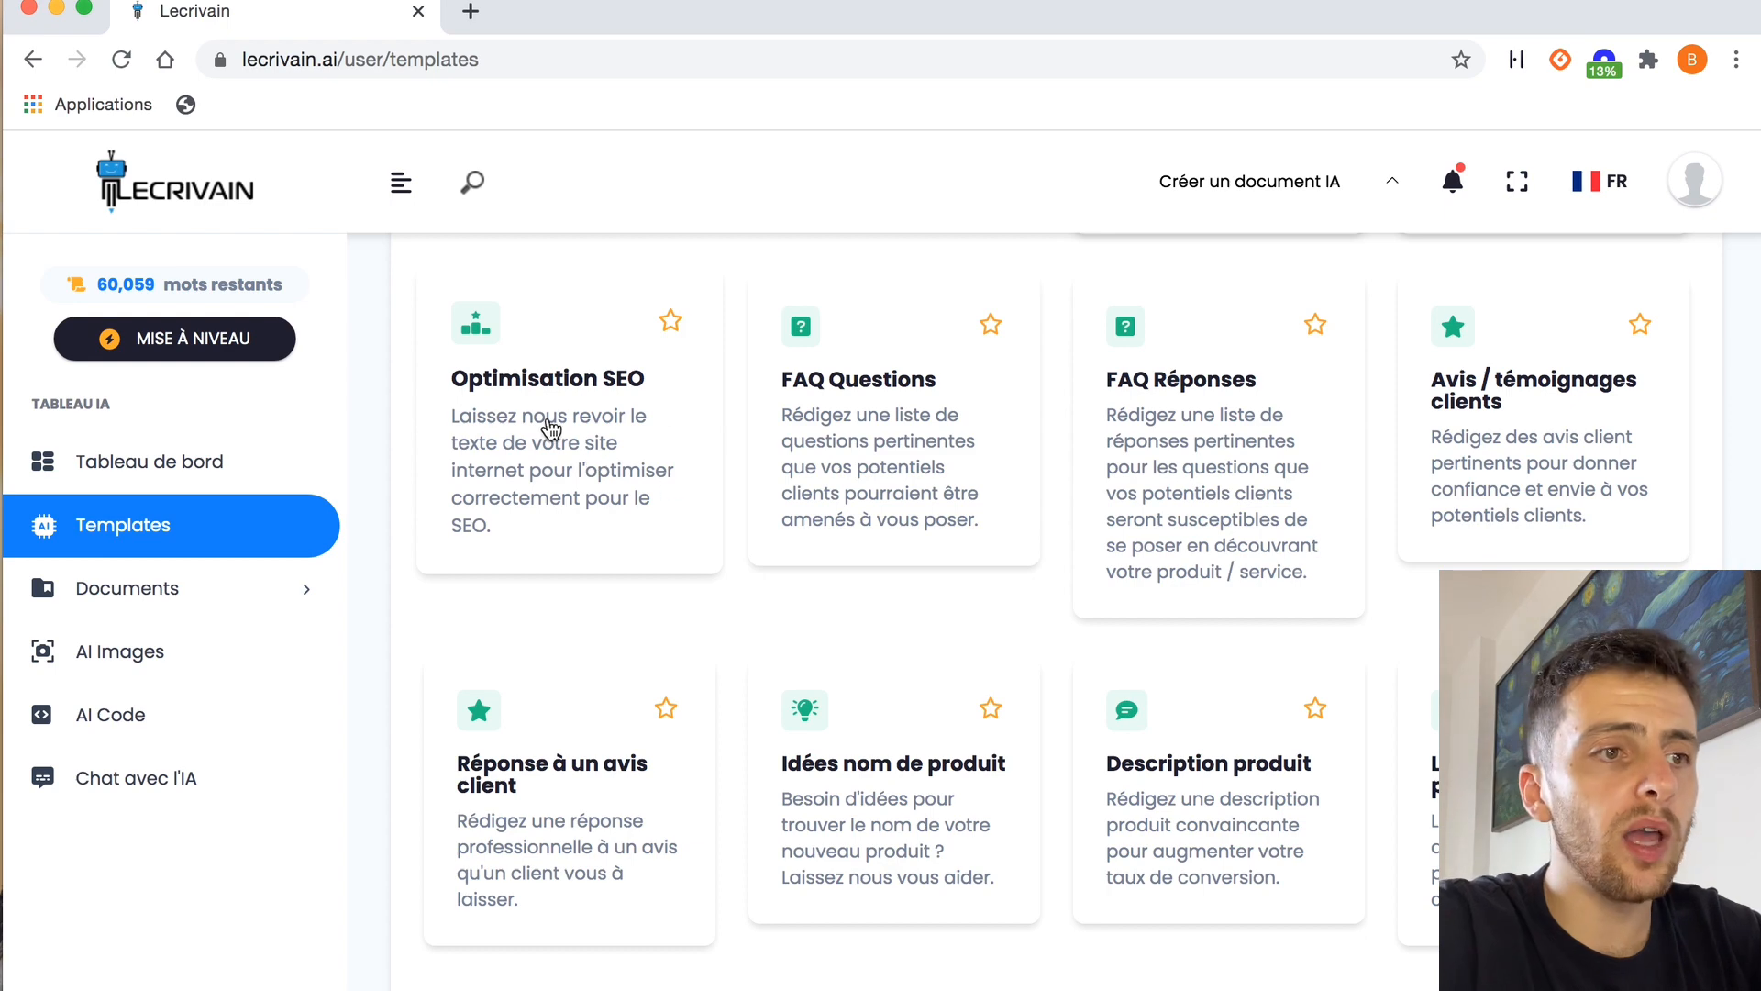
pyautogui.scroll(-1, 544, 426)
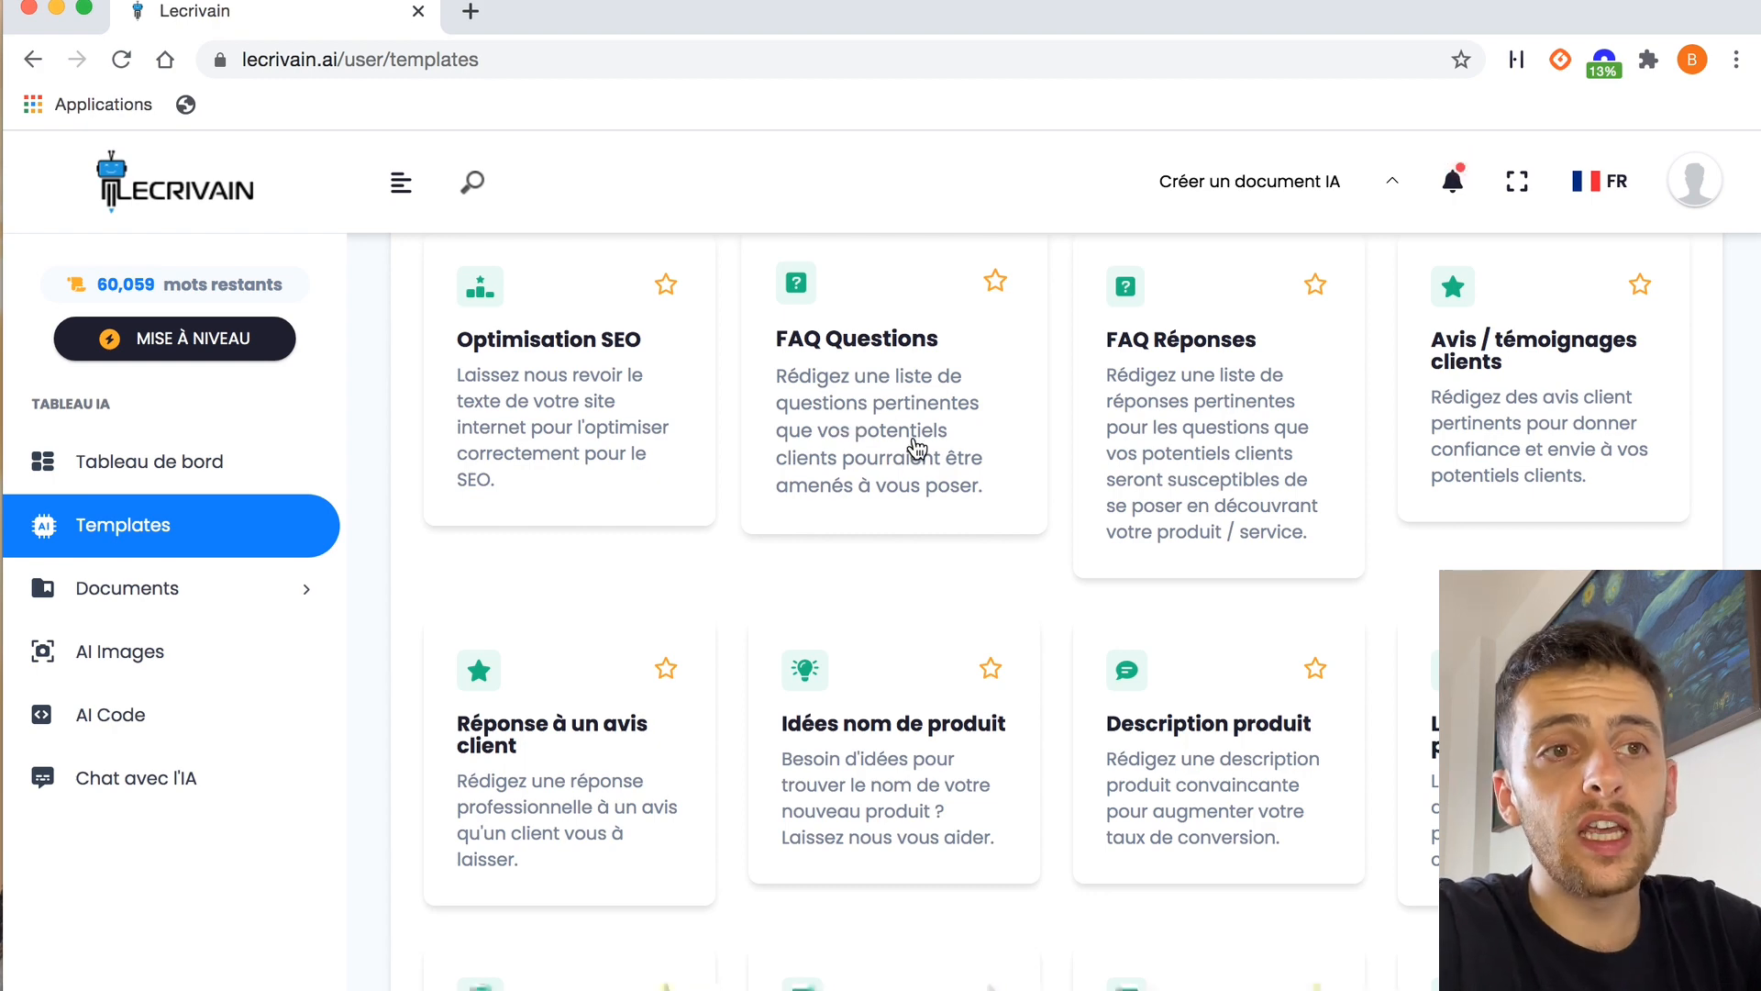
pyautogui.scroll(-2, 1154, 449)
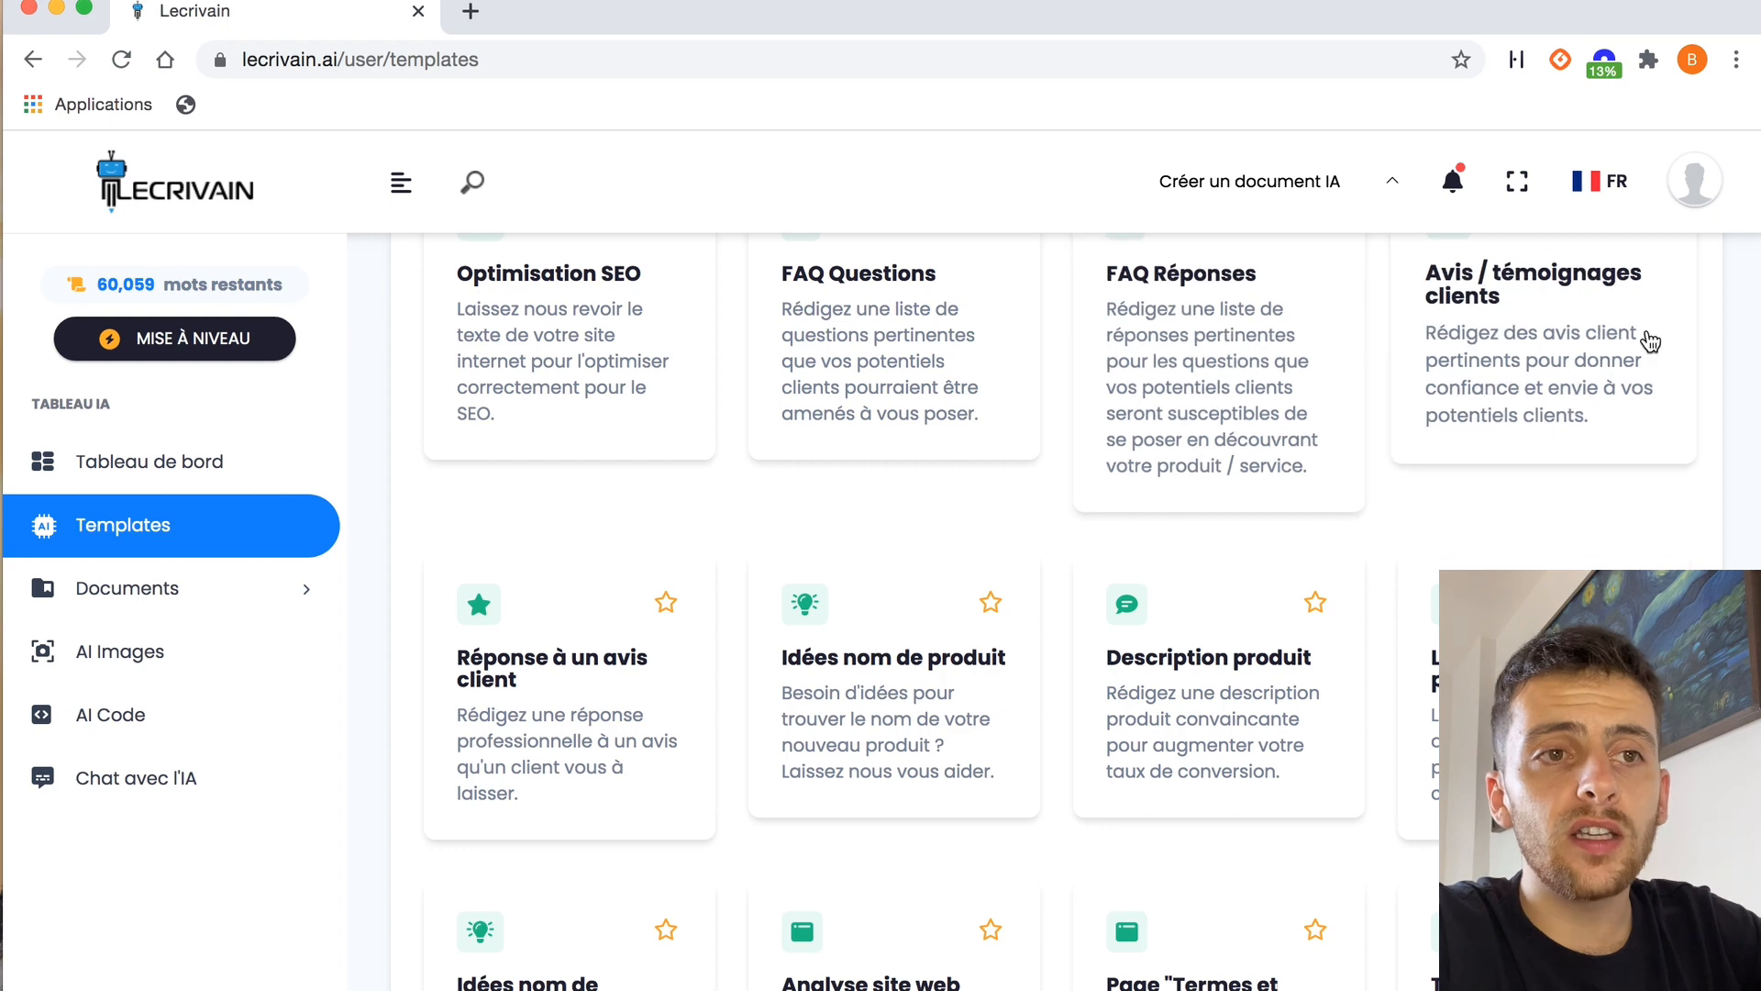
pyautogui.scroll(2, 1517, 428)
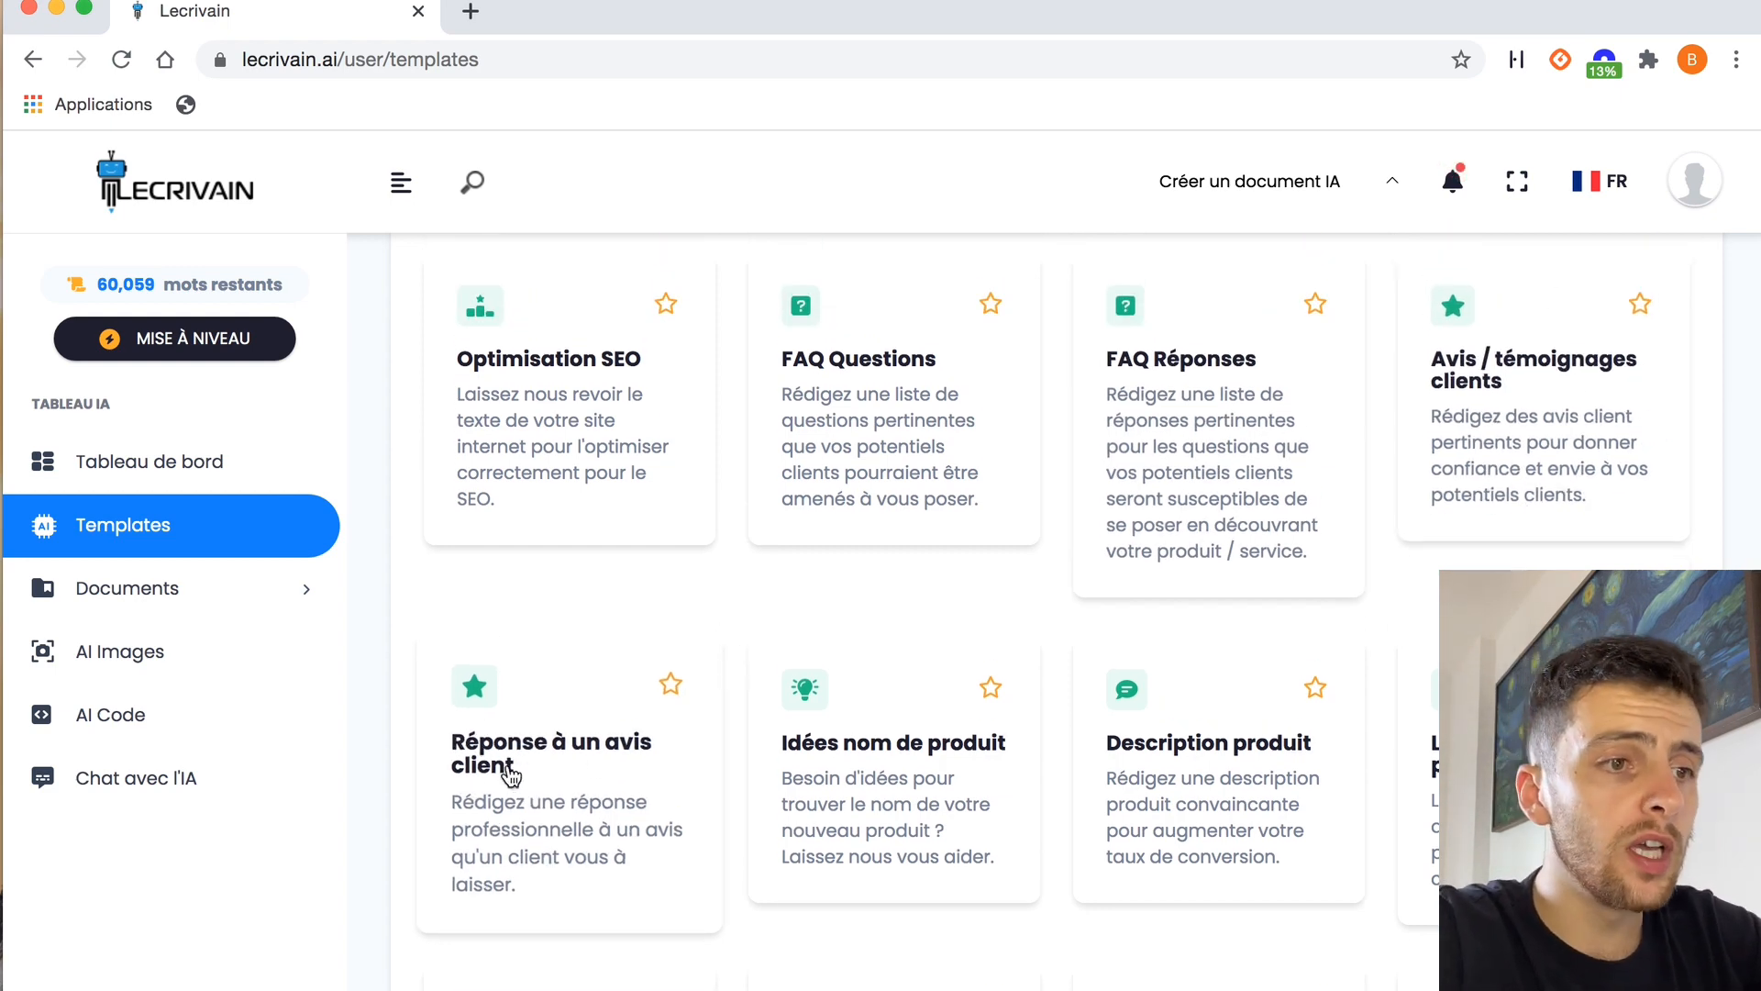
pyautogui.scroll(-3, 511, 814)
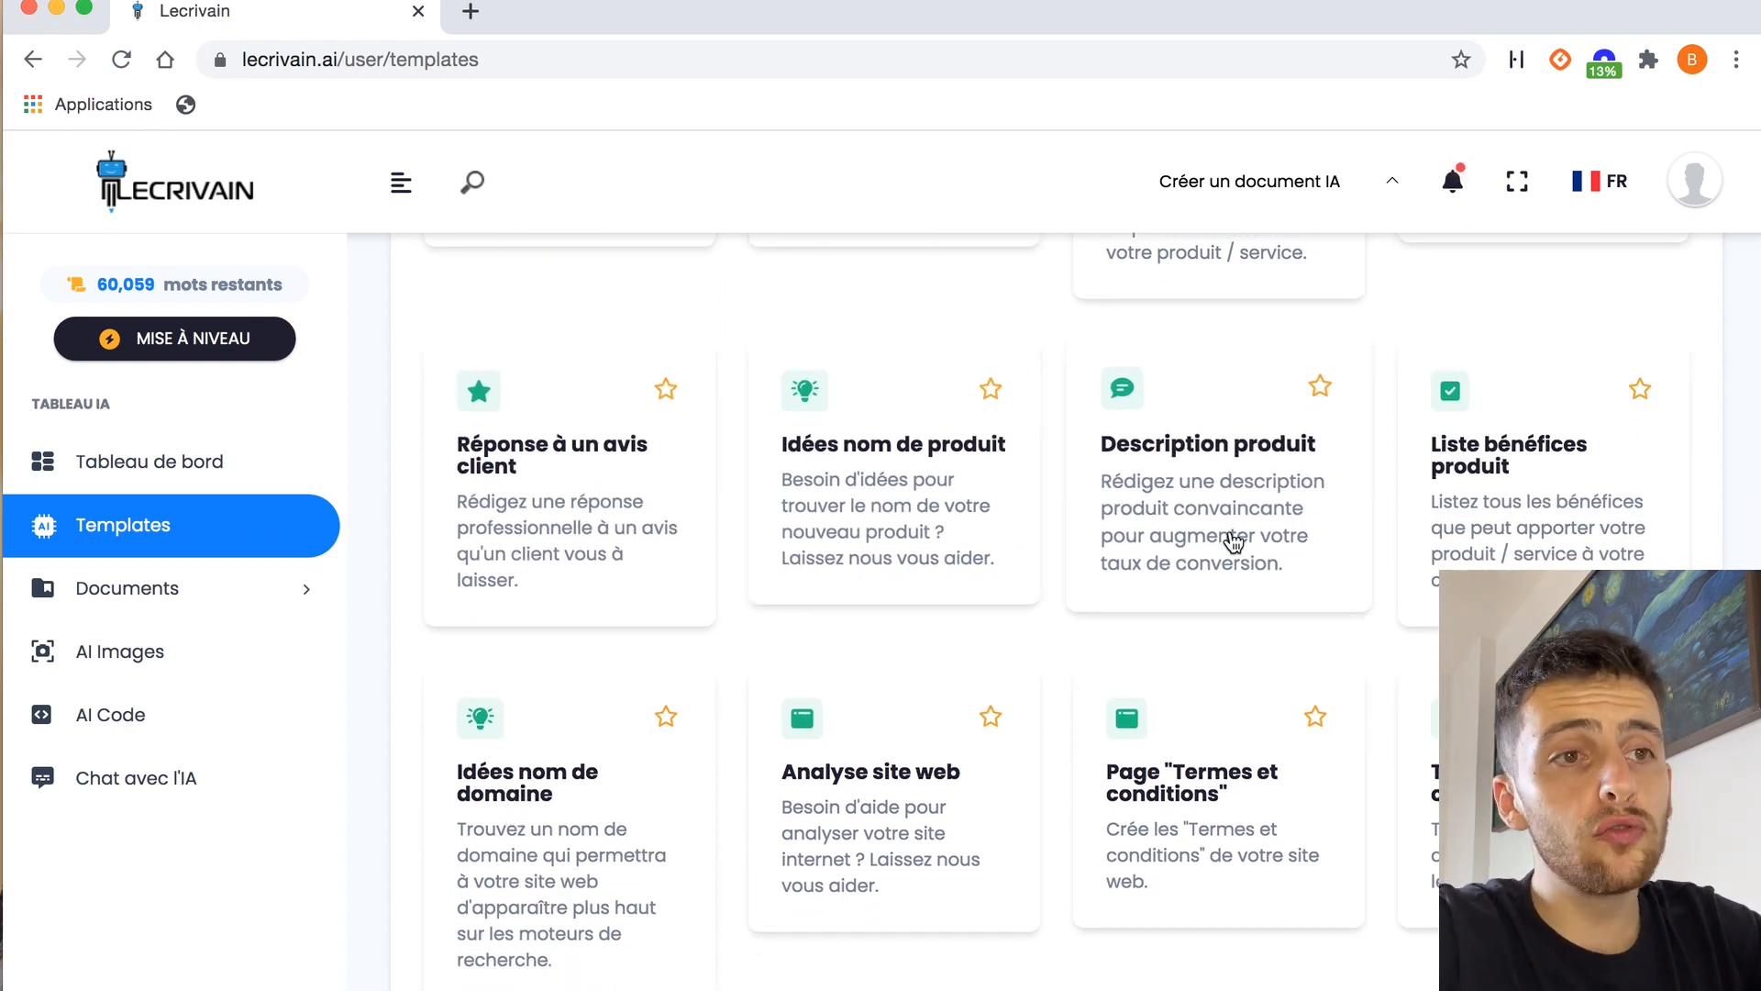
pyautogui.scroll(-1, 1214, 475)
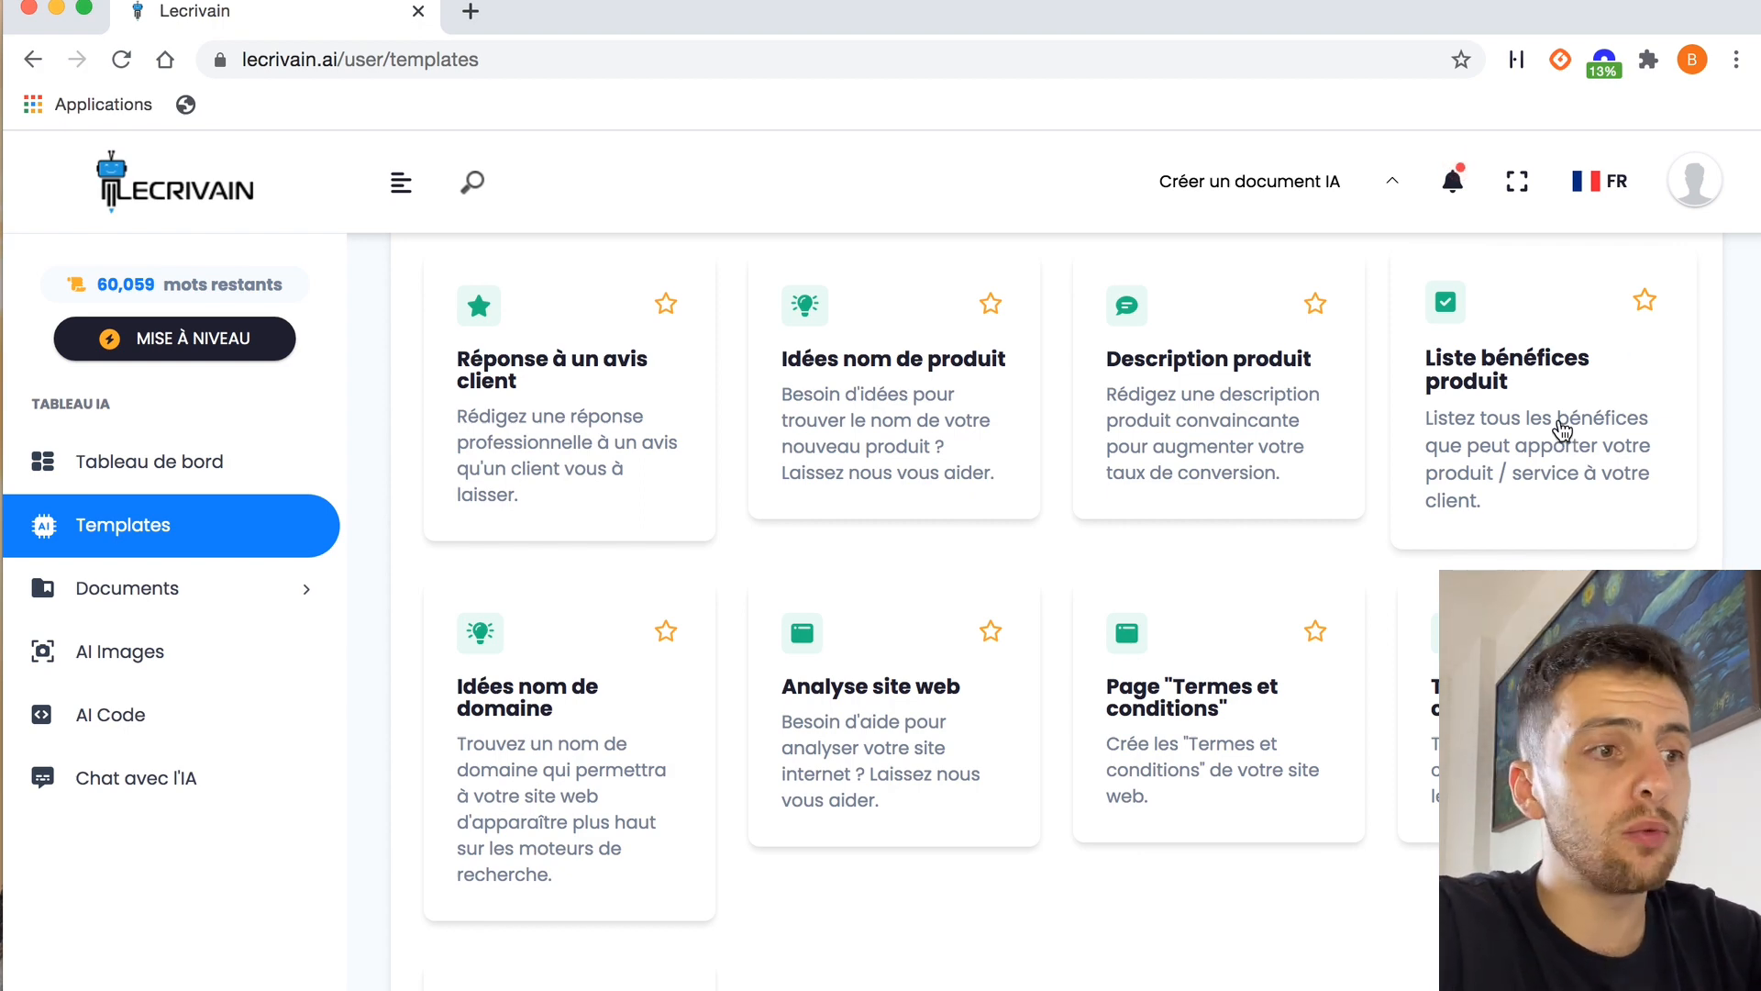
pyautogui.scroll(-2, 545, 803)
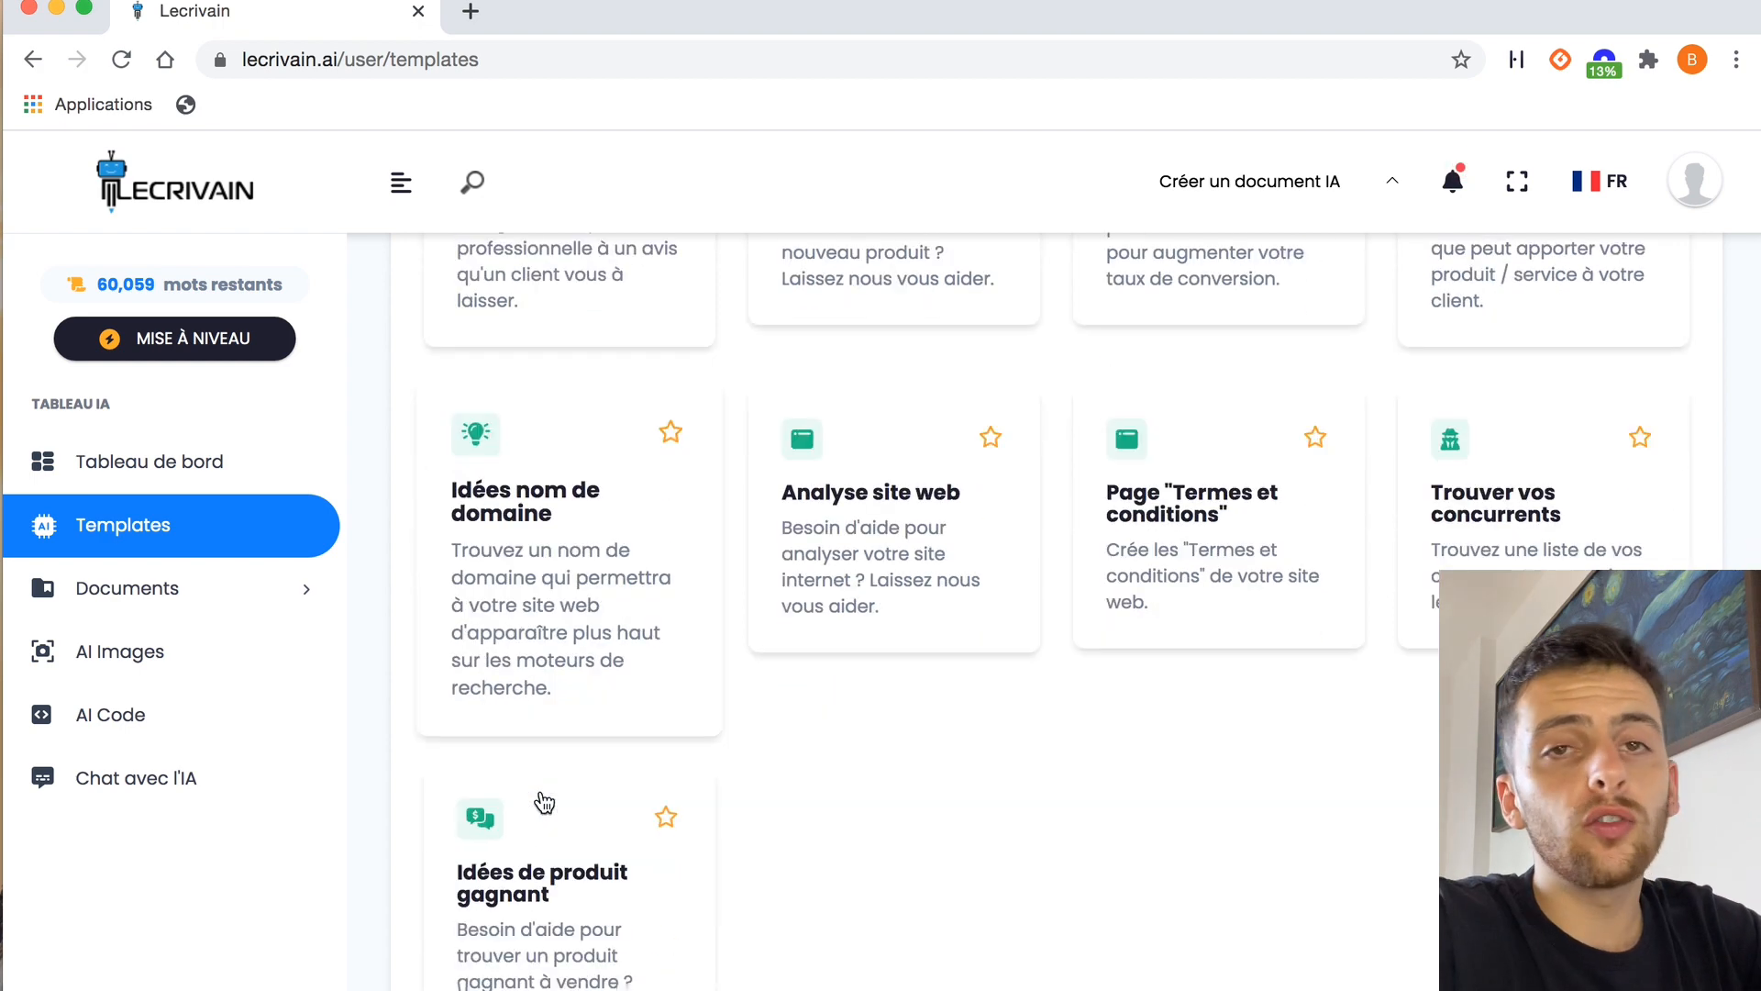
pyautogui.scroll(-1, 545, 803)
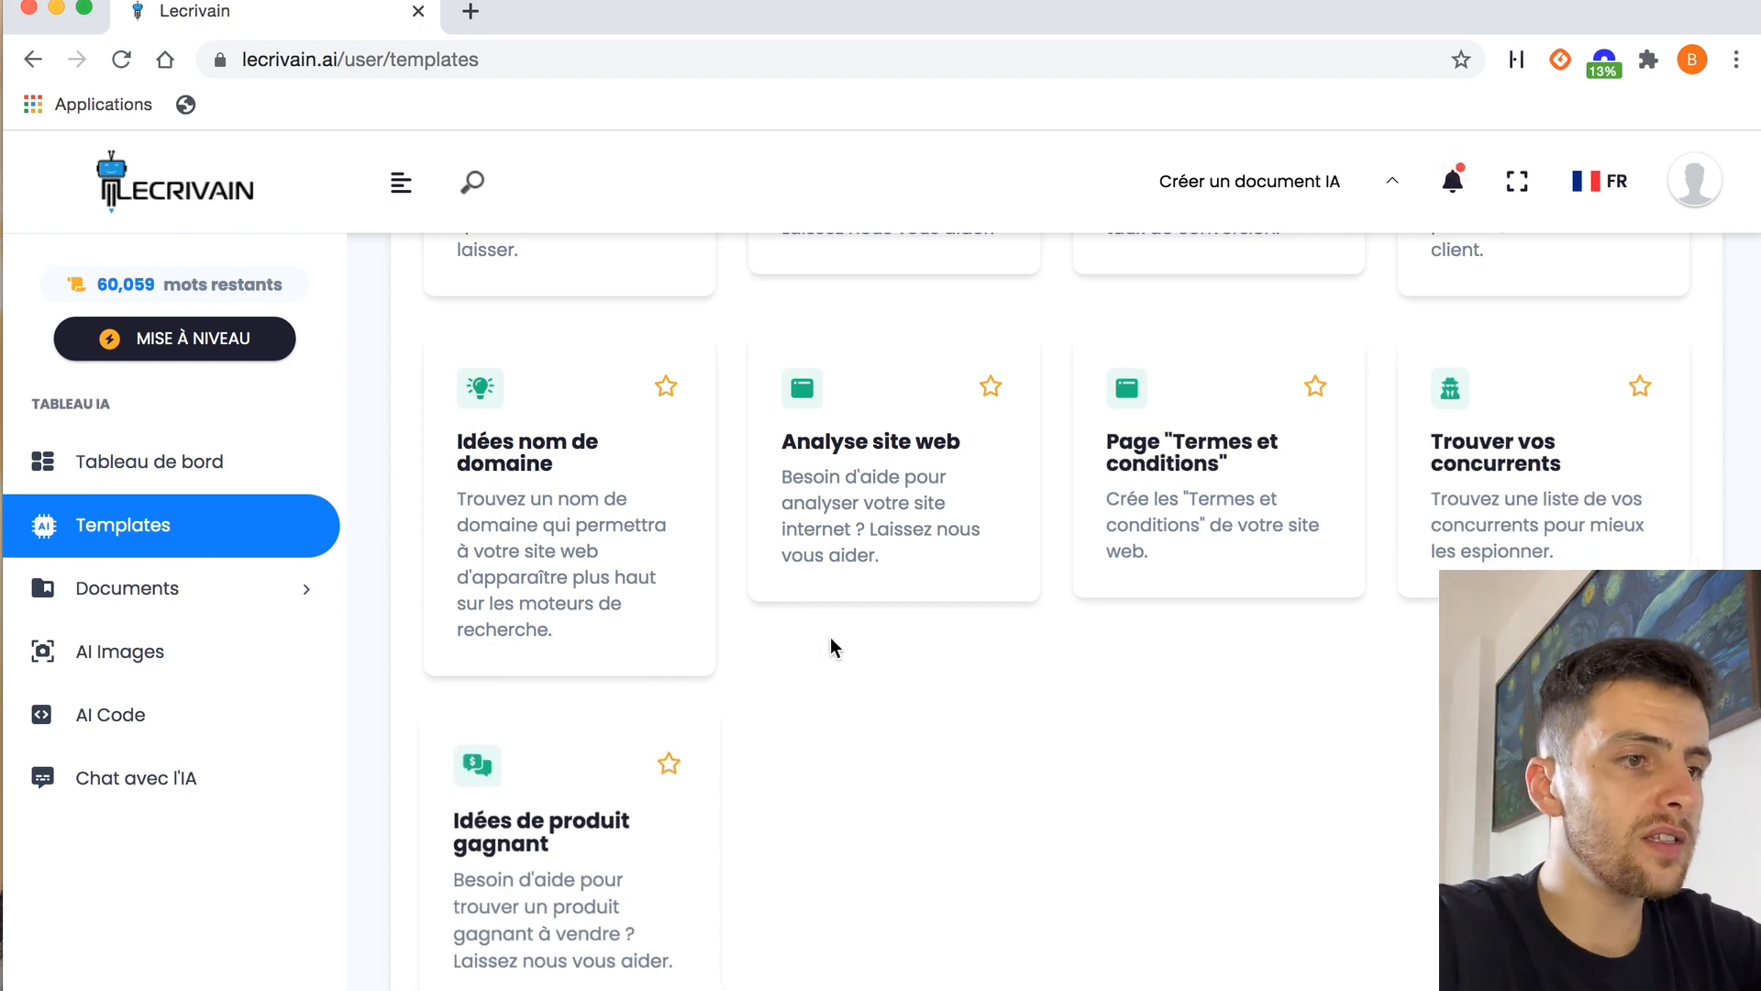
# Filter the templates to the E-mail category and review the email writing templates
pyautogui.scroll(5, 830, 636)
pyautogui.scroll(3, 829, 637)
pyautogui.click(748, 493)
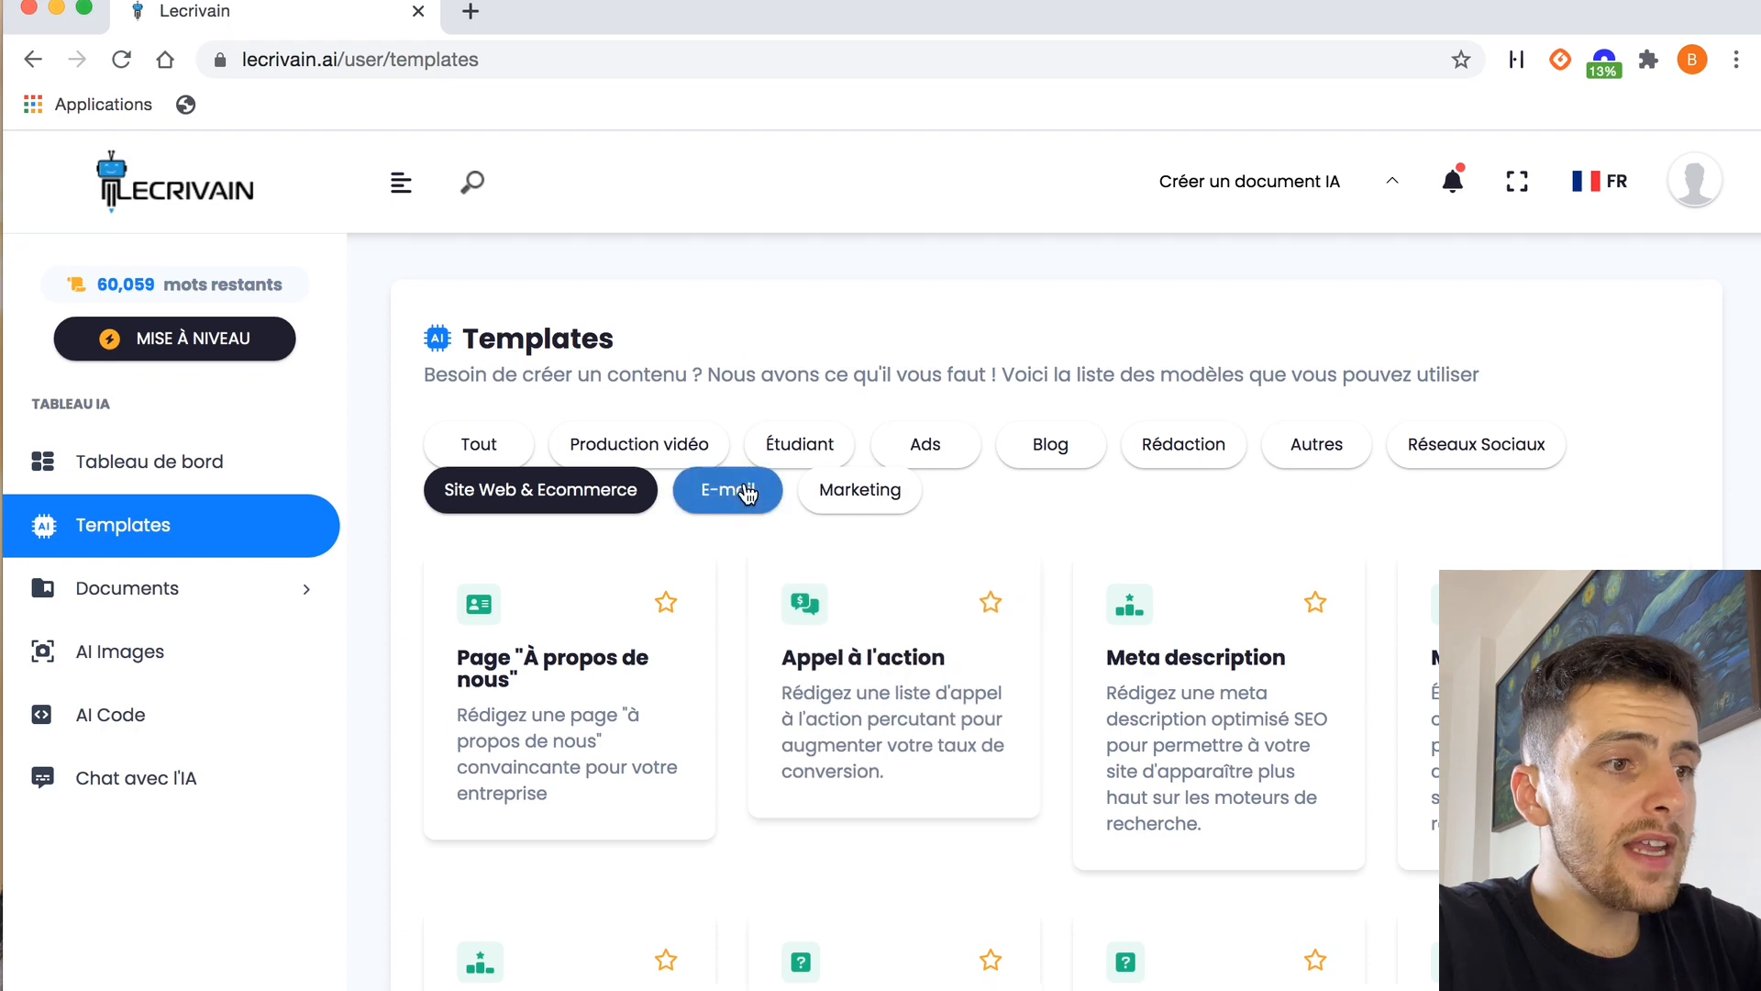
pyautogui.scroll(-3, 787, 786)
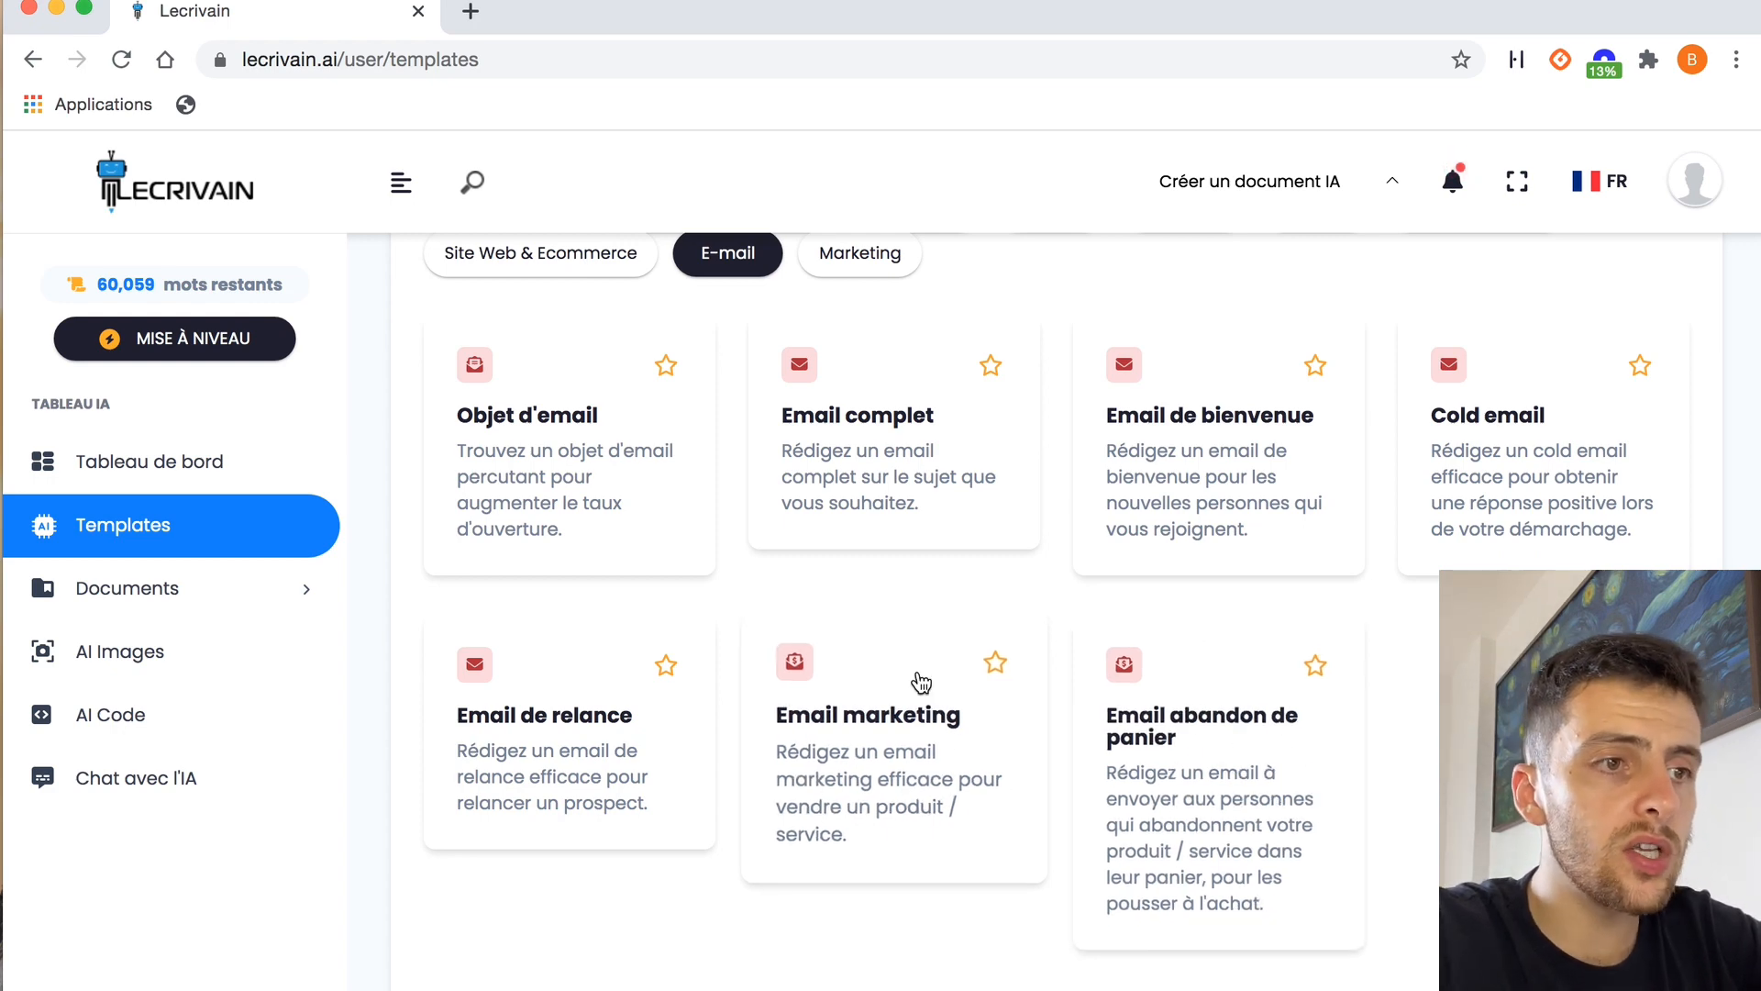
# Show the Marketing category and look over its customer avatar, campaign text and strategy templates
pyautogui.scroll(3, 895, 784)
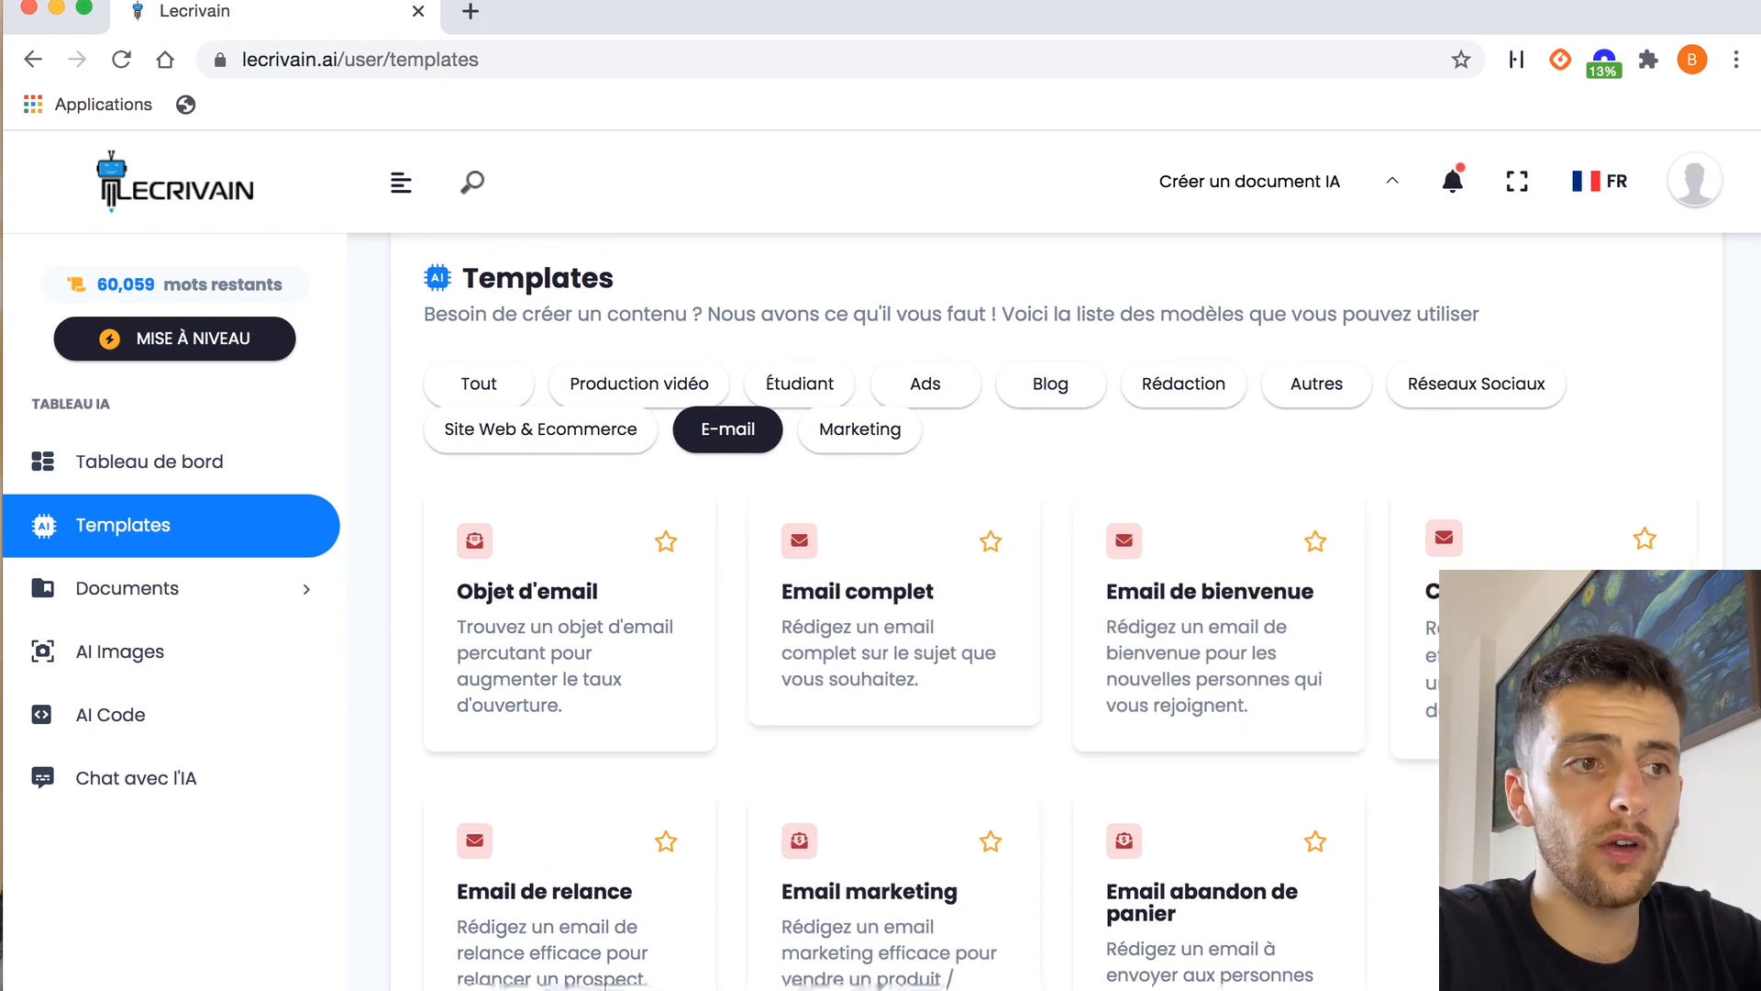
pyautogui.click(862, 431)
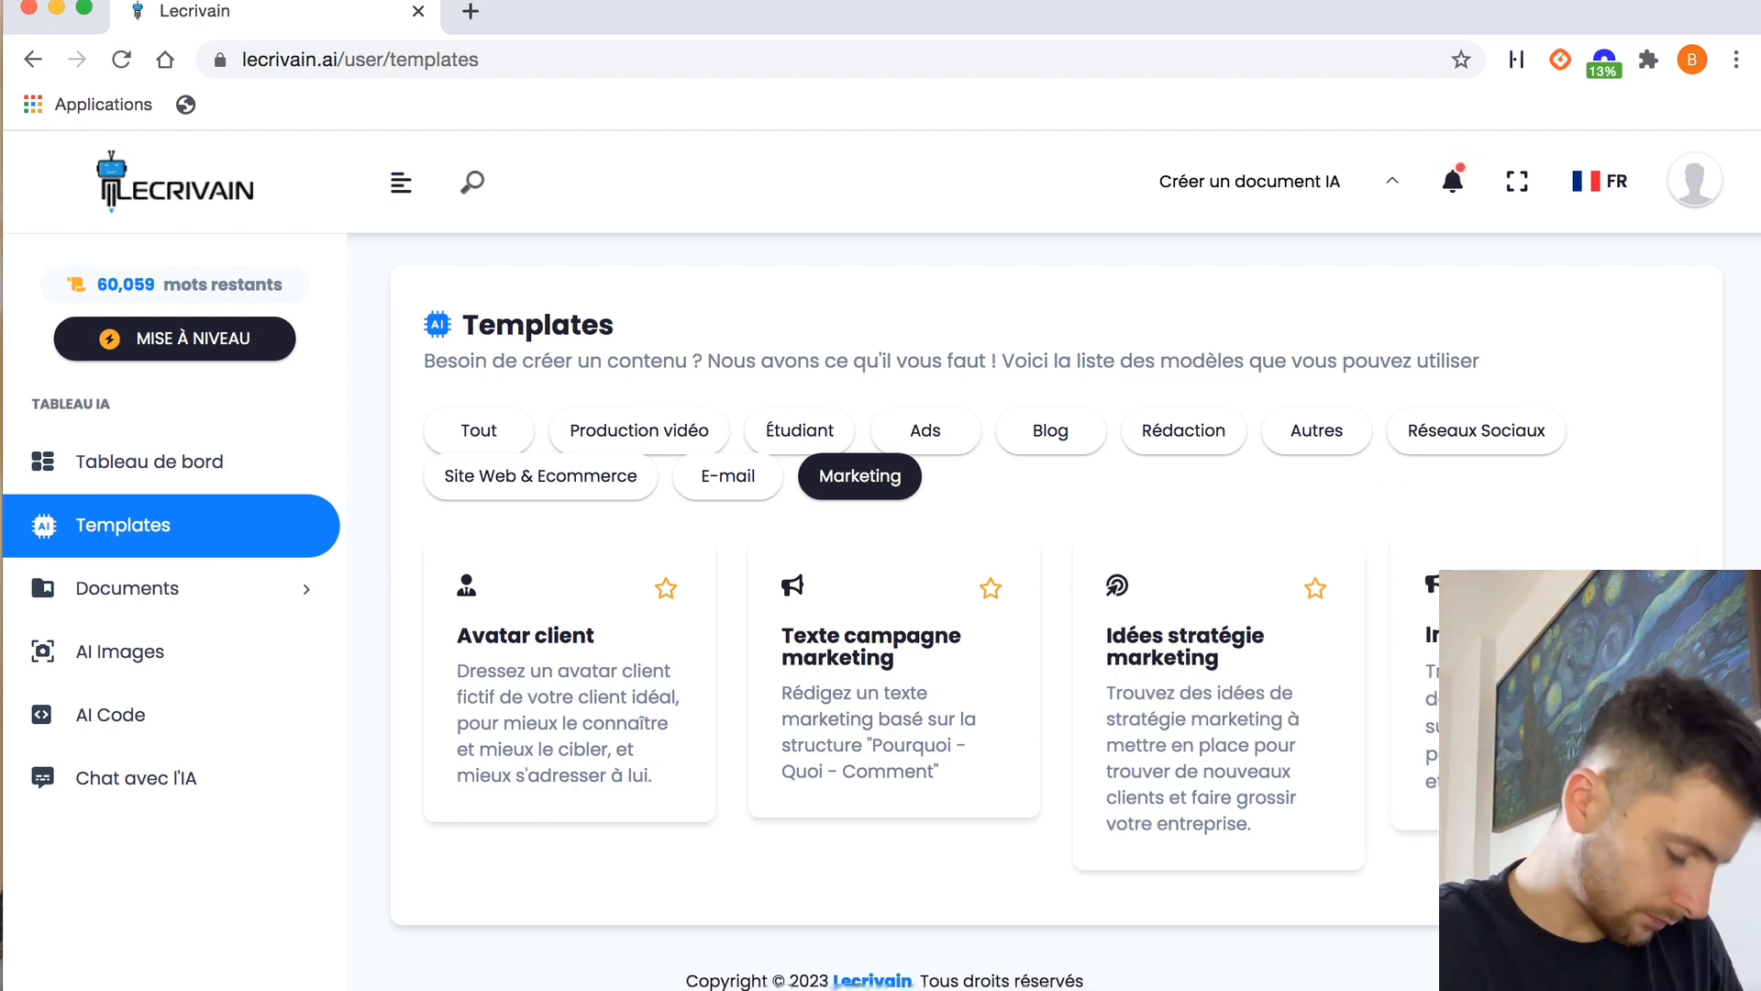
pyautogui.click(1208, 459)
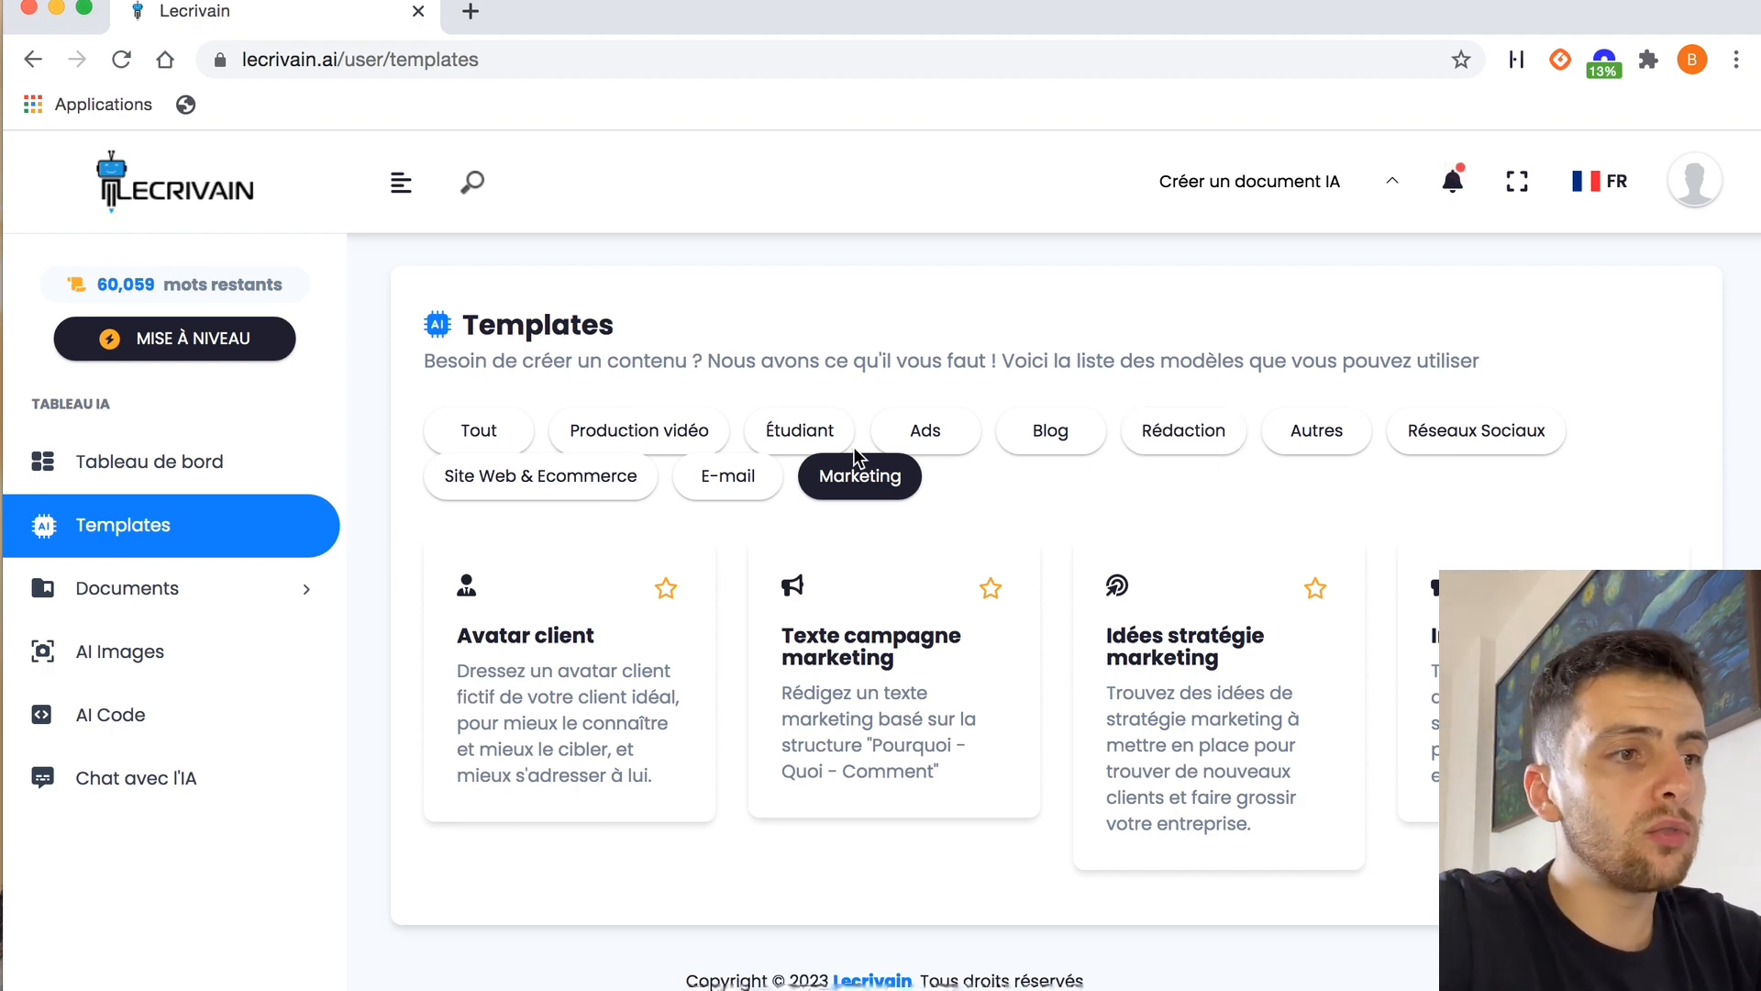
# Open the "Idées de produit gagnant" template in Site Web & Ecommerce and generate ideas for the niche "cosmétique pour femme"
pyautogui.click(542, 477)
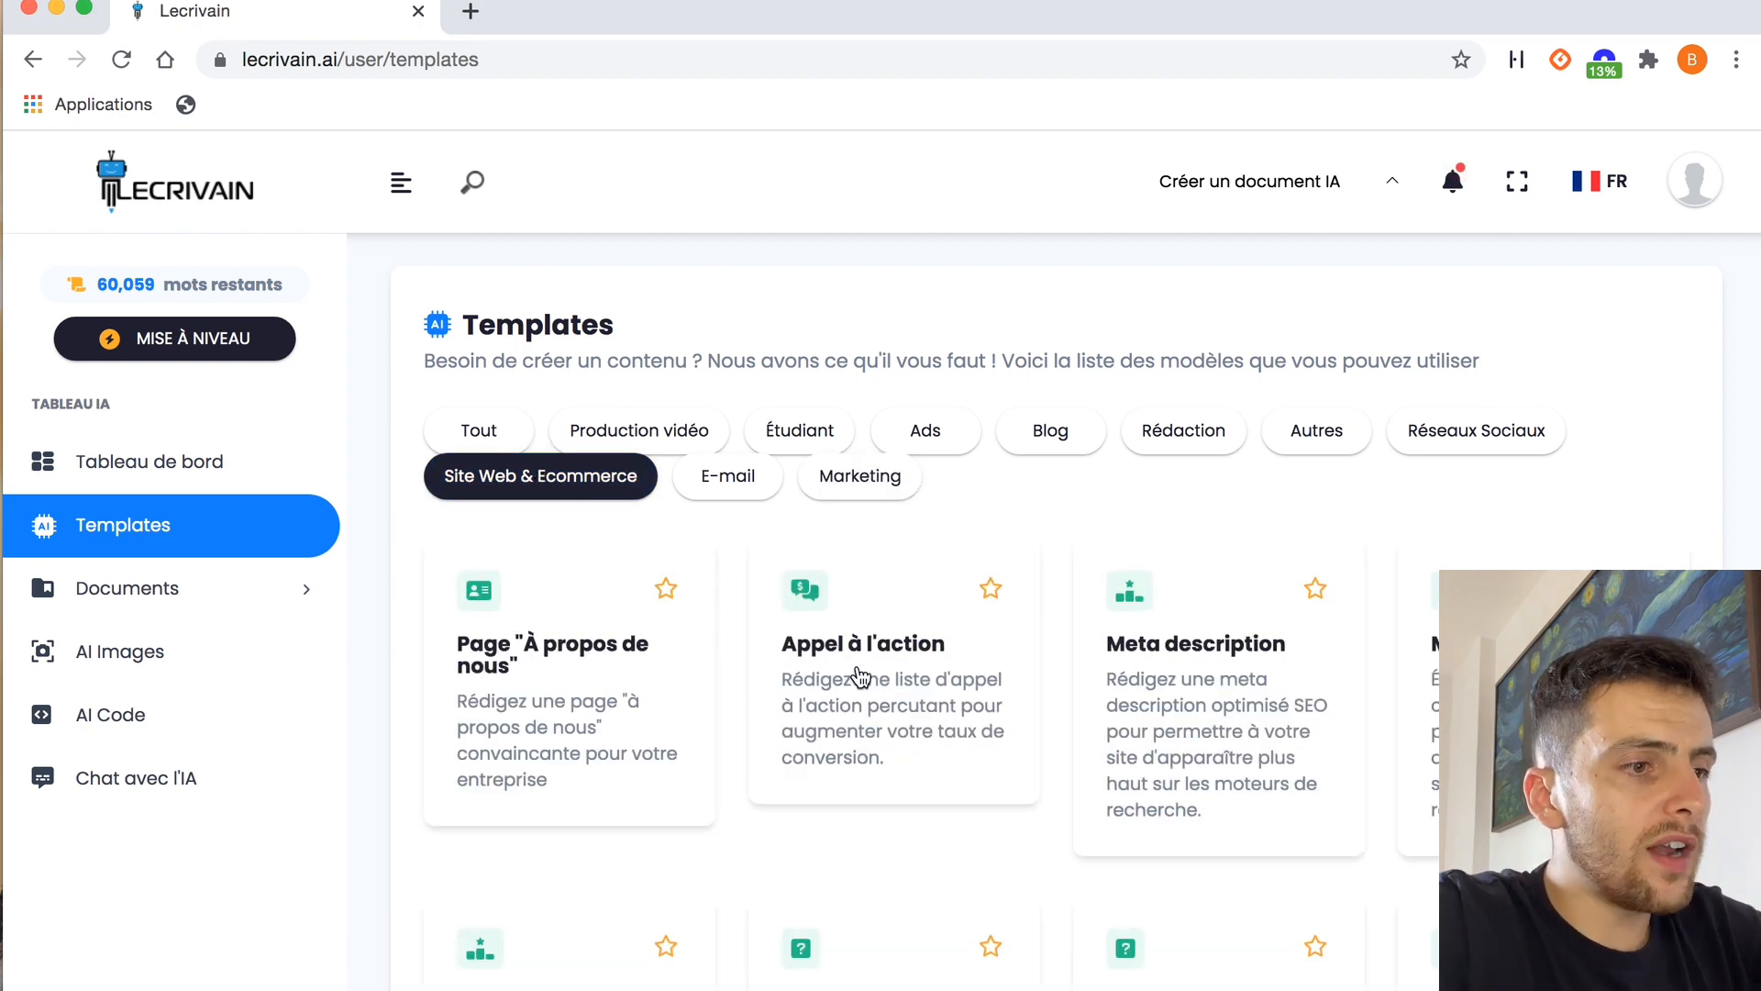
pyautogui.scroll(-10, 858, 676)
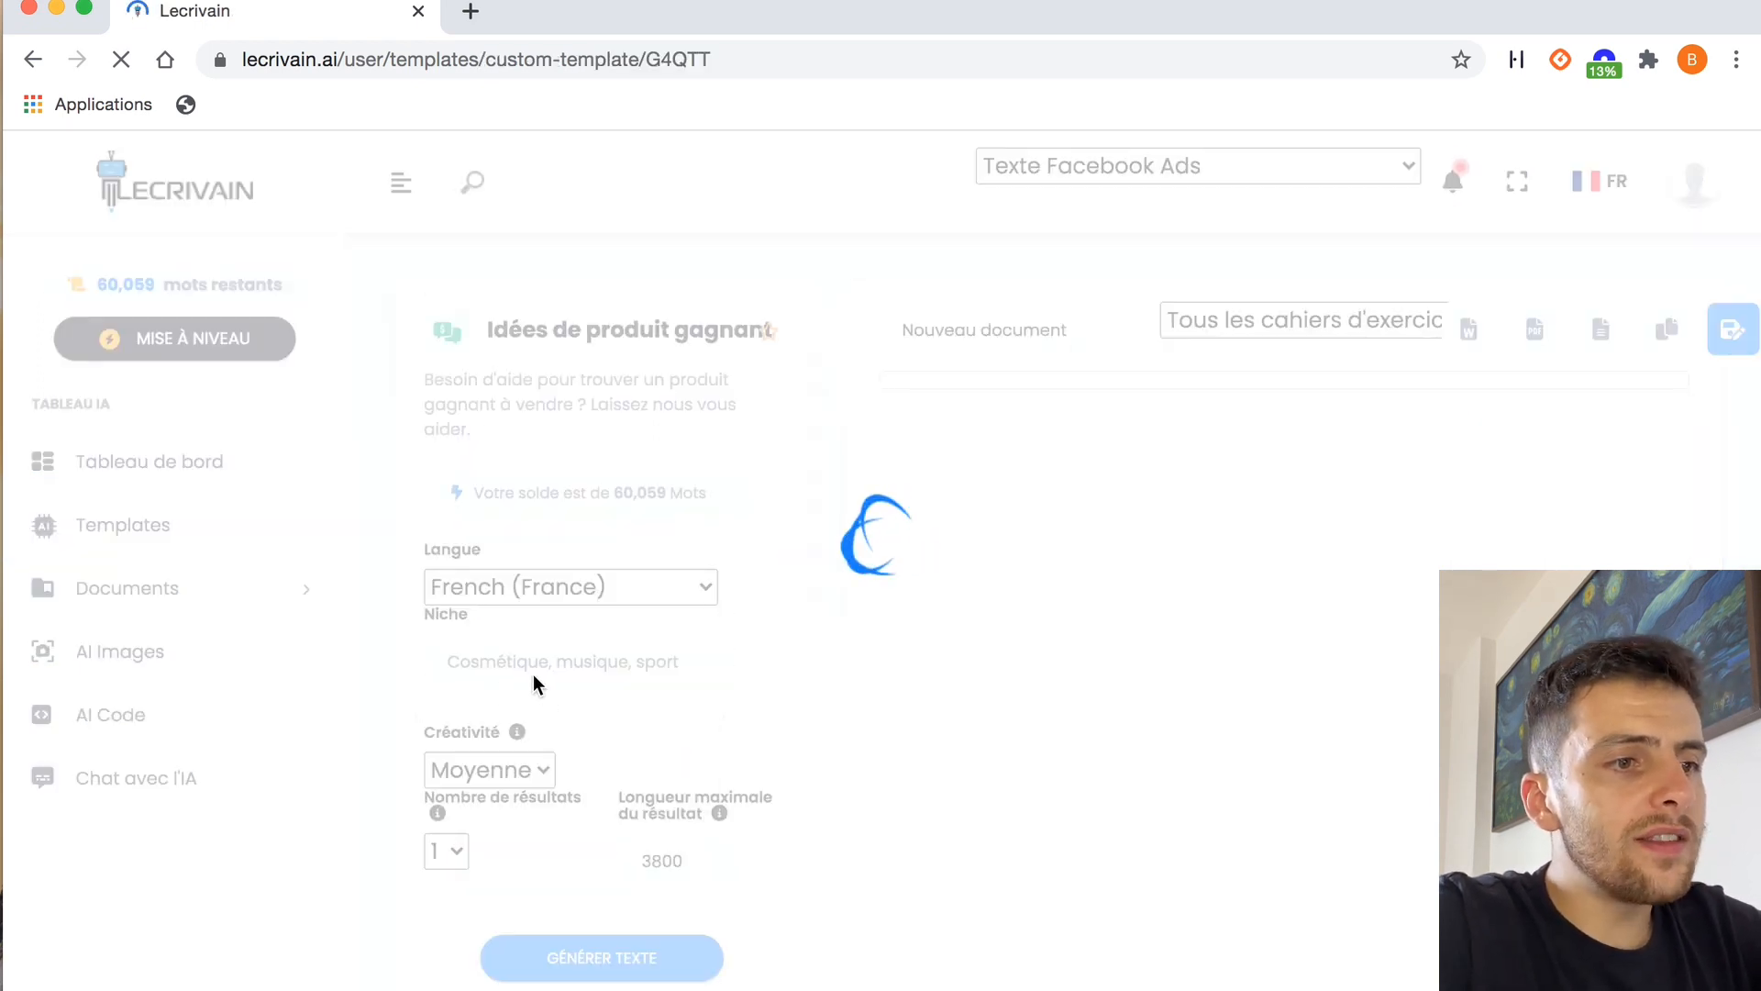
pyautogui.scroll(-3, 801, 526)
pyautogui.click(579, 546)
pyautogui.write('cosméti')
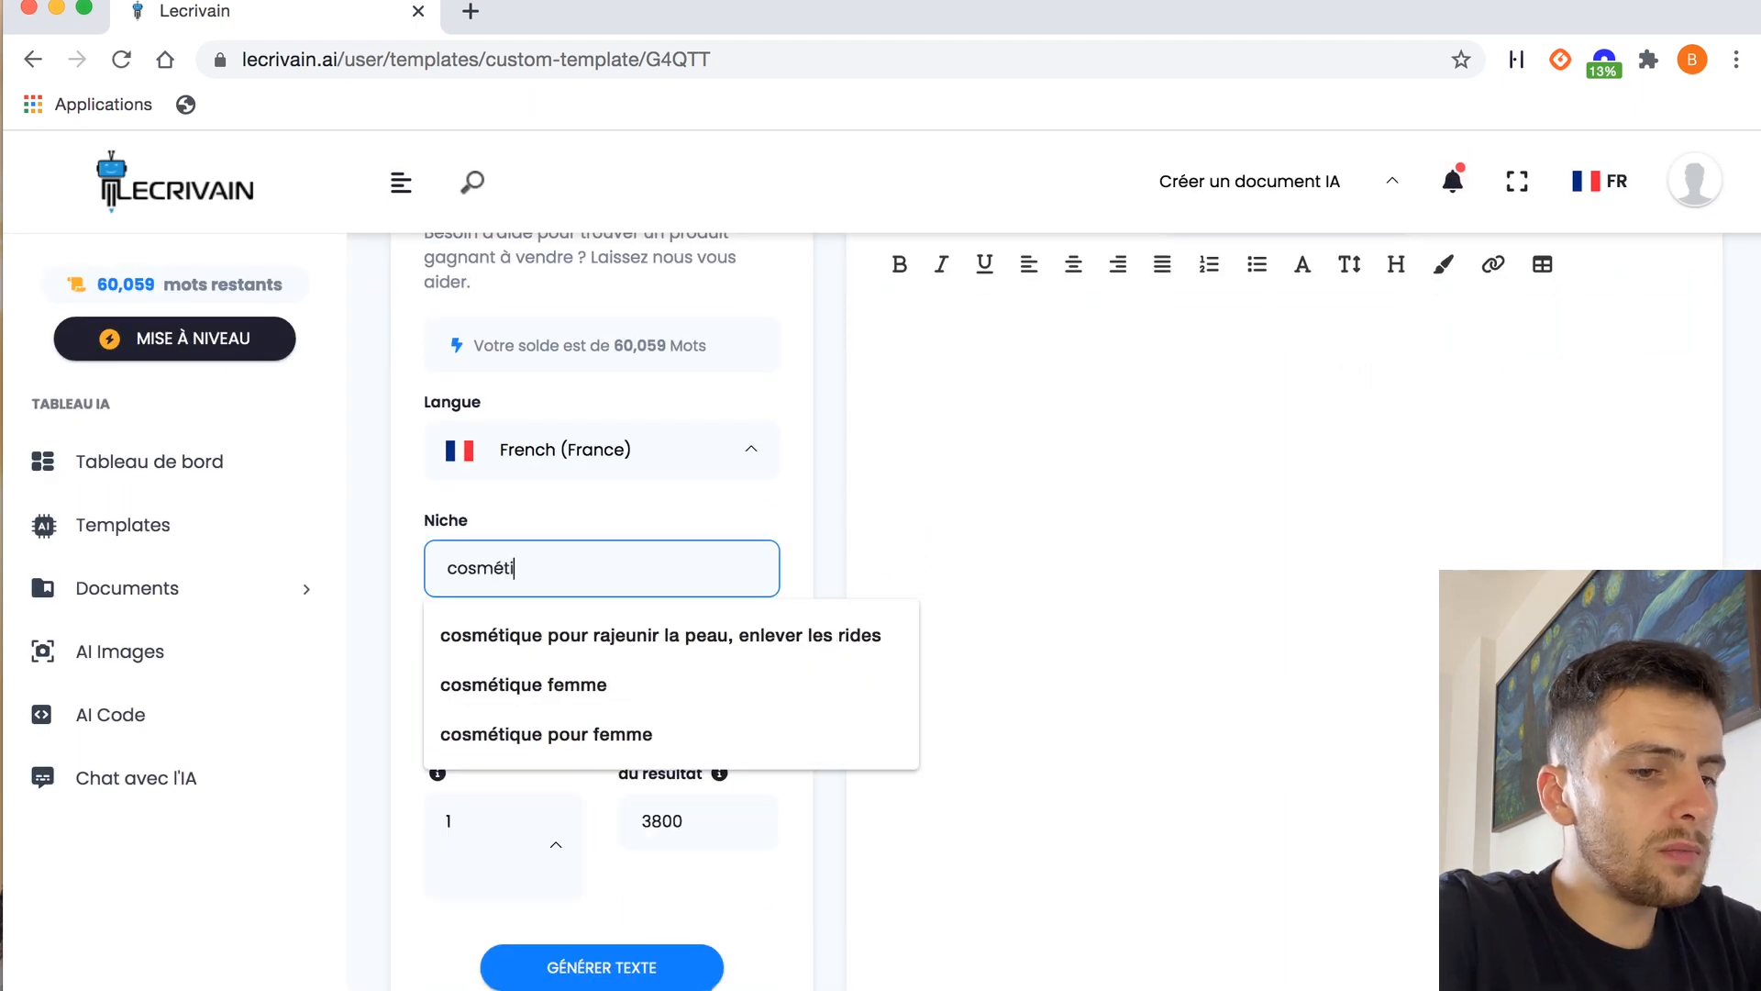
pyautogui.write('que pour femme')
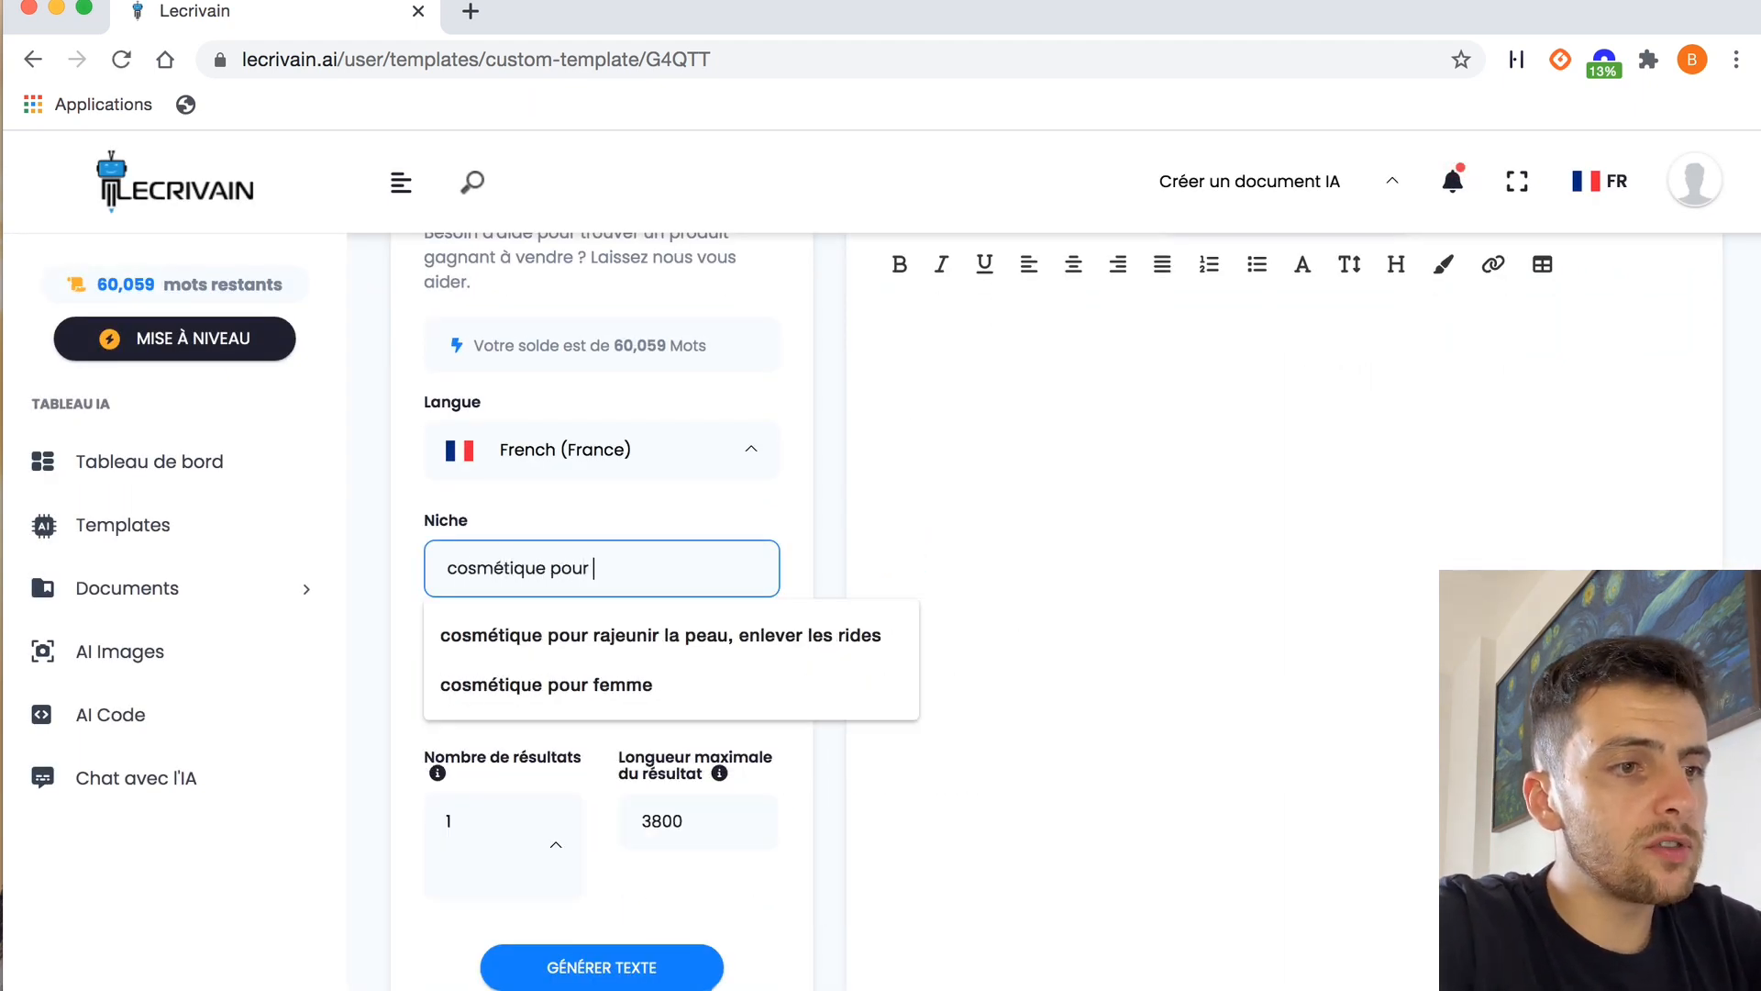
pyautogui.click(813, 501)
pyautogui.scroll(-2, 811, 504)
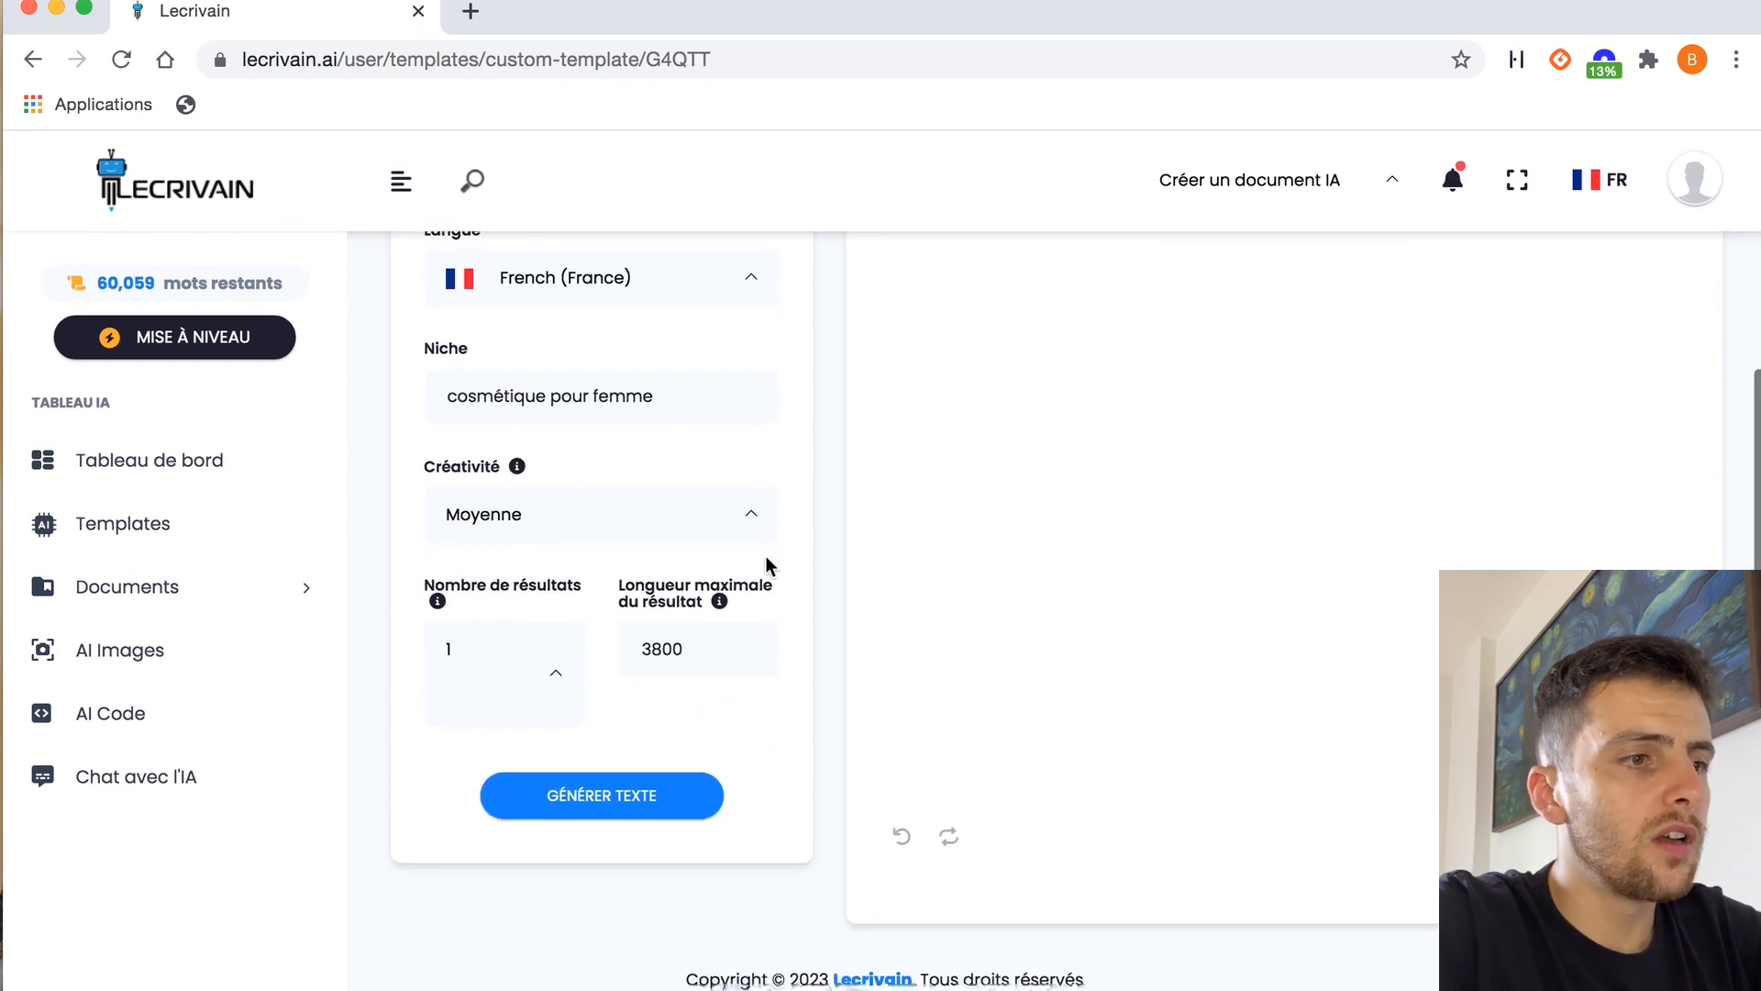
pyautogui.click(598, 789)
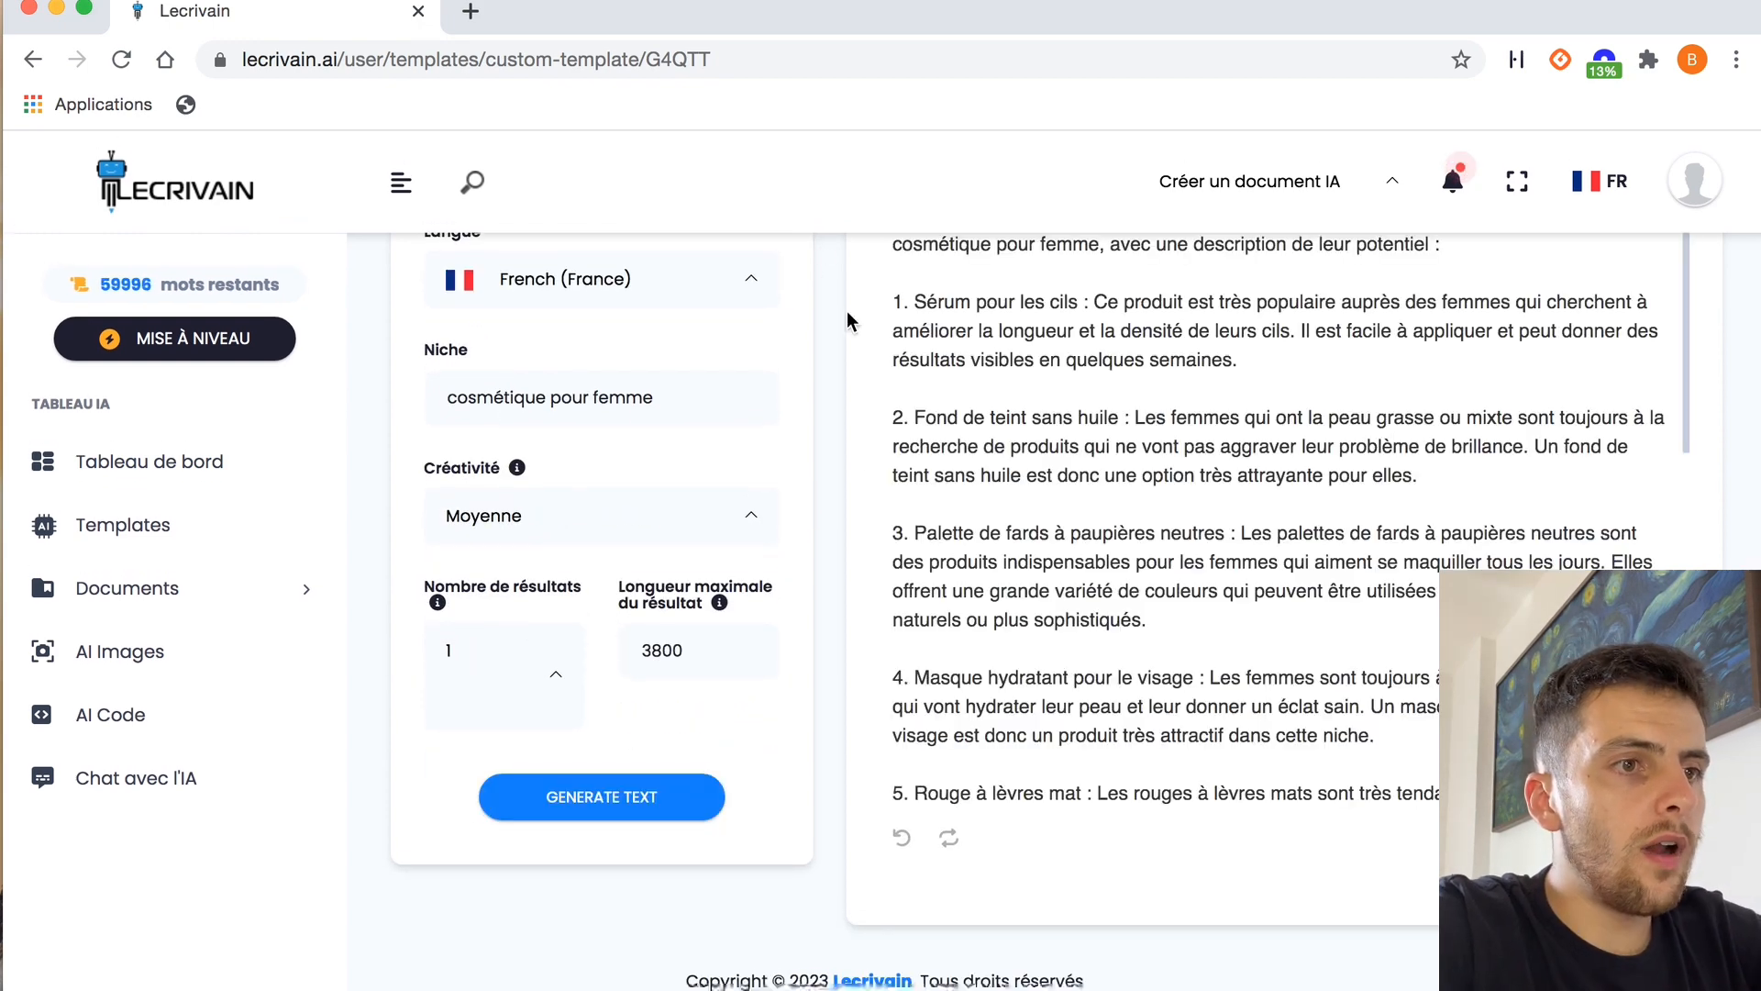
# Go through the generated product ideas and copy the product name "Palette de contouring" from item 10
pyautogui.scroll(1, 829, 417)
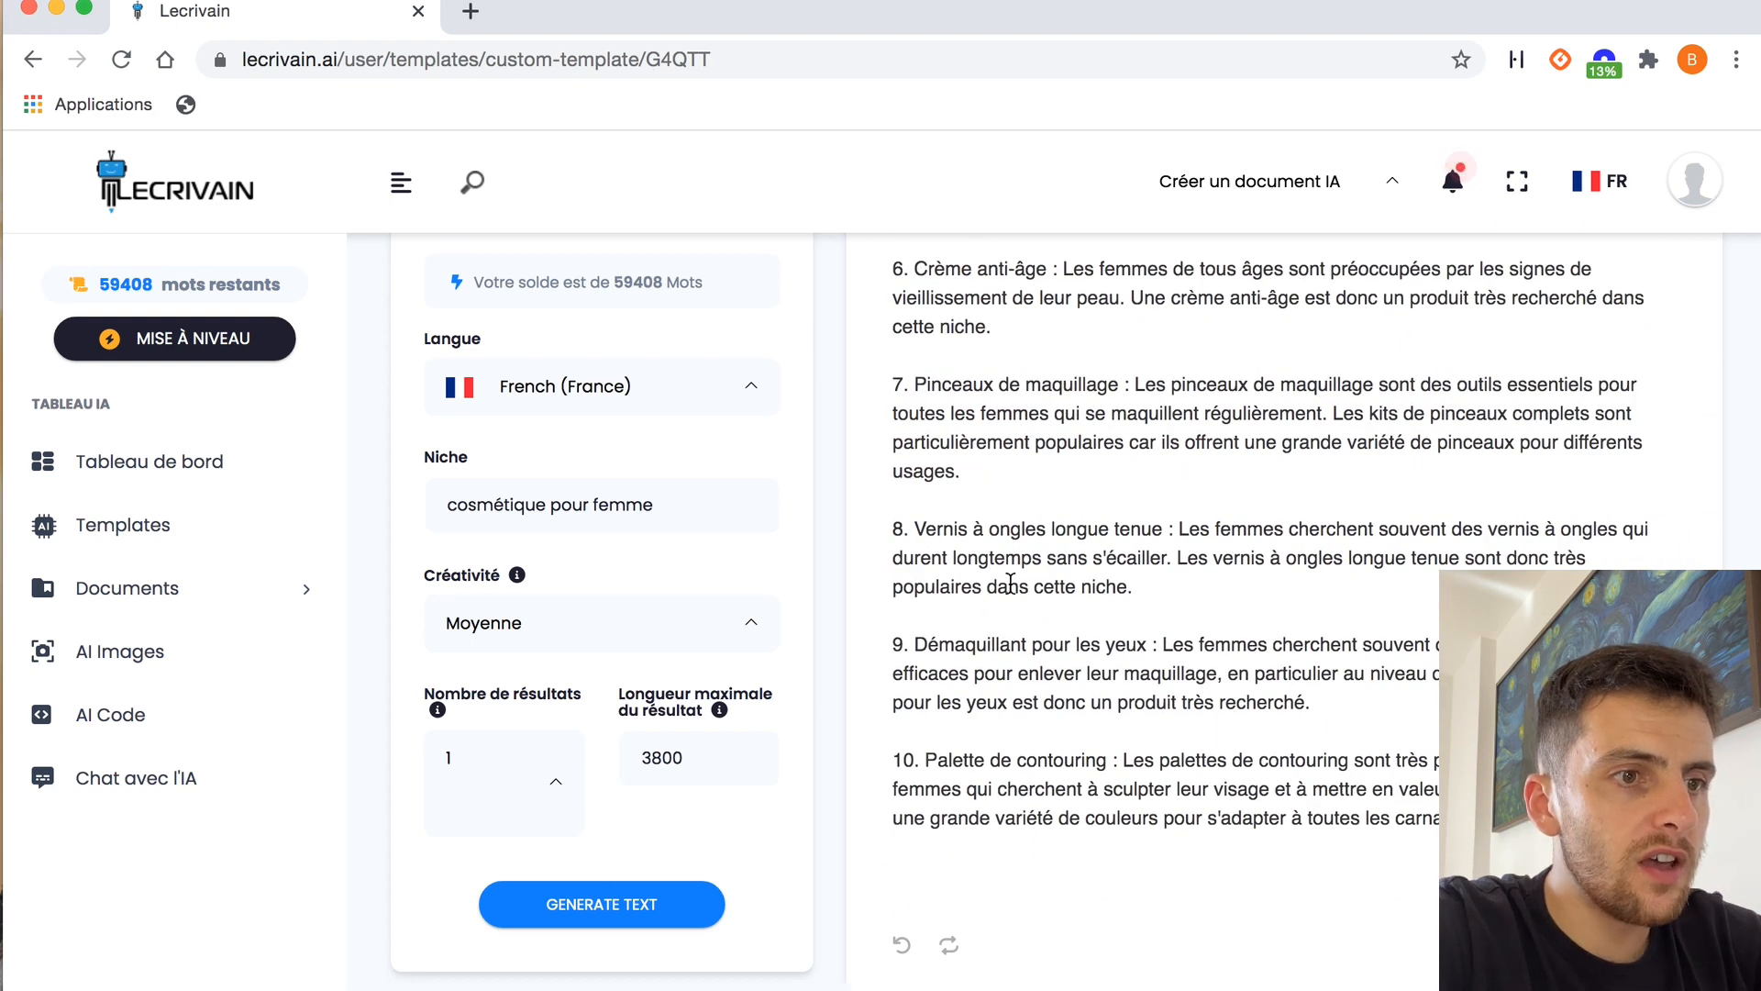
pyautogui.scroll(-1, 1010, 580)
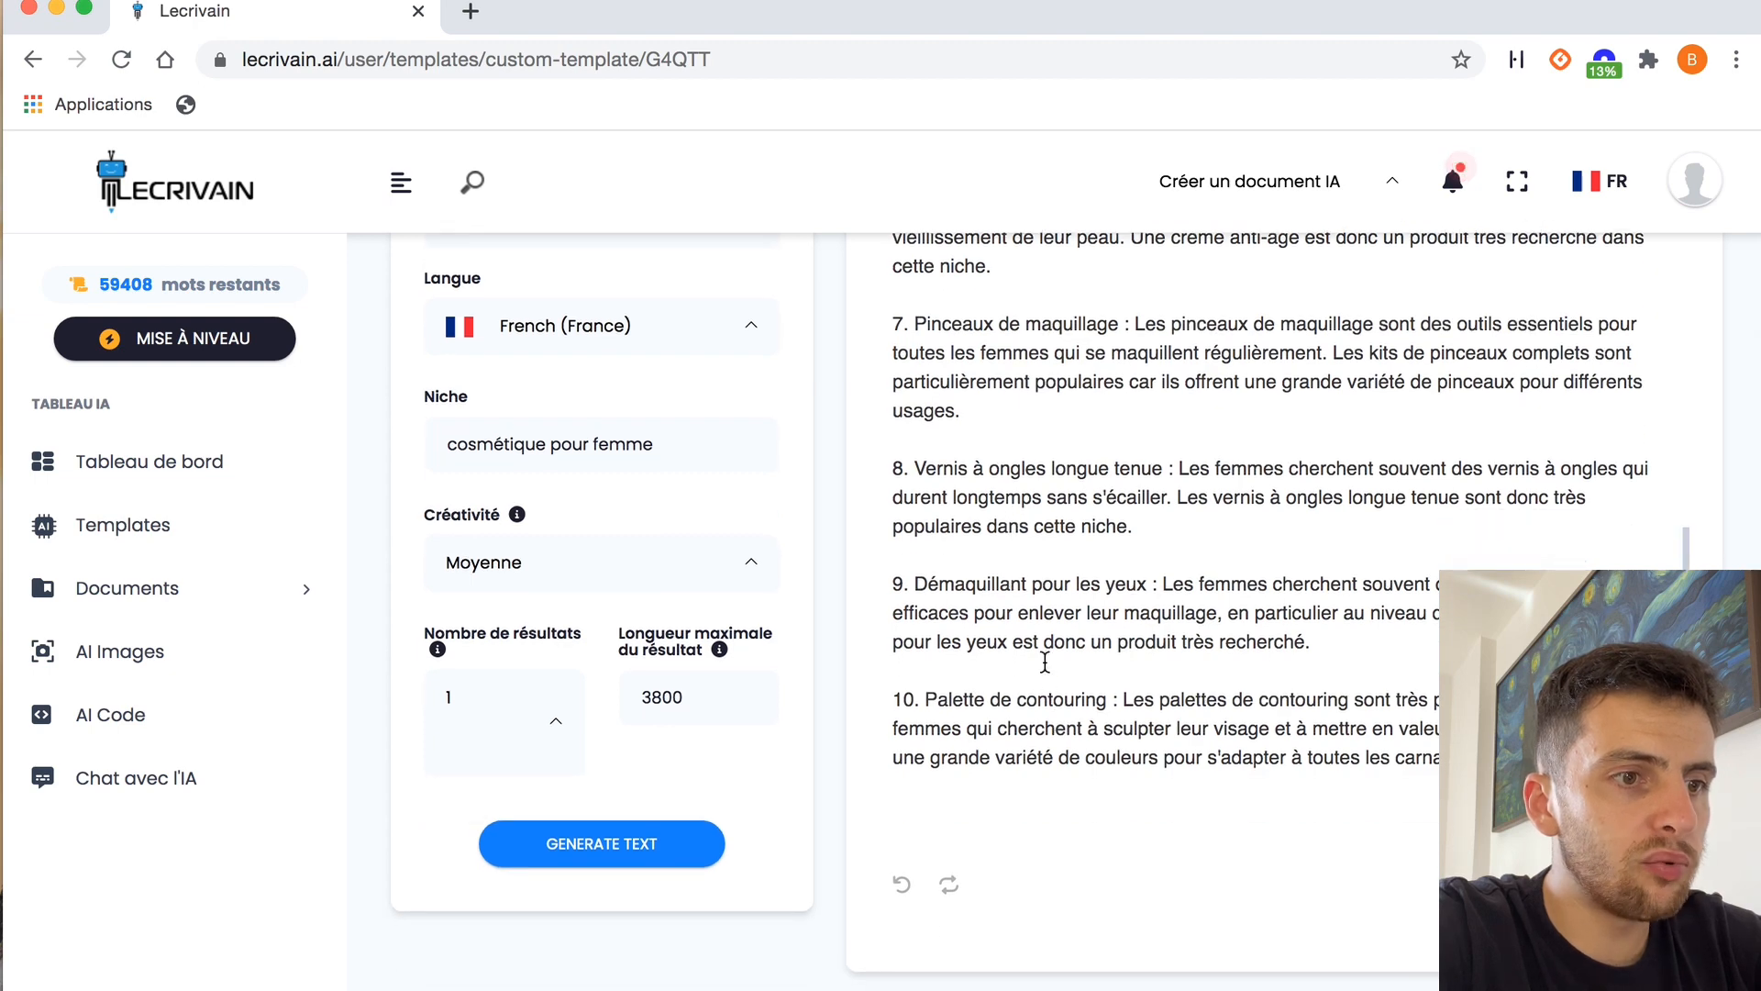
pyautogui.scroll(2, 1222, 558)
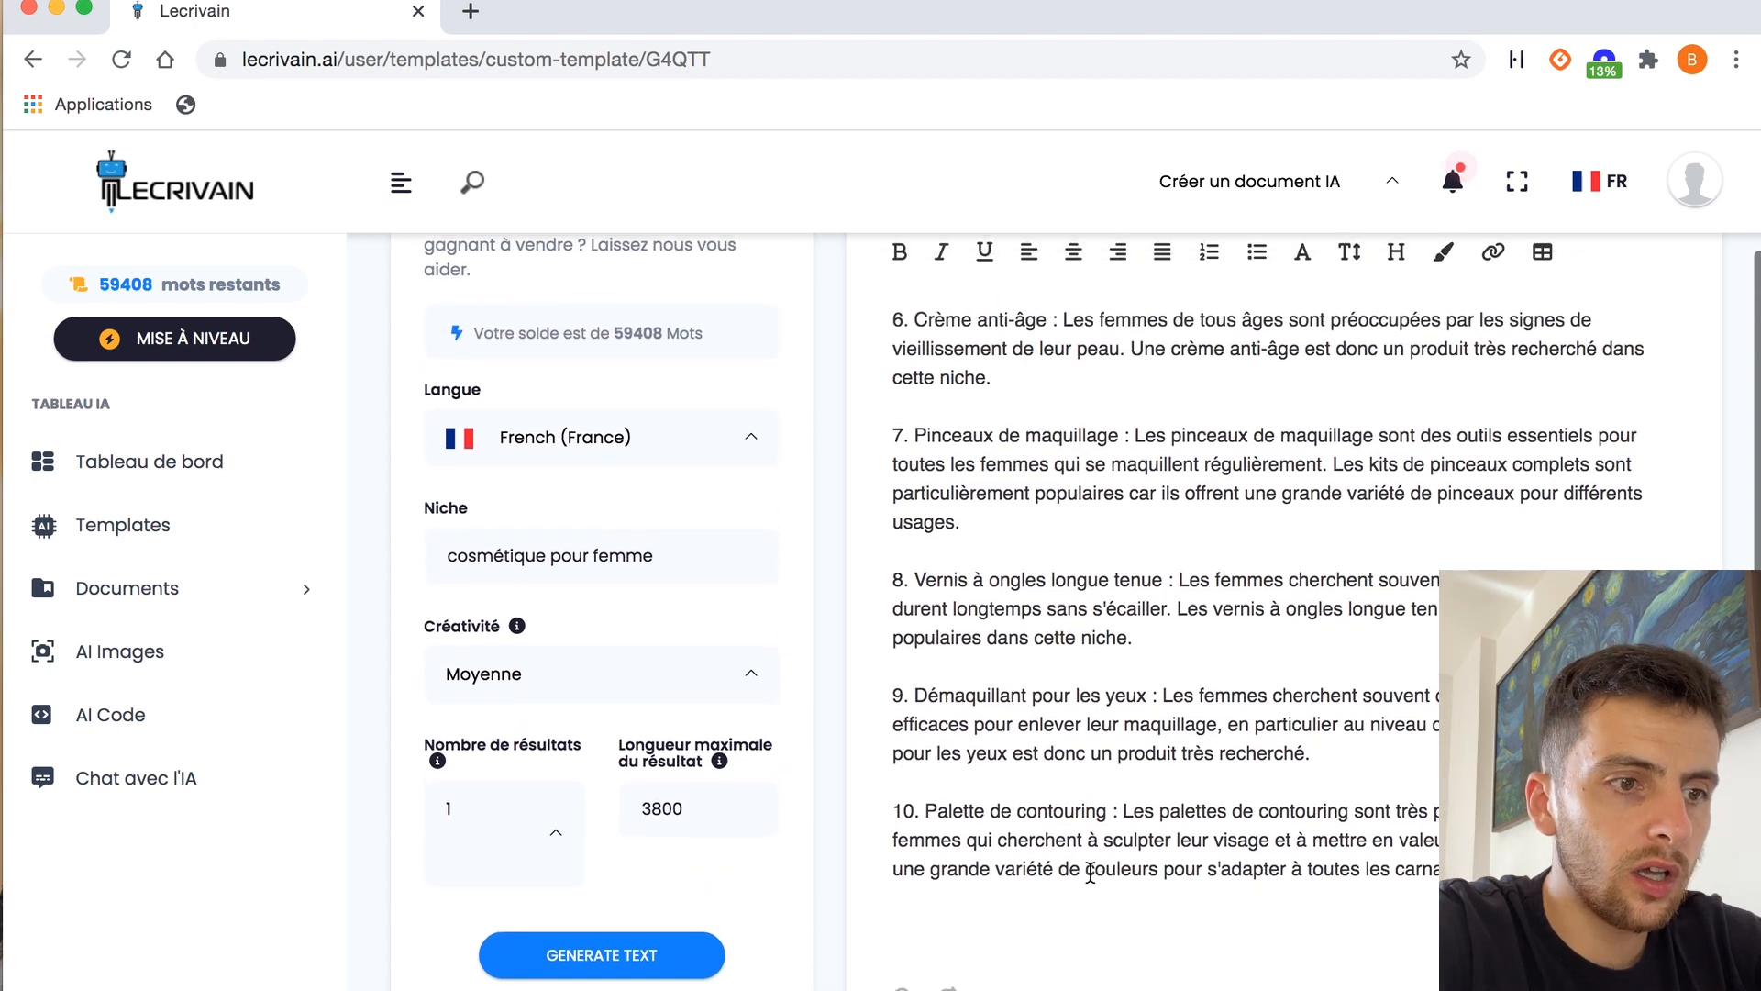
pyautogui.scroll(1, 1222, 557)
pyautogui.scroll(-1, 1222, 558)
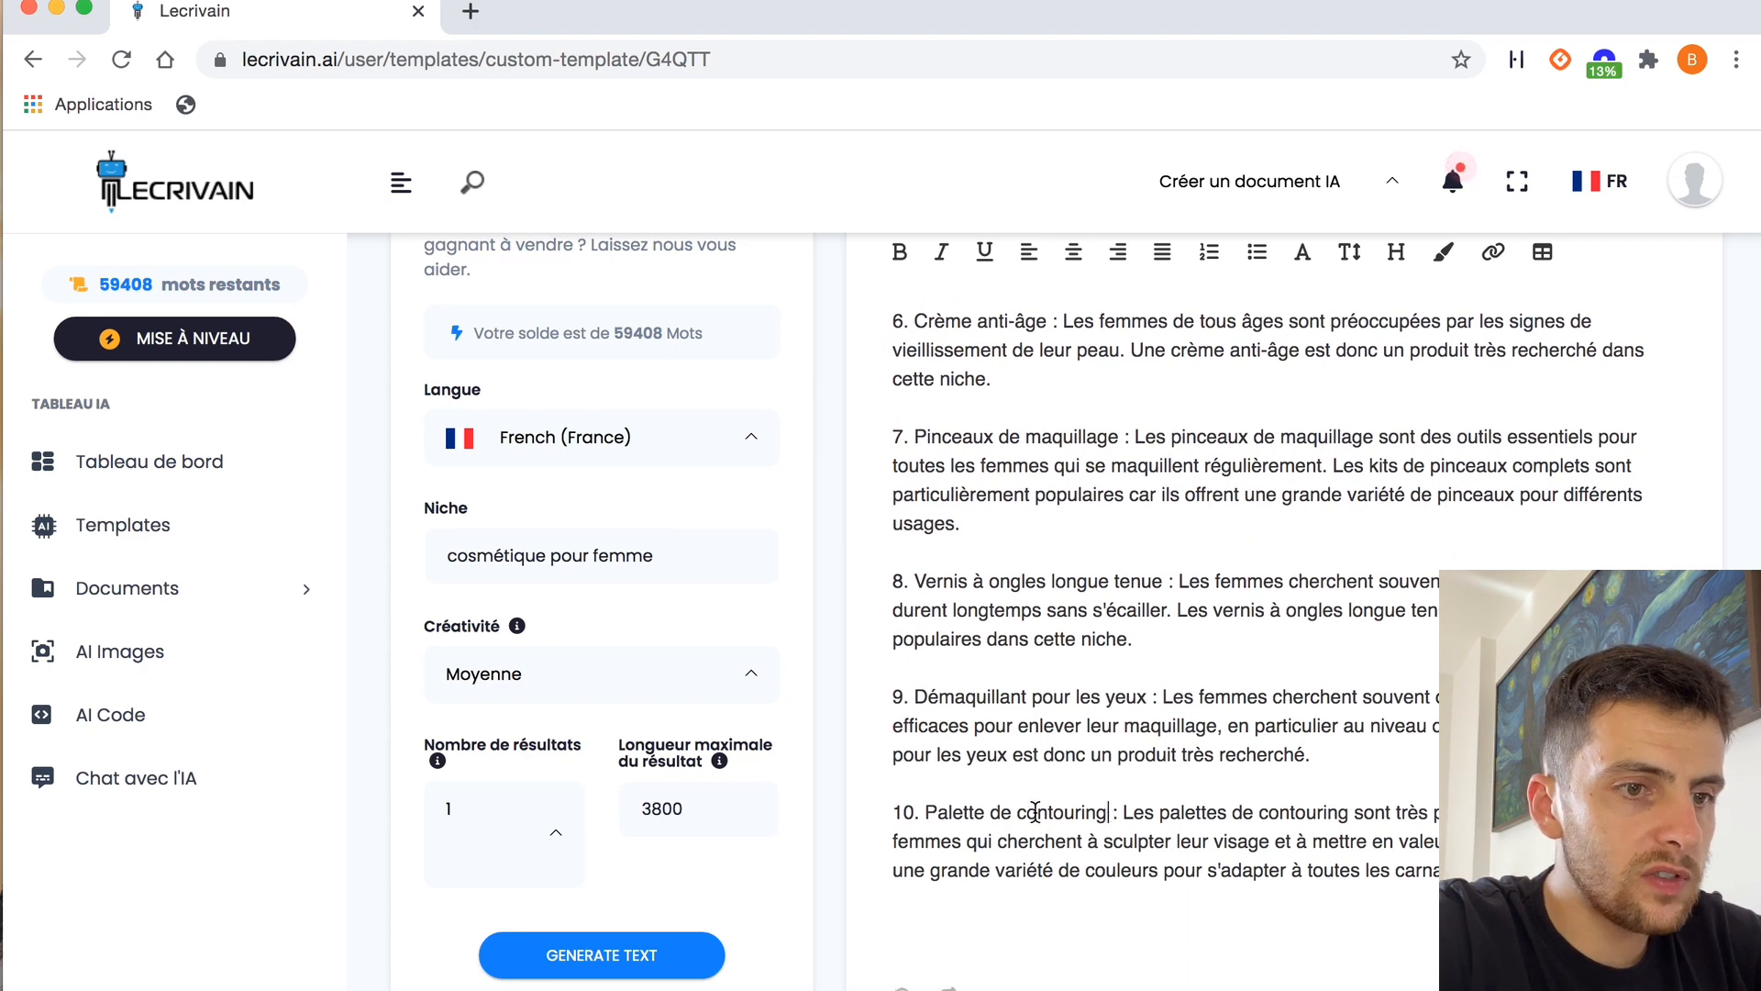
pyautogui.moveTo(1107, 812); pyautogui.dragTo(924, 811)
pyautogui.press('super+c')
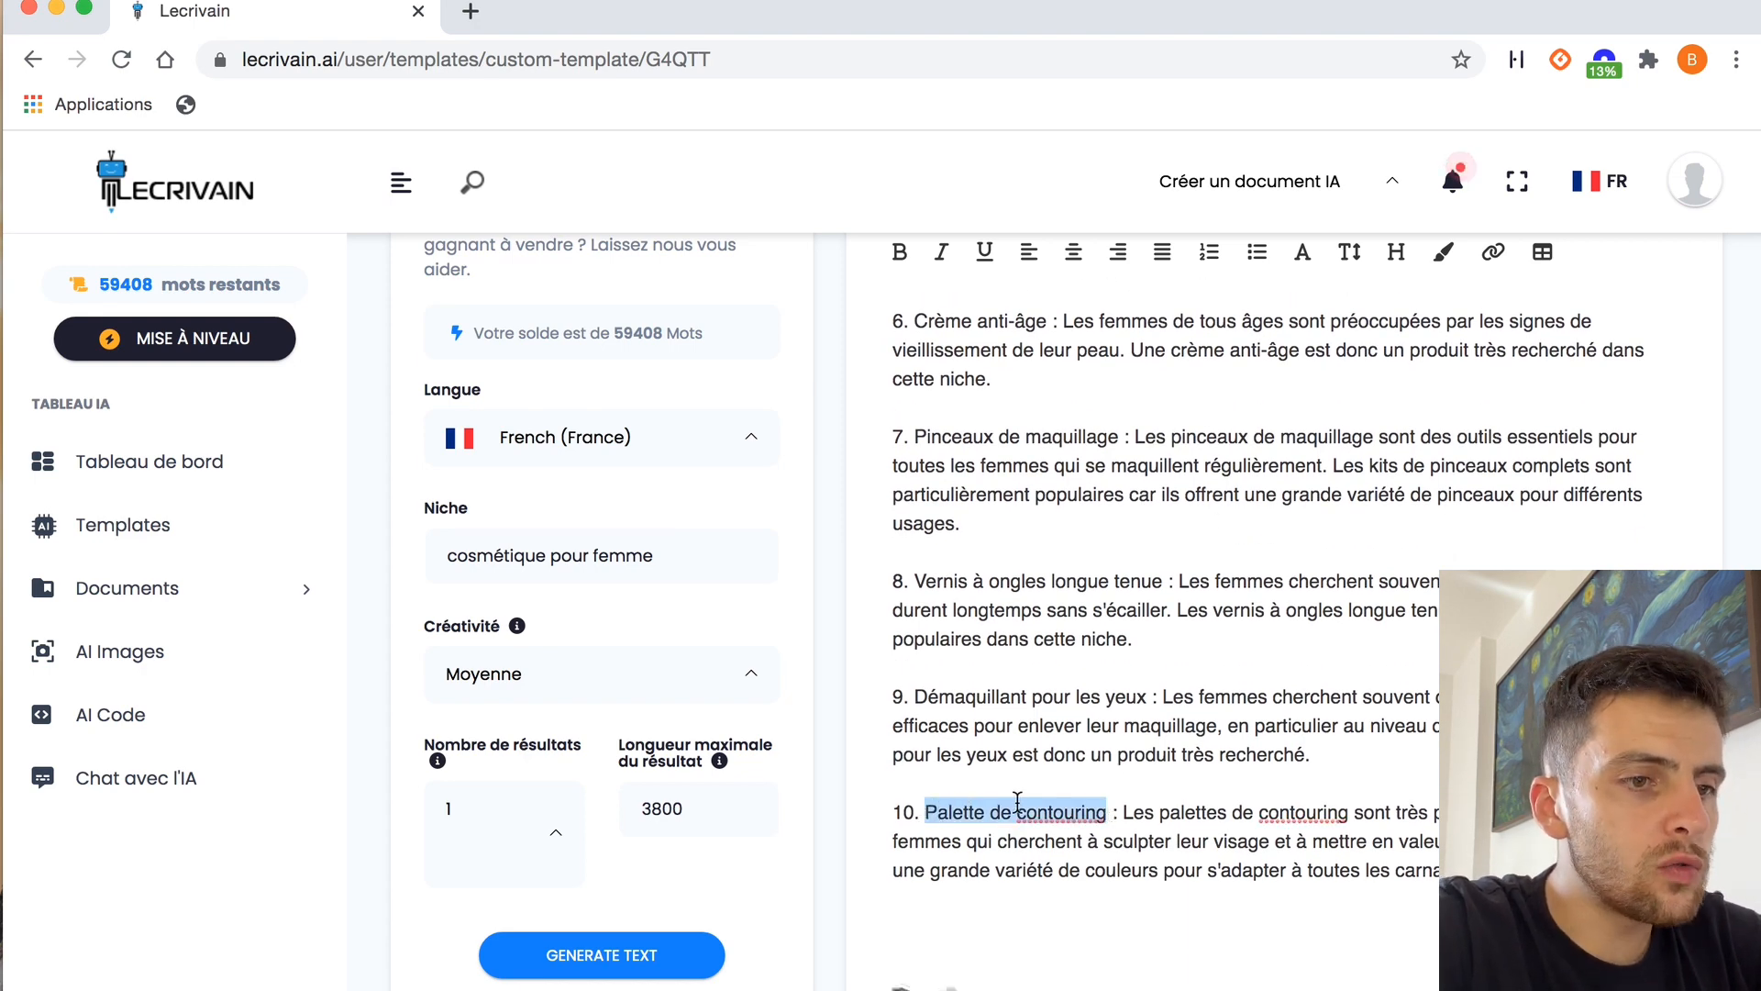
# Reread the generated list of winning products from the introduction to the last item
pyautogui.scroll(10, 1239, 590)
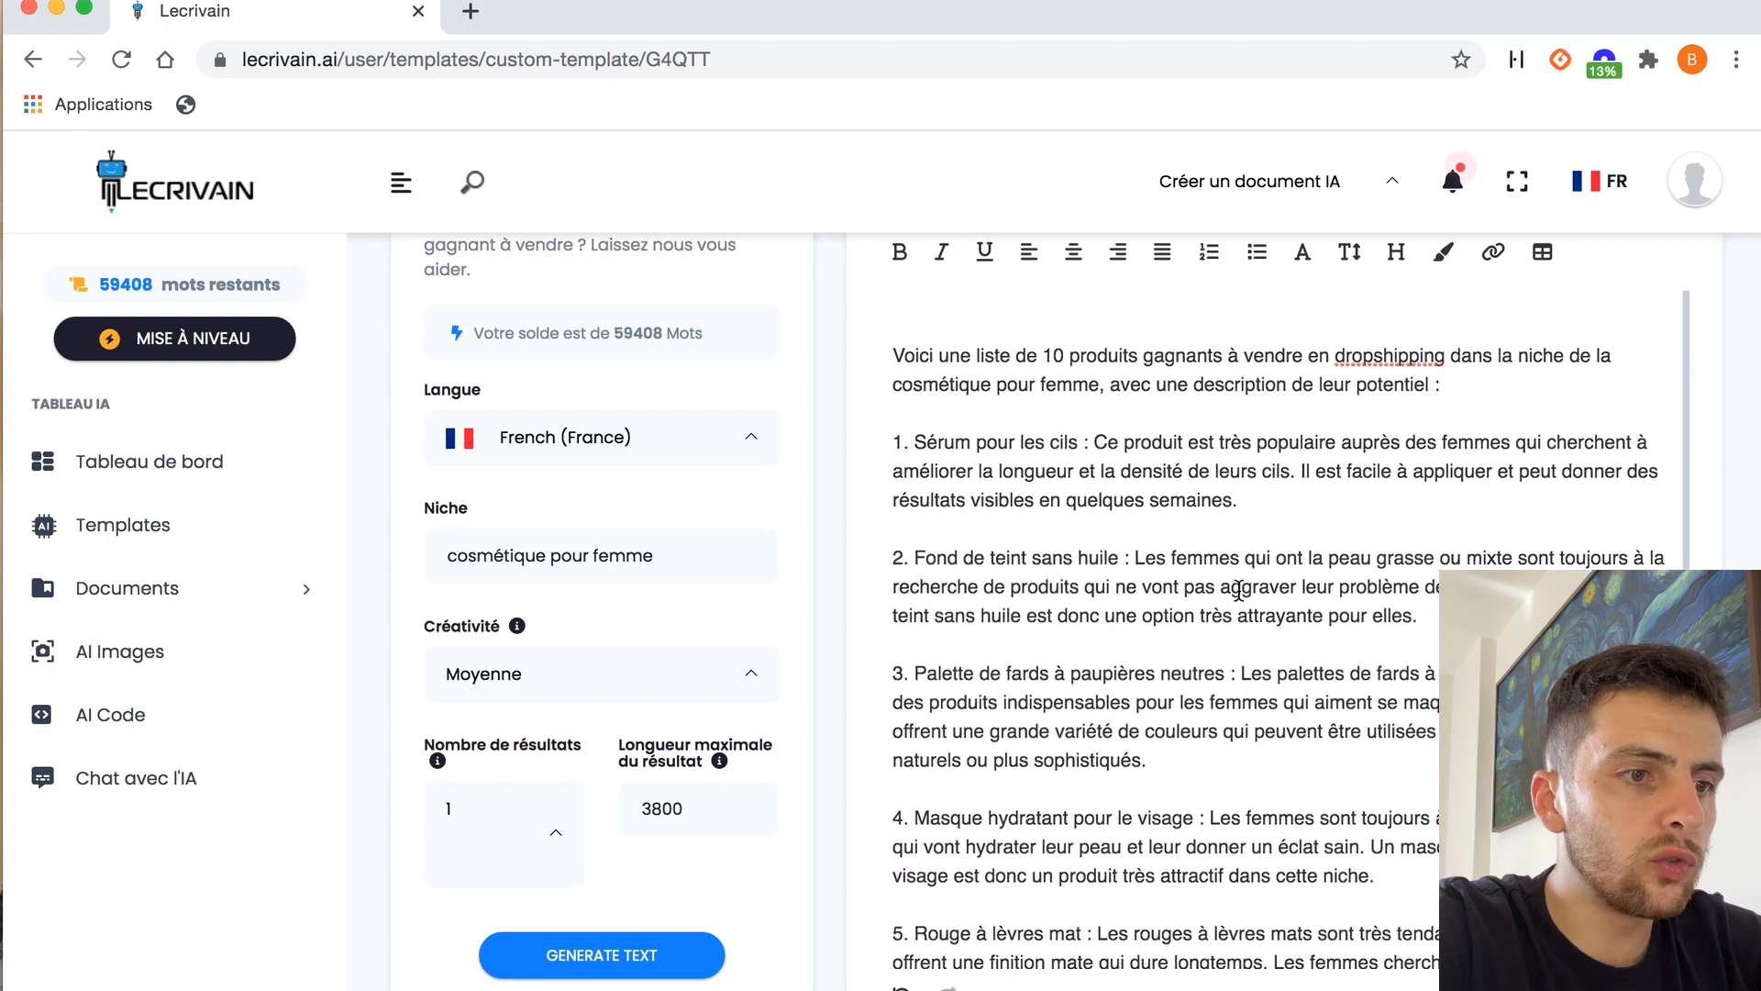
pyautogui.scroll(-10, 1239, 590)
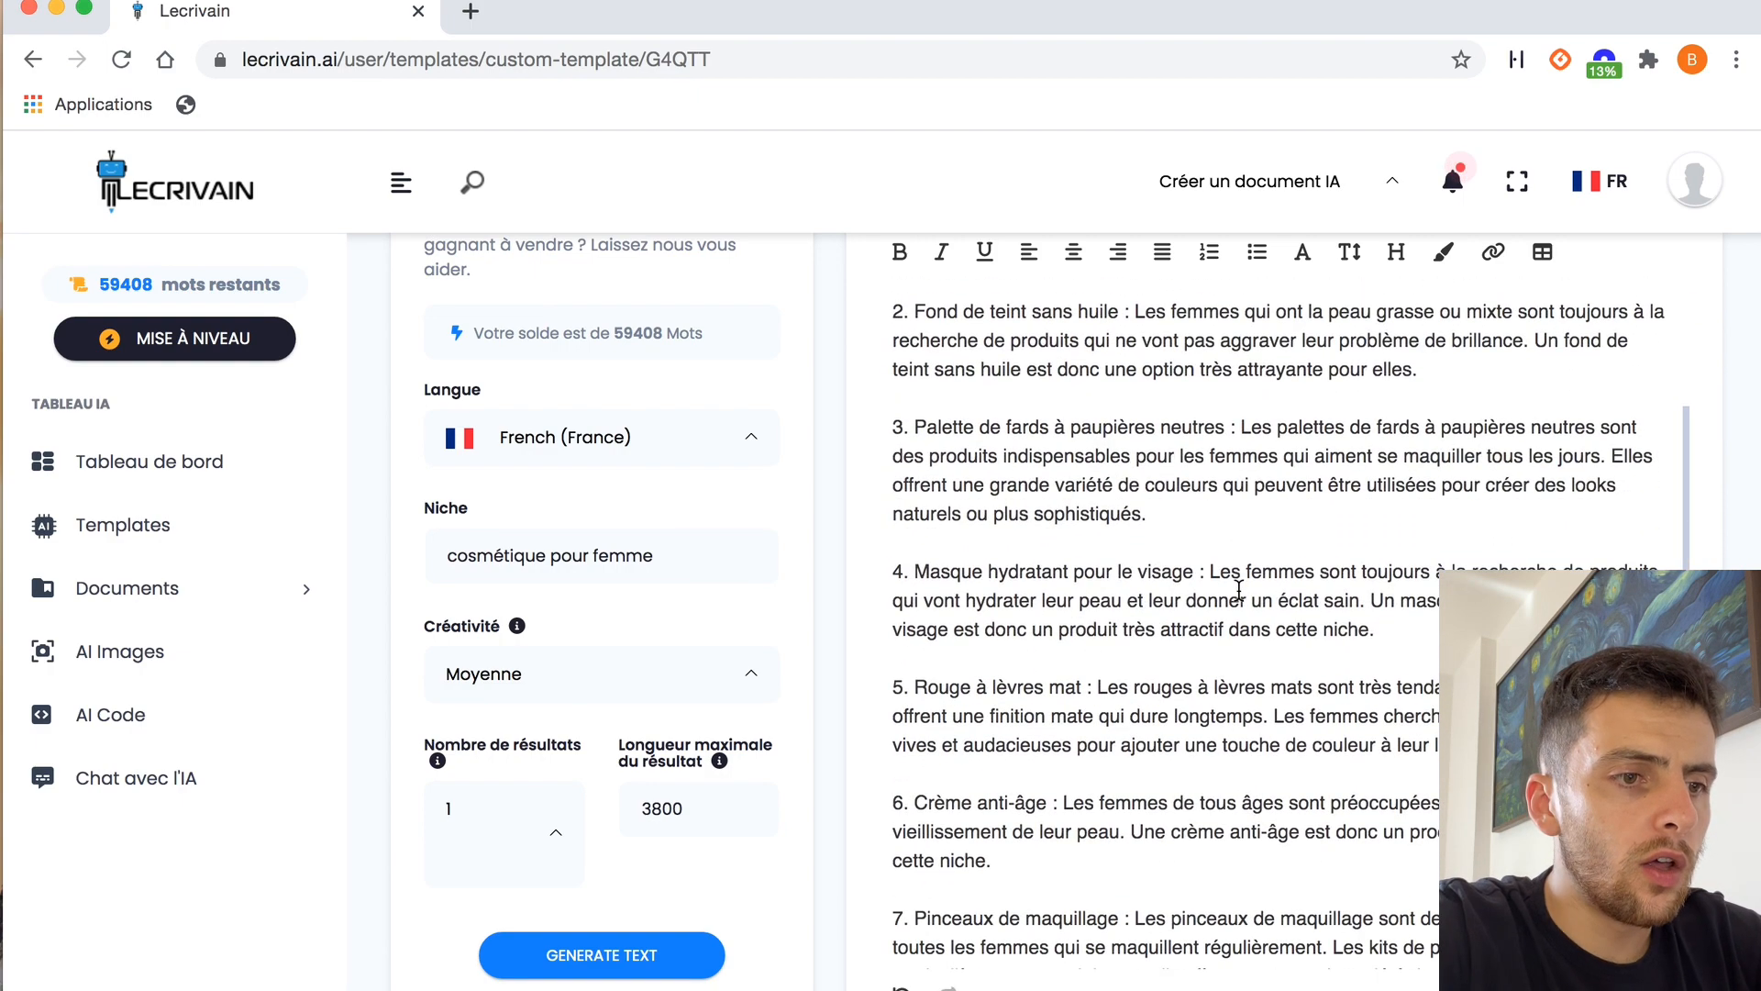
pyautogui.scroll(10, 1238, 590)
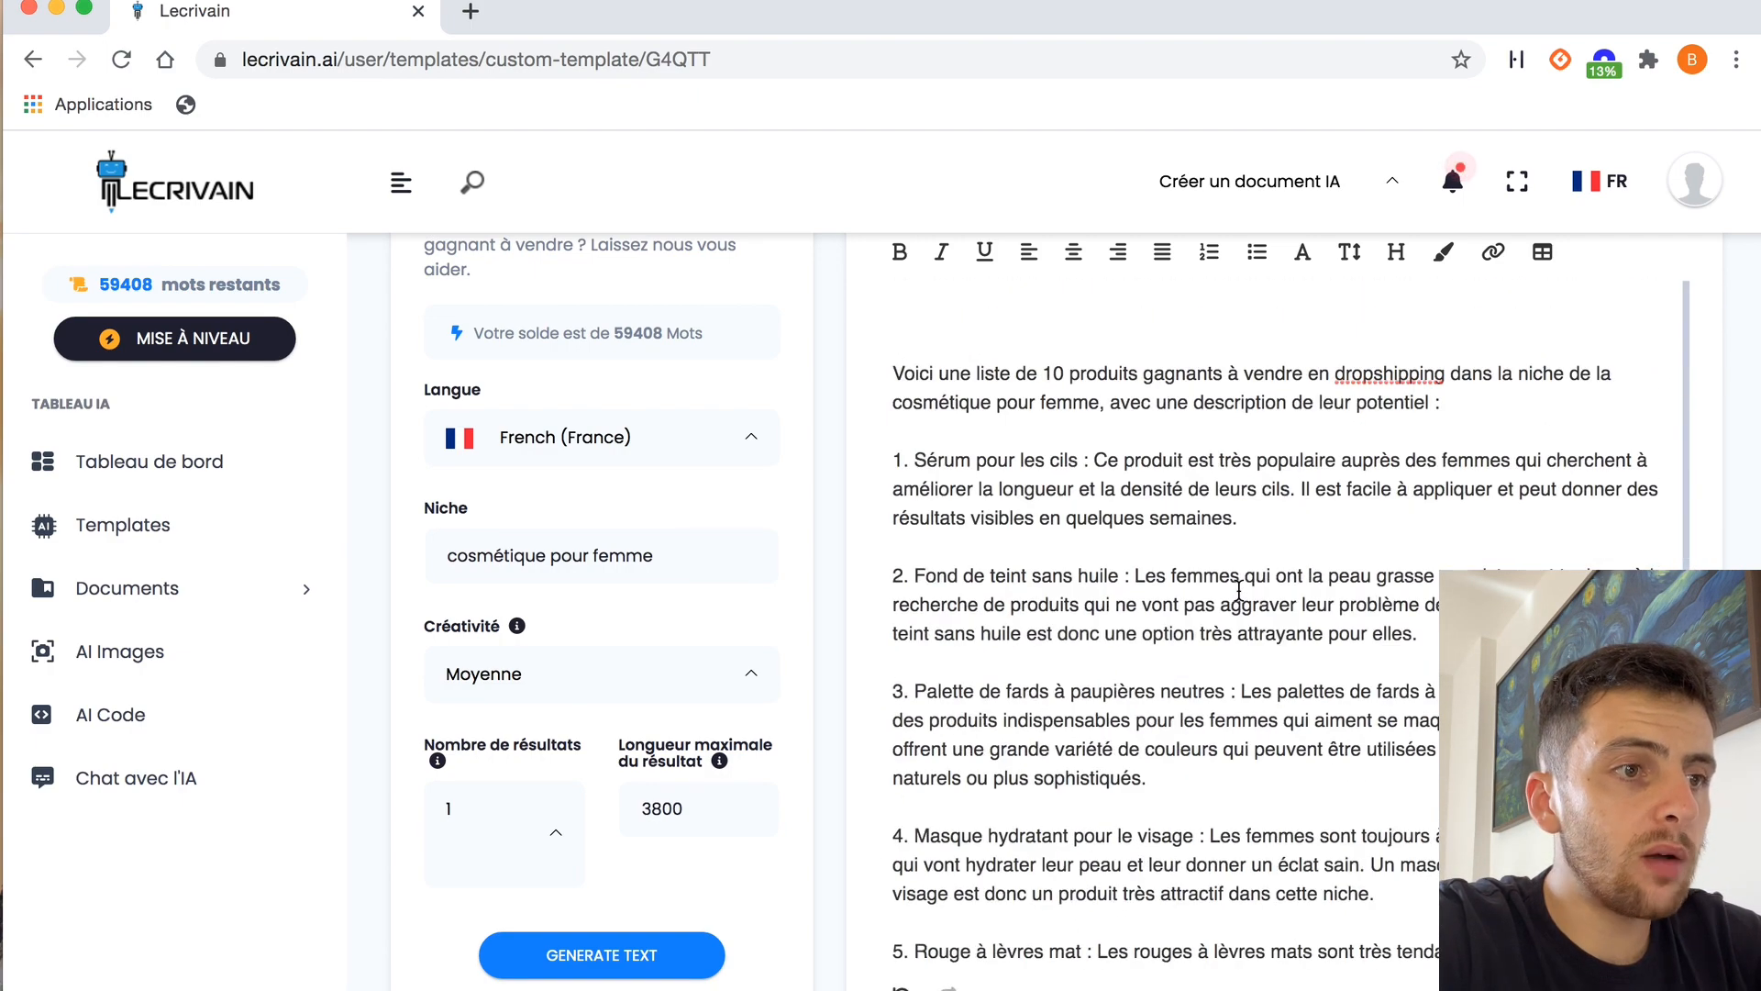
pyautogui.scroll(3, 818, 420)
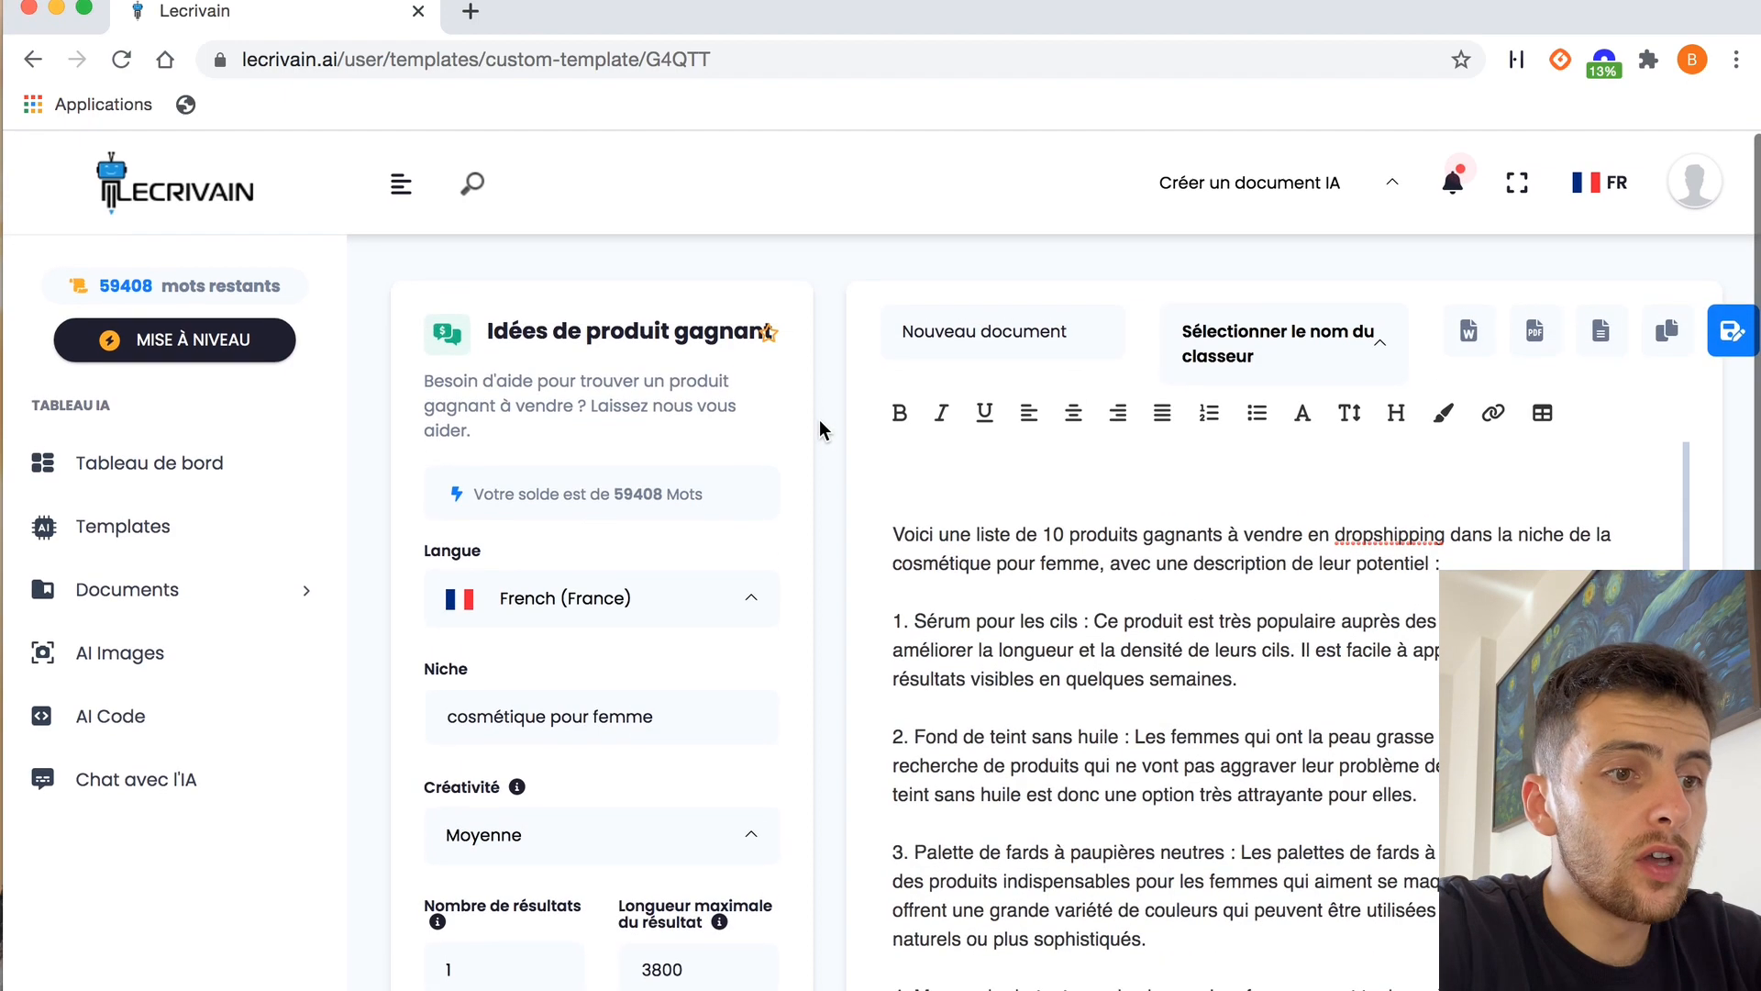
pyautogui.scroll(-5, 818, 420)
pyautogui.scroll(2, 818, 421)
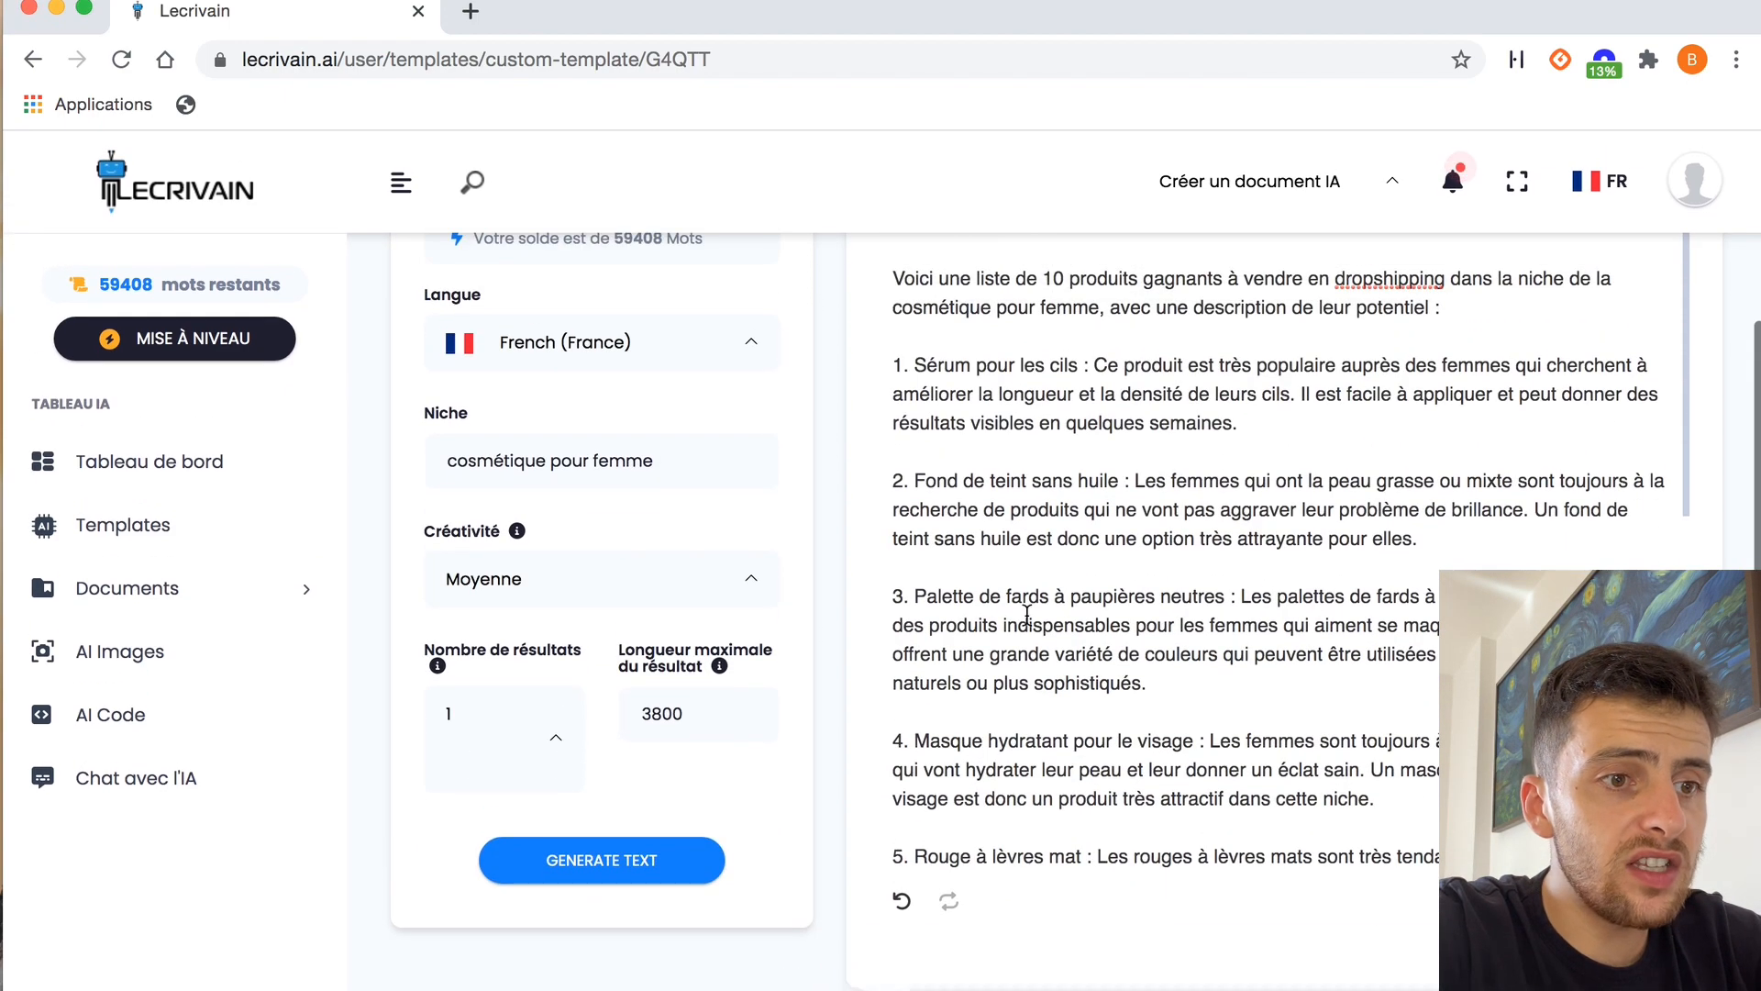
pyautogui.scroll(-8, 1027, 612)
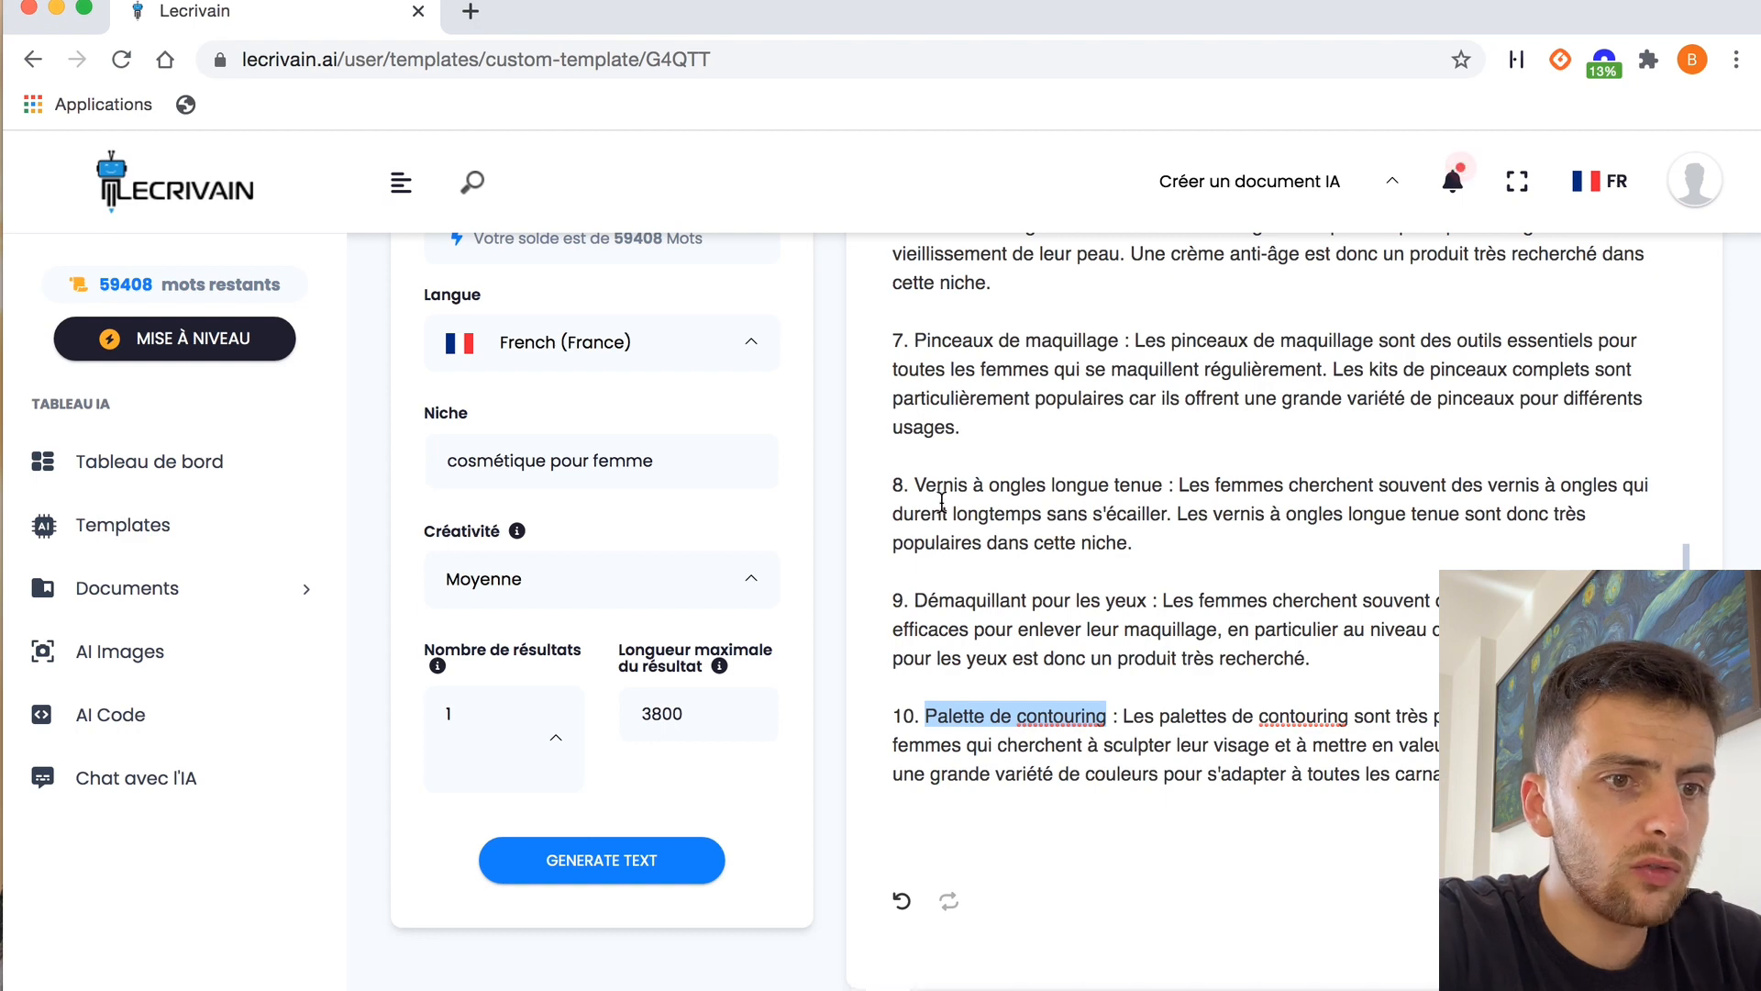
pyautogui.scroll(3, 822, 426)
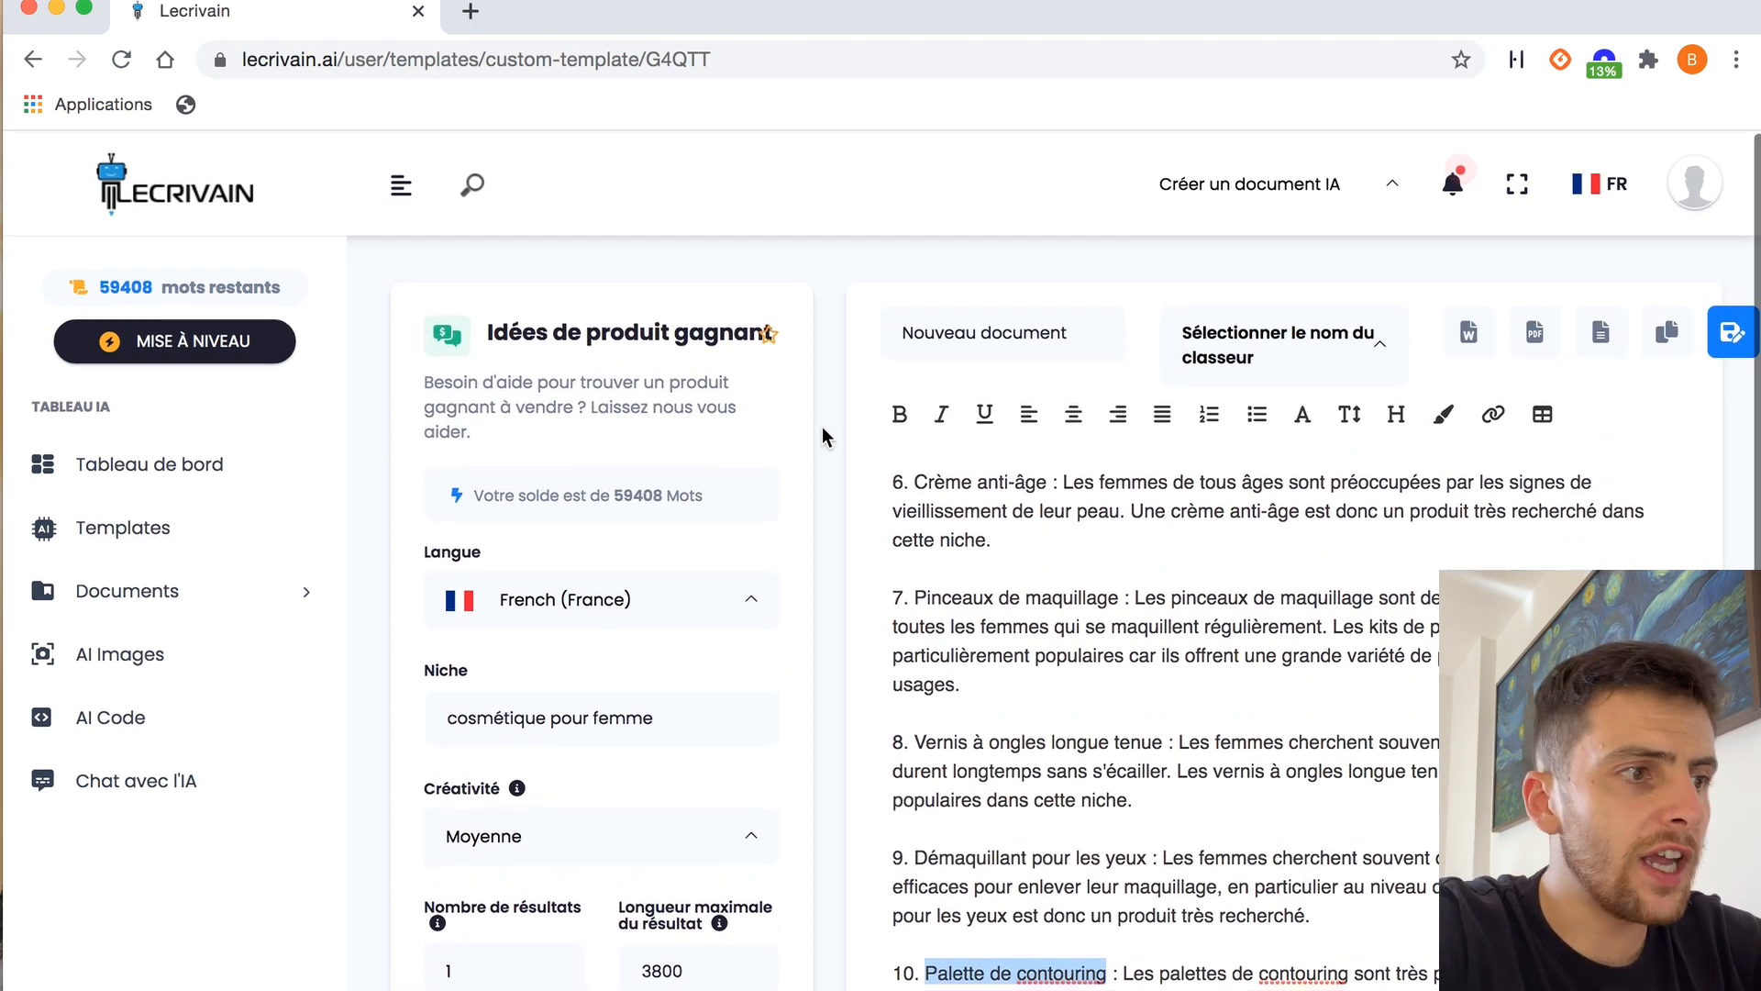
# Return to the templates and open the "Page "À propos de nous"" template in the Site Web & Ecommerce category
pyautogui.click(184, 532)
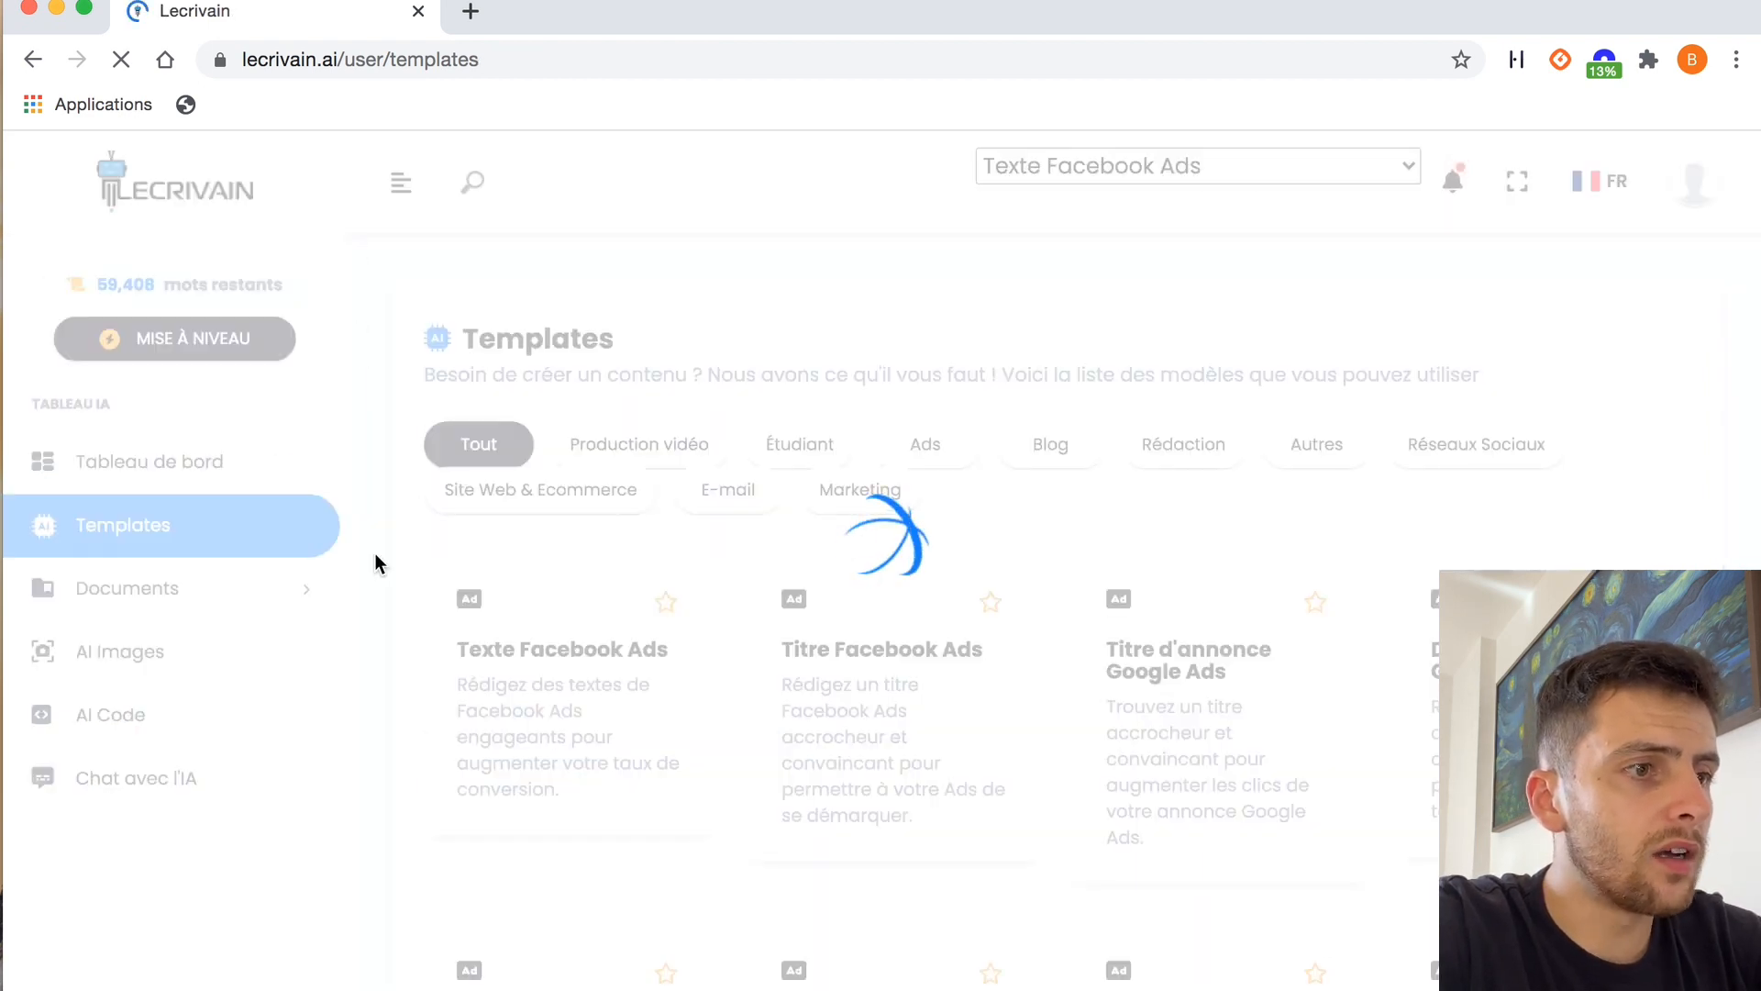
pyautogui.click(536, 495)
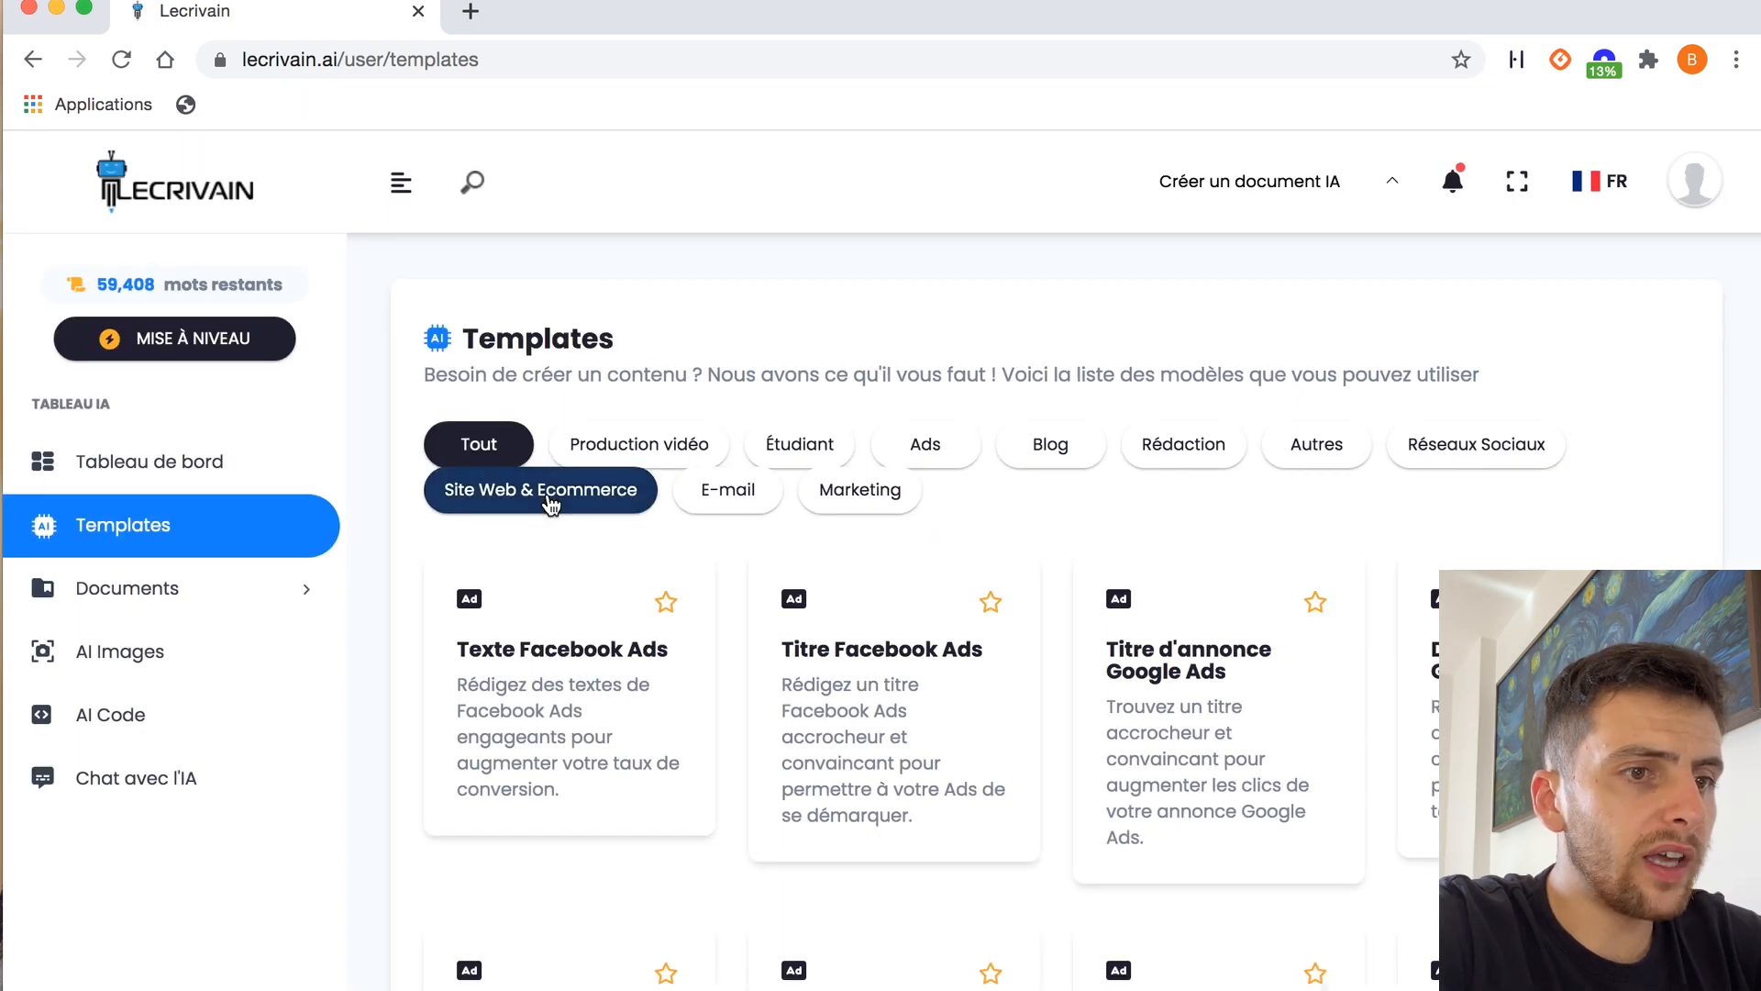
pyautogui.scroll(-6, 1066, 769)
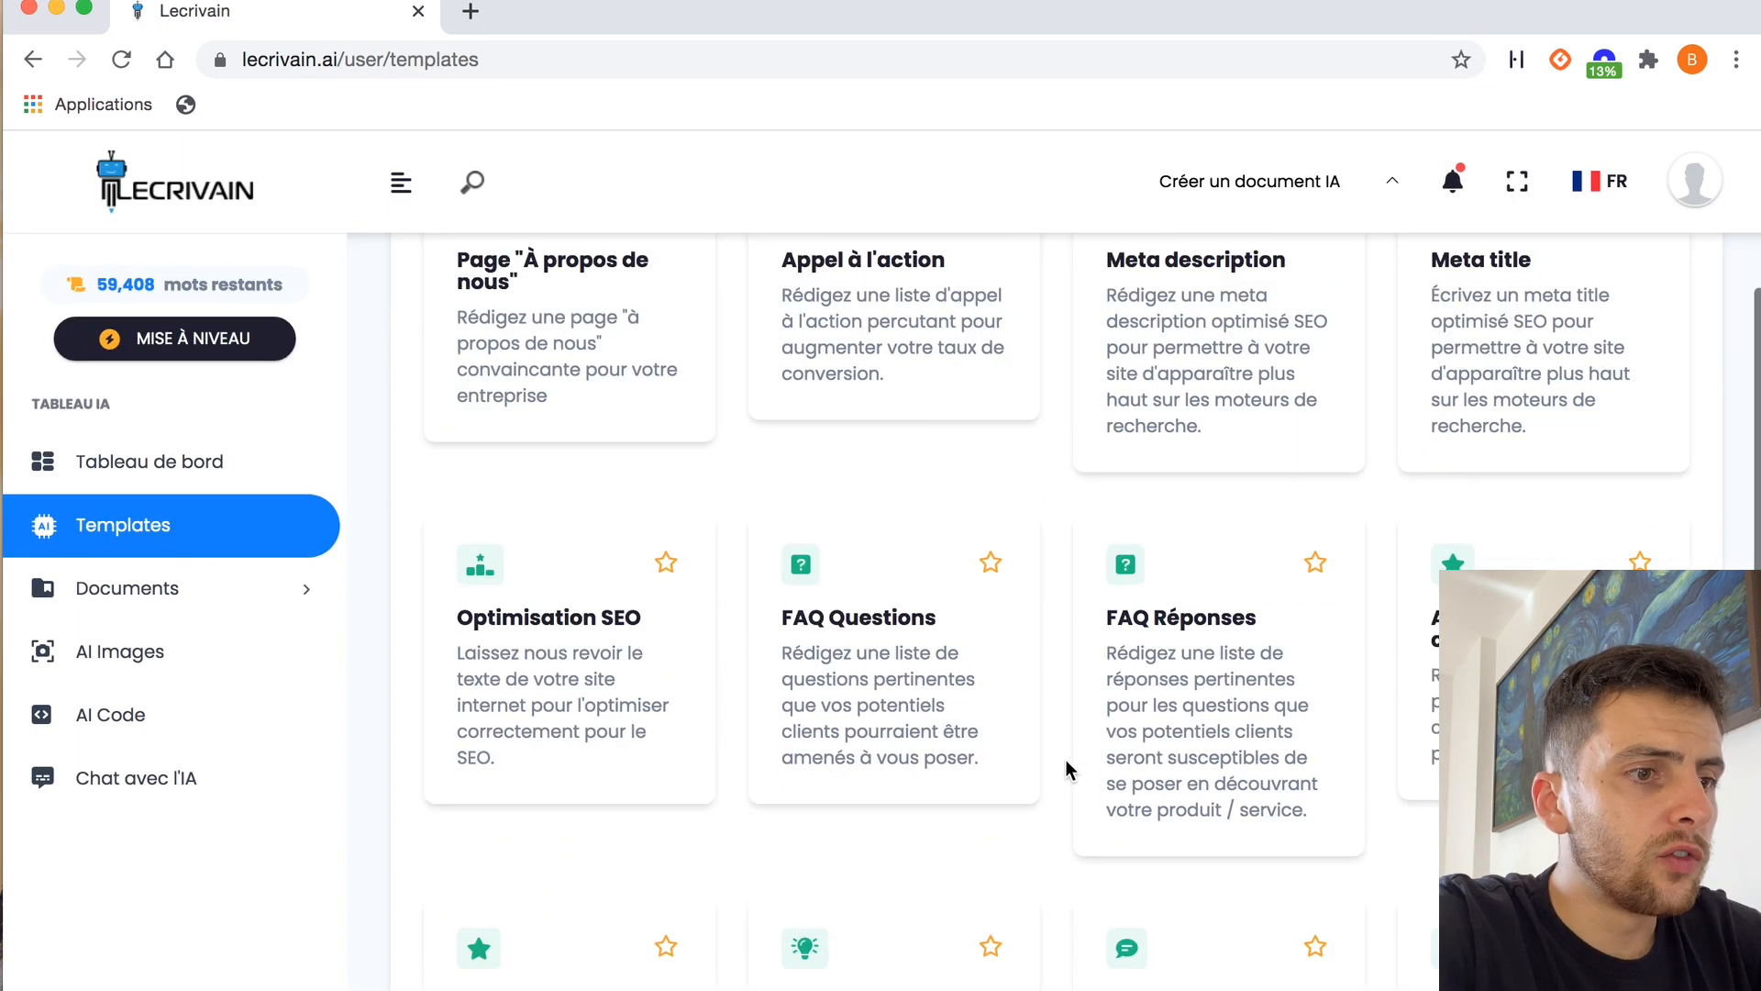
pyautogui.scroll(4, 1065, 761)
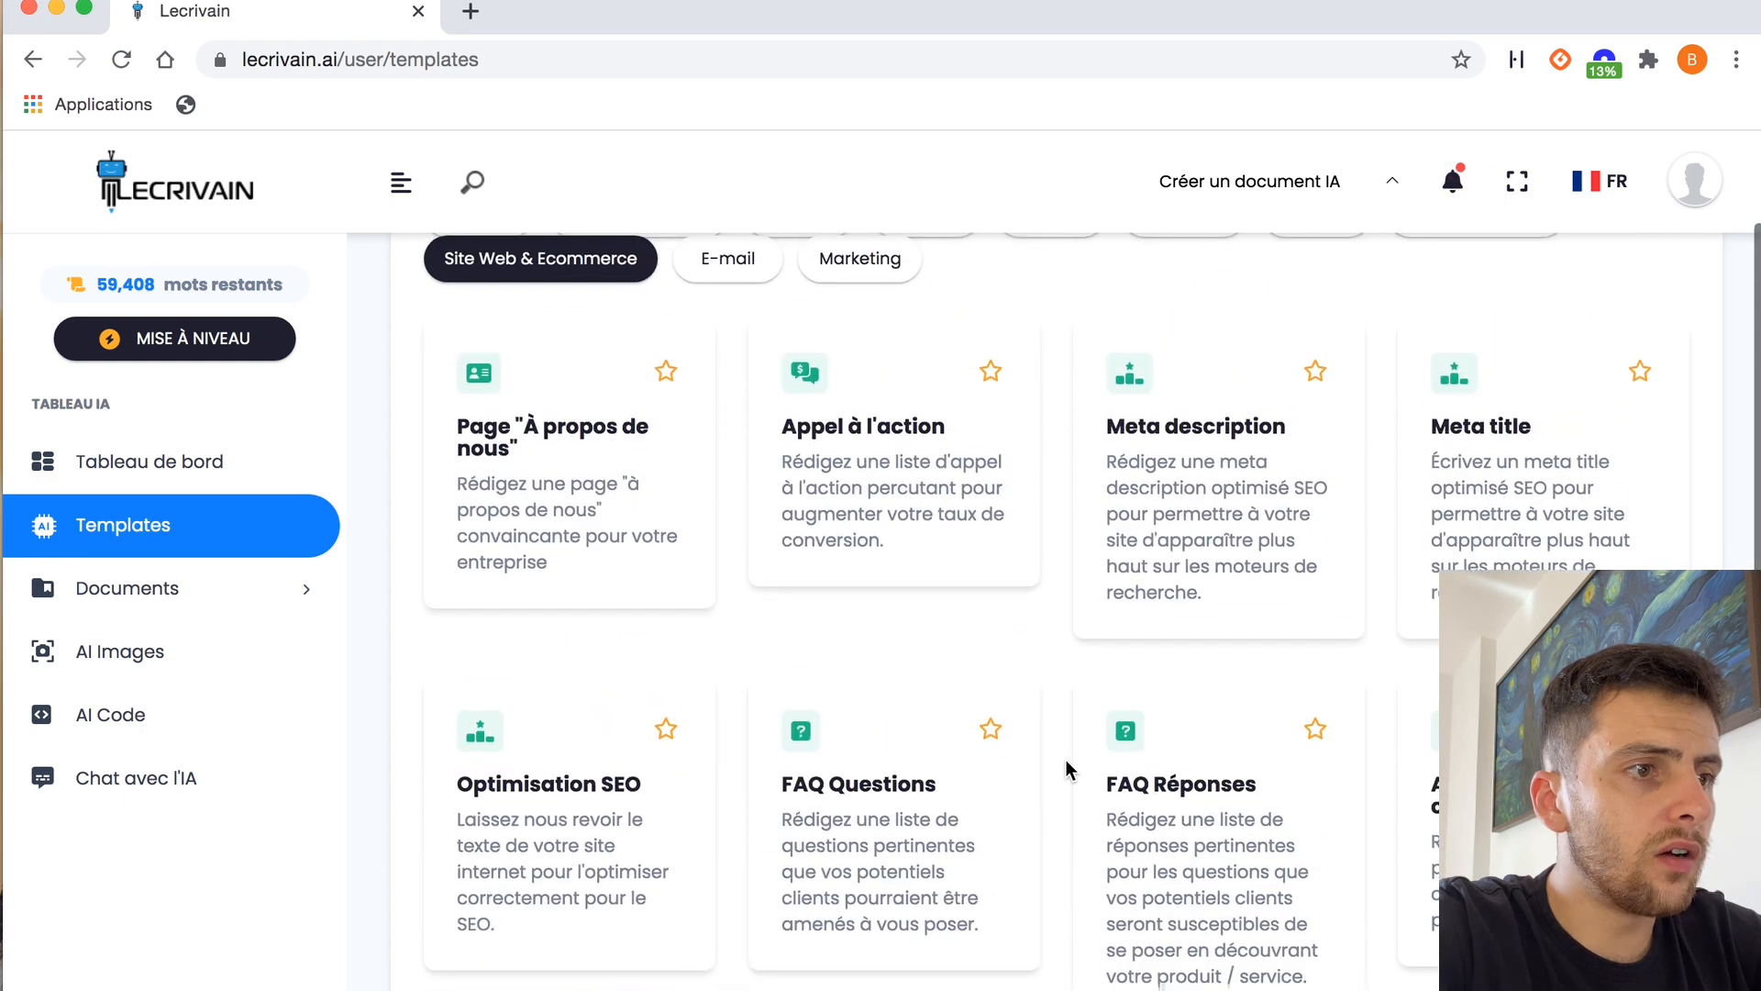
pyautogui.click(526, 479)
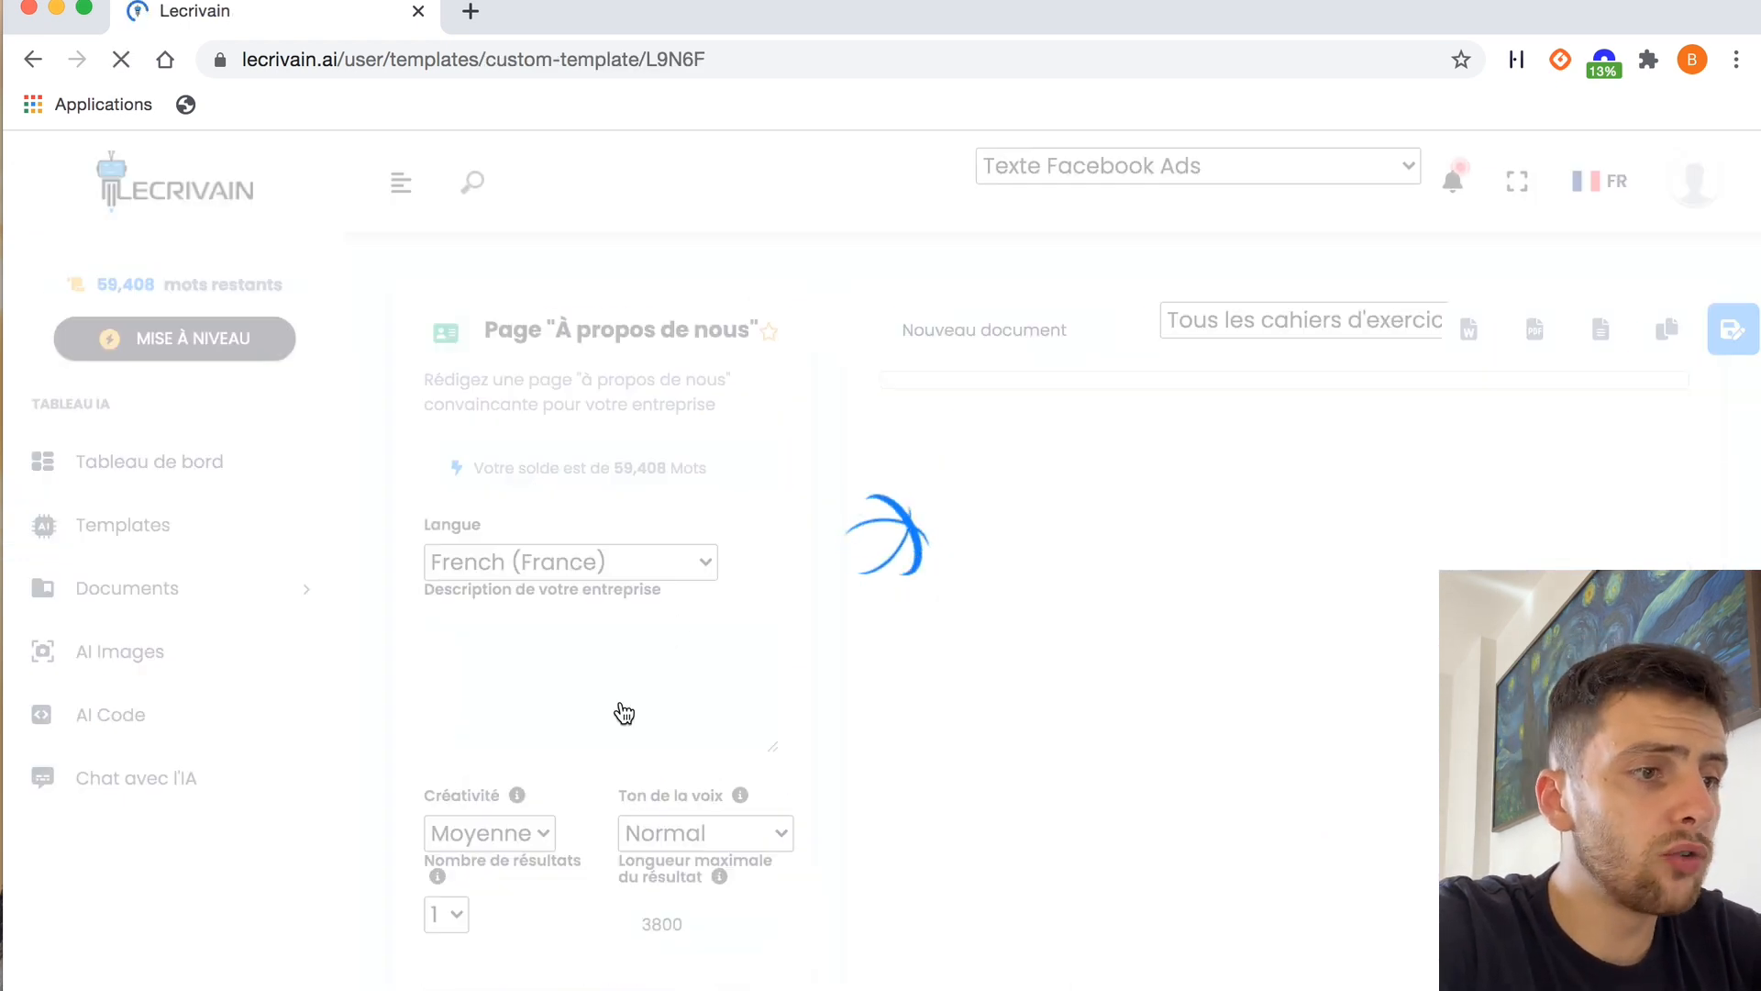
# Enter the company description "boutique en ligne ecommerce qui vend une Palette de contouring", pasting the copied product name
pyautogui.click(543, 696)
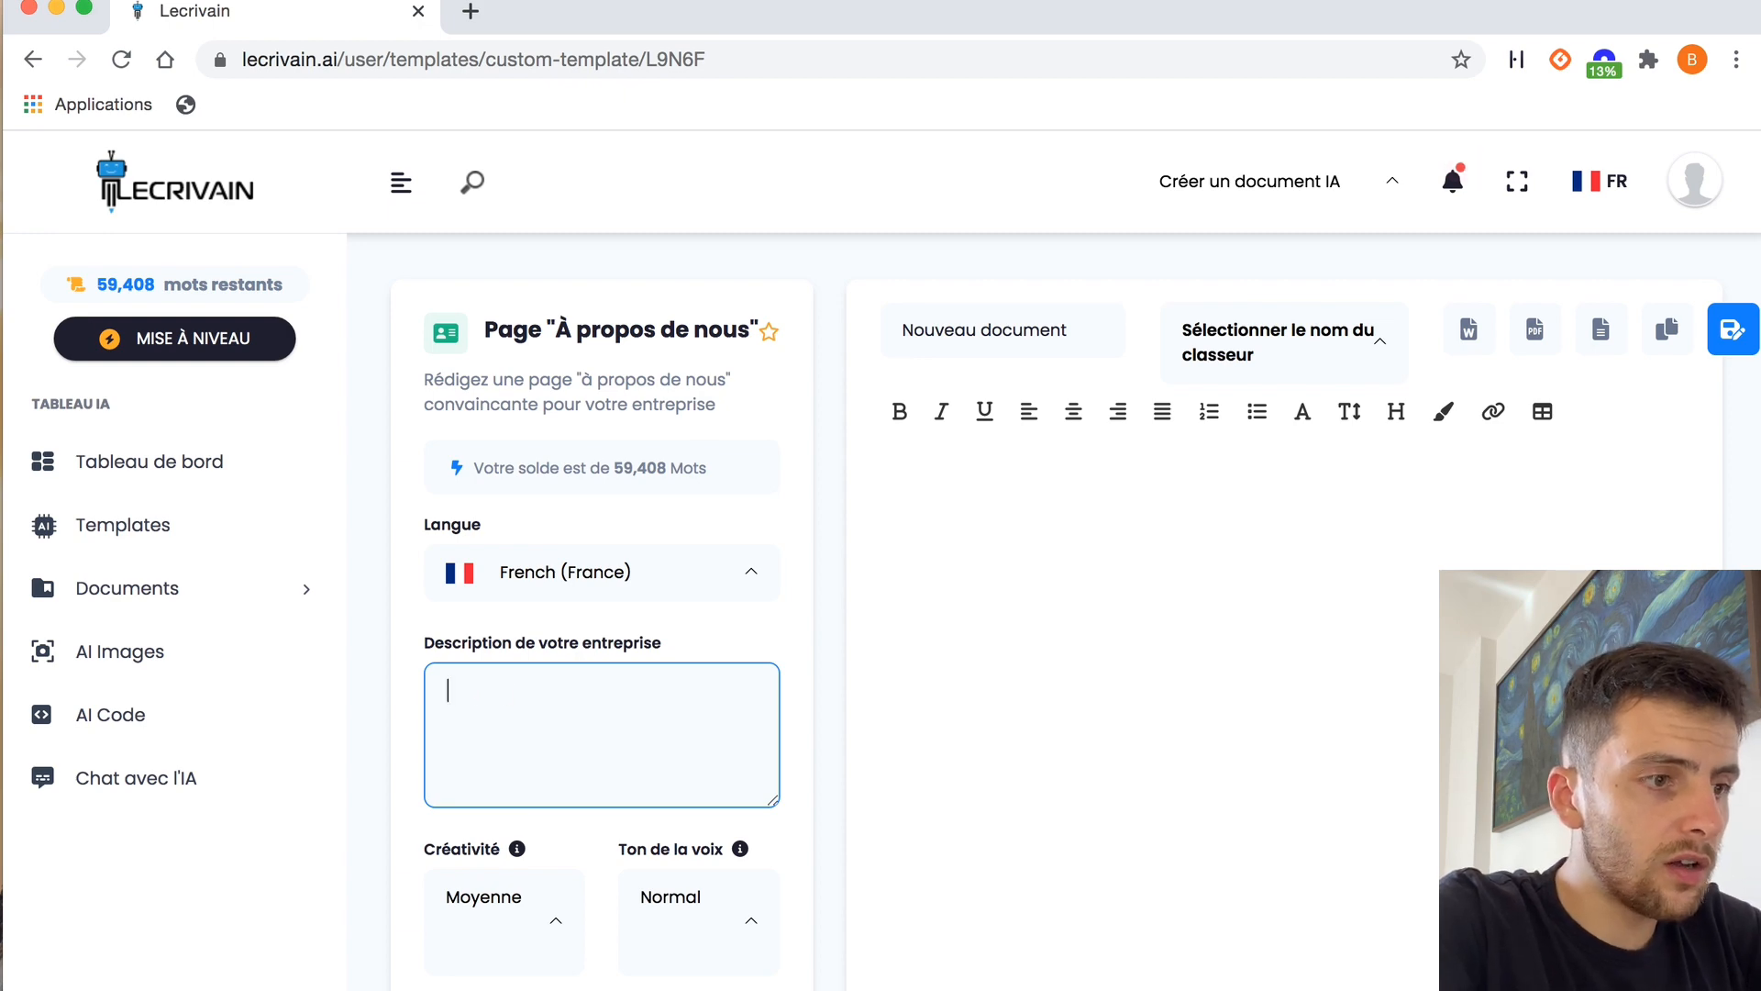
pyautogui.write('boutique en ligne ecommerce qui')
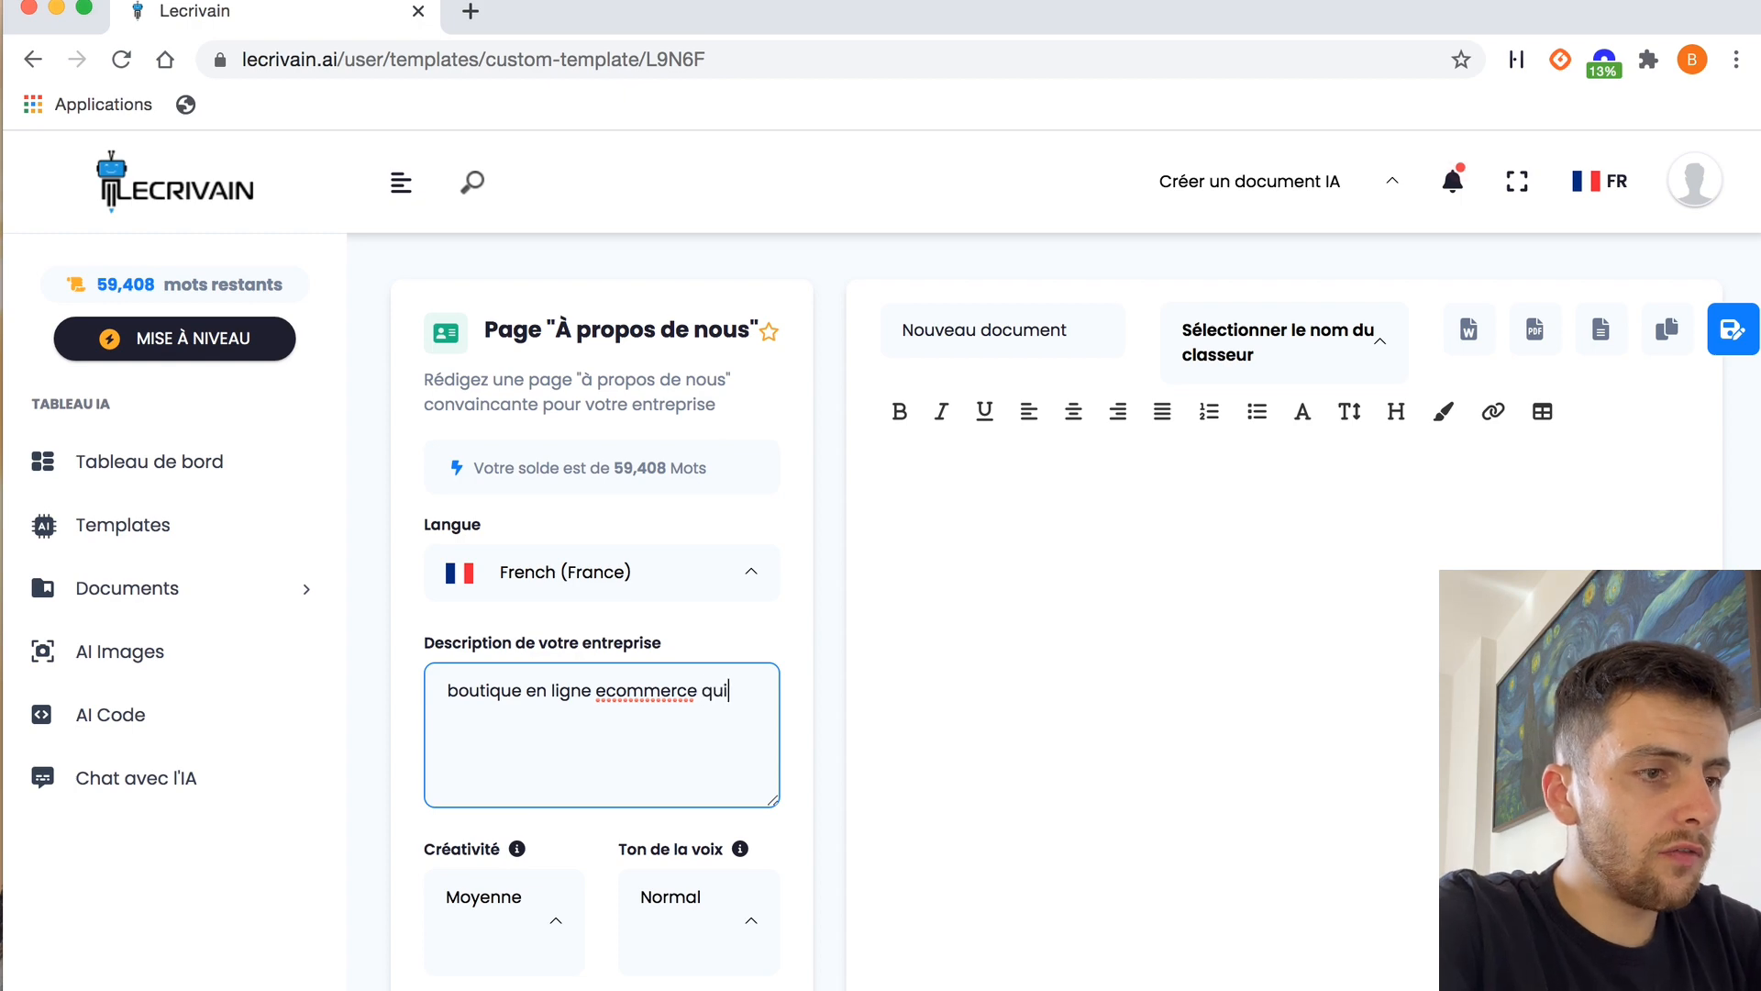
pyautogui.write(' vend une ◊')
pyautogui.press('BackSpace')
pyautogui.press('super+v')
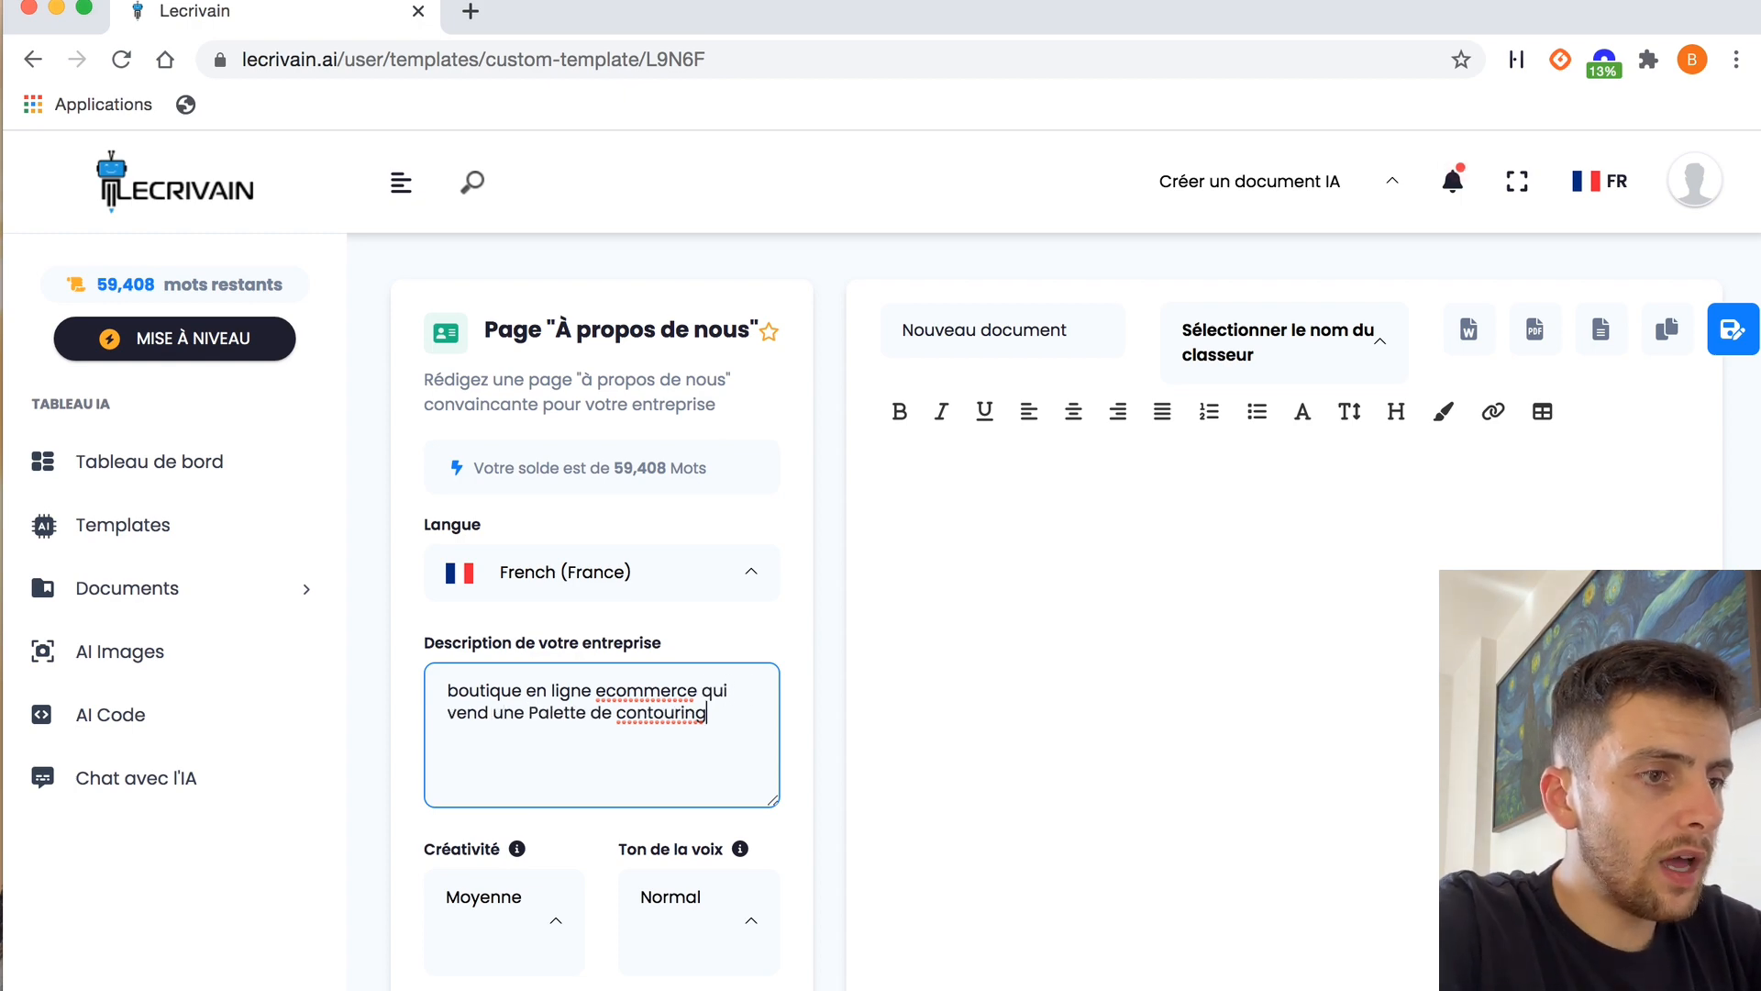
# Extend the company description with the brand name "JadeContoure" and its creation by a 24-year-old woman, including the founder's first name
pyautogui.write(', mar')
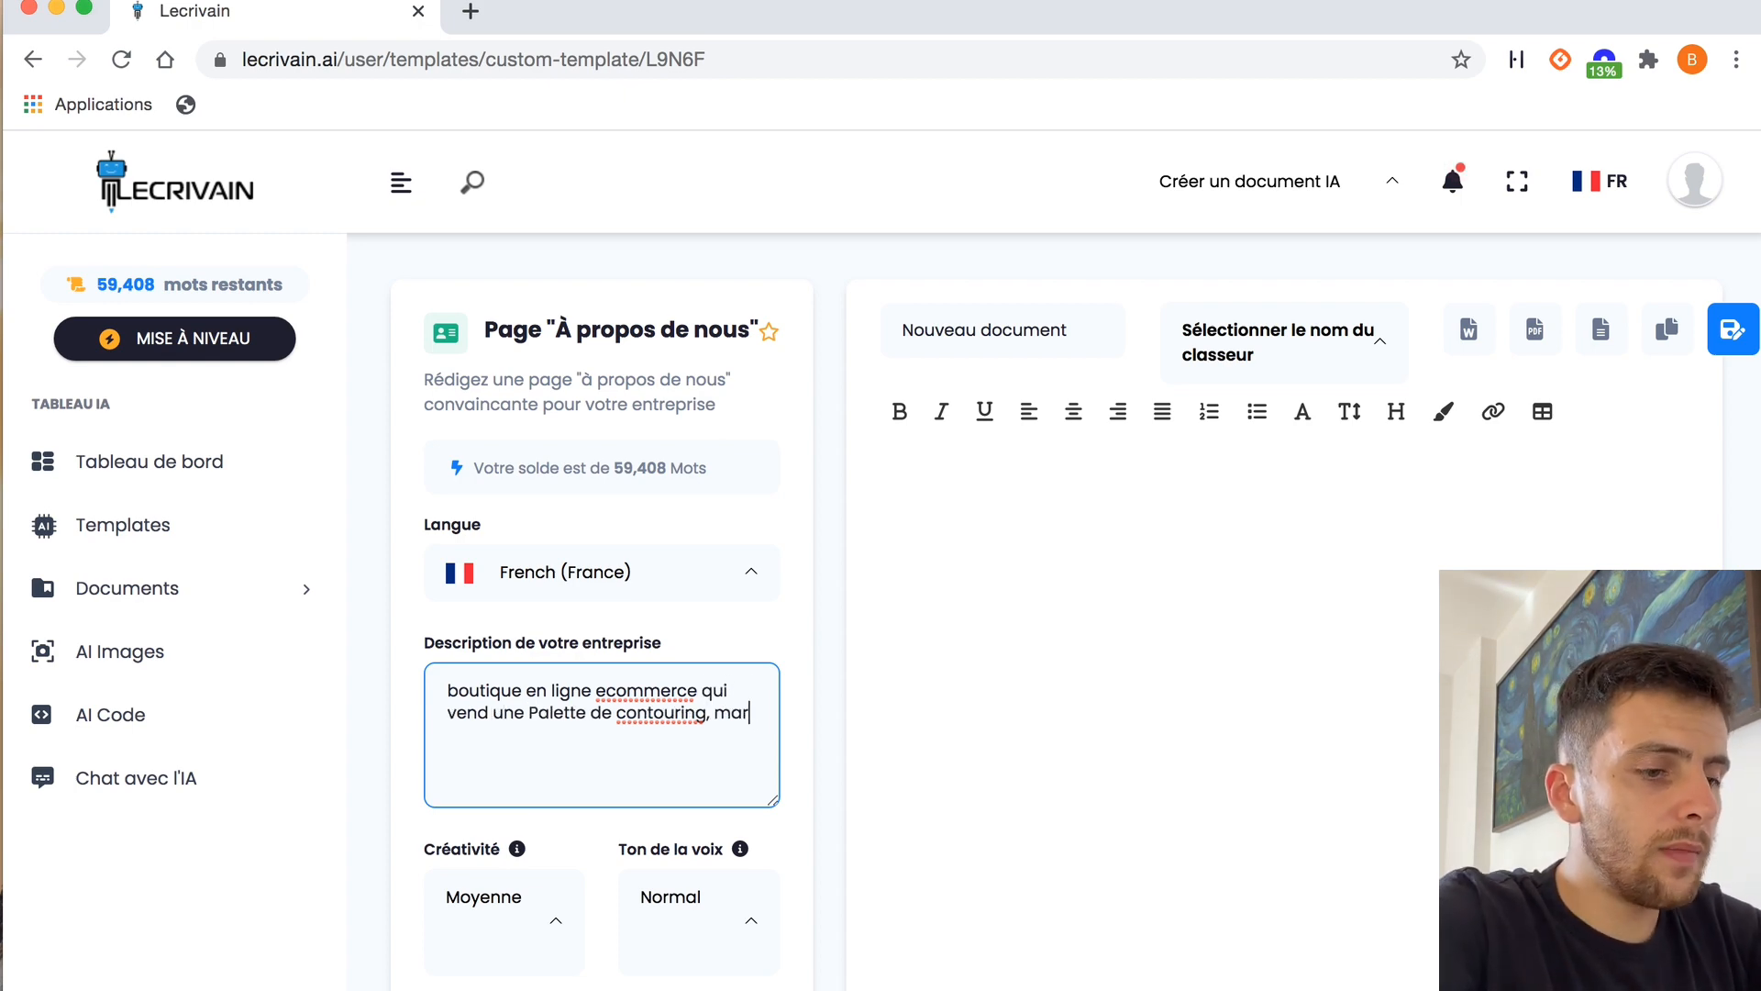
pyautogui.write("que qui s'appelle JadeContour")
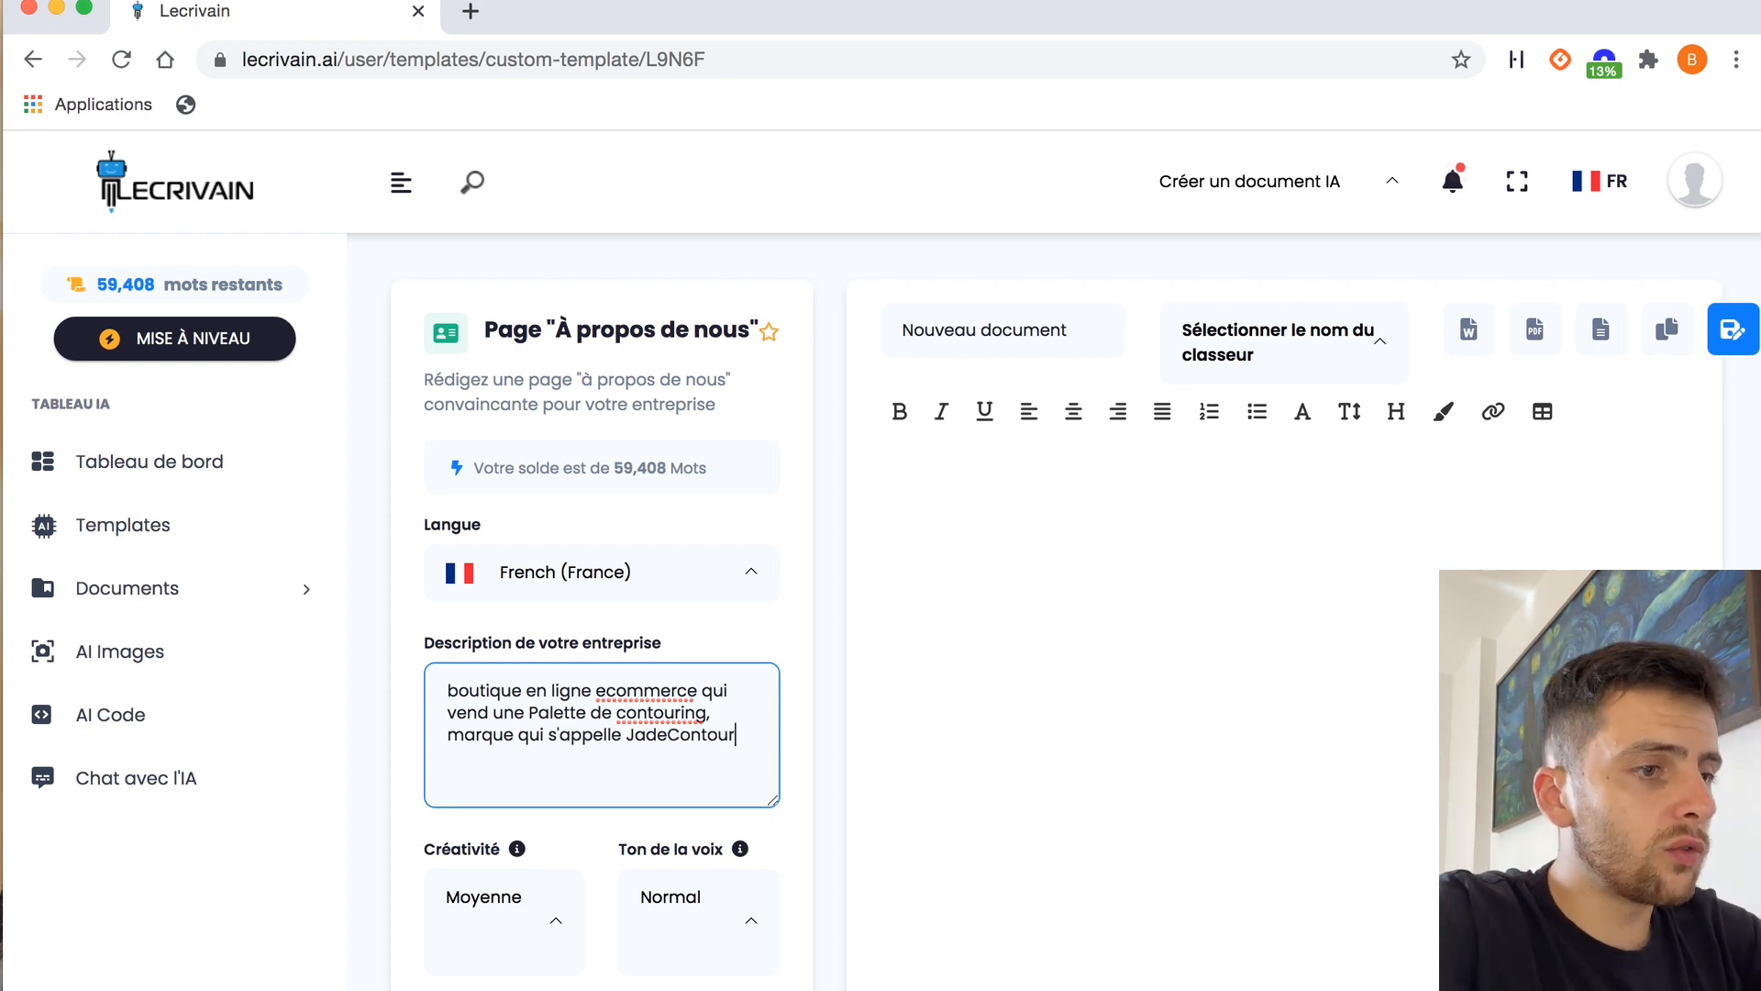
pyautogui.write(', et qui a été')
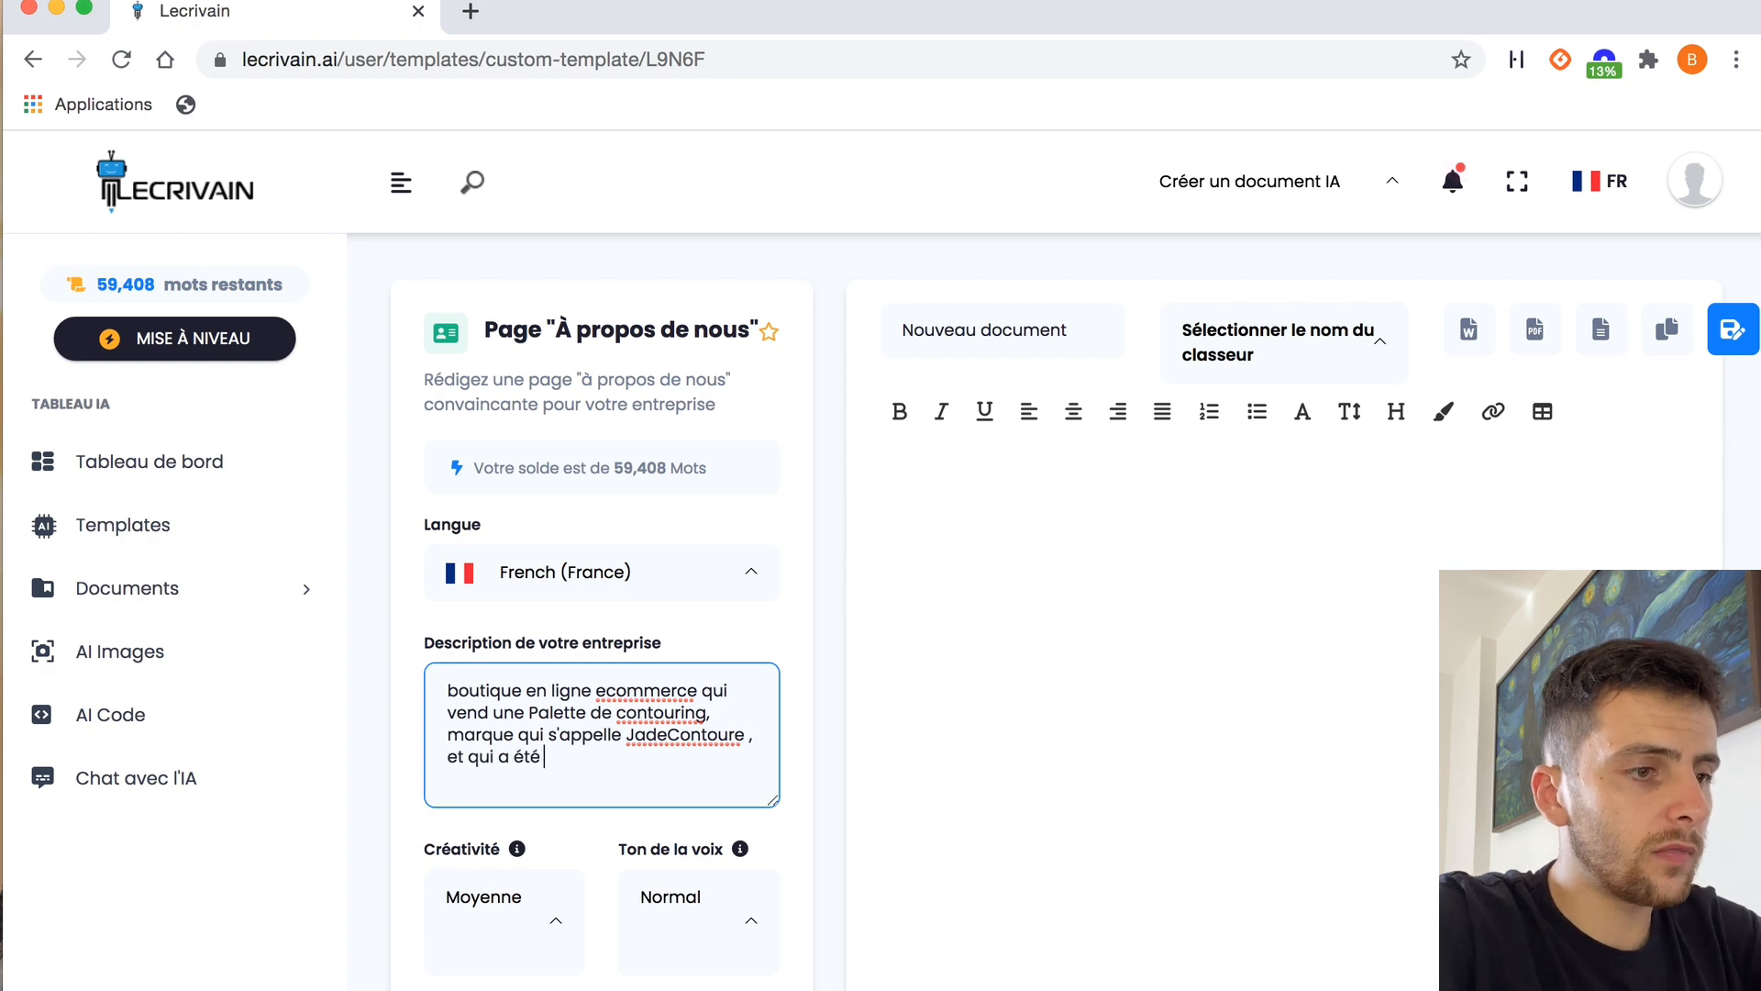
pyautogui.write(" femme de 24 ans s'appelant Ja")
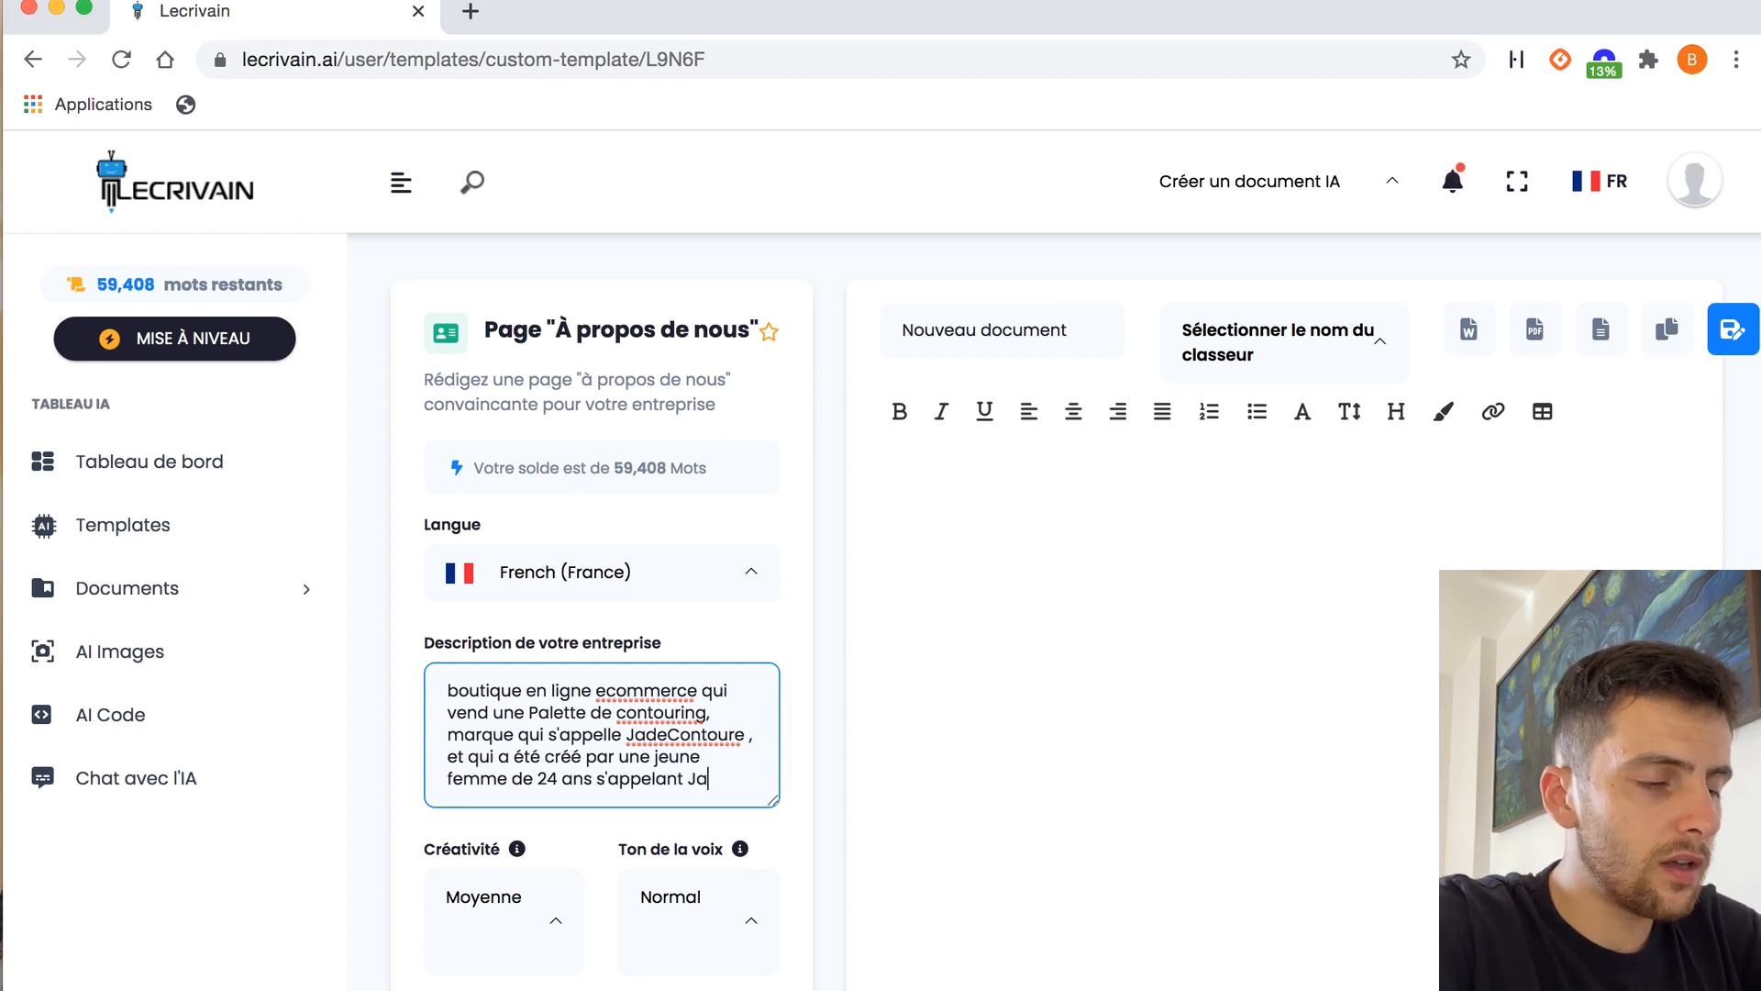
pyautogui.write('de. ELle a créé cett em')
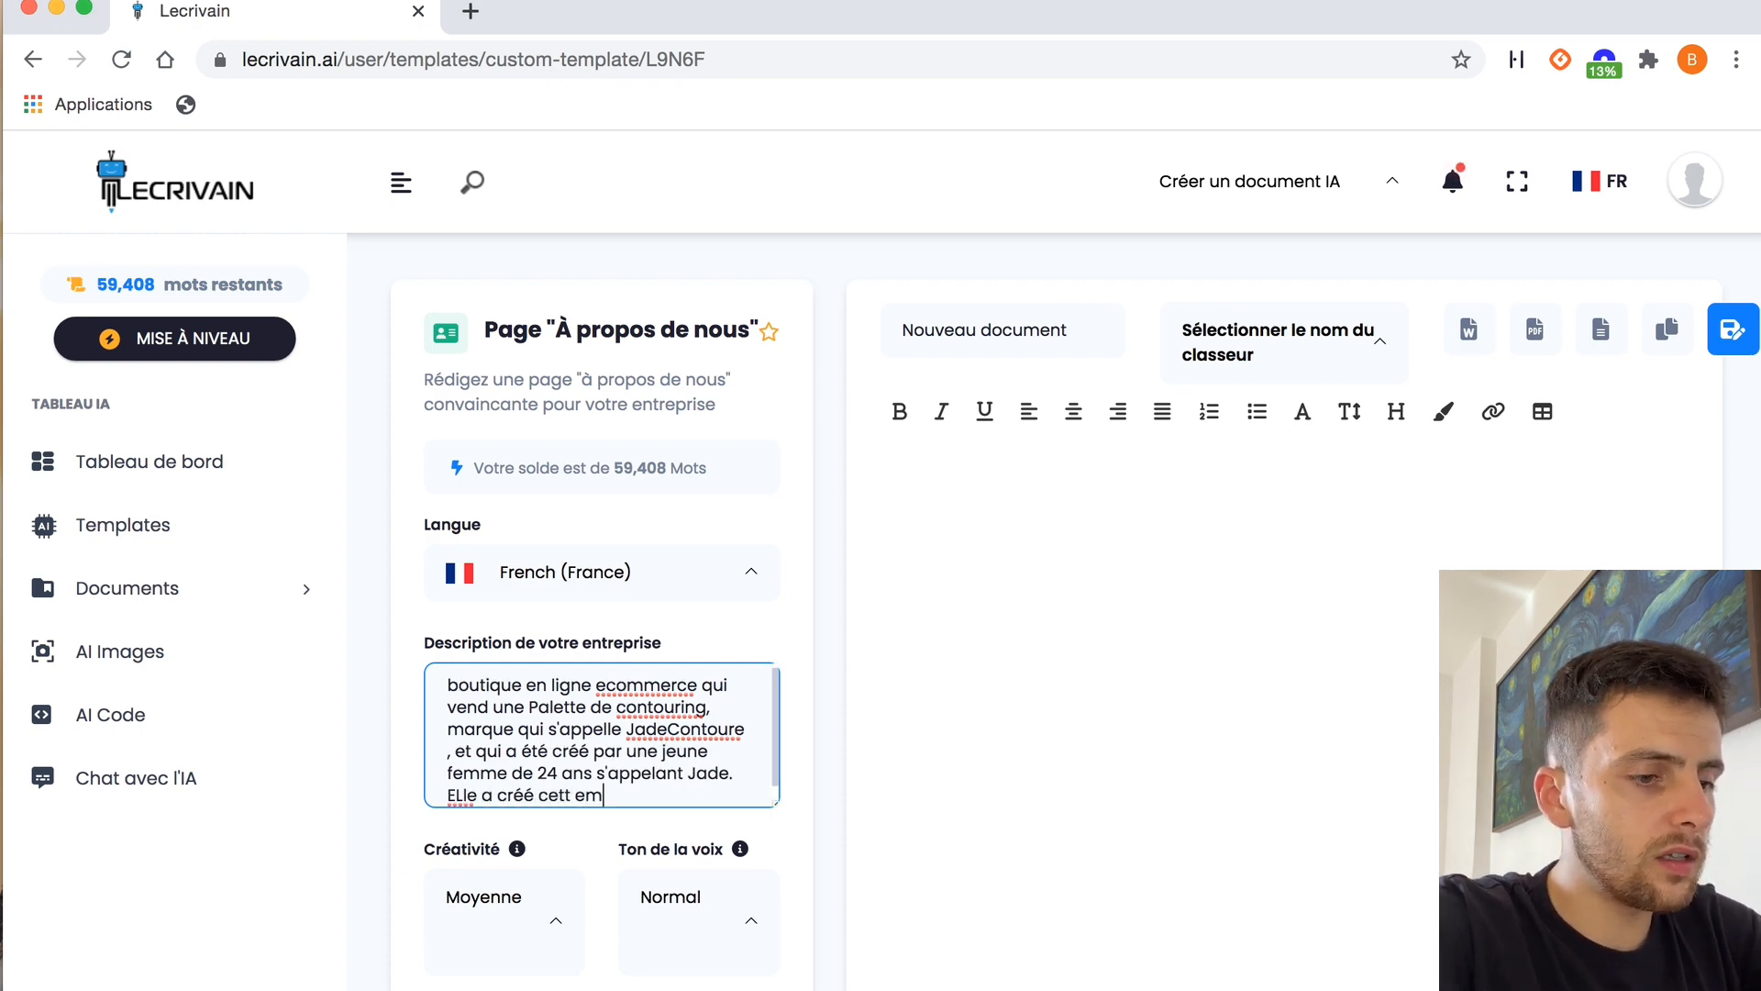
# Add to the company description that the brand helps women bring out their facial features through contouring and feel more confident
pyautogui.write('der les femmes qui voulaien')
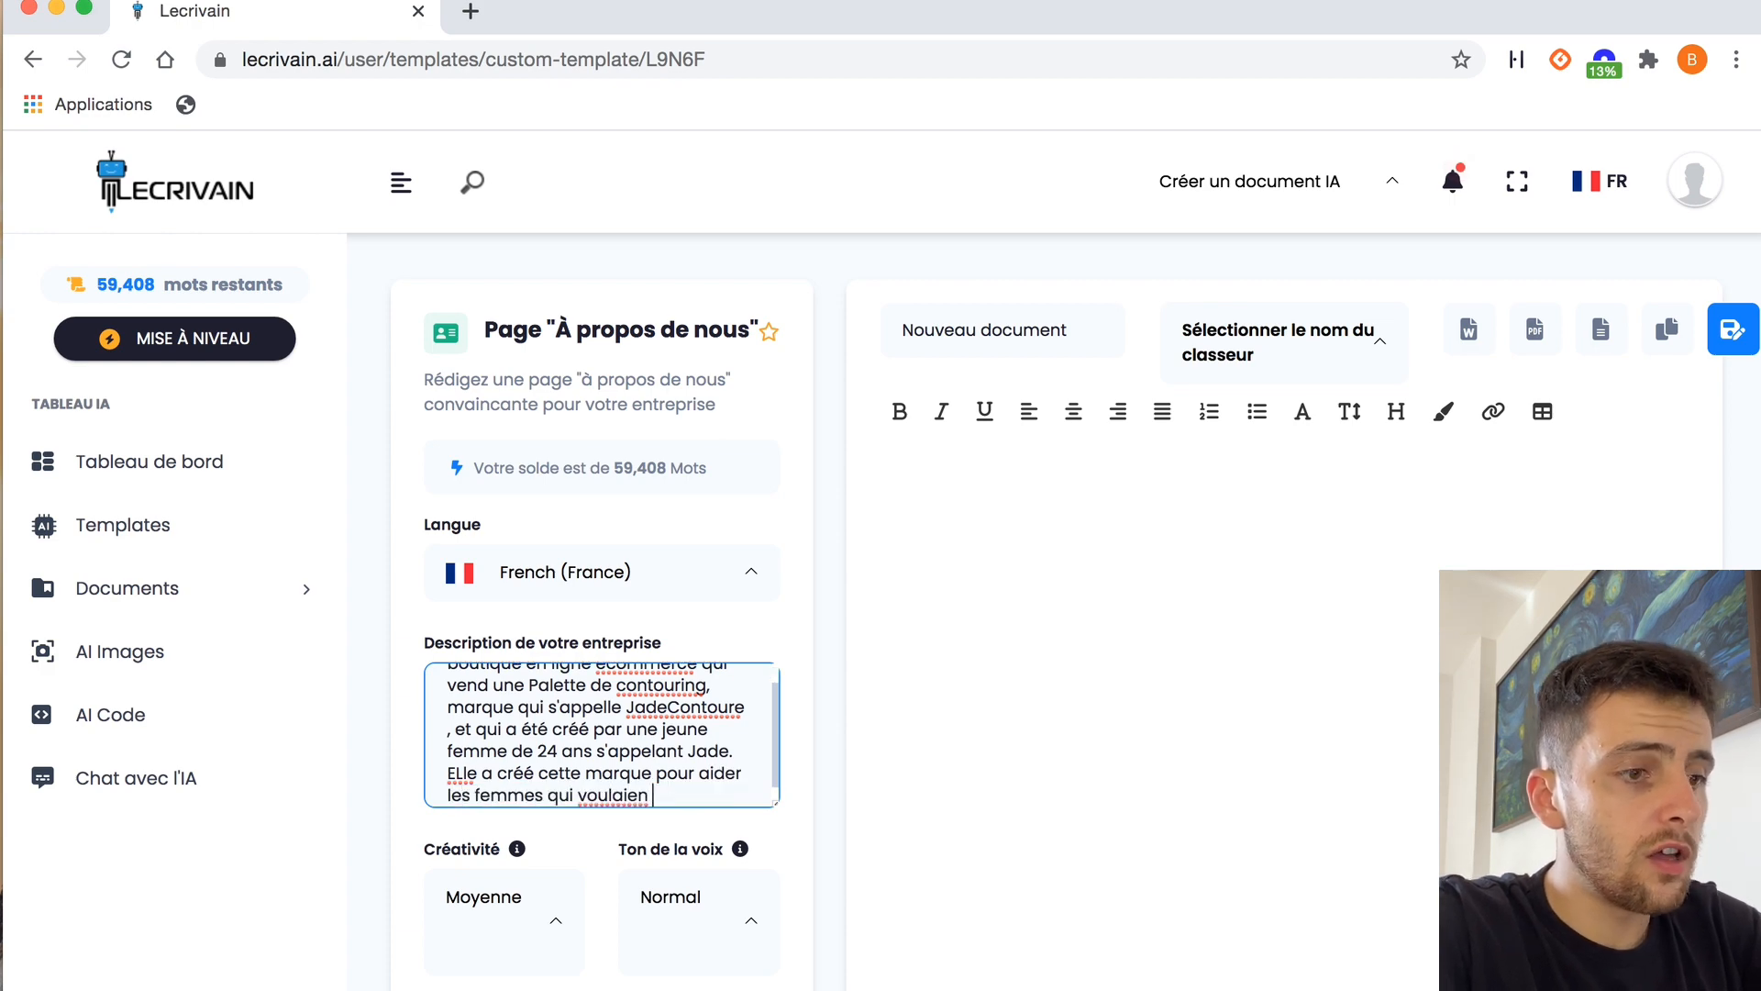
pyautogui.write('t faire resso')
pyautogui.press('BackSpace')
pyautogui.write('s')
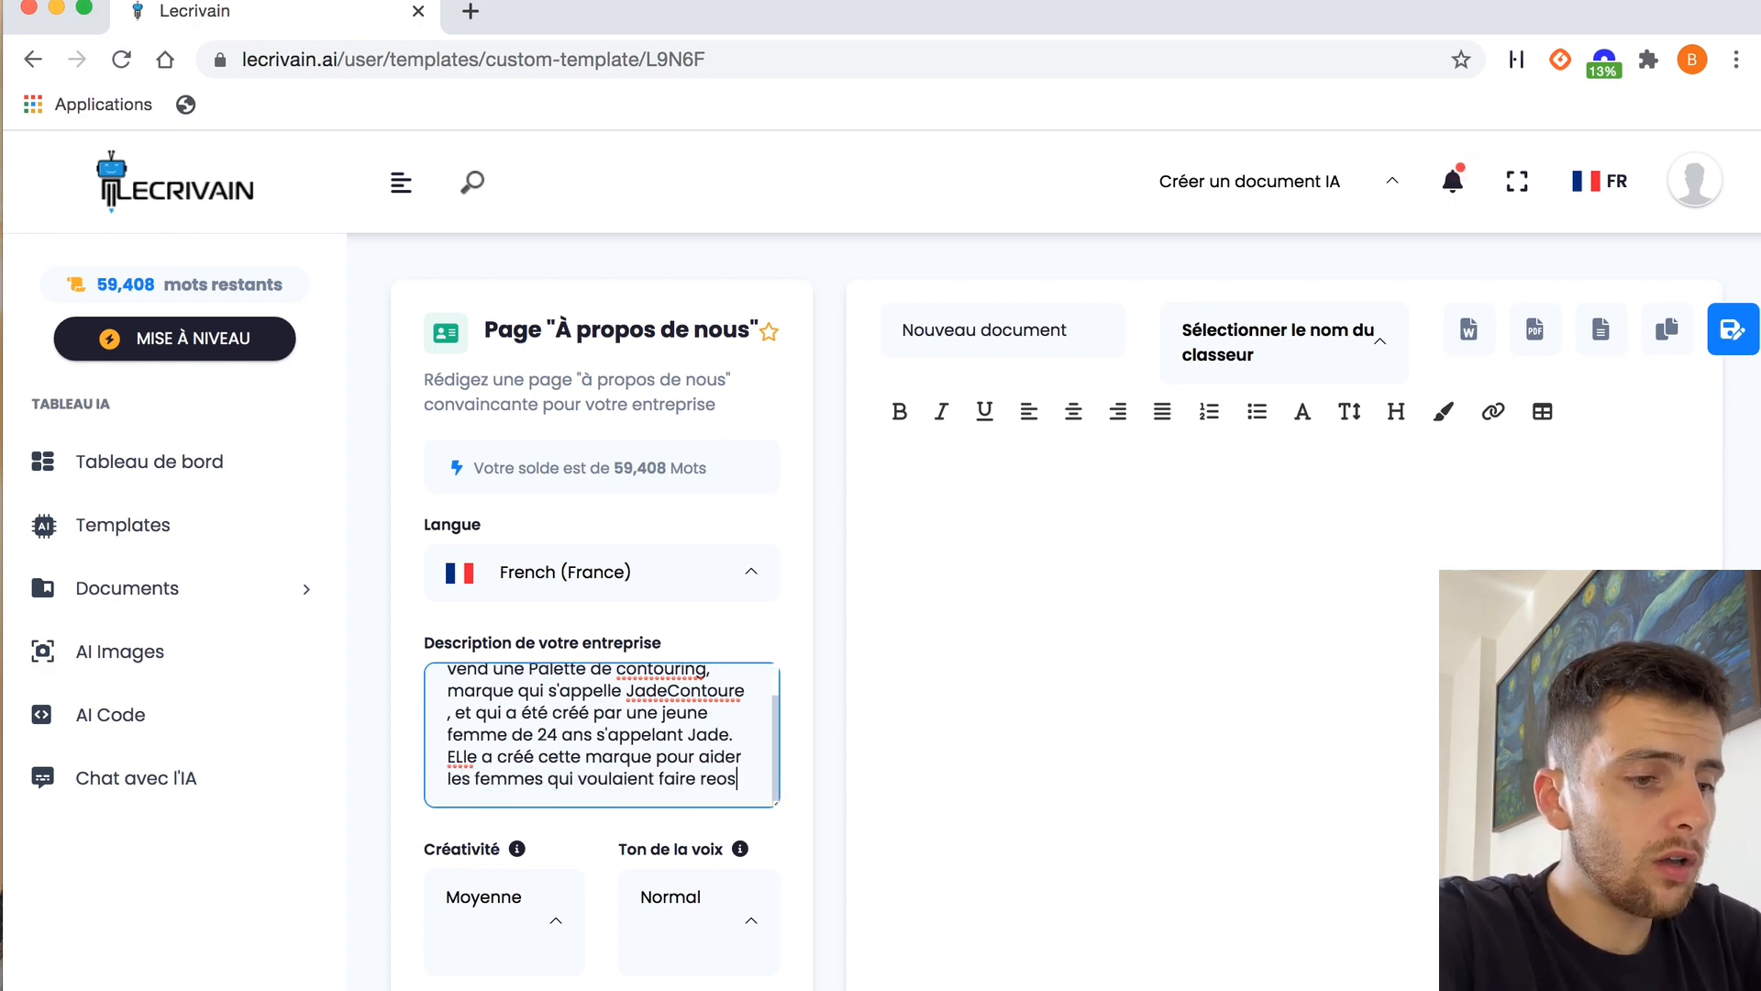
pyautogui.write('soritr leurs traits de visage grâce au contouring')
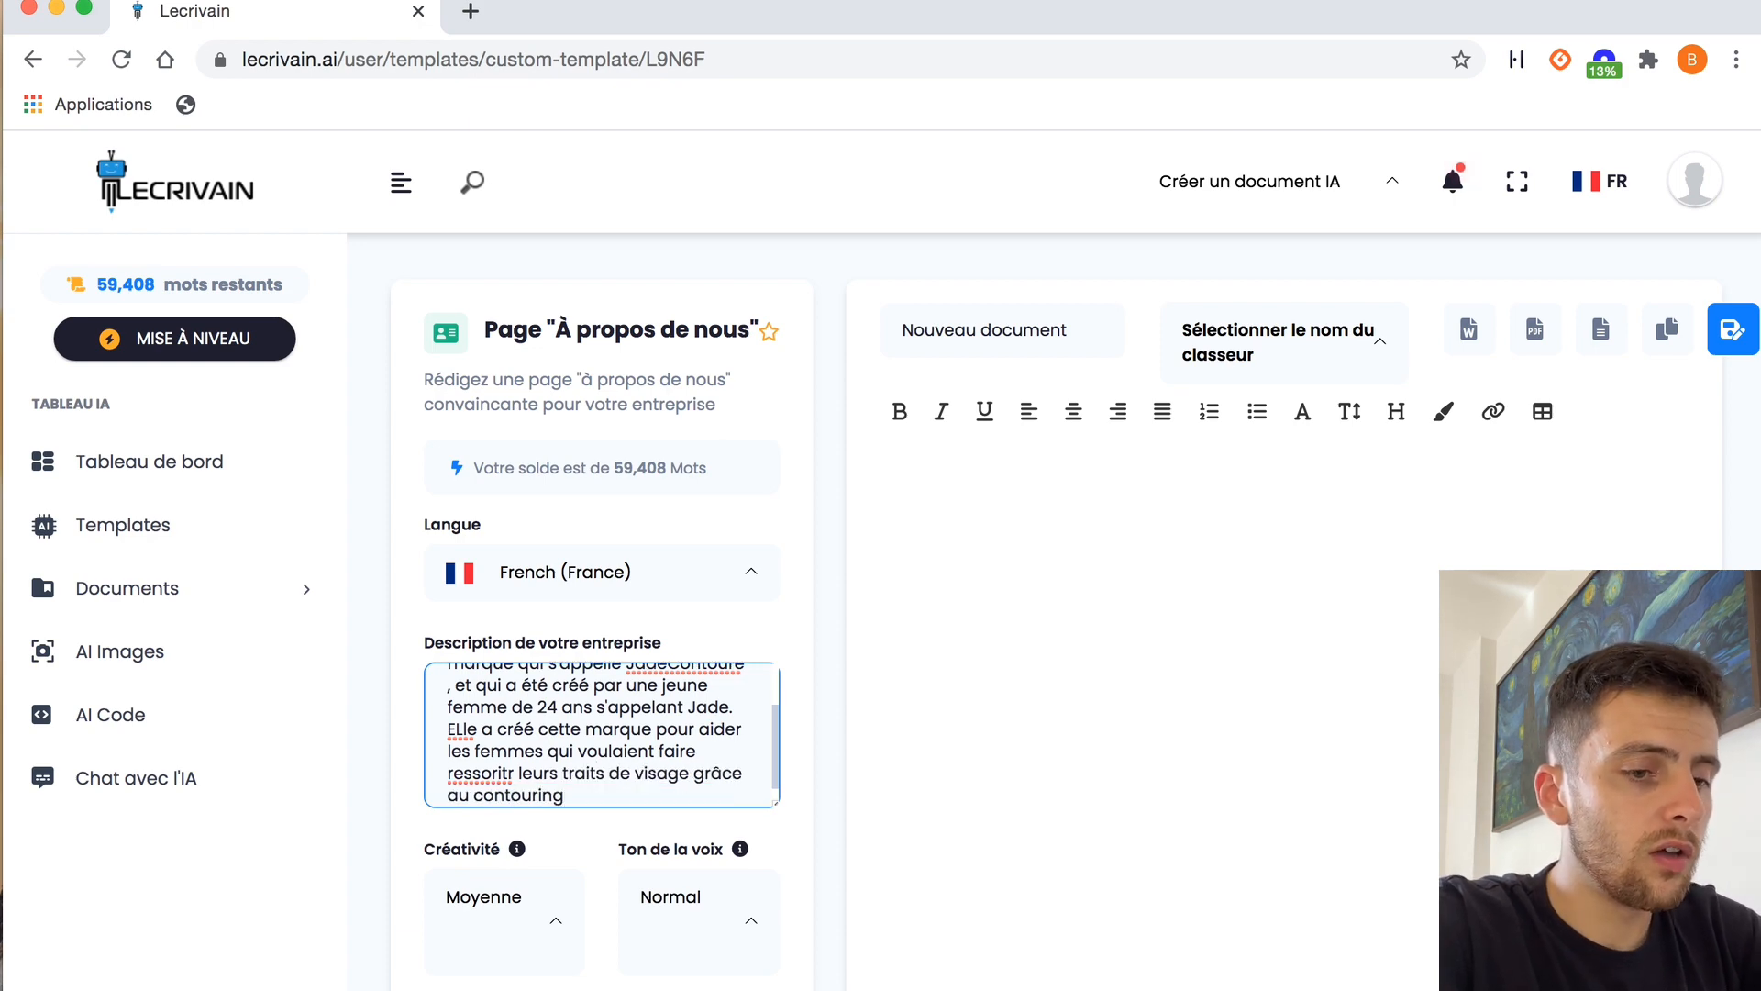
pyautogui.write(", pour qu'elles se sentent")
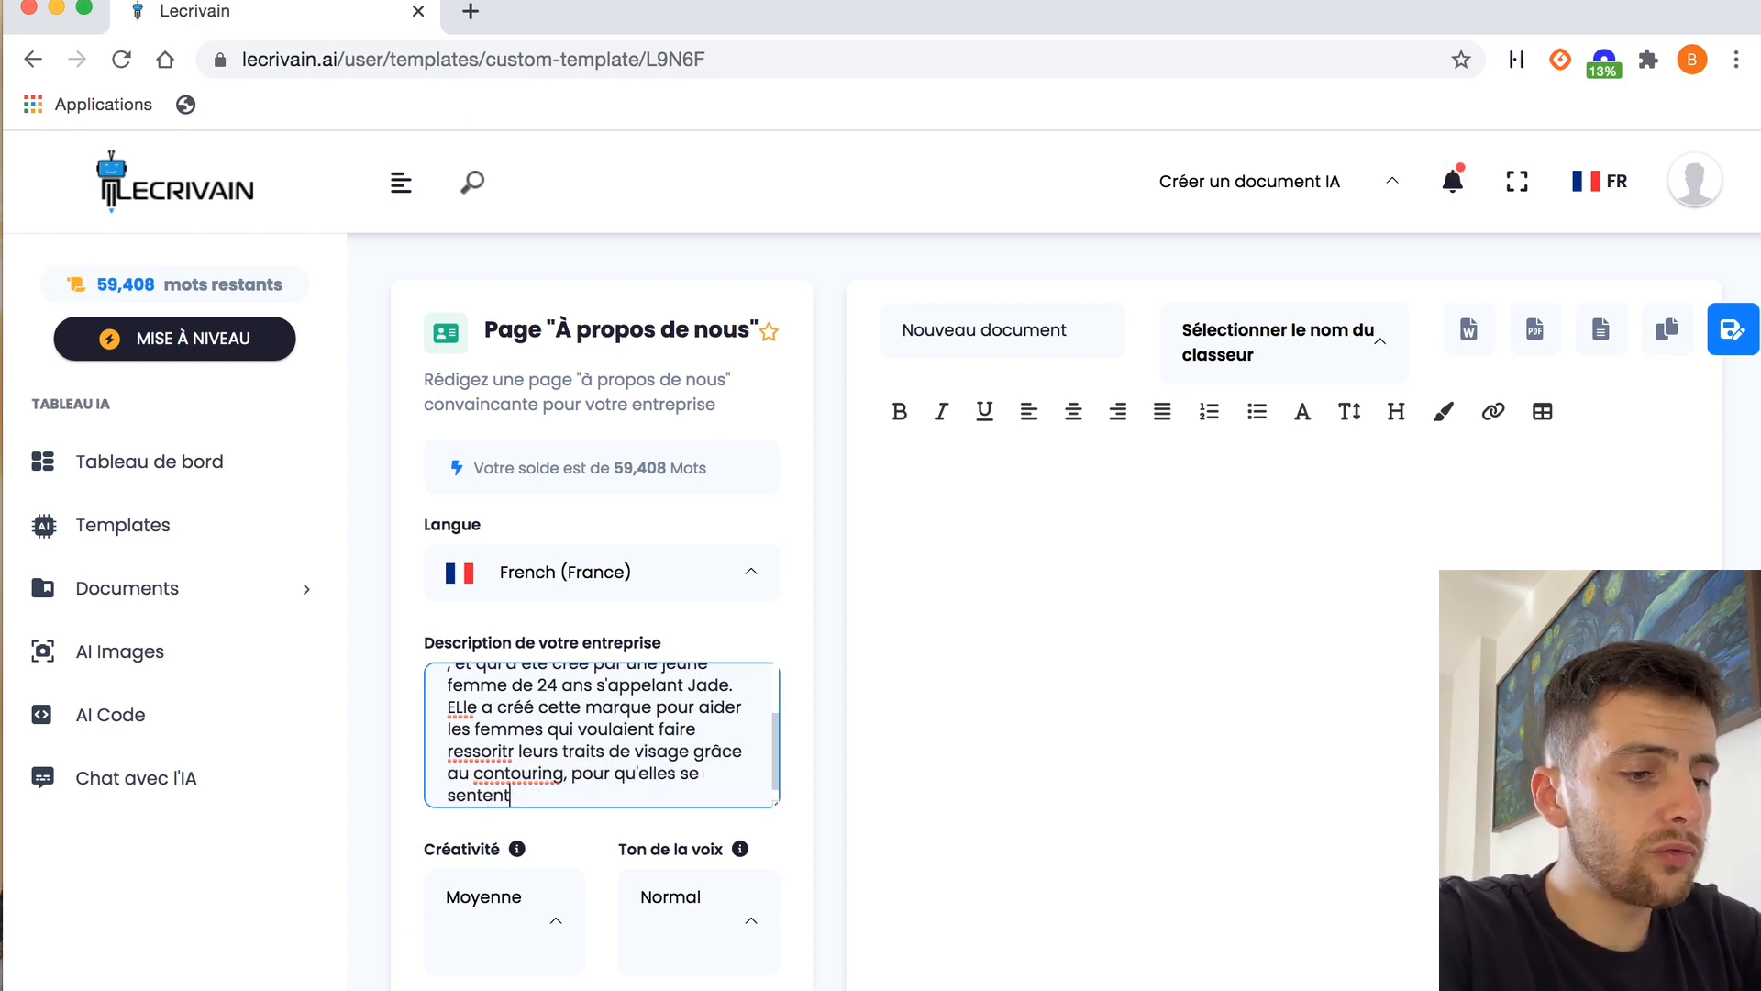
pyautogui.write(' plus en confiance. La mar')
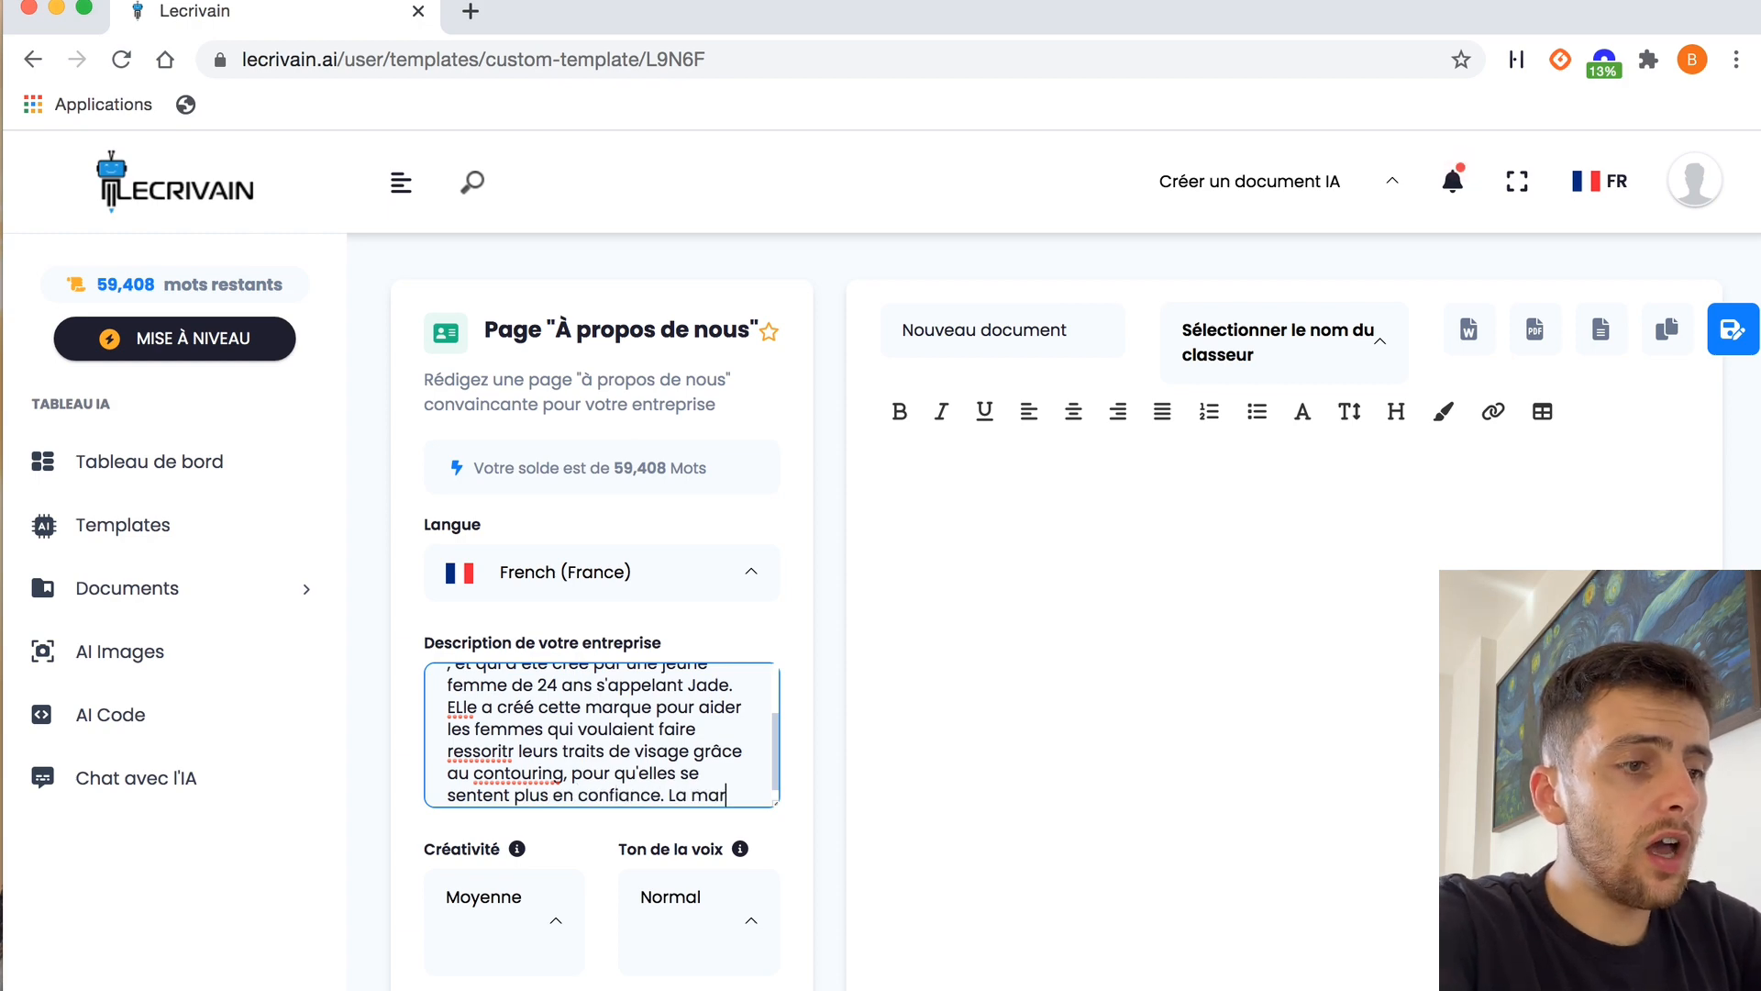
pyautogui.write('que a été créé en franc')
pyautogui.write('e, et les produits sont')
pyautogui.write(' développ')
pyautogui.write('és en Fra')
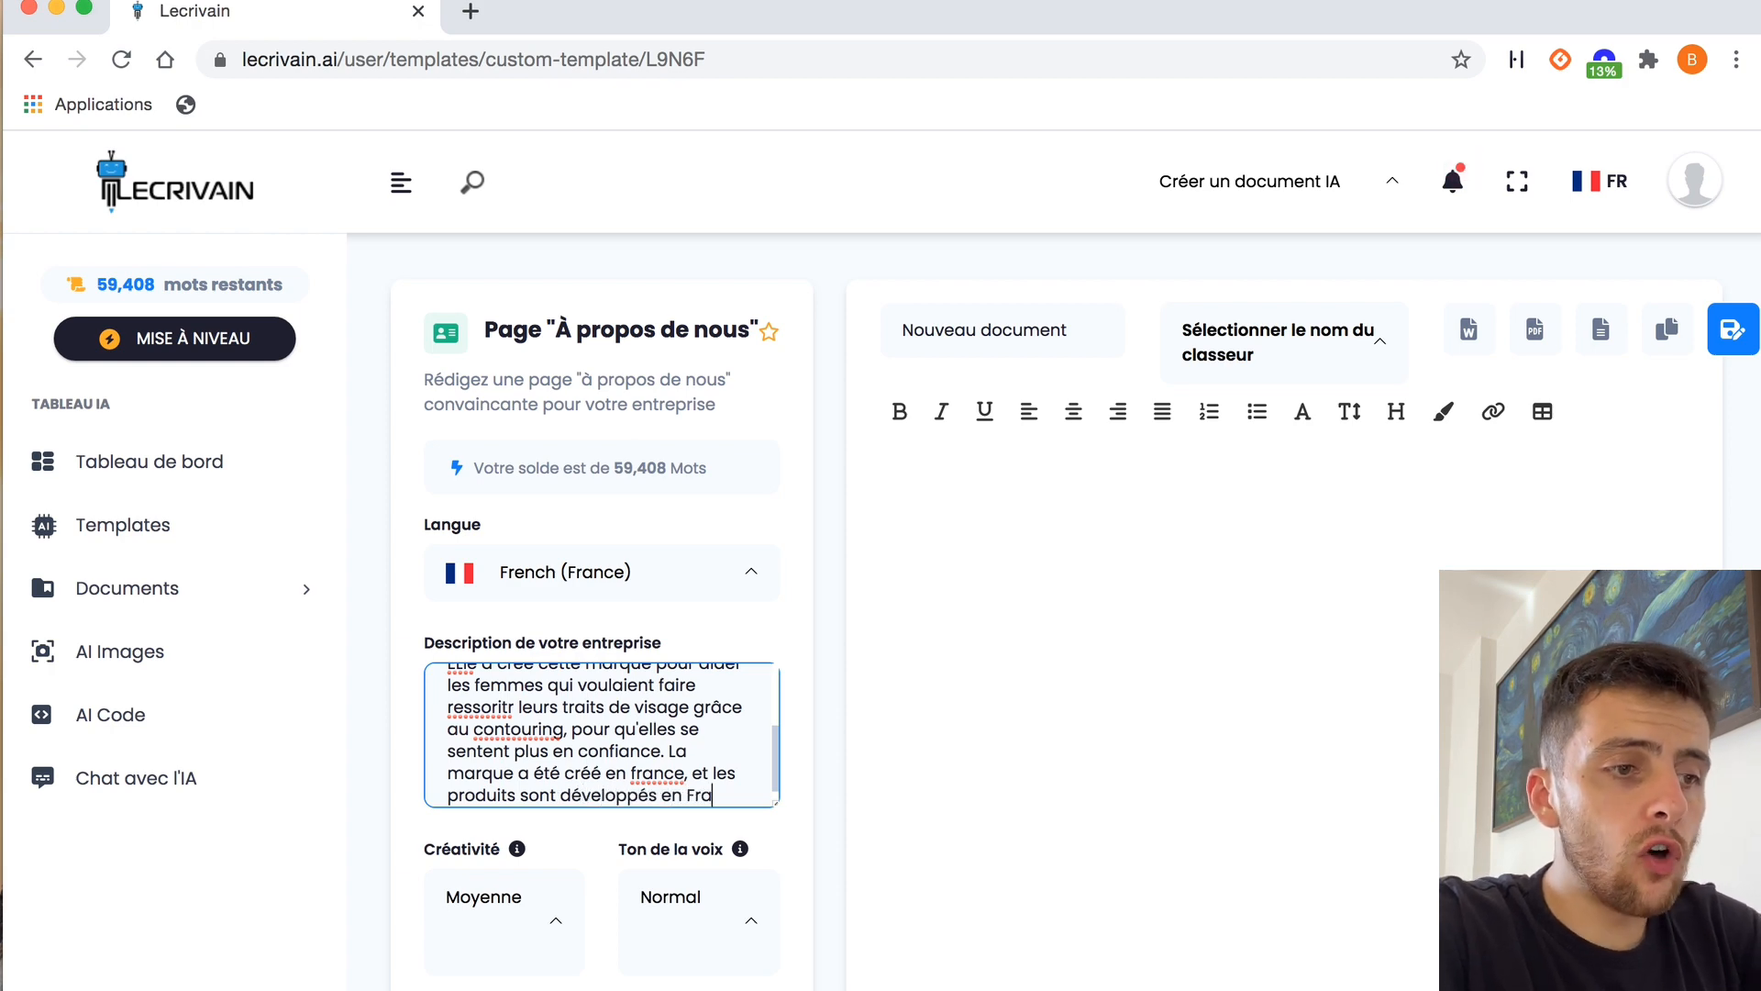
pyautogui.write('nce')
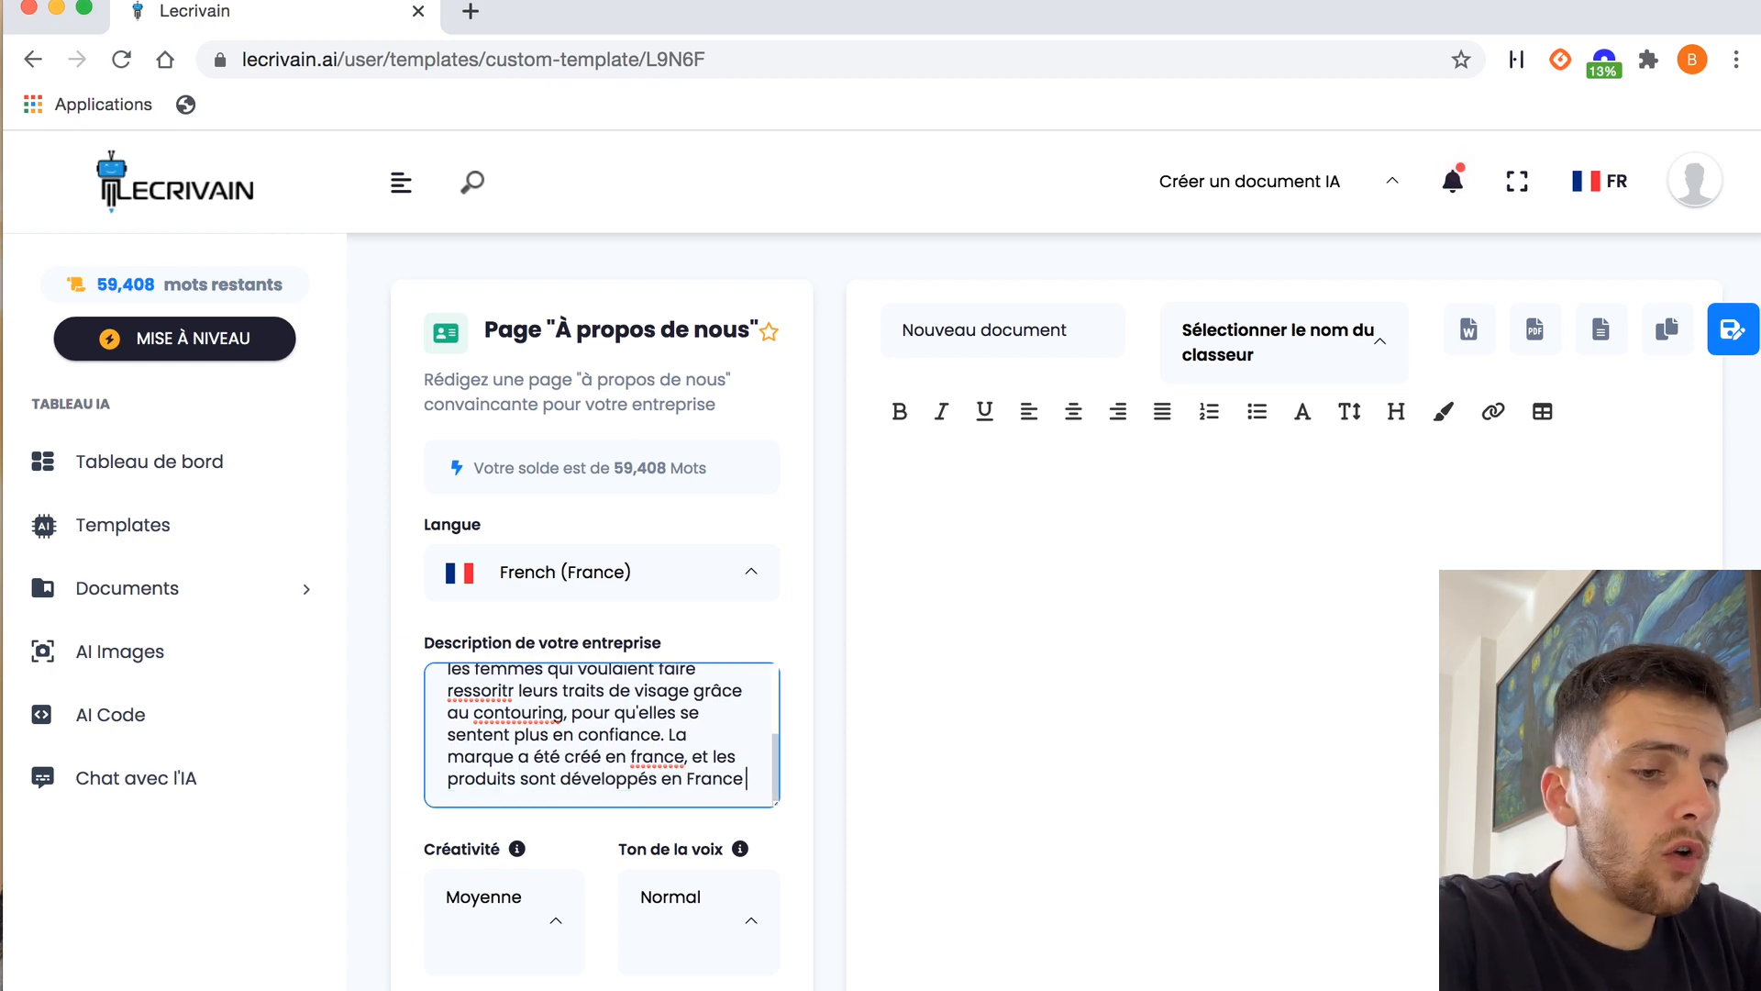
pyautogui.write(' dans le garage de Jade')
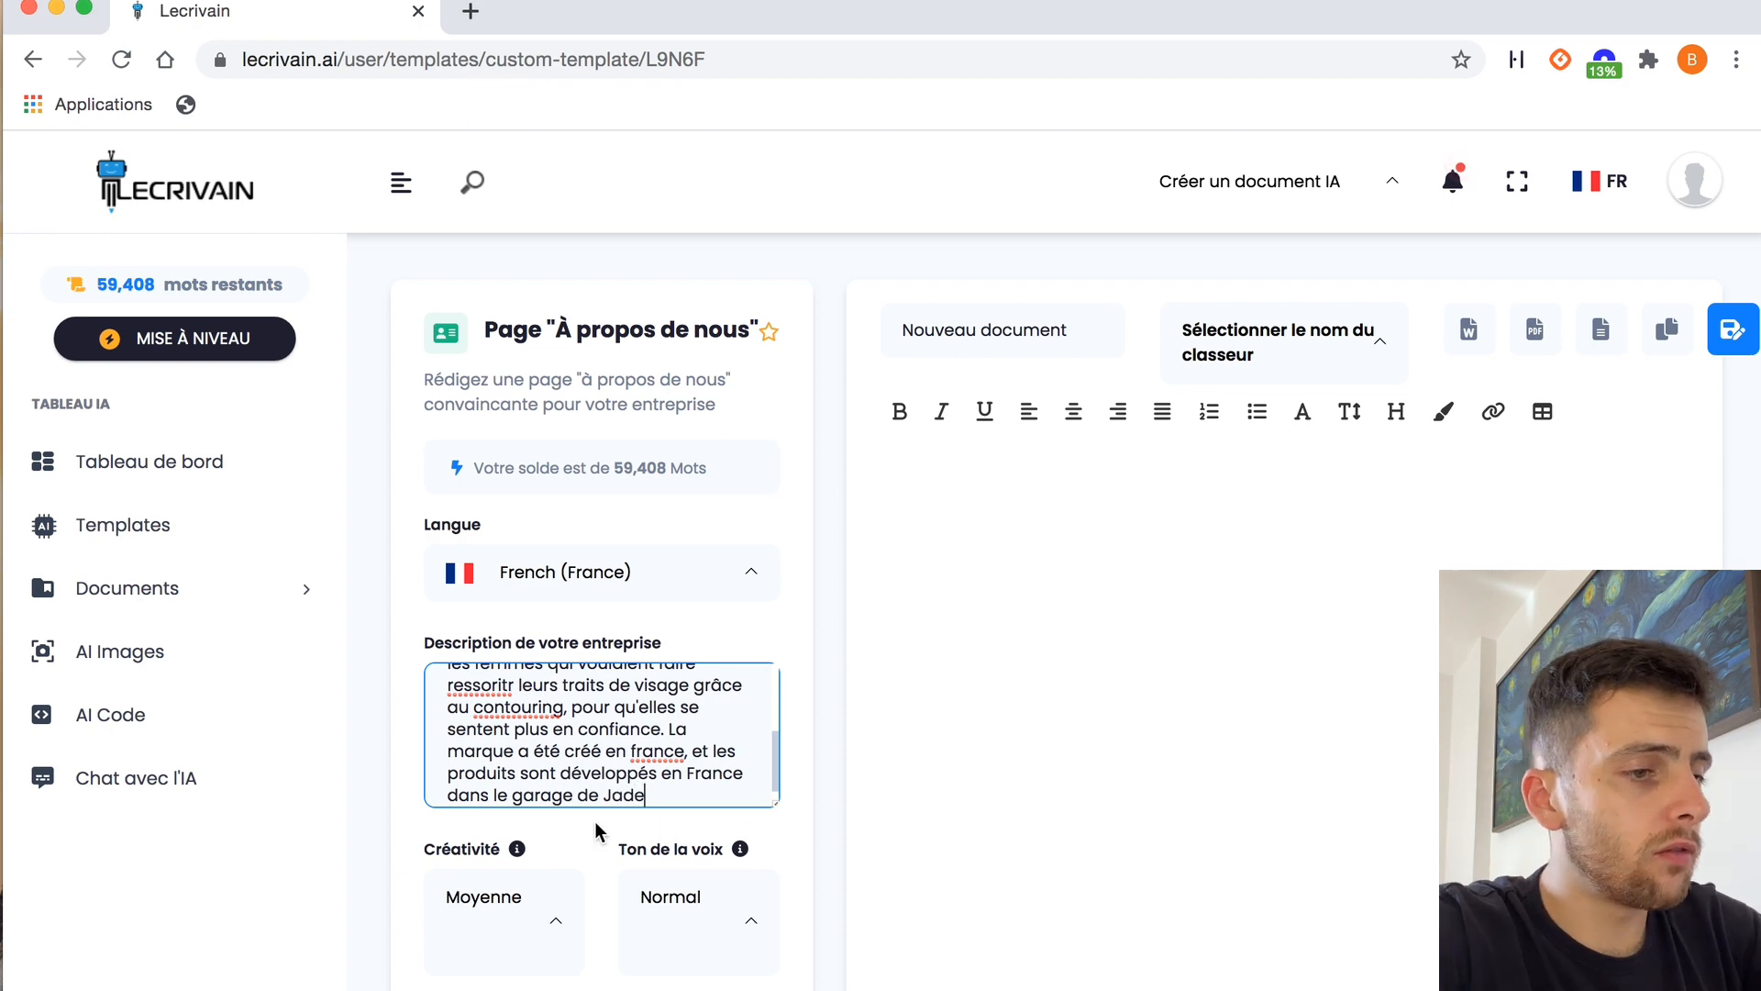
# Add that the brand was created in France with products developed in the founder's garage, and generate the "À propos de nous" text
pyautogui.scroll(-2, 619, 832)
pyautogui.click(763, 341)
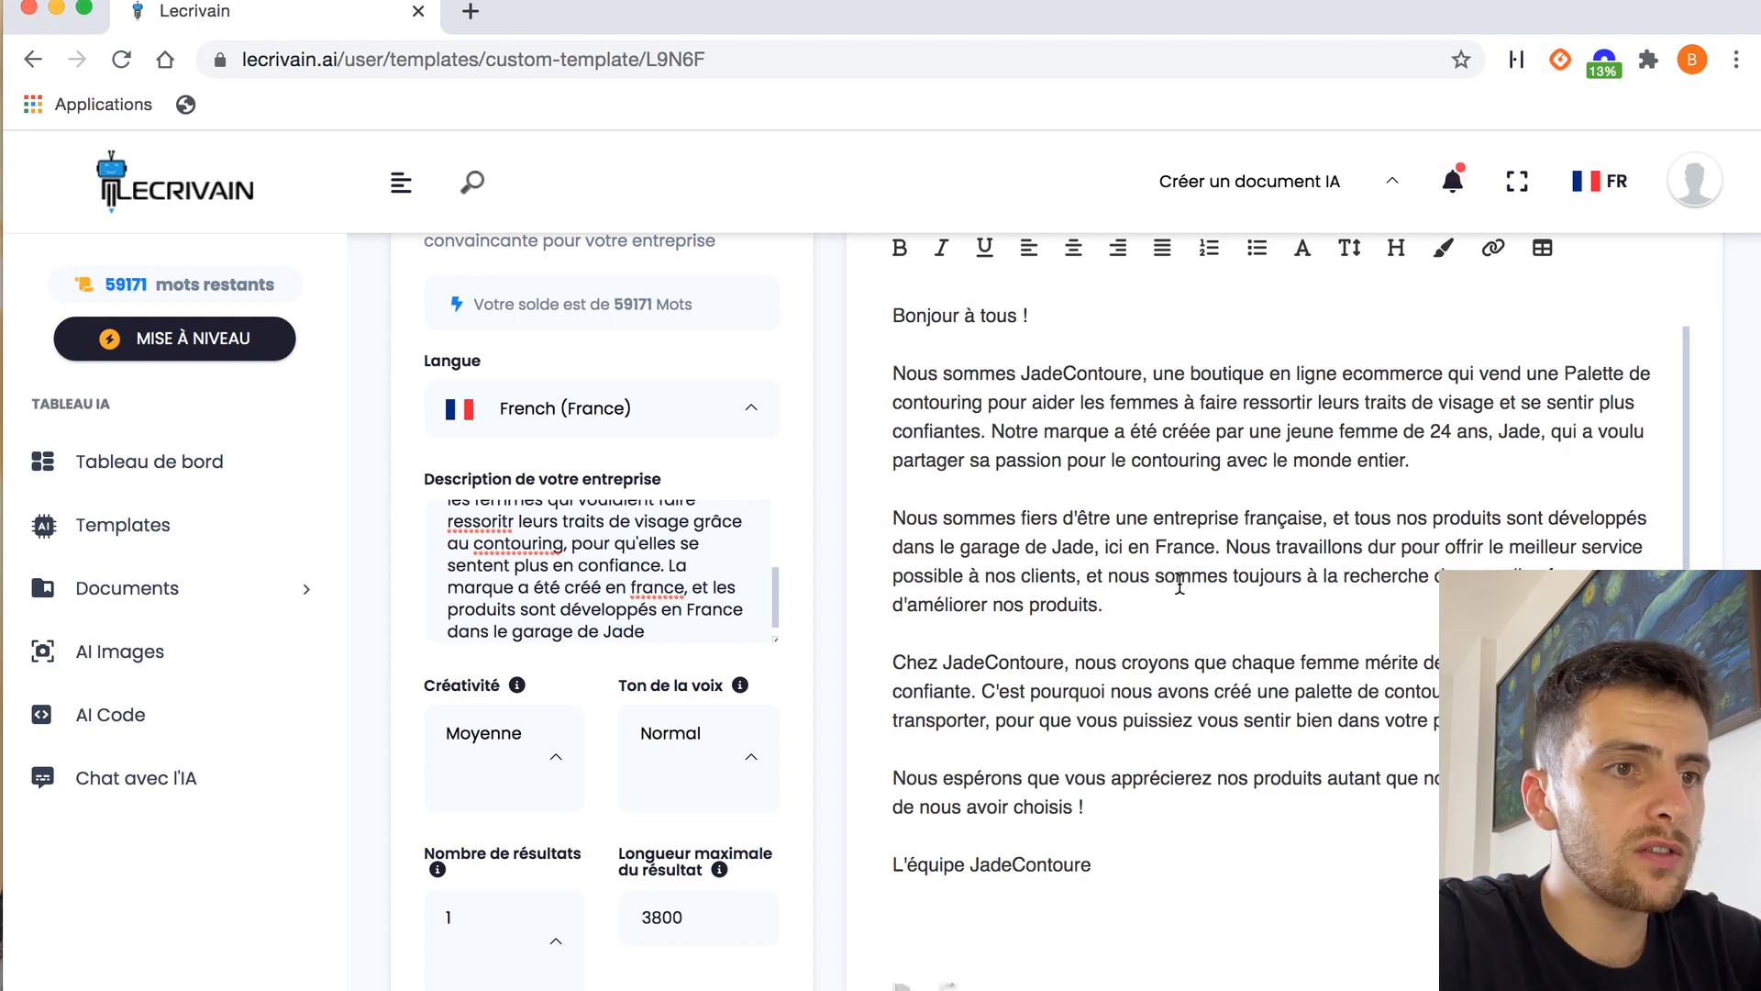
# Read through the generated "À propos de nous" text and compare it with the company description entered
pyautogui.scroll(-2, 1180, 585)
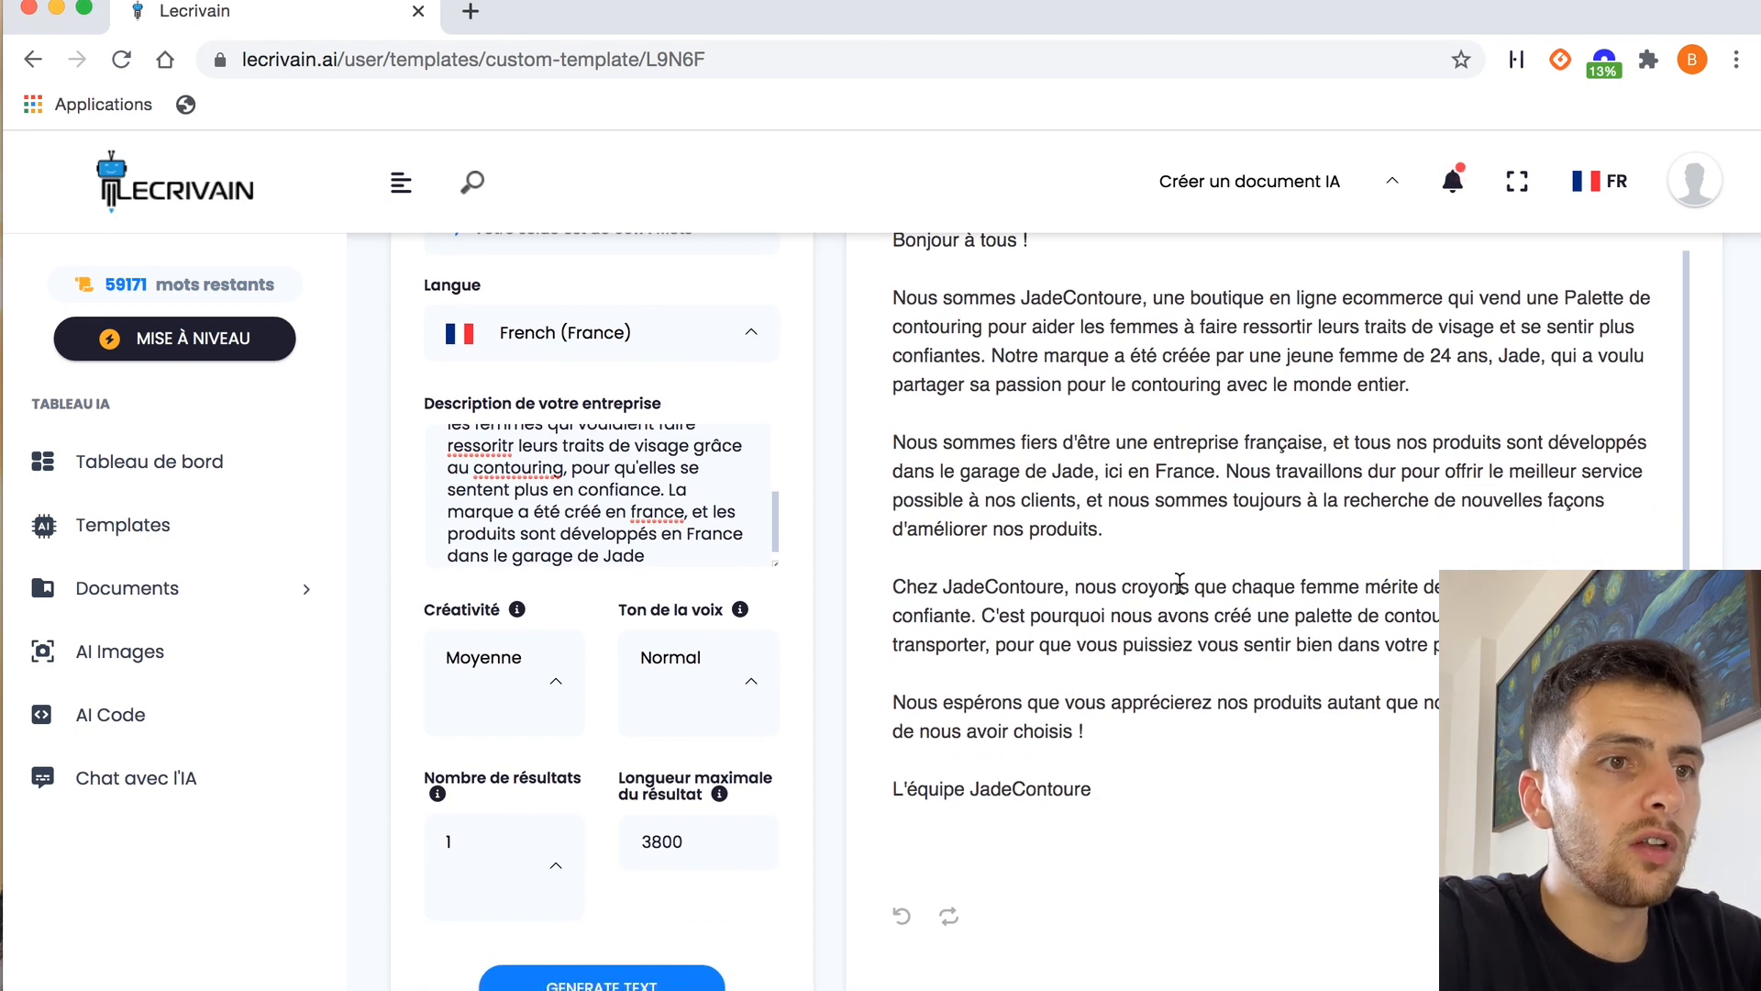
pyautogui.scroll(-1, 1179, 584)
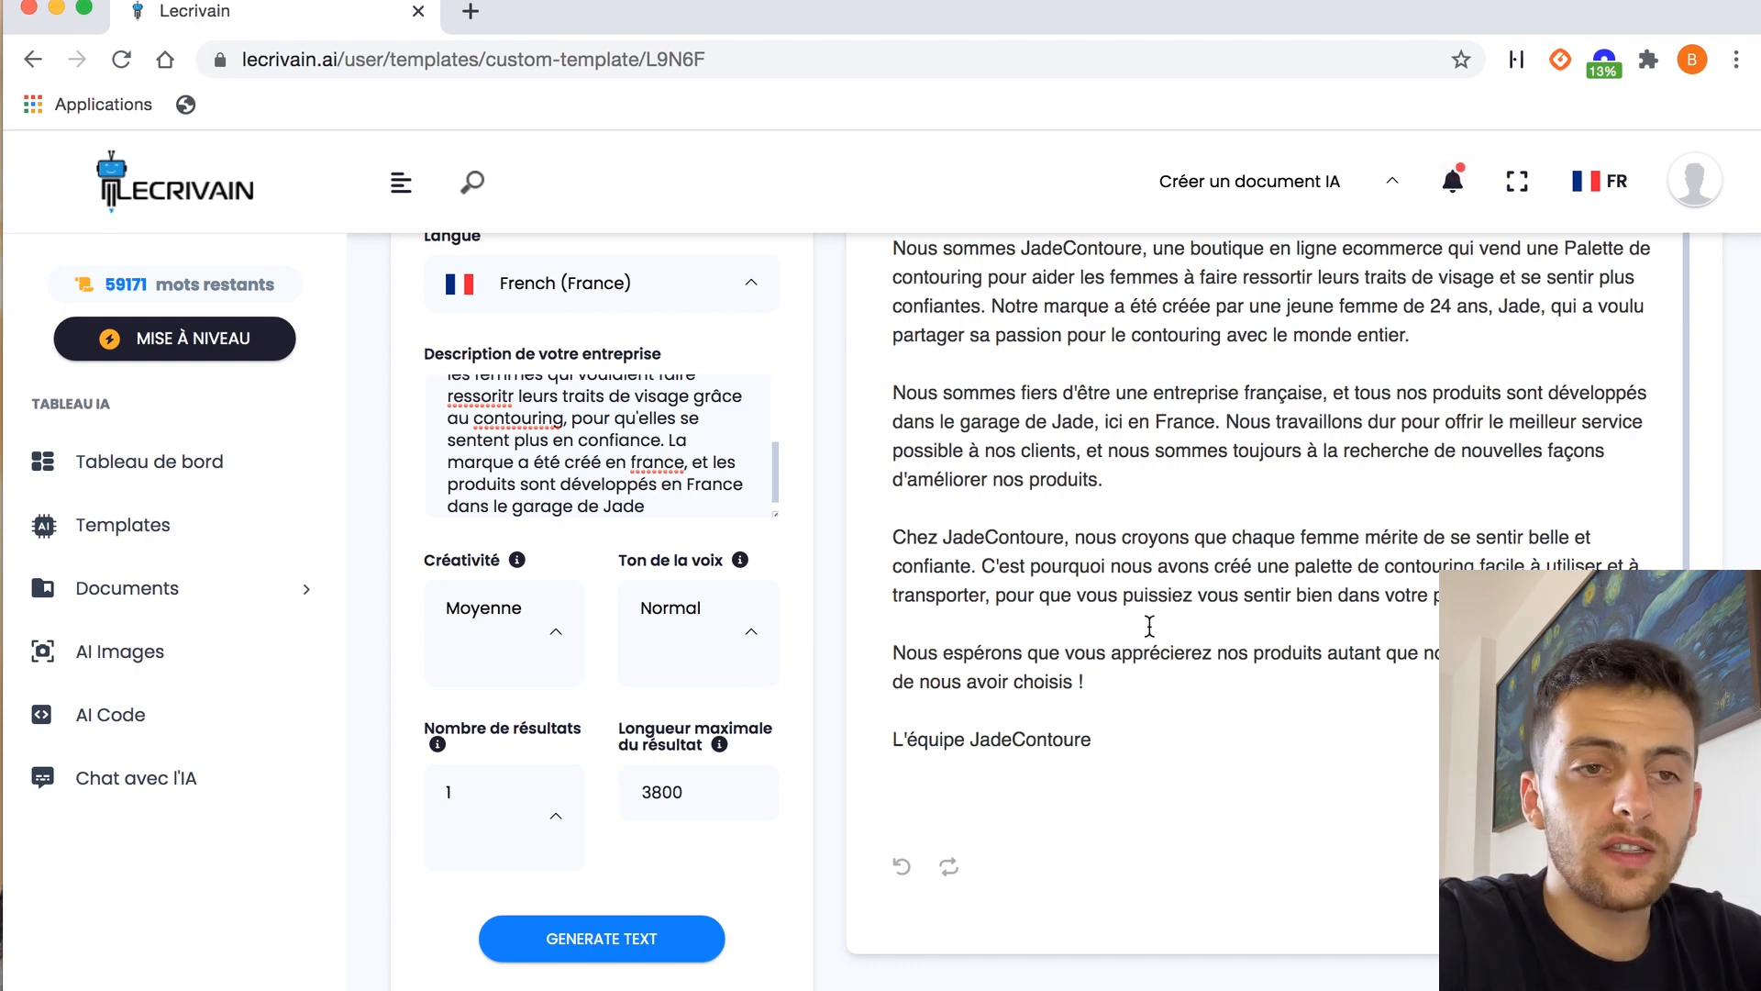
pyautogui.scroll(-1, 1169, 616)
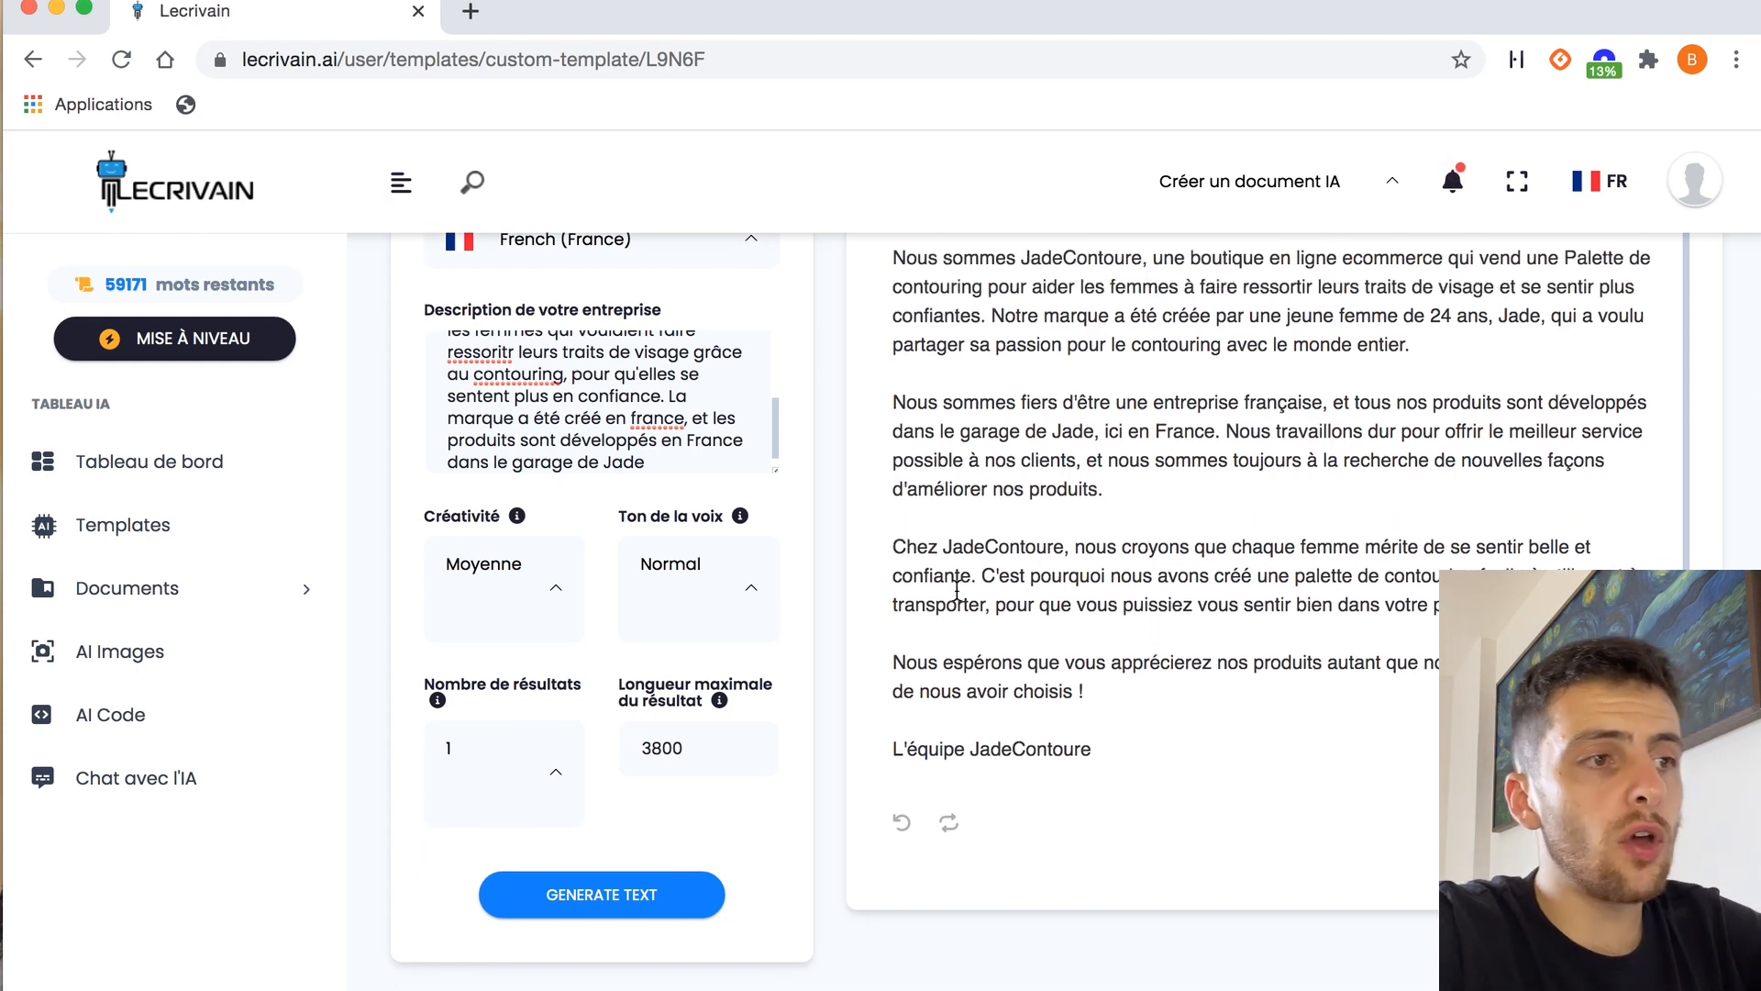
pyautogui.scroll(3, 833, 531)
pyautogui.click(580, 557)
pyautogui.scroll(1, 581, 557)
pyautogui.scroll(2, 580, 556)
pyautogui.scroll(-4, 581, 556)
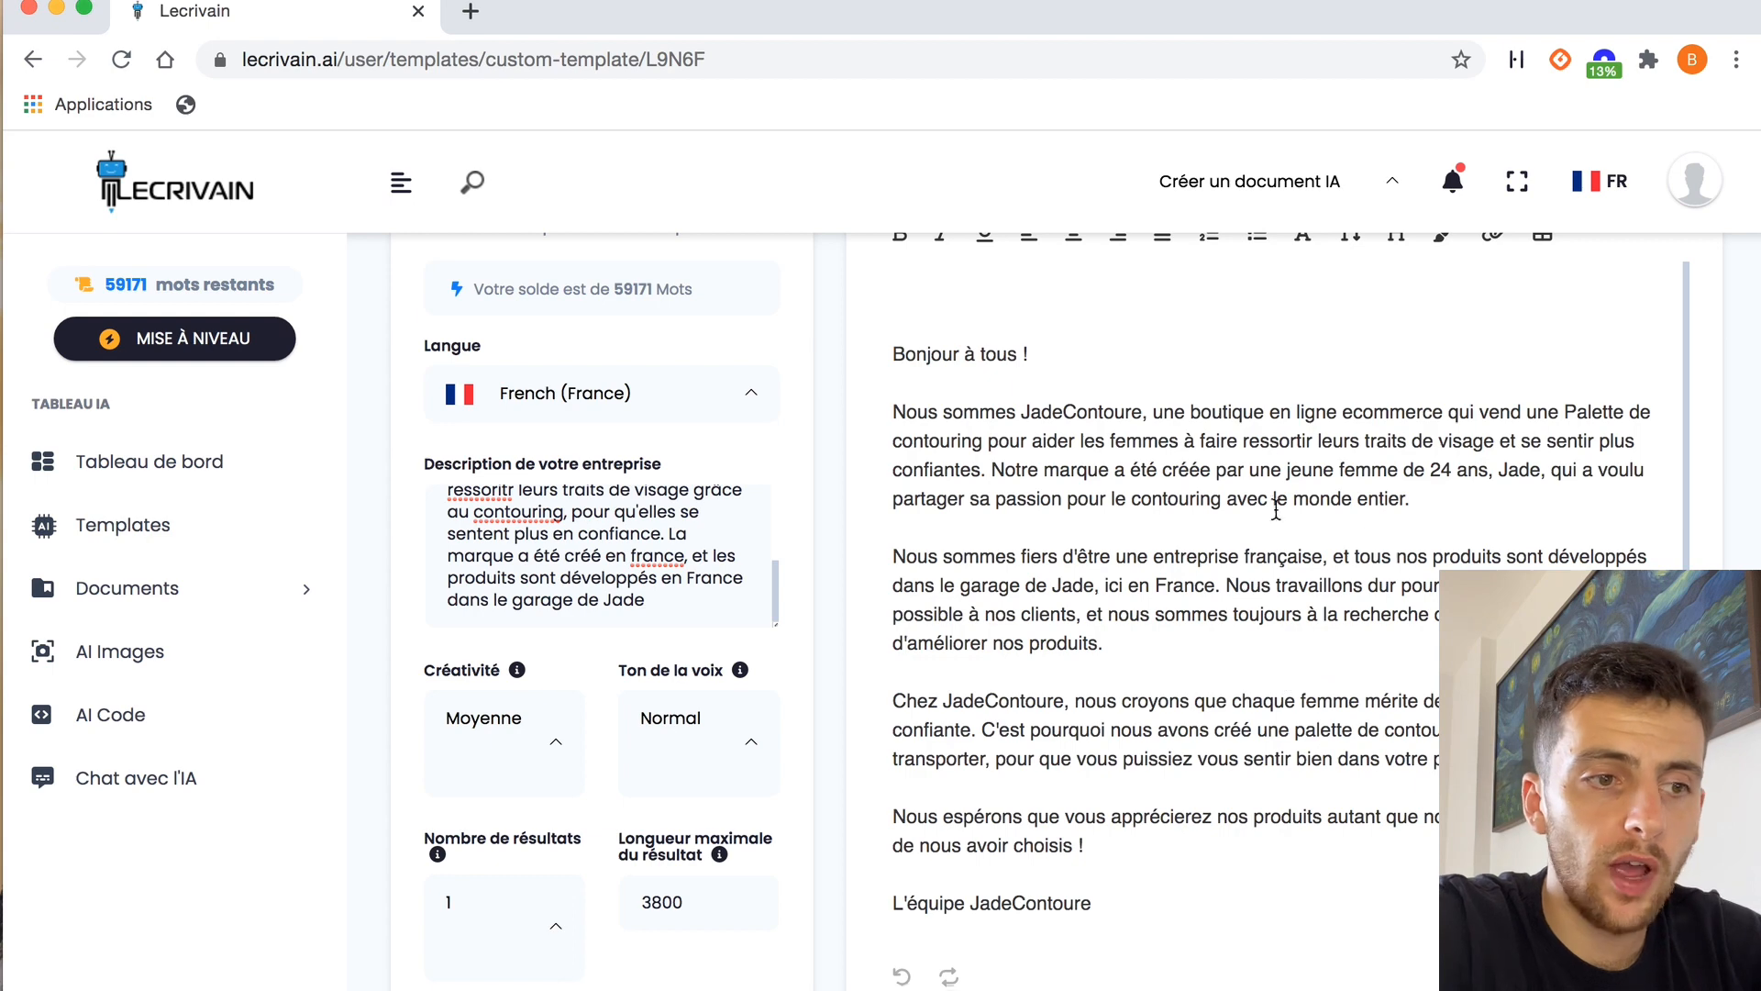
pyautogui.scroll(-1, 1197, 555)
pyautogui.scroll(1, 1196, 556)
pyautogui.scroll(-1, 1197, 556)
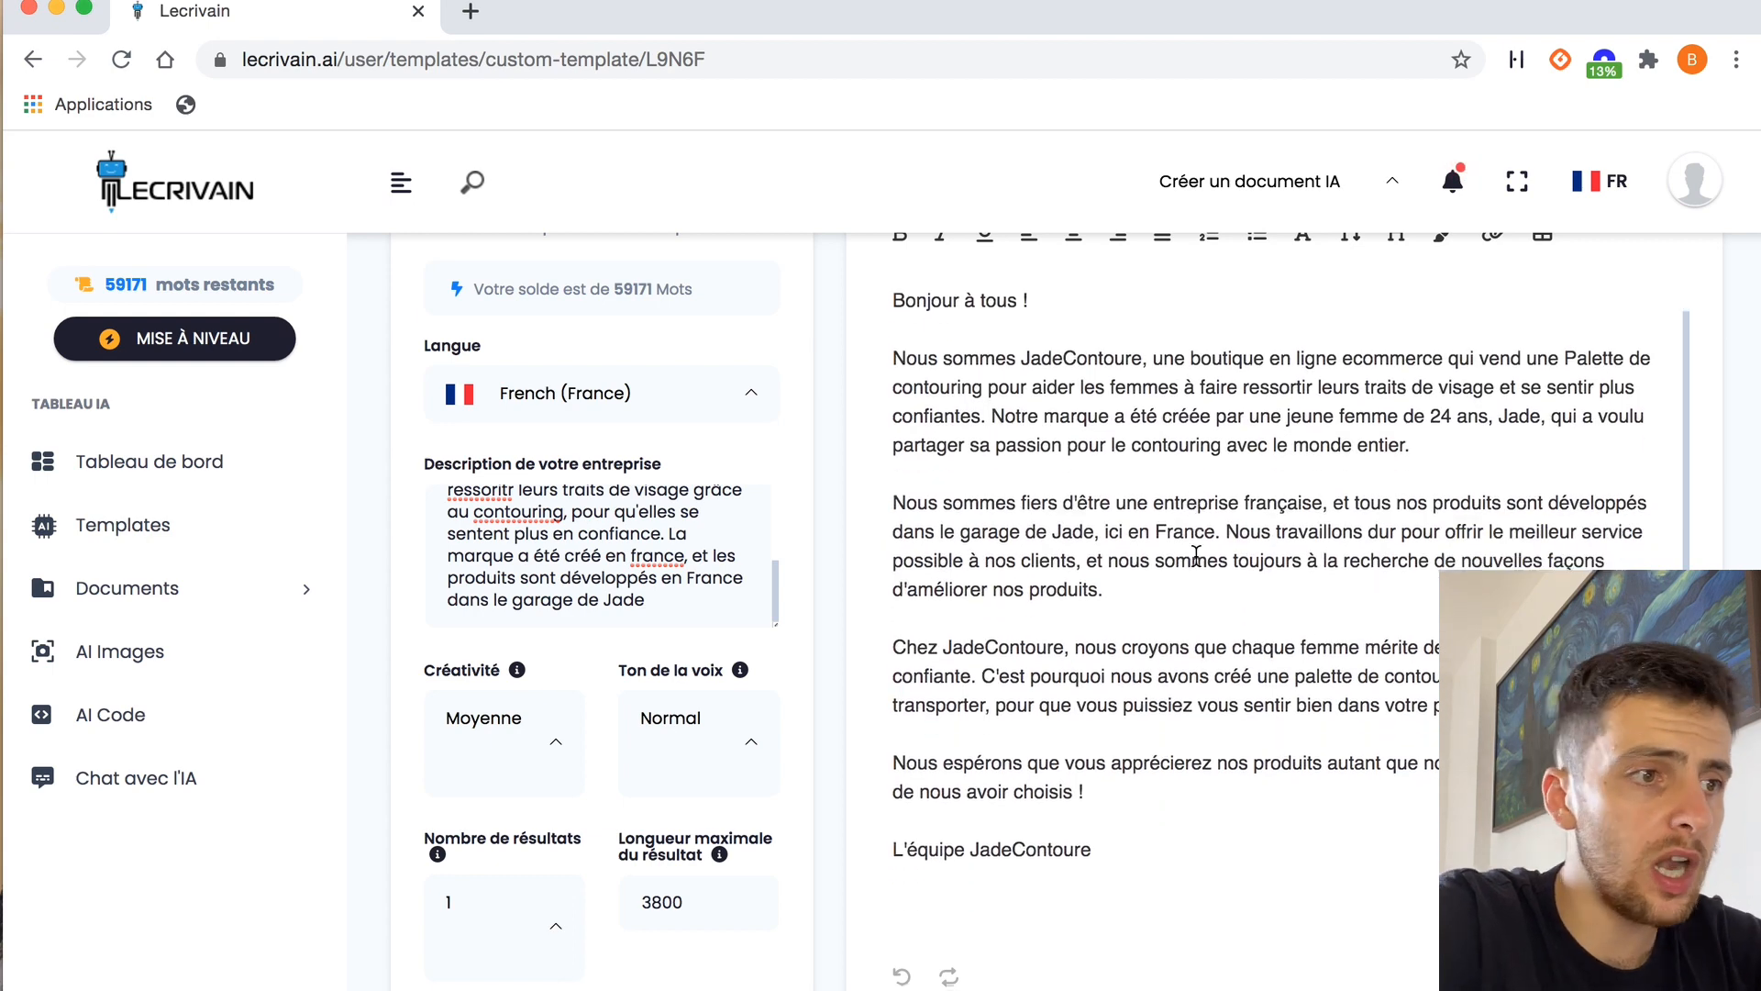
pyautogui.scroll(4, 1196, 556)
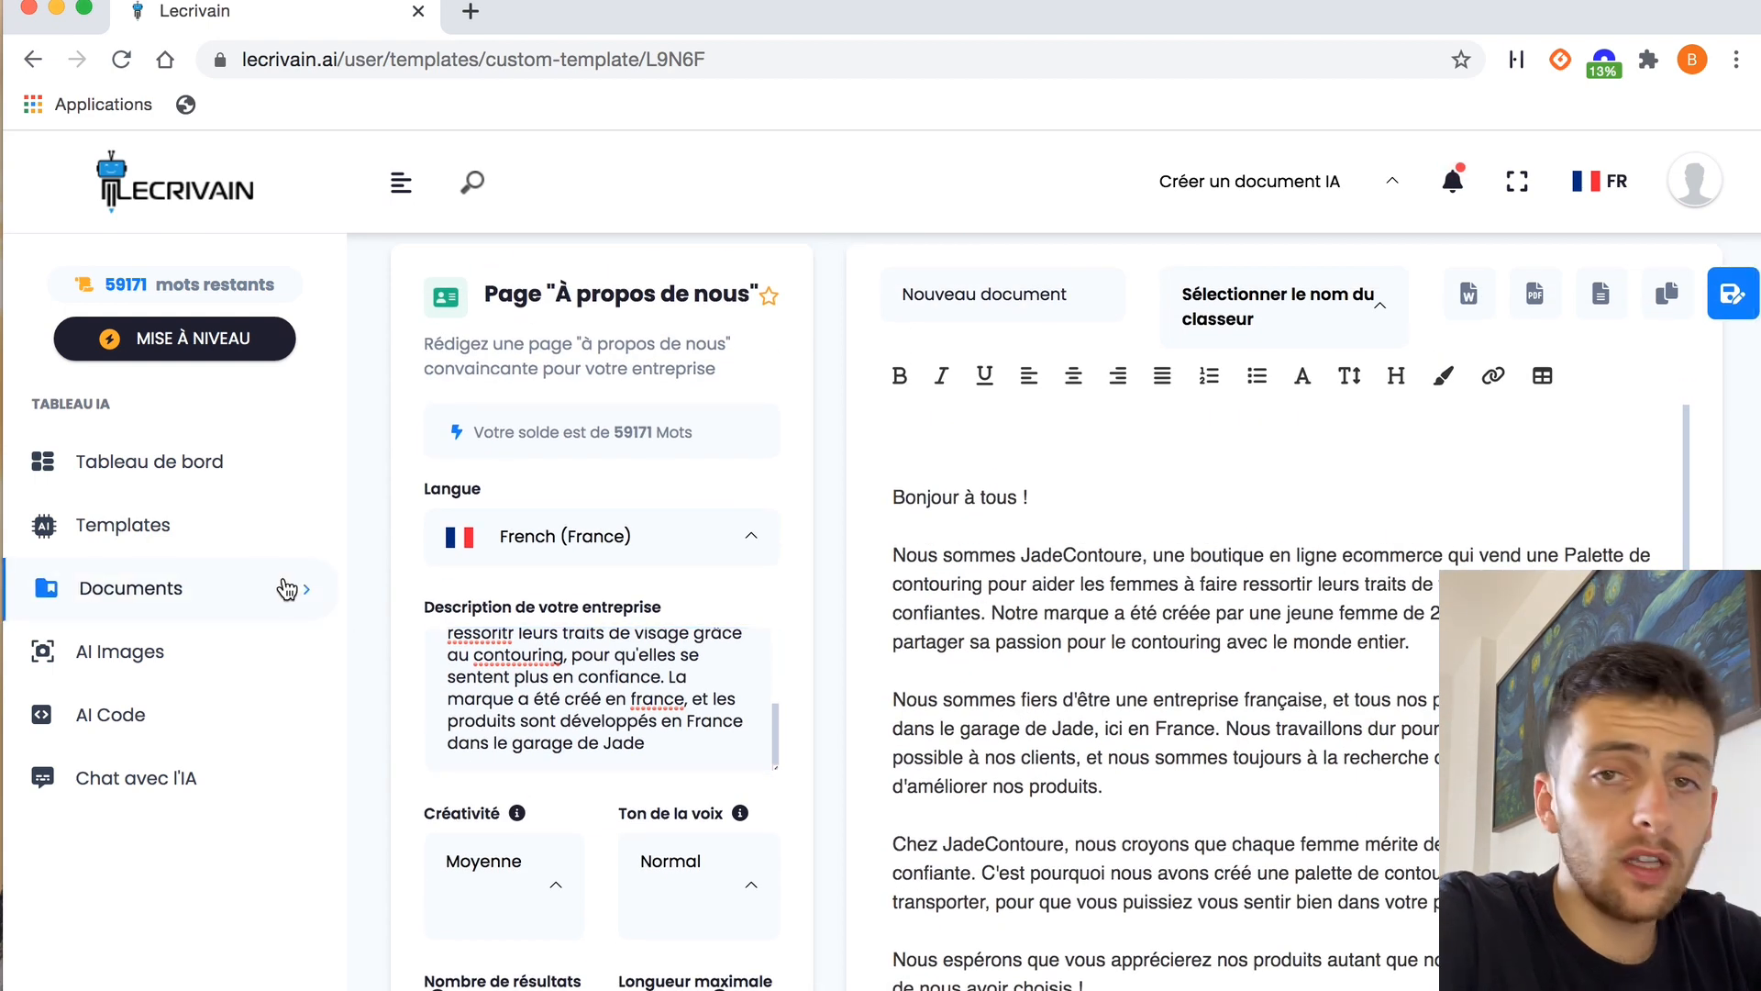
# Return to the templates and open the "Liste bénéfices produit" template in the Site Web & Ecommerce category
pyautogui.click(207, 534)
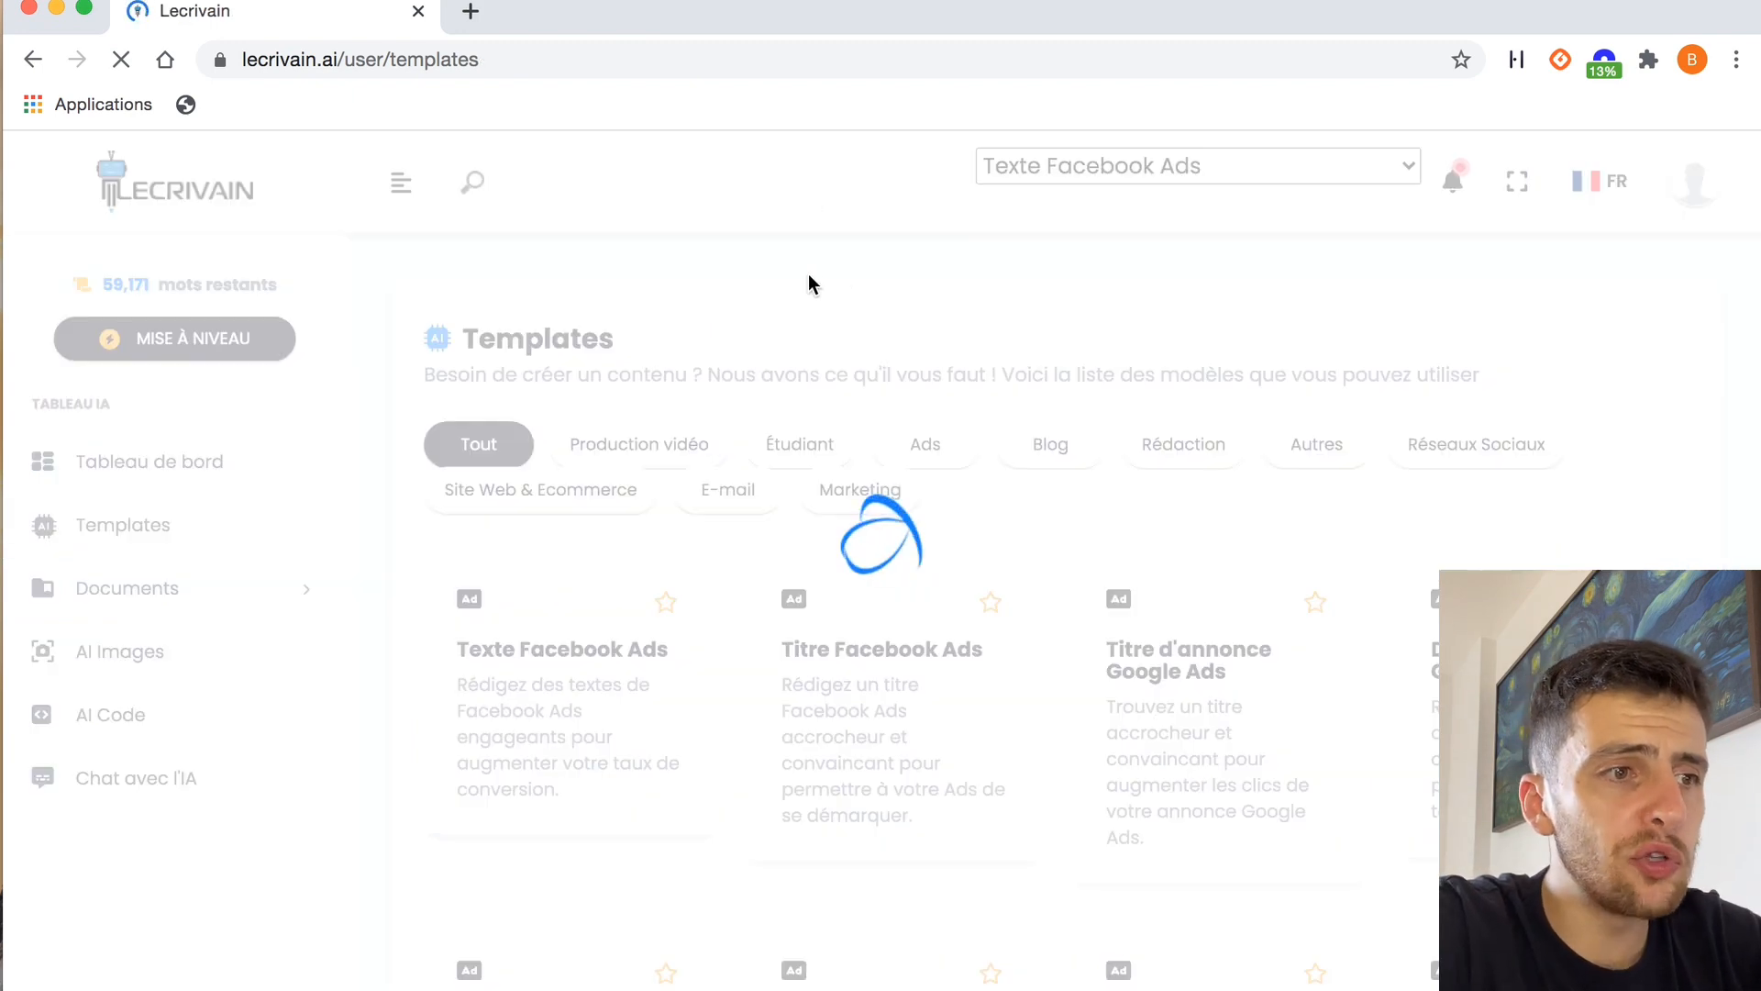
pyautogui.click(574, 495)
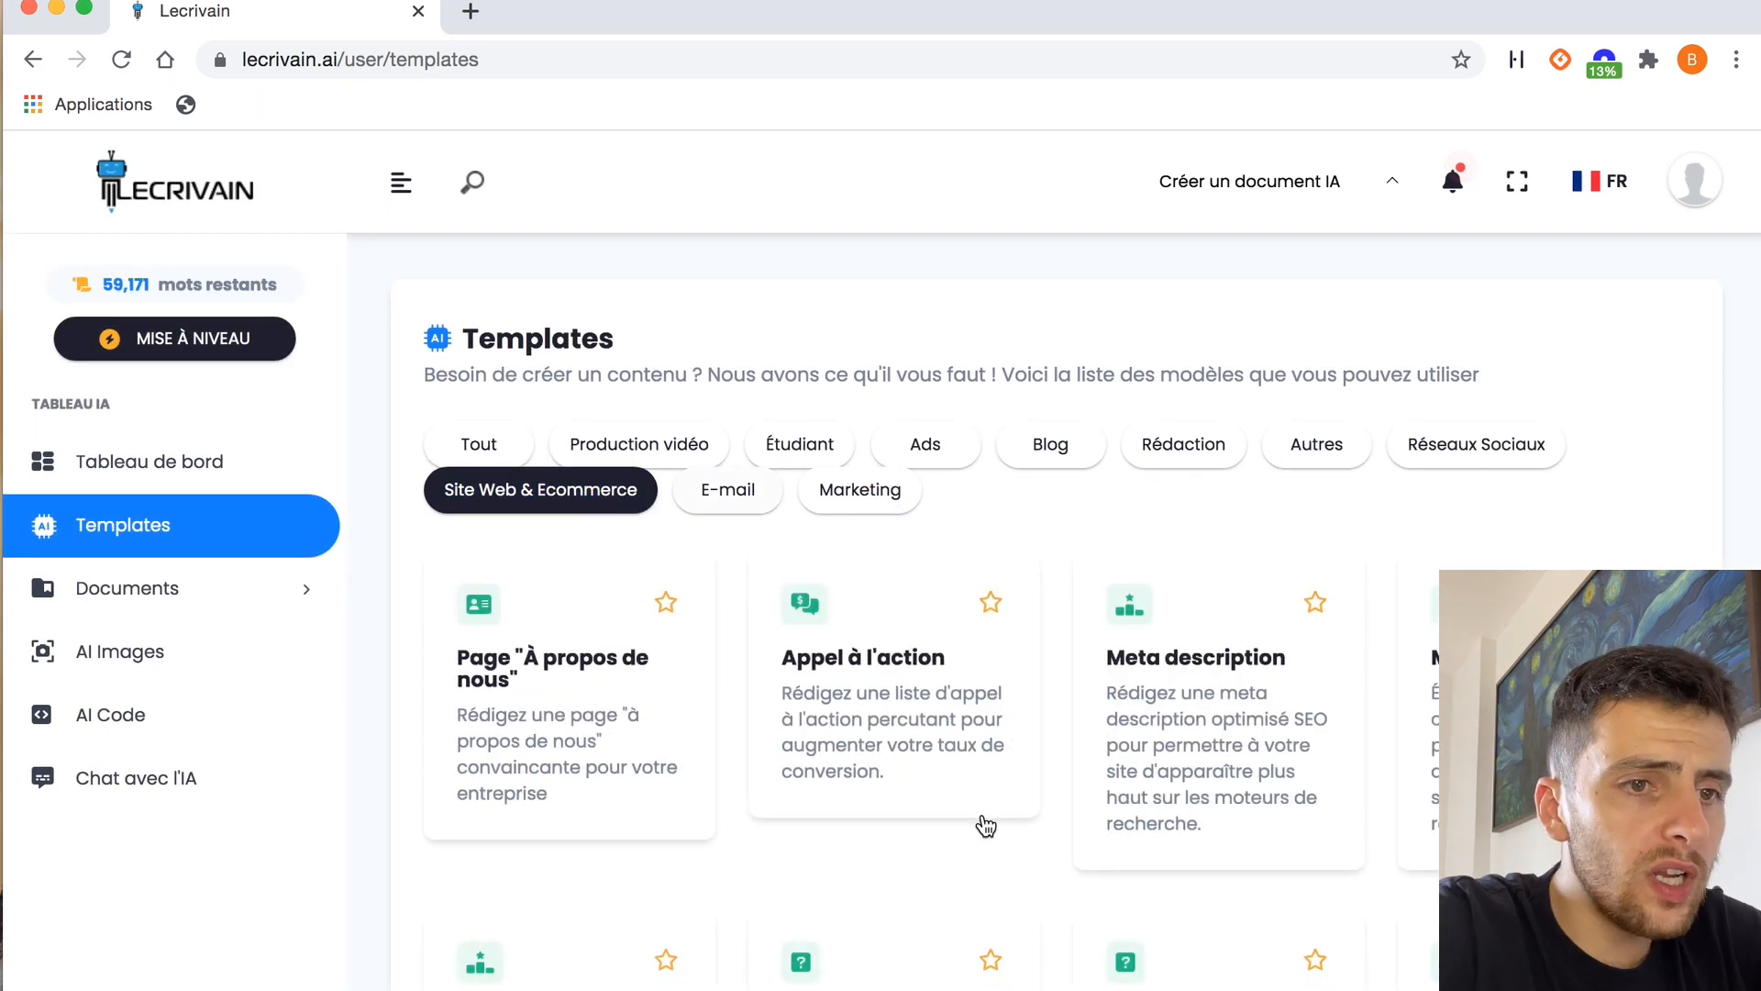
pyautogui.scroll(-10, 985, 823)
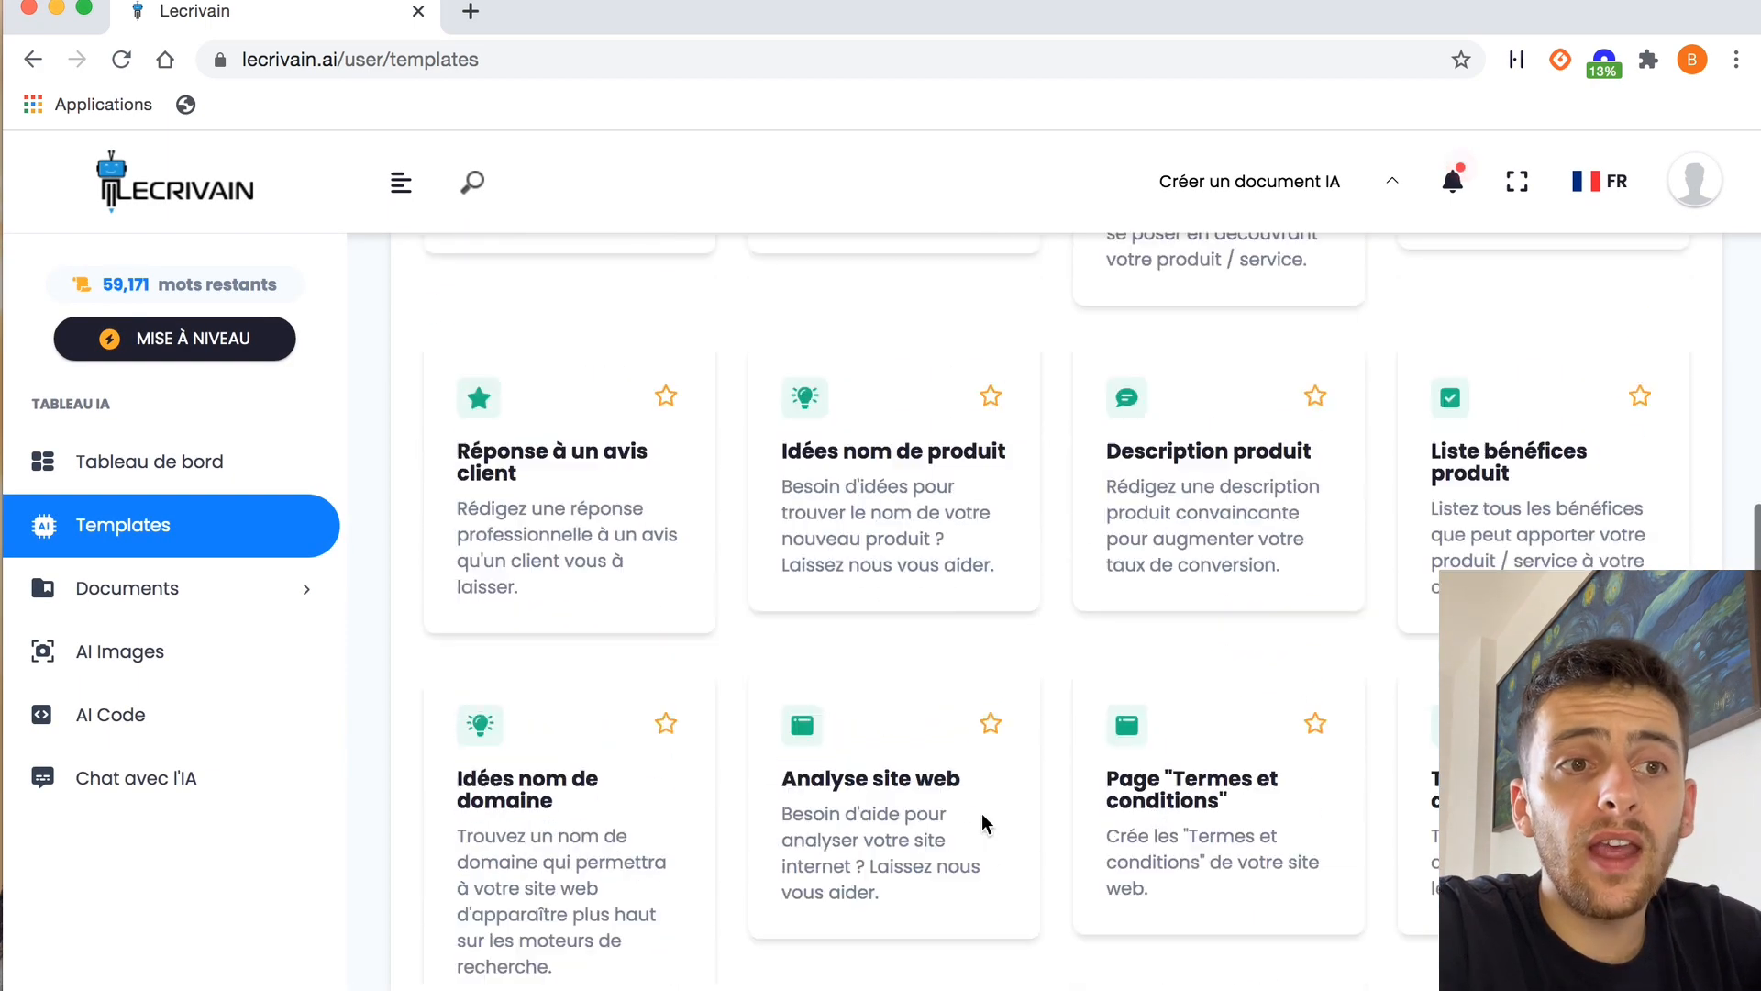
pyautogui.click(1569, 493)
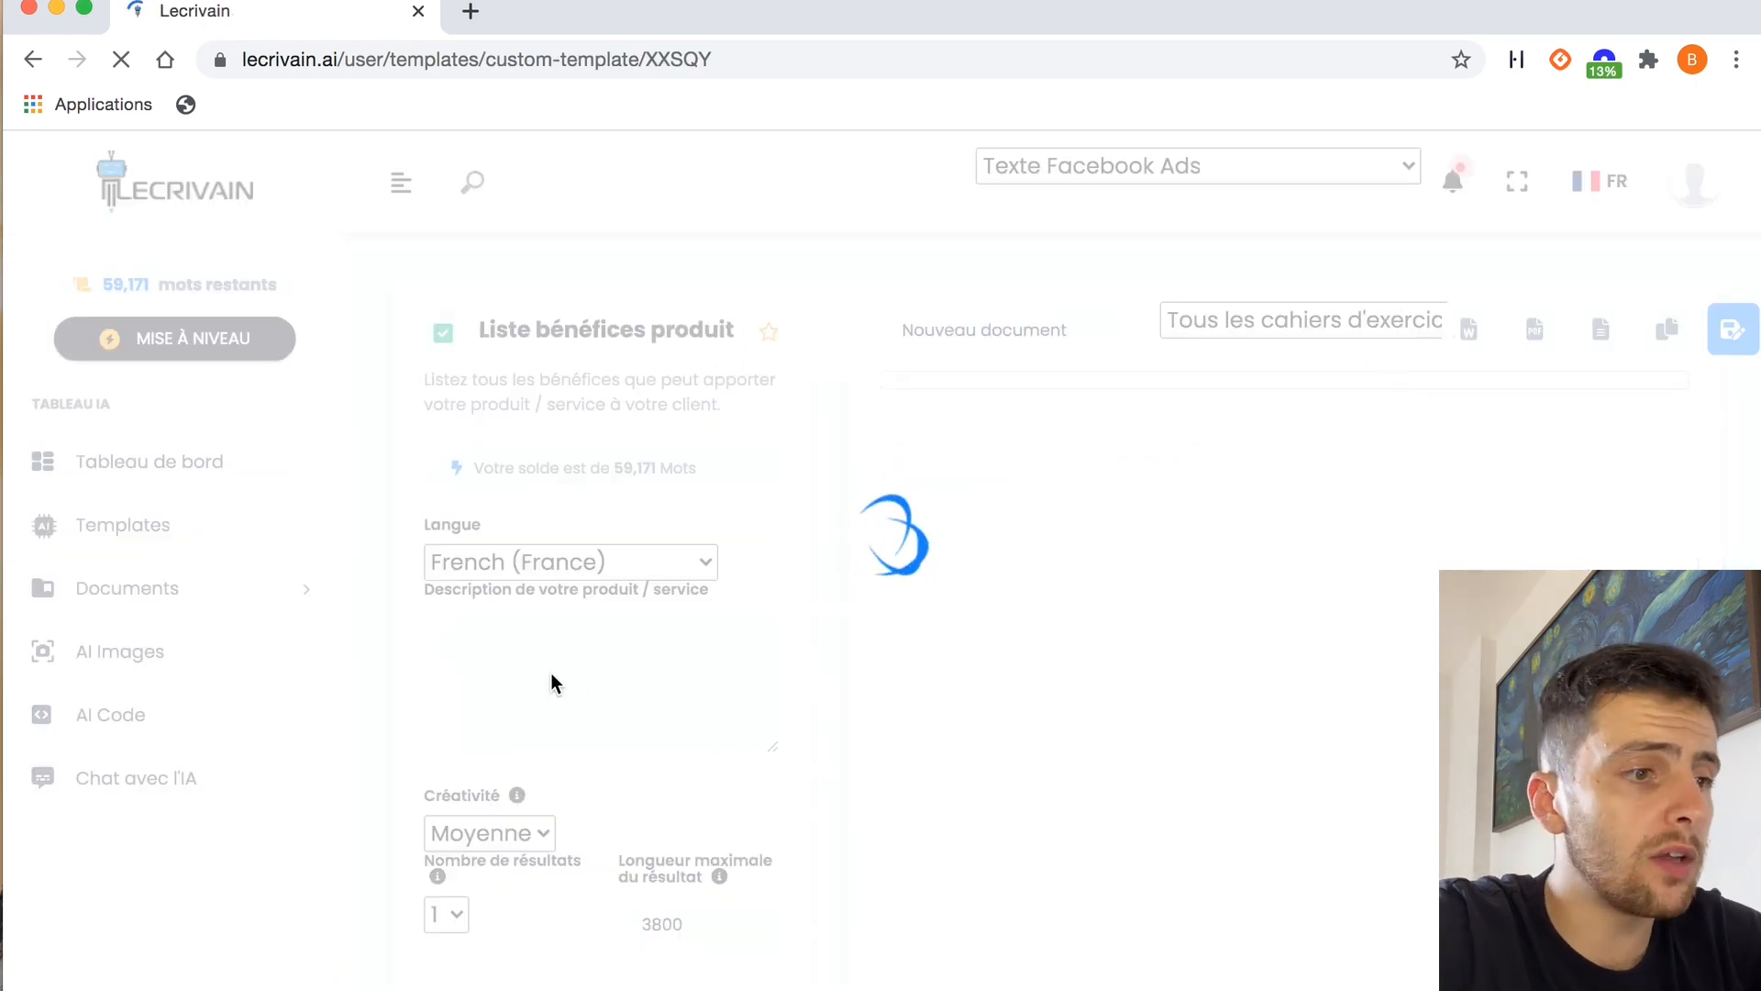
# Paste "Palette de contouring" as the product description and generate the list of product benefits
pyautogui.click(477, 711)
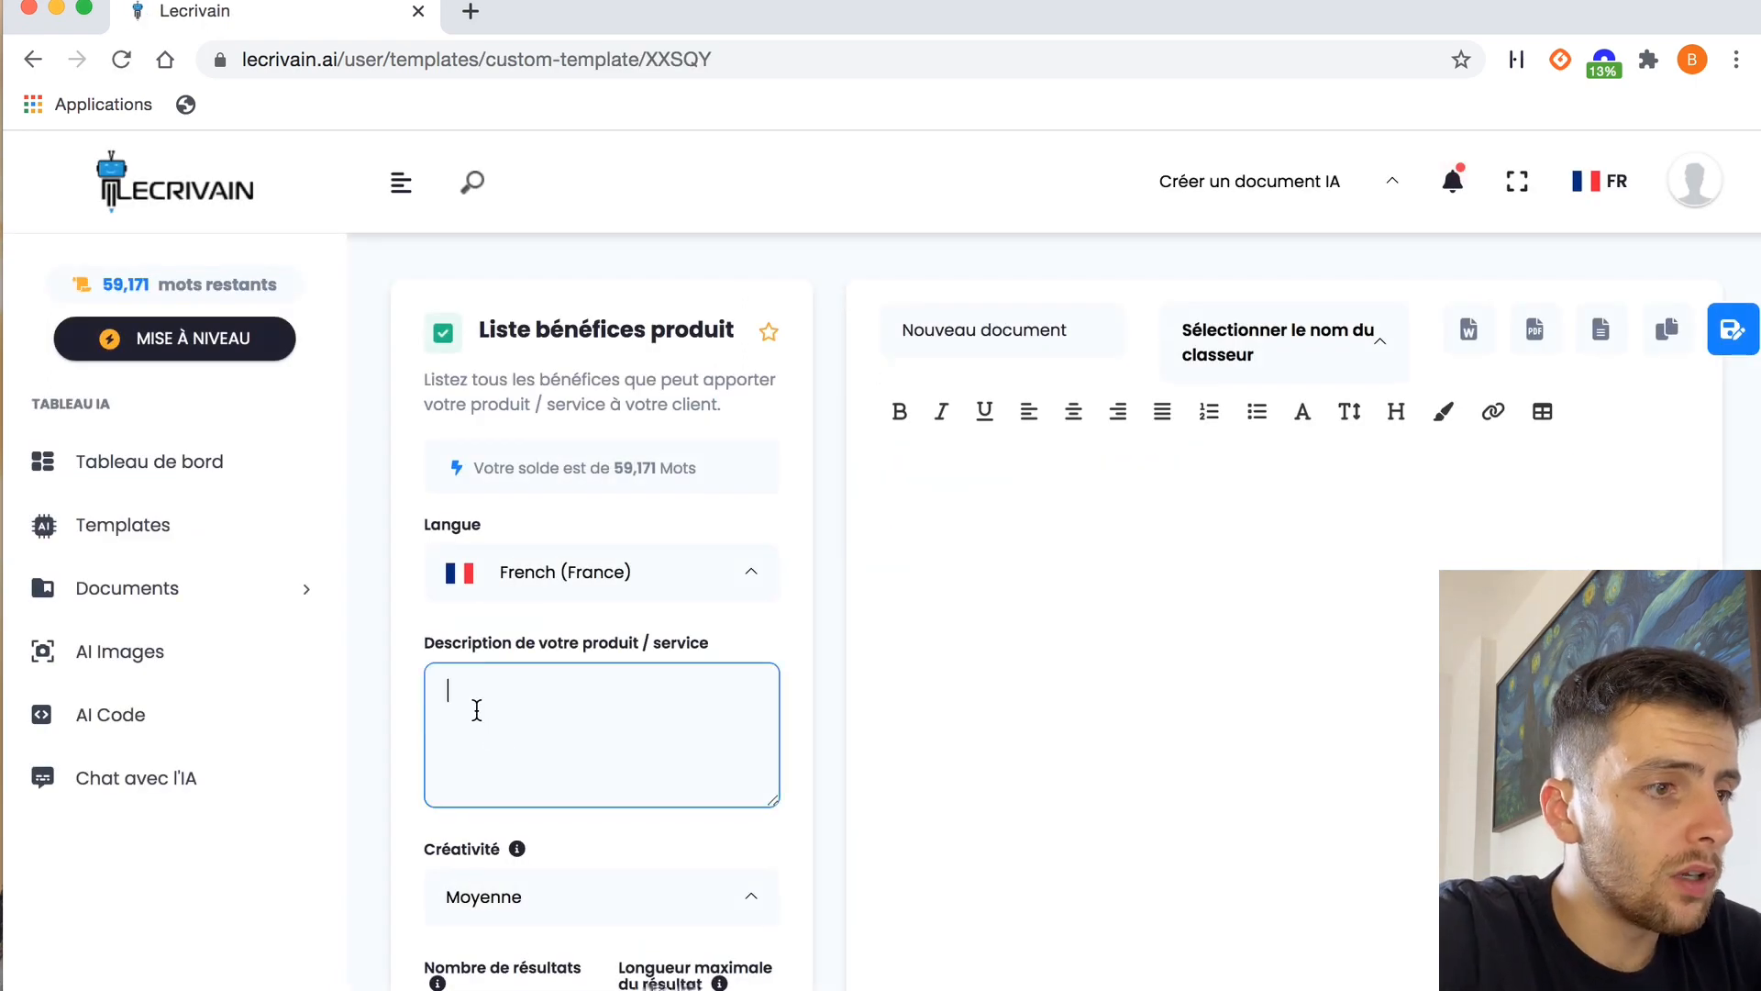
pyautogui.write('Palette de contouring')
pyautogui.scroll(-5, 696, 637)
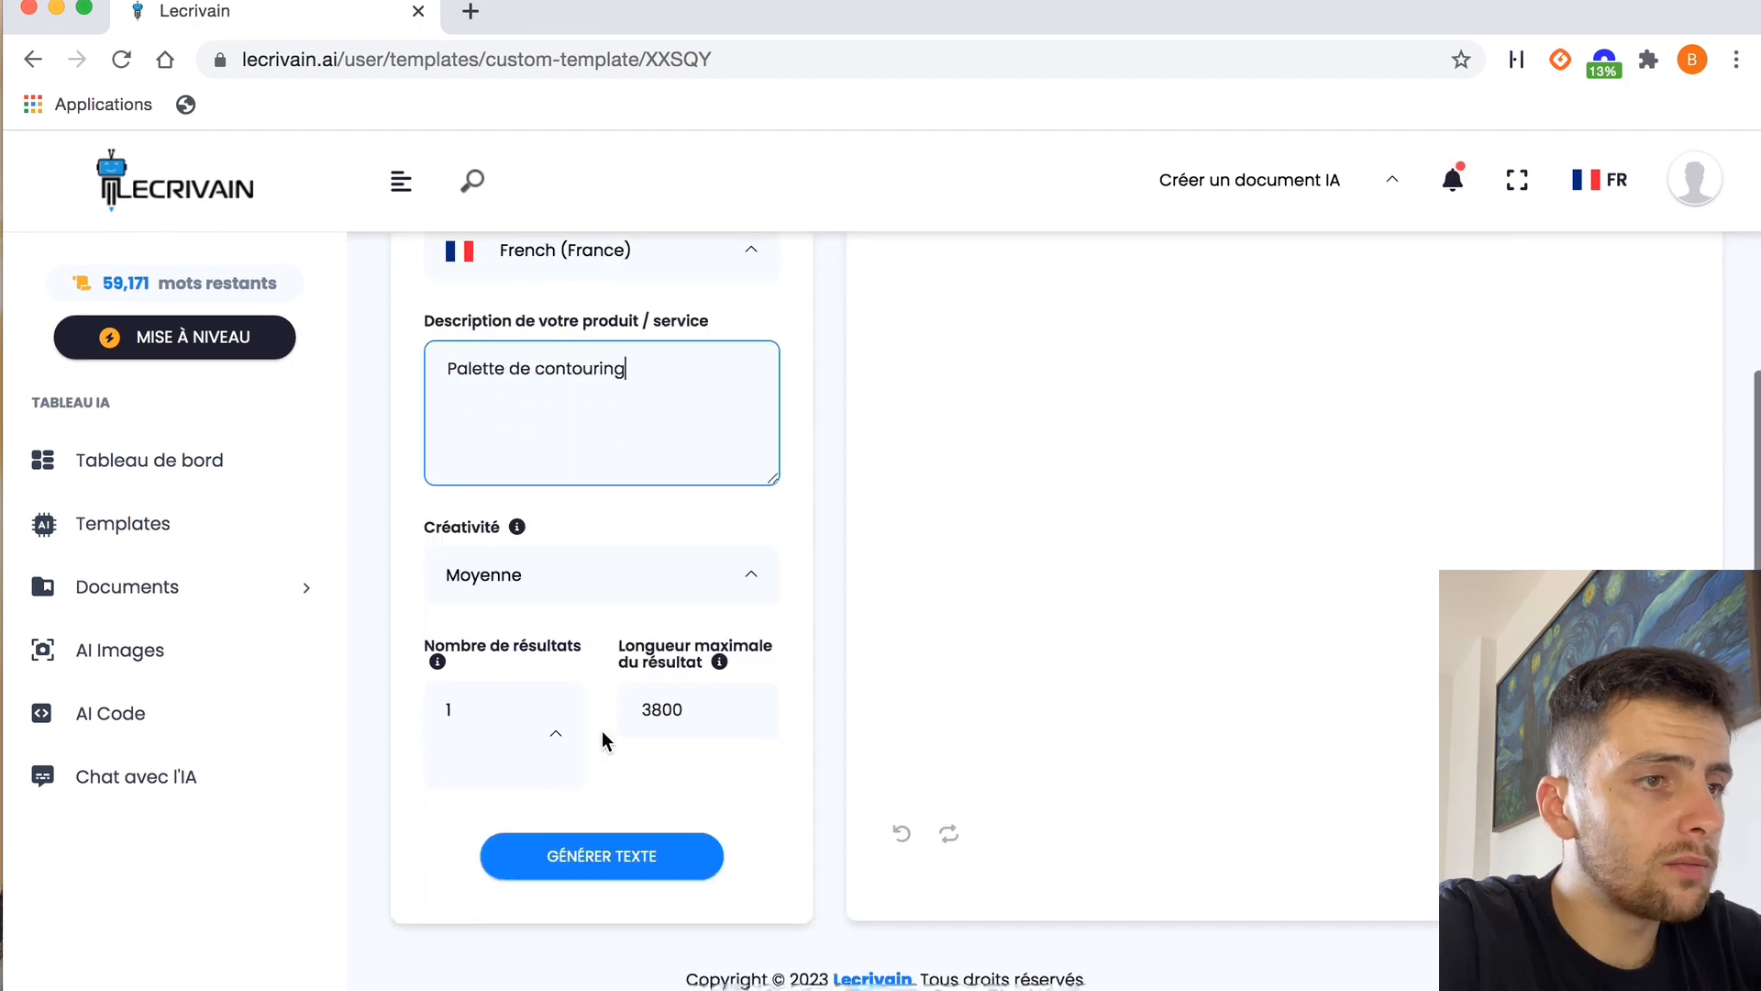
pyautogui.click(599, 841)
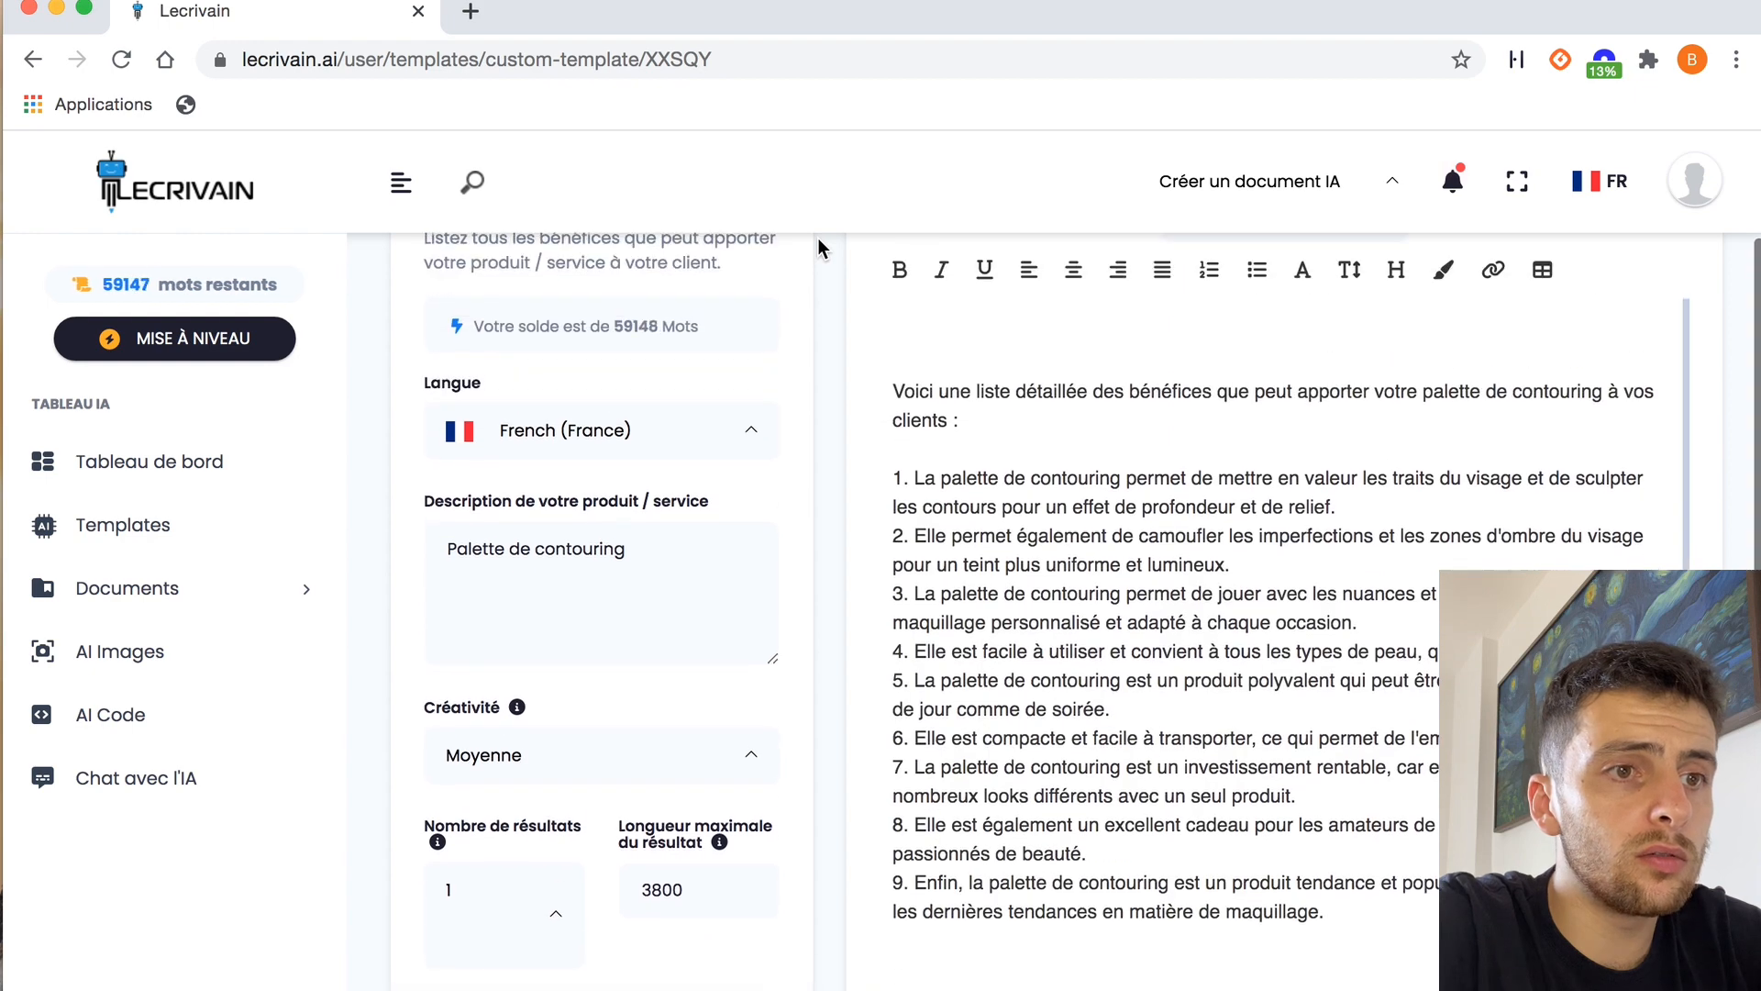
pyautogui.scroll(-1, 1170, 572)
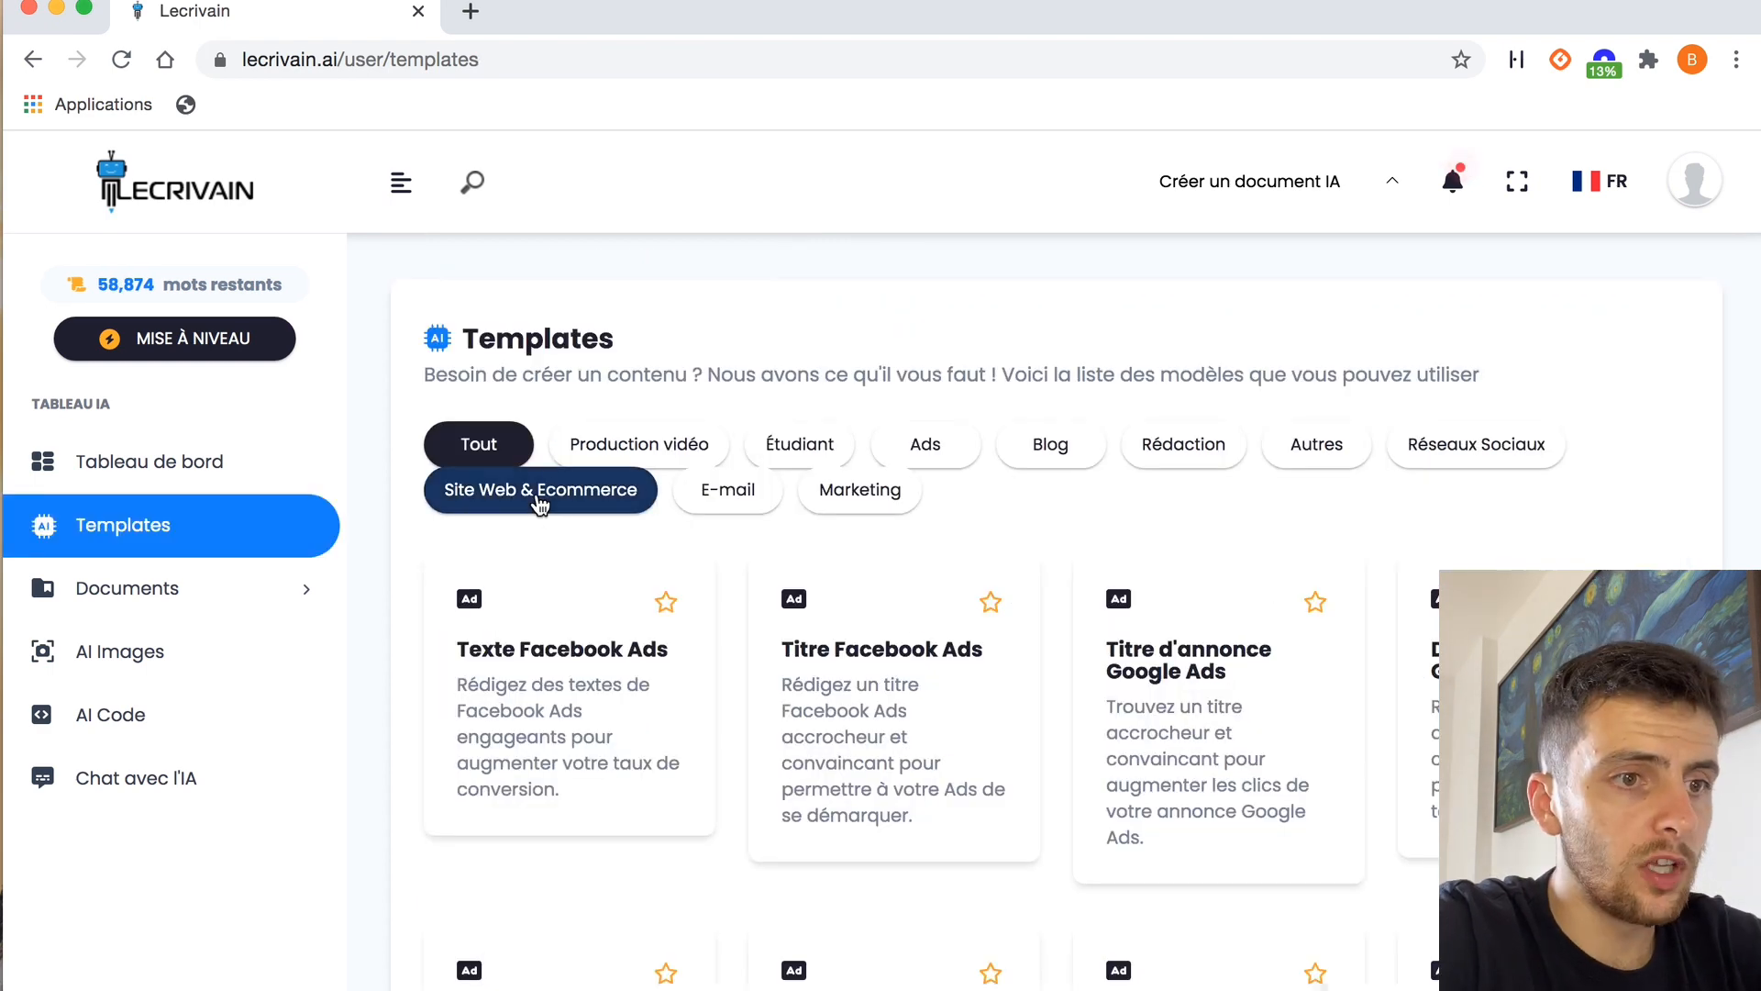
# Open the "Description produit" template in the Site Web & Ecommerce category
pyautogui.click(553, 496)
pyautogui.scroll(-10, 874, 683)
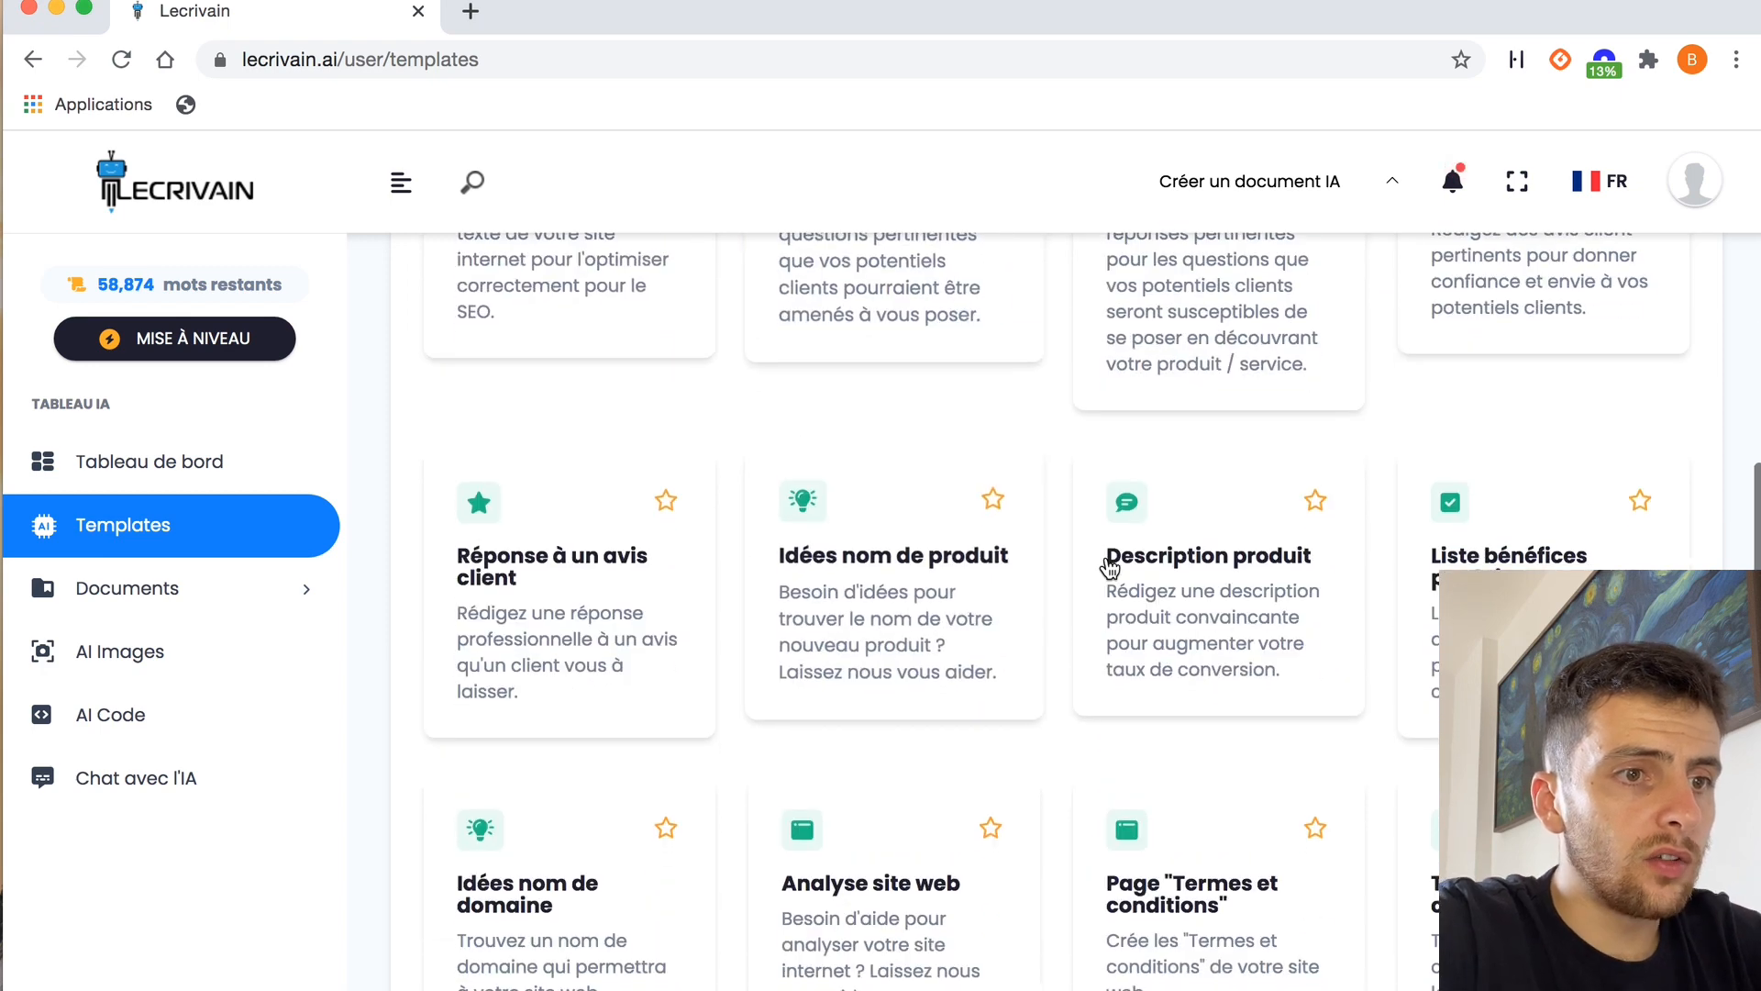
pyautogui.click(1211, 580)
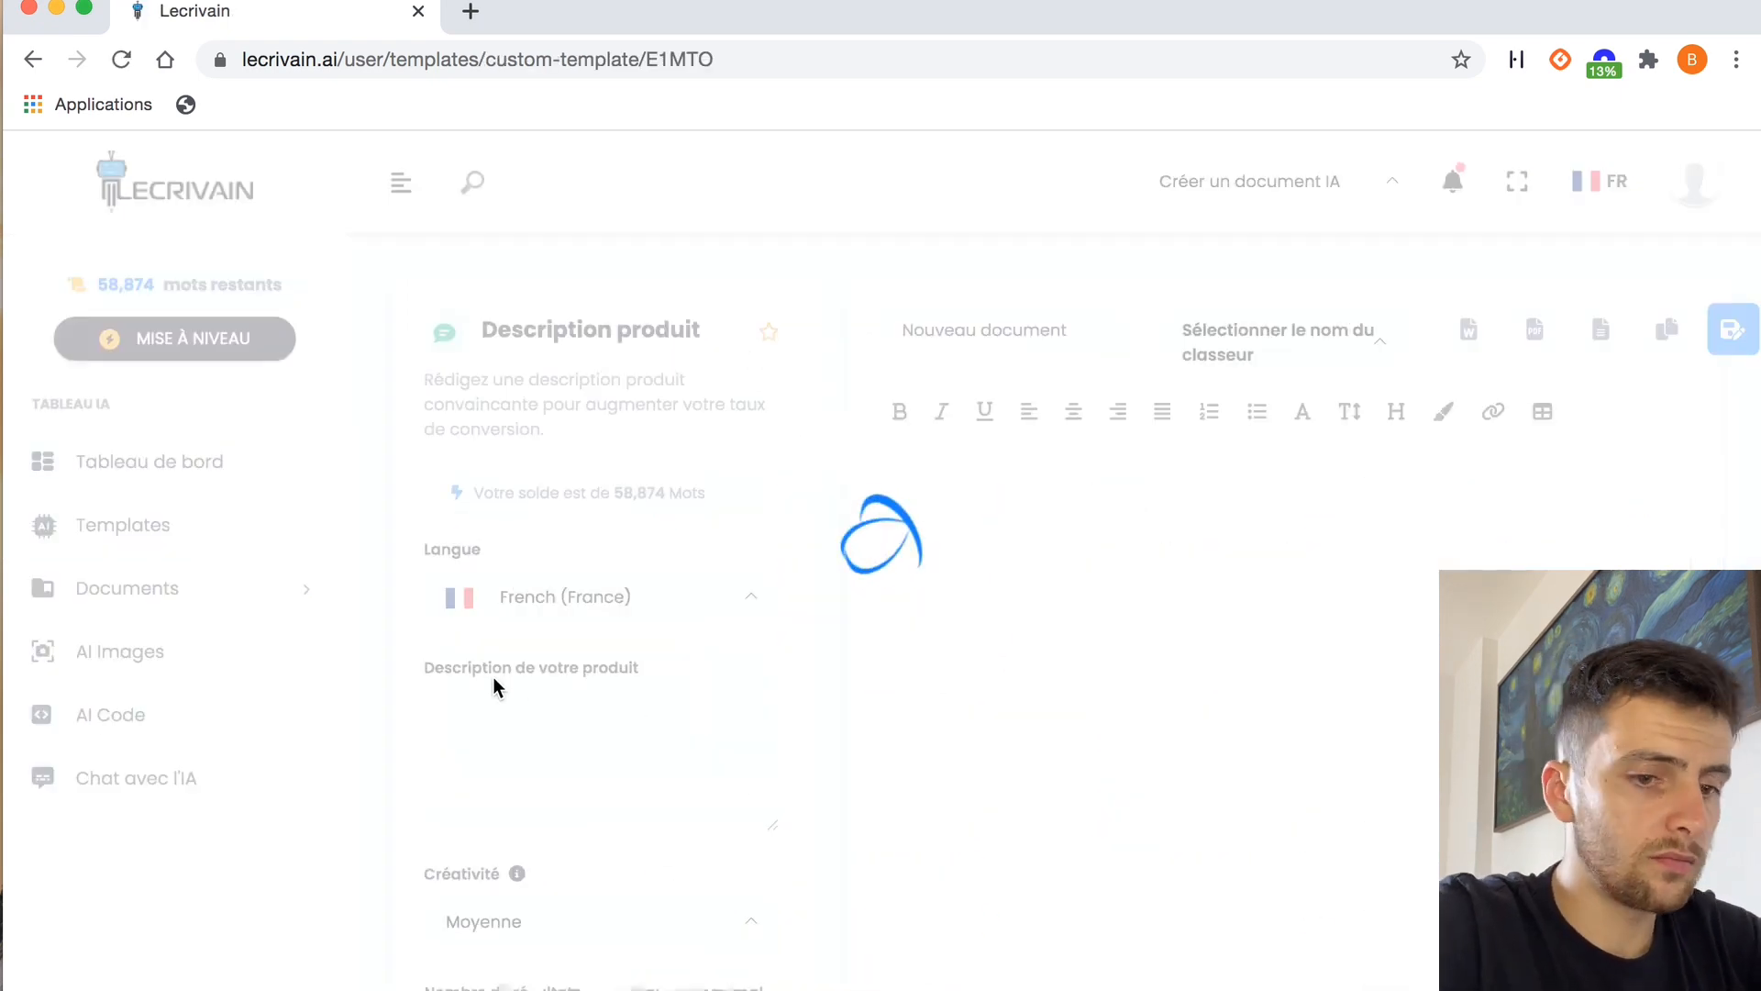
# Enter "palette de contouring" as the product description, generate the product text and read through it
pyautogui.click(494, 723)
pyautogui.write('palette de contouring')
pyautogui.press('Return')
pyautogui.scroll(-4, 602, 551)
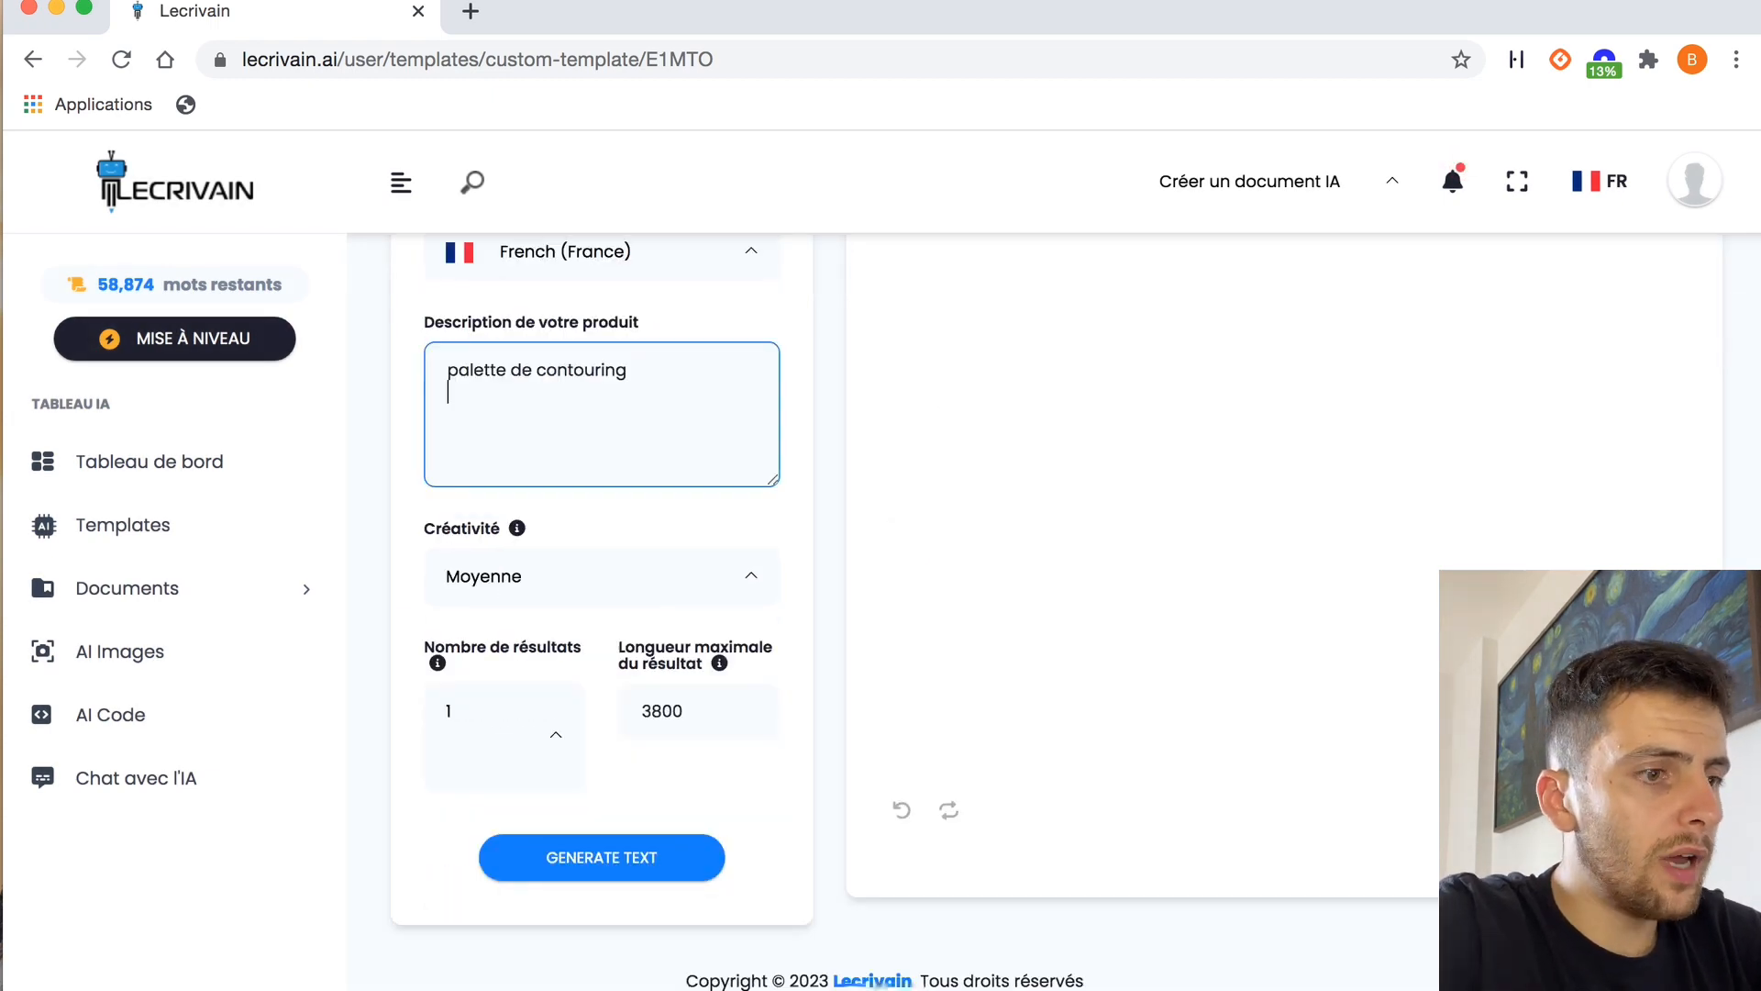
pyautogui.click(638, 855)
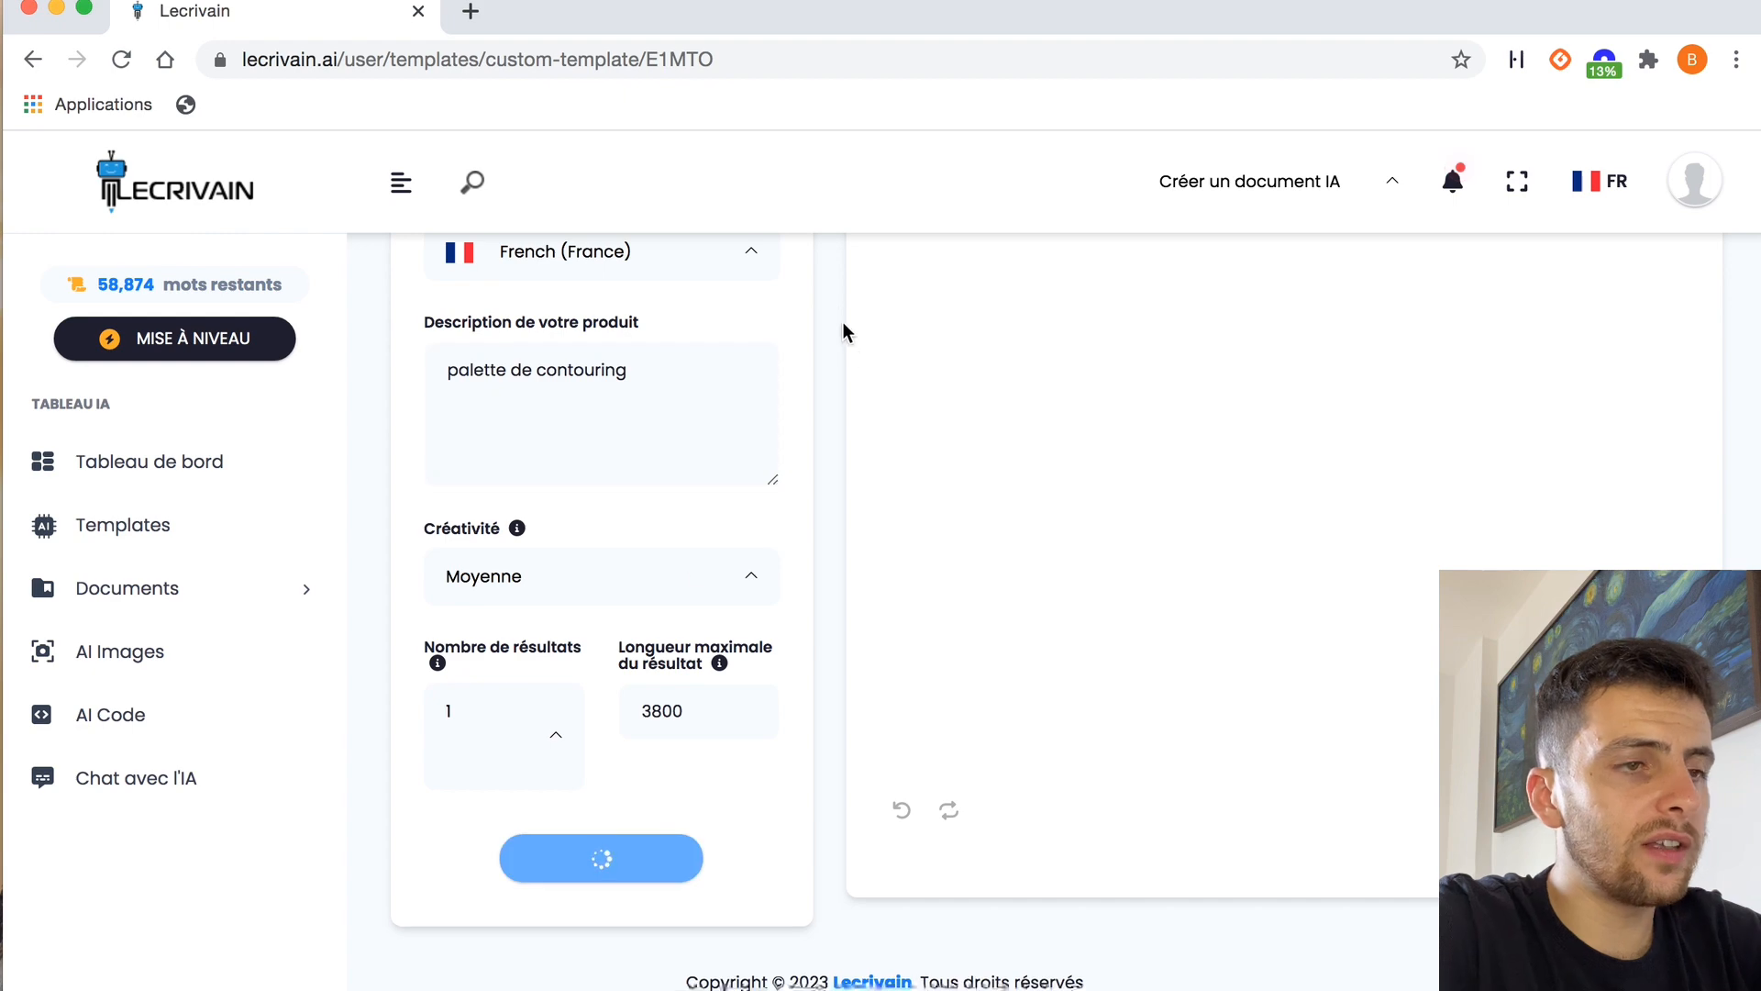
pyautogui.scroll(3, 819, 241)
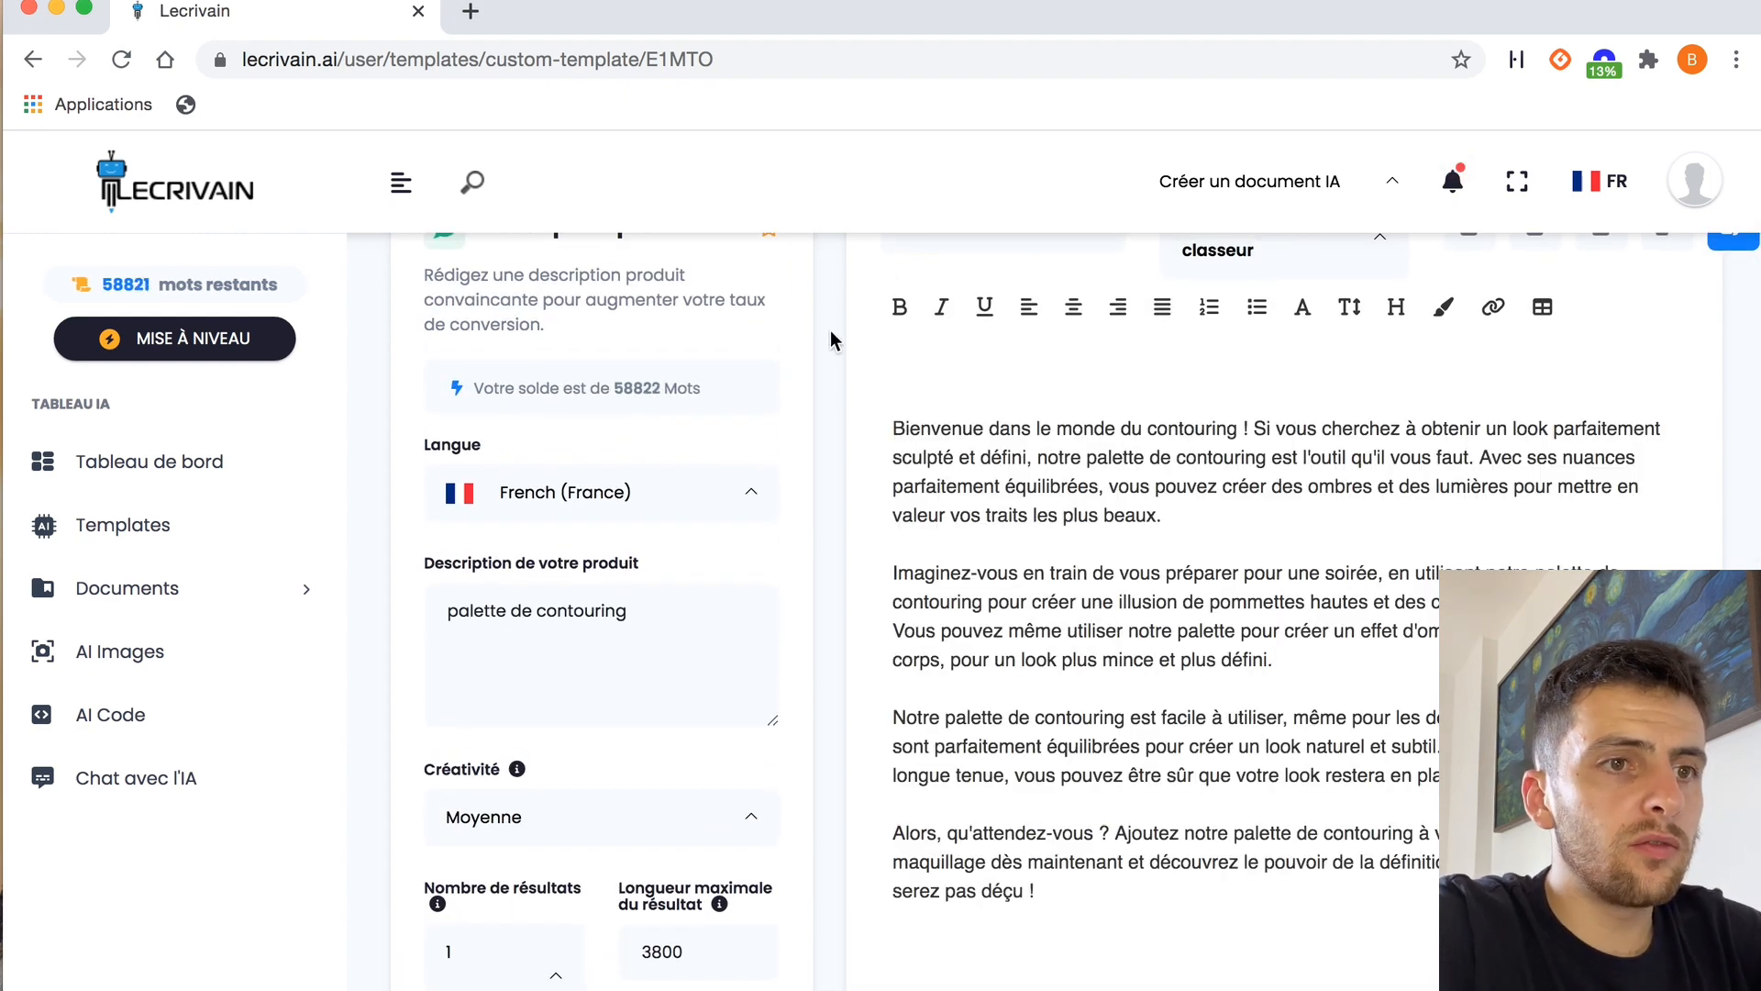
pyautogui.scroll(-1, 835, 399)
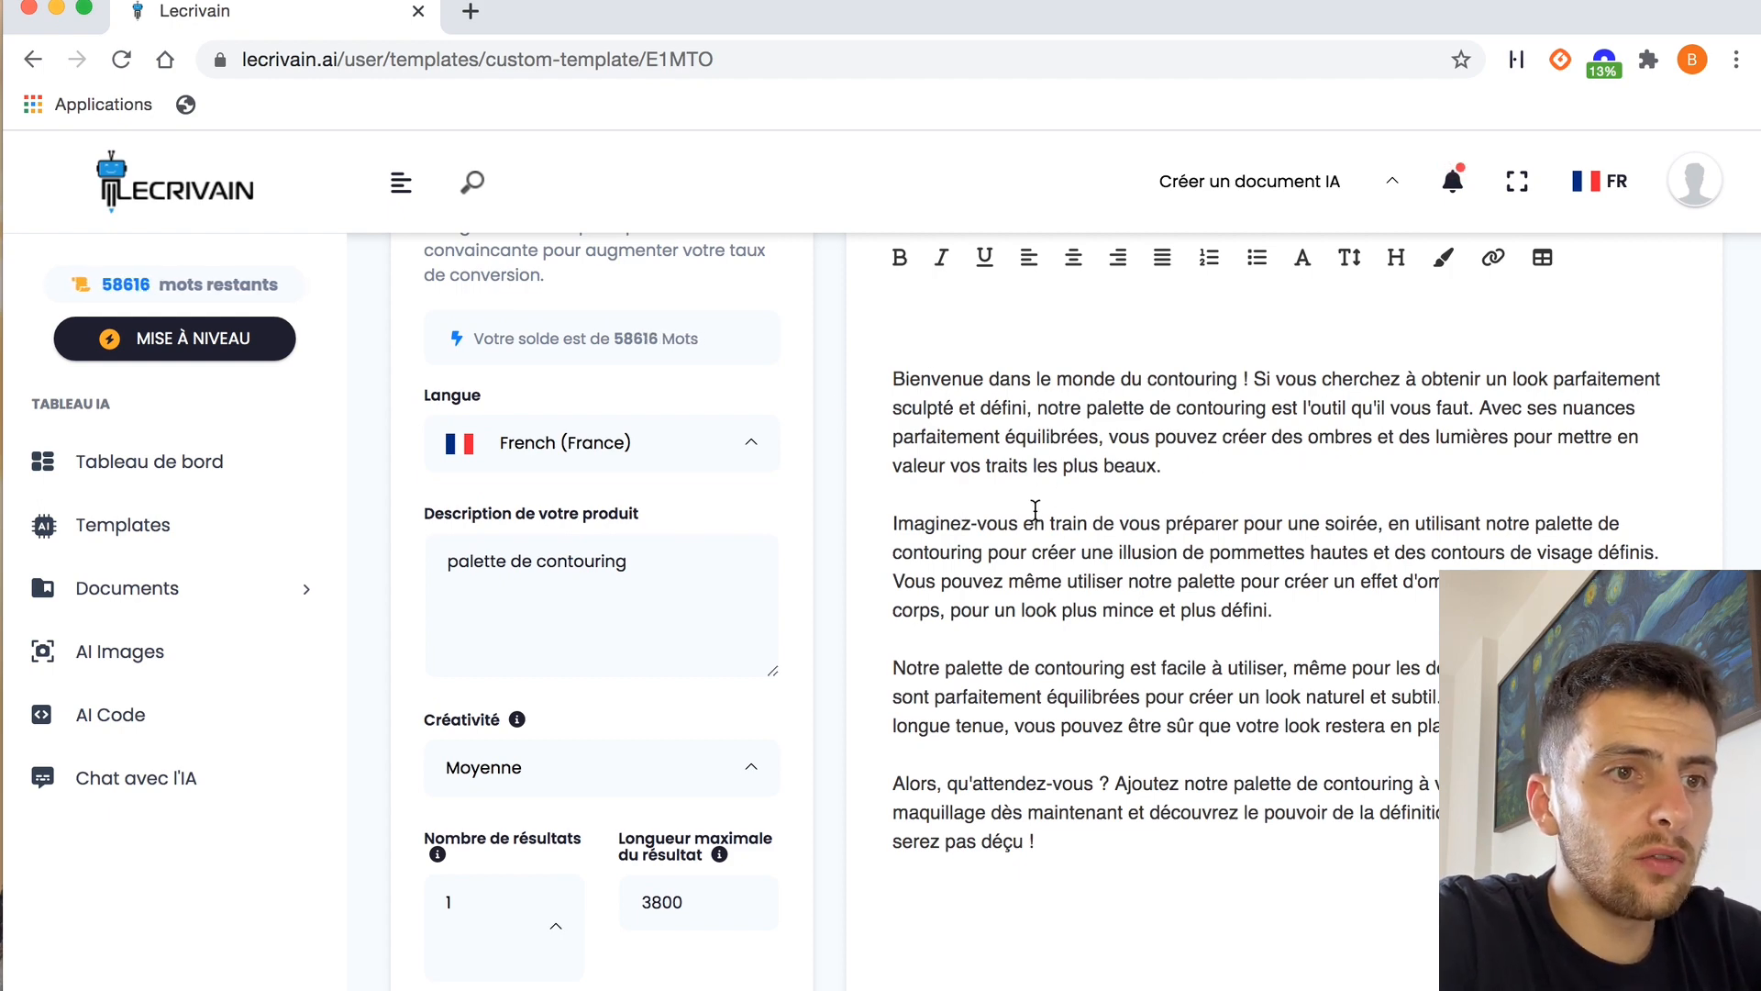
pyautogui.scroll(-1, 1055, 522)
pyautogui.scroll(1, 1060, 525)
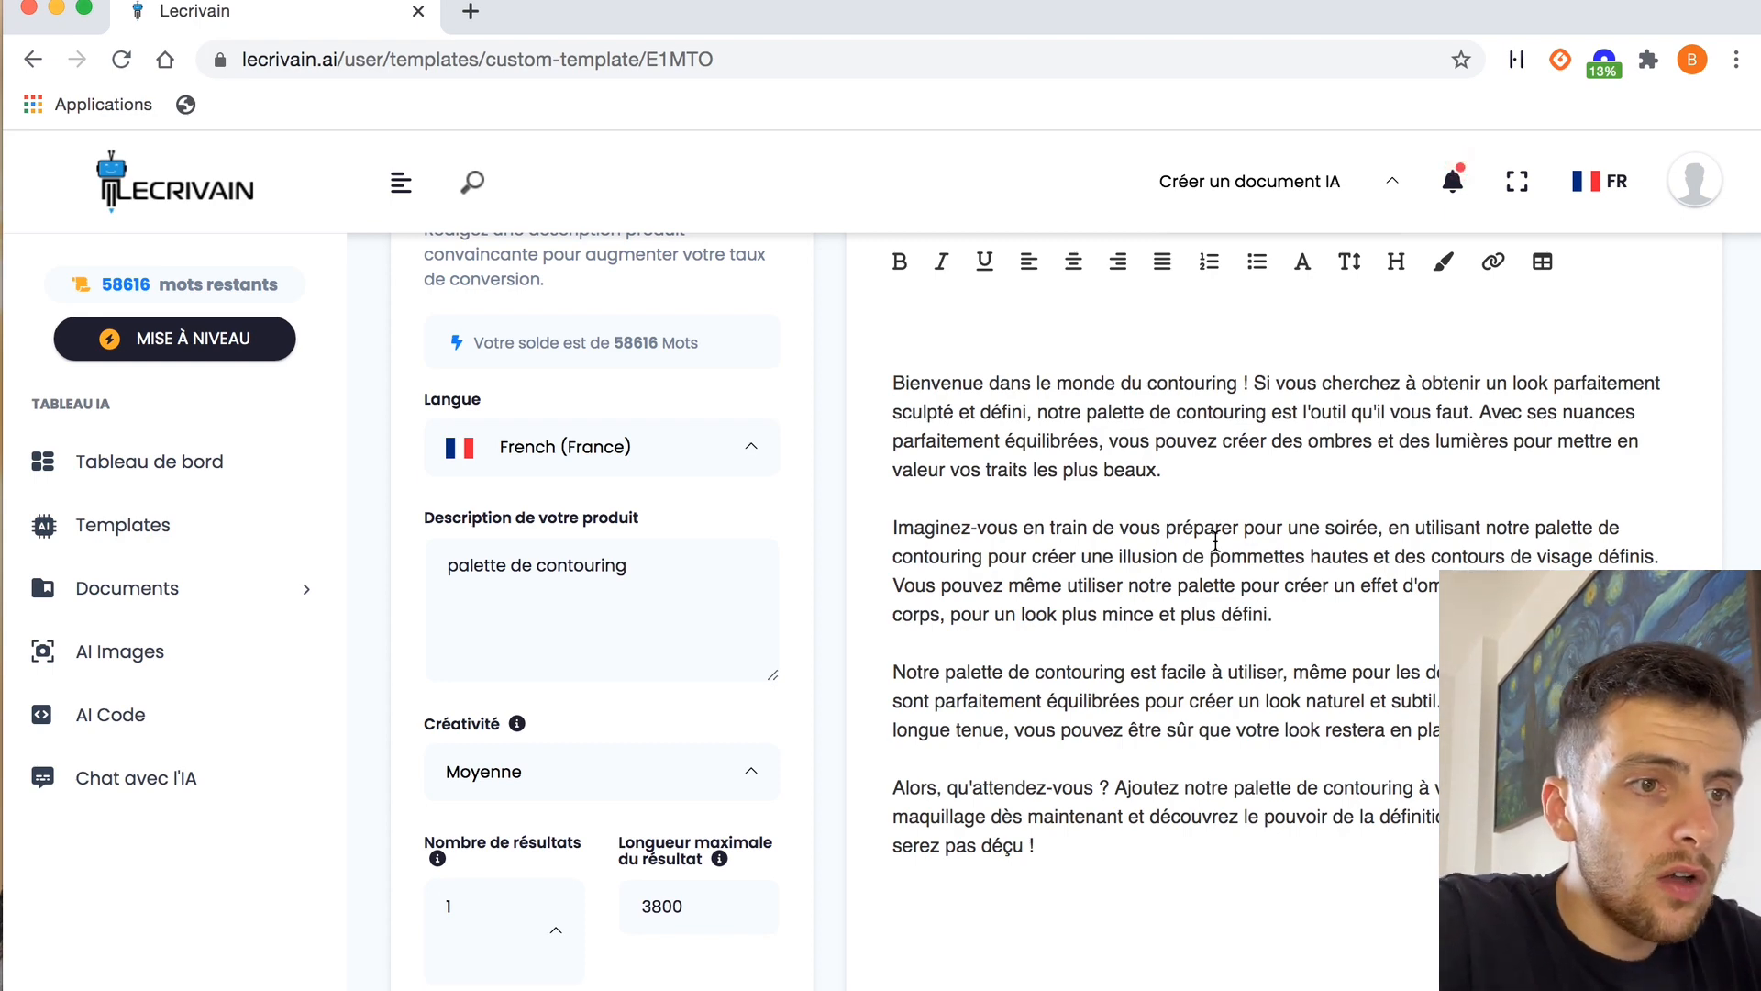
# Return to the templates and open the "FAQ Questions" template in the Site Web & Ecommerce category
pyautogui.scroll(1, 1216, 542)
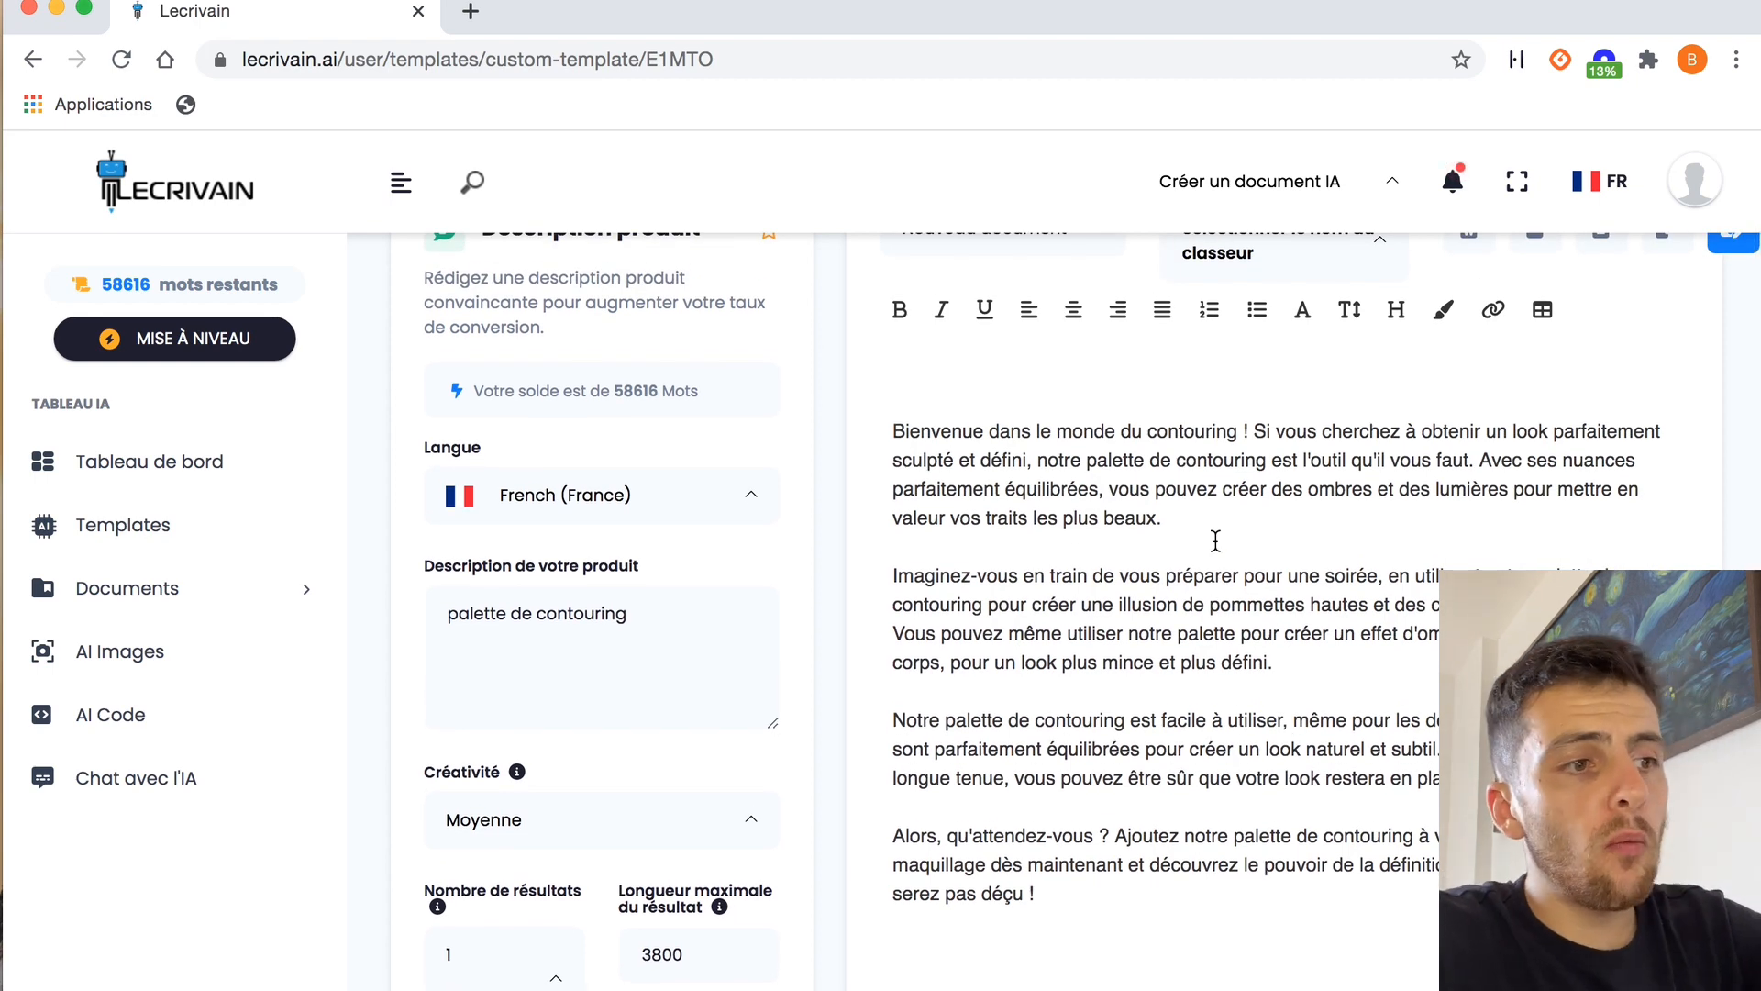
pyautogui.click(597, 653)
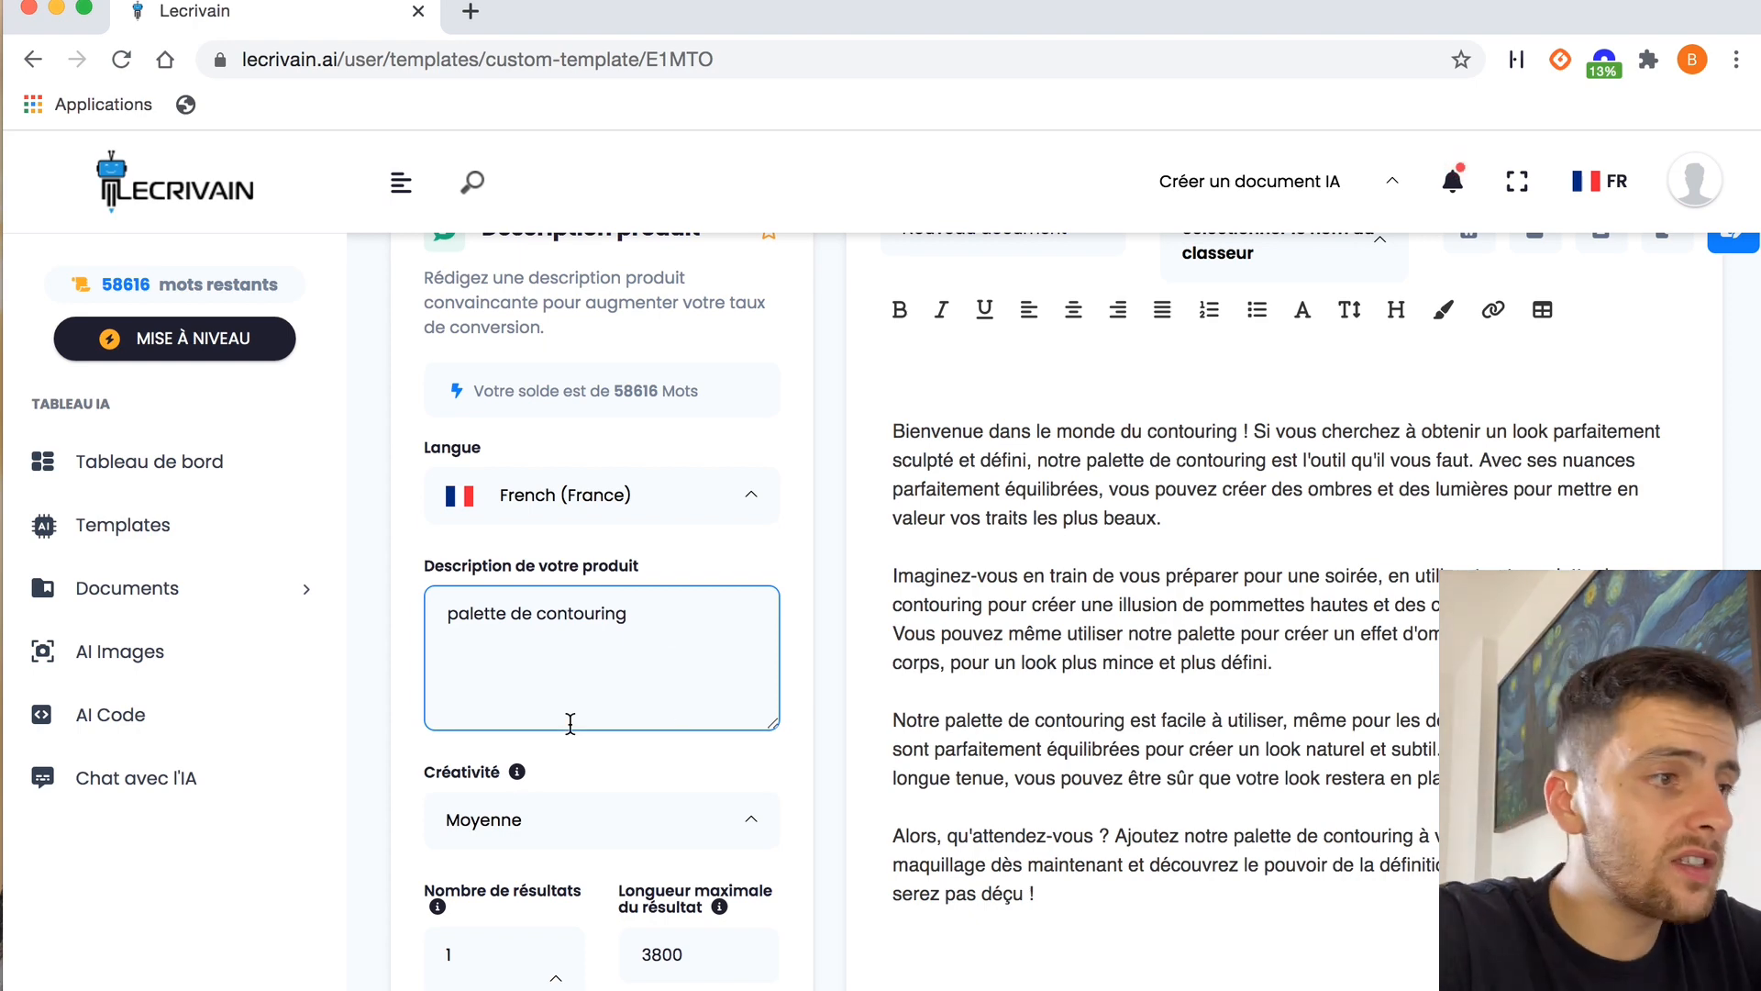
pyautogui.click(179, 532)
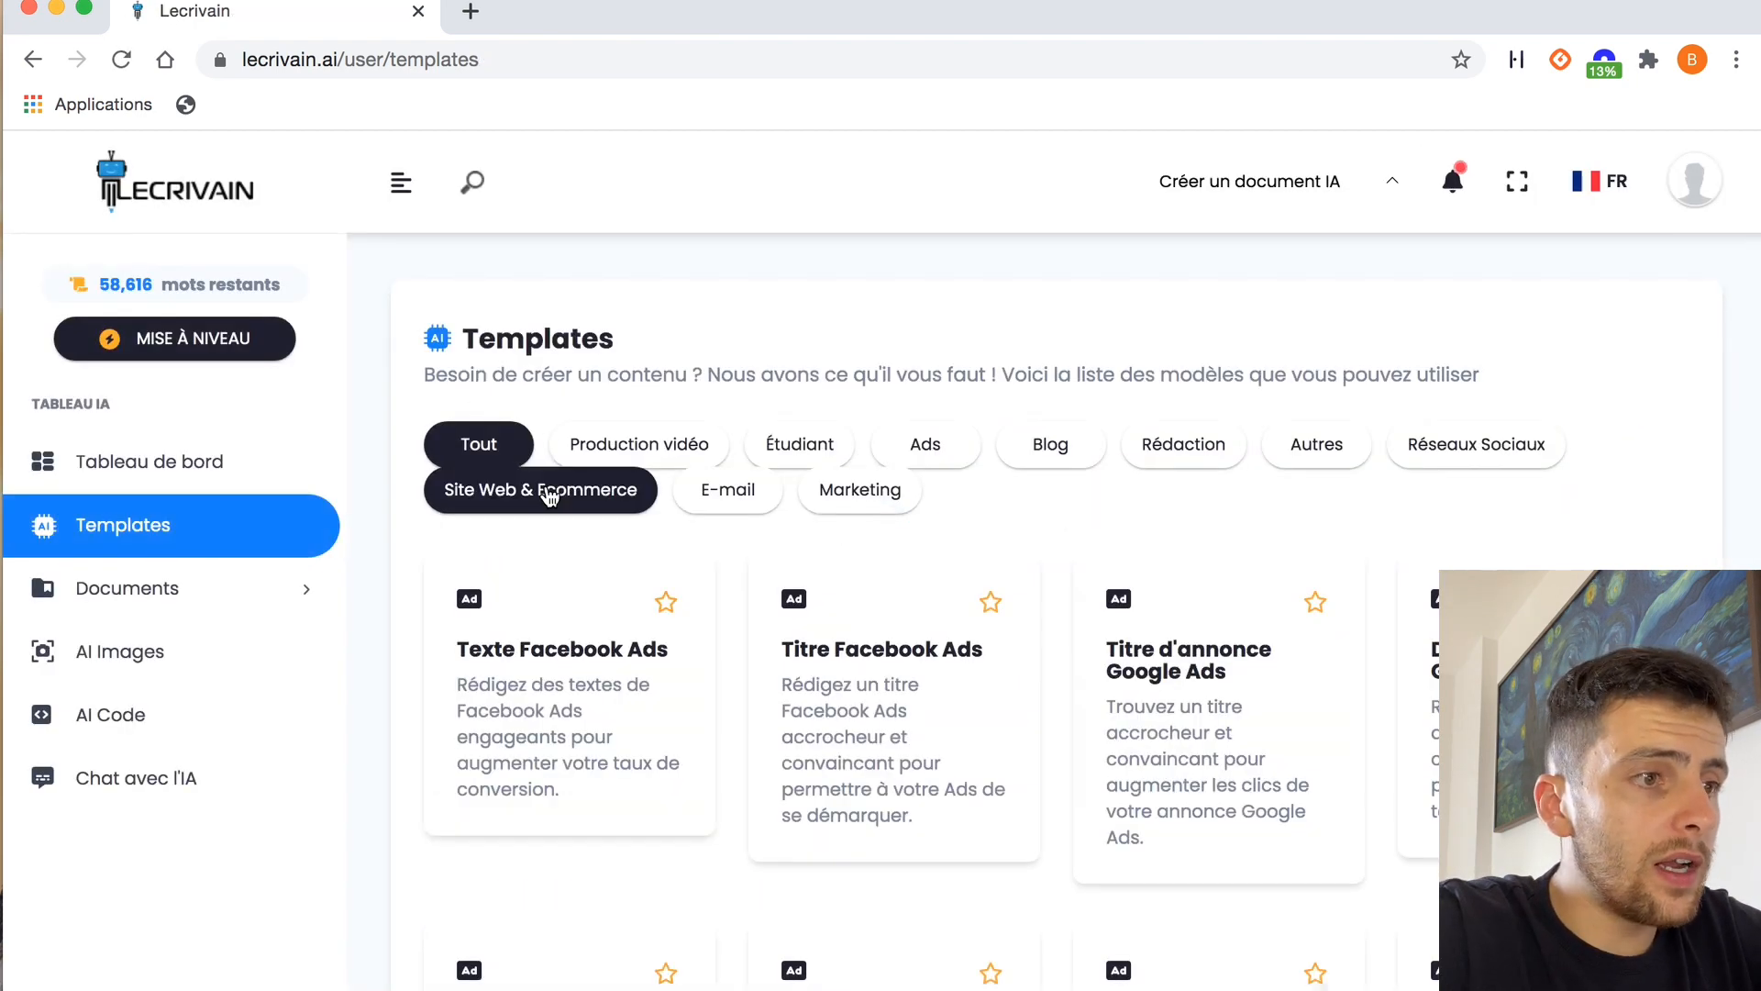
pyautogui.click(642, 490)
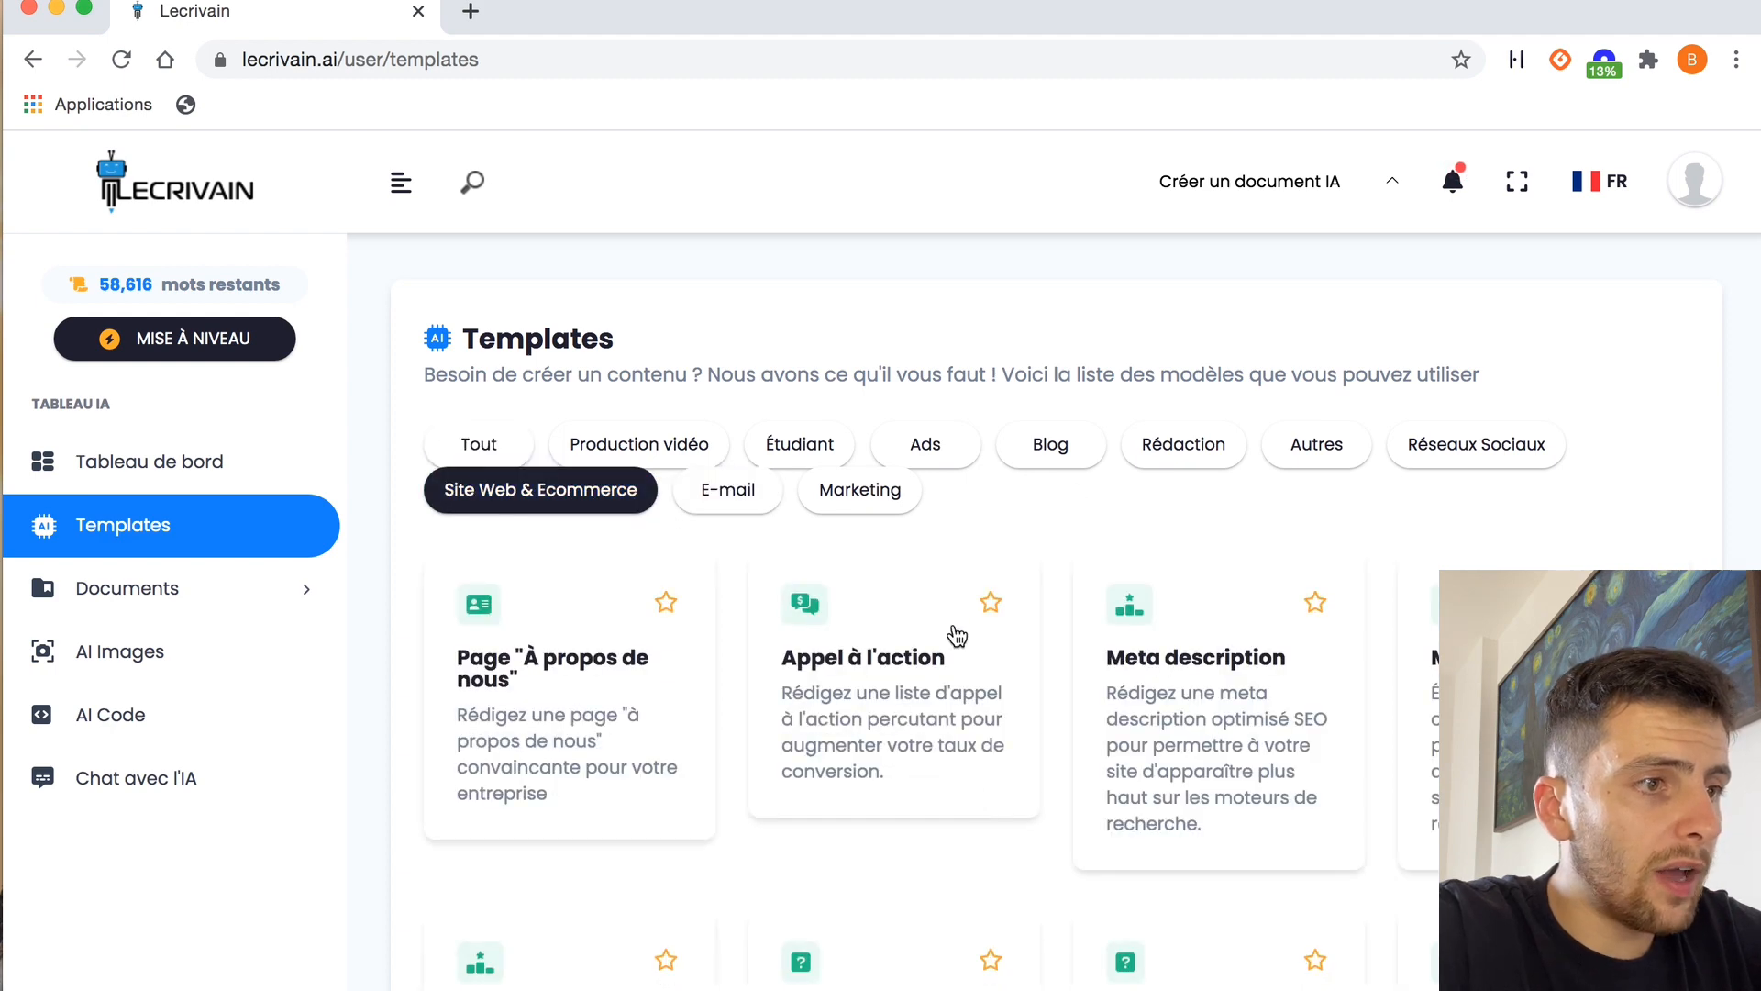
pyautogui.scroll(-6, 980, 716)
pyautogui.scroll(-3, 977, 796)
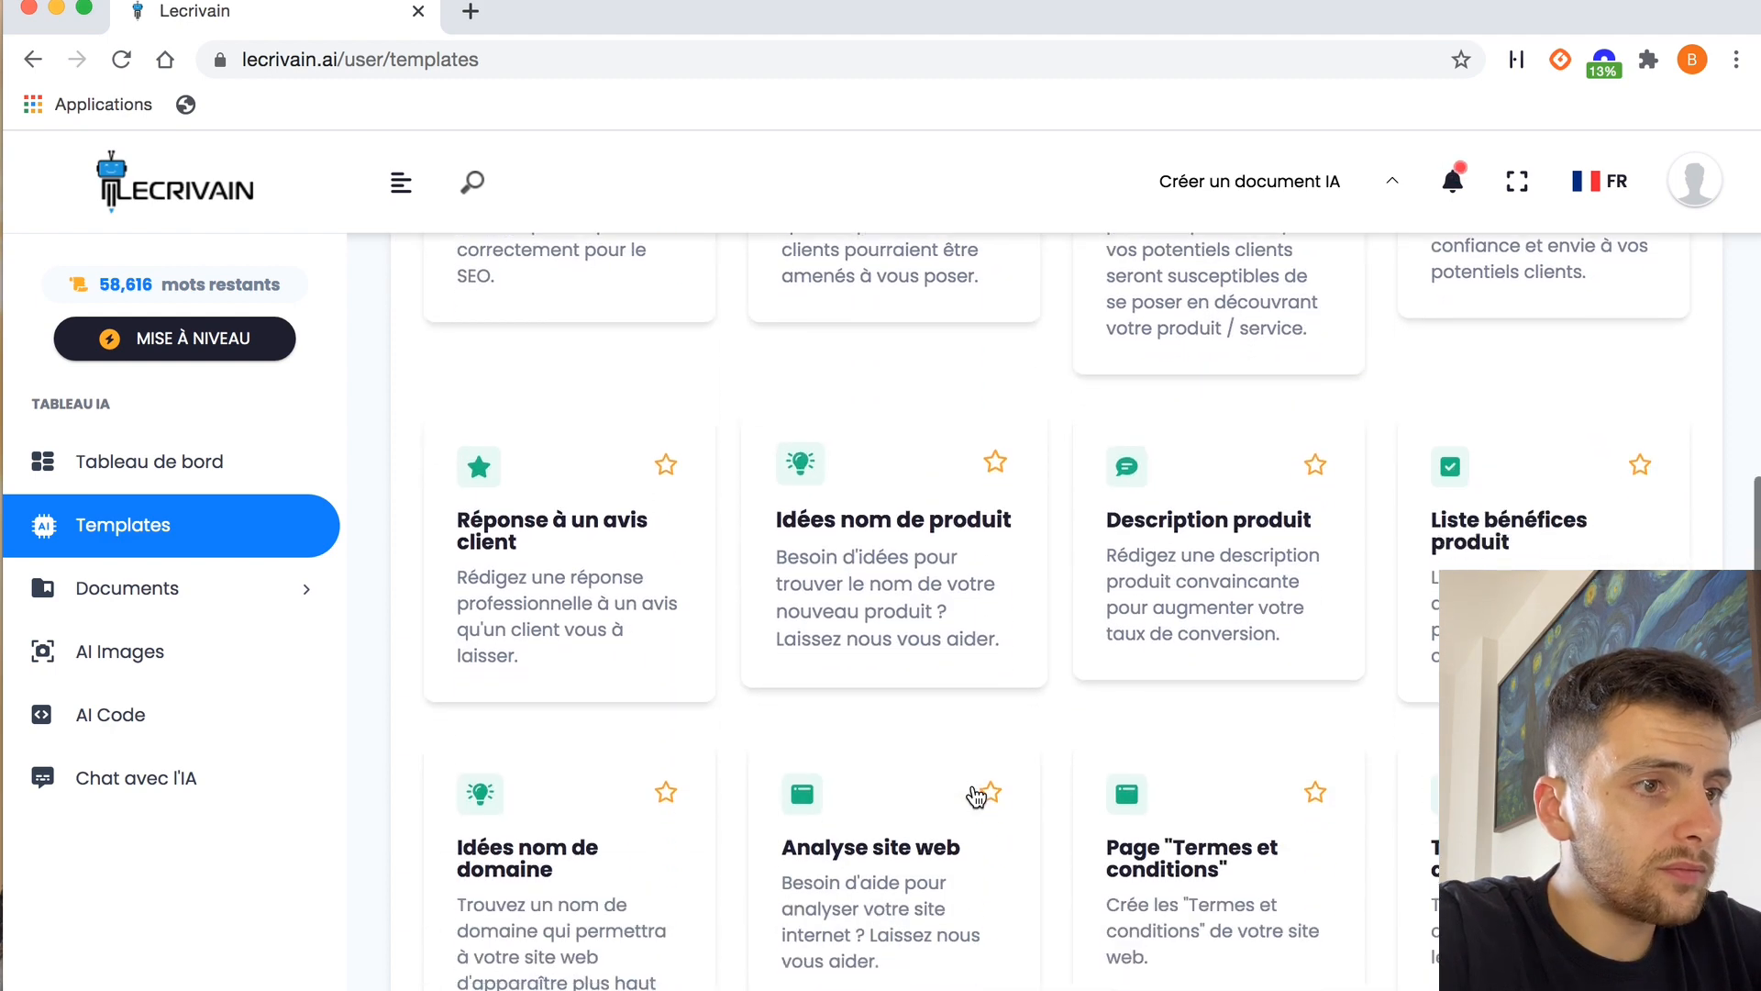
pyautogui.scroll(3, 977, 796)
pyautogui.click(885, 504)
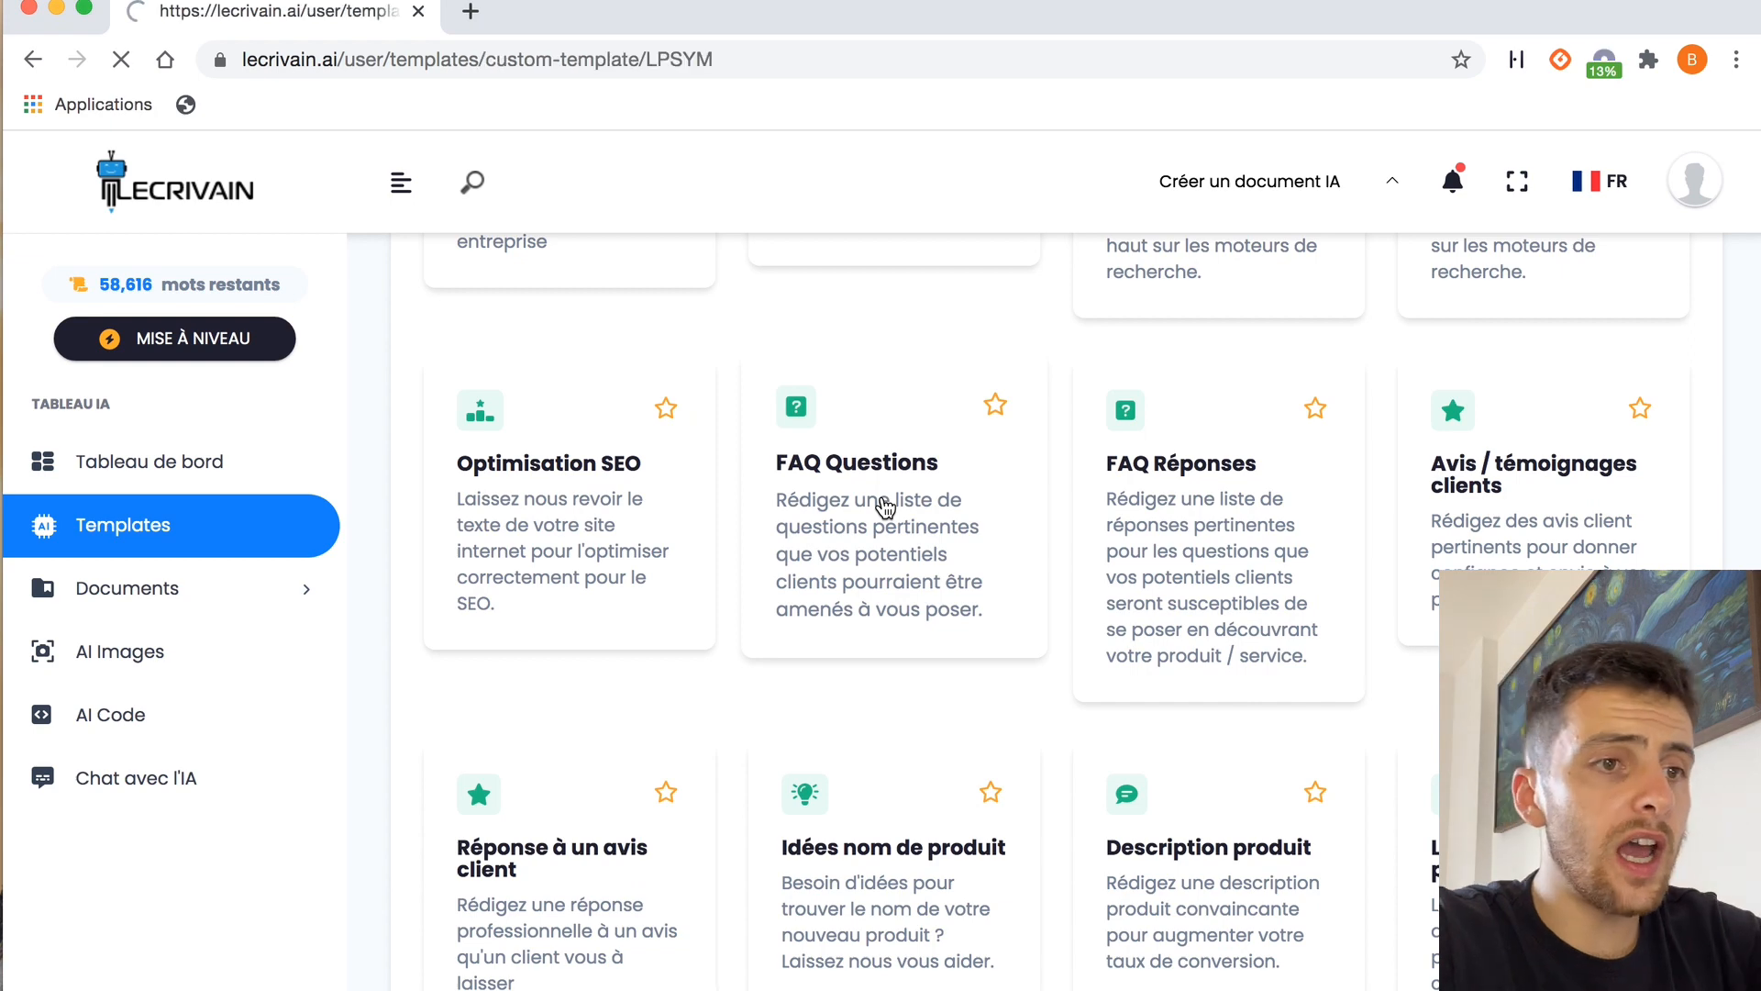
# Enter "palette de contouring" as the product description and generate the list of FAQ questions
pyautogui.write('palett')
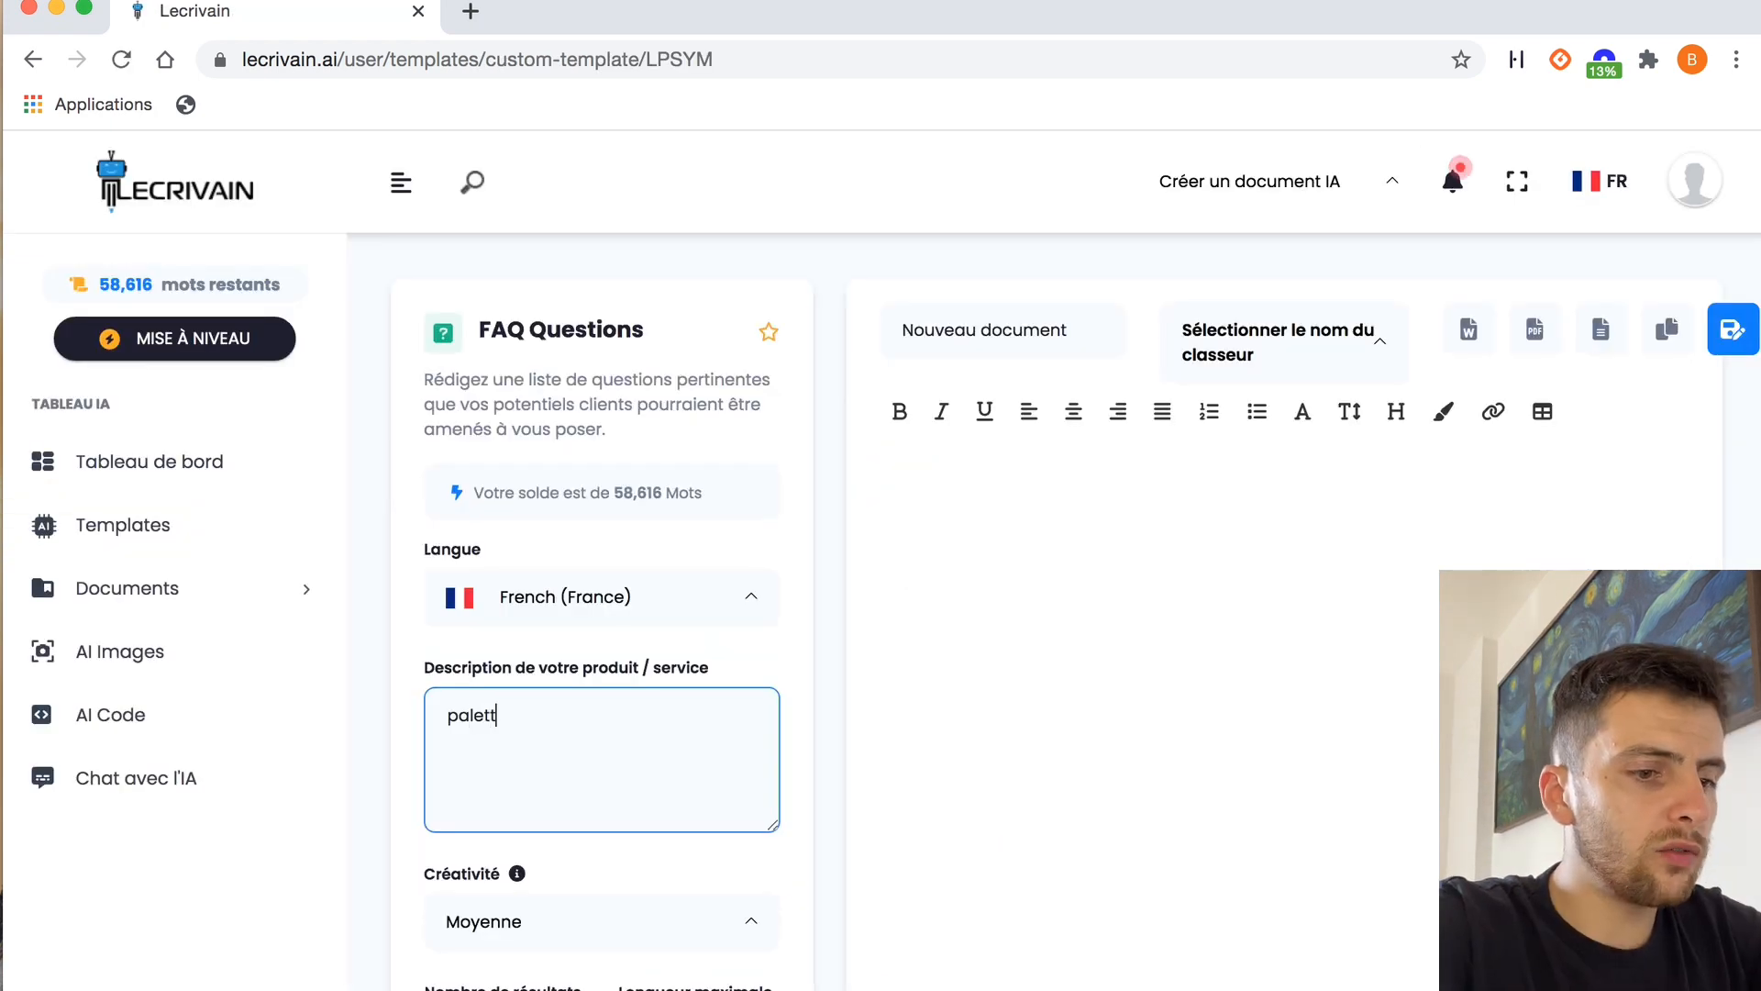
pyautogui.write('e de contouring')
pyautogui.tripleClick(511, 713)
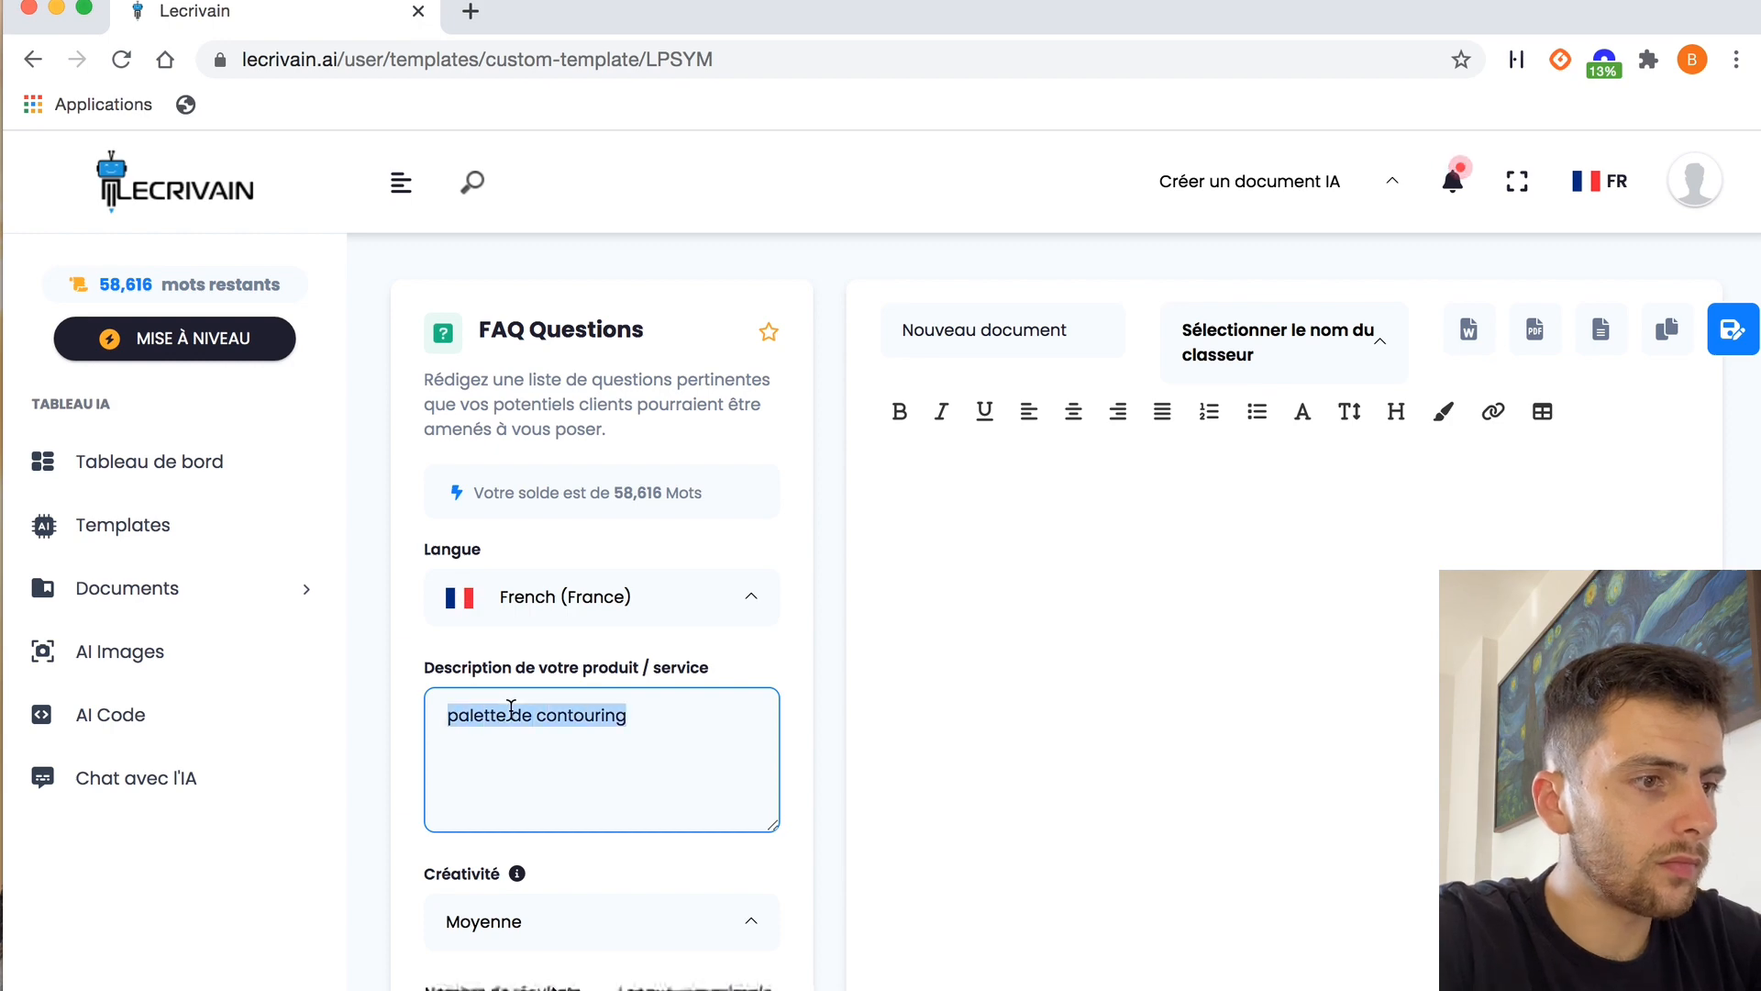
pyautogui.click(705, 715)
pyautogui.scroll(-4, 713, 713)
pyautogui.click(633, 845)
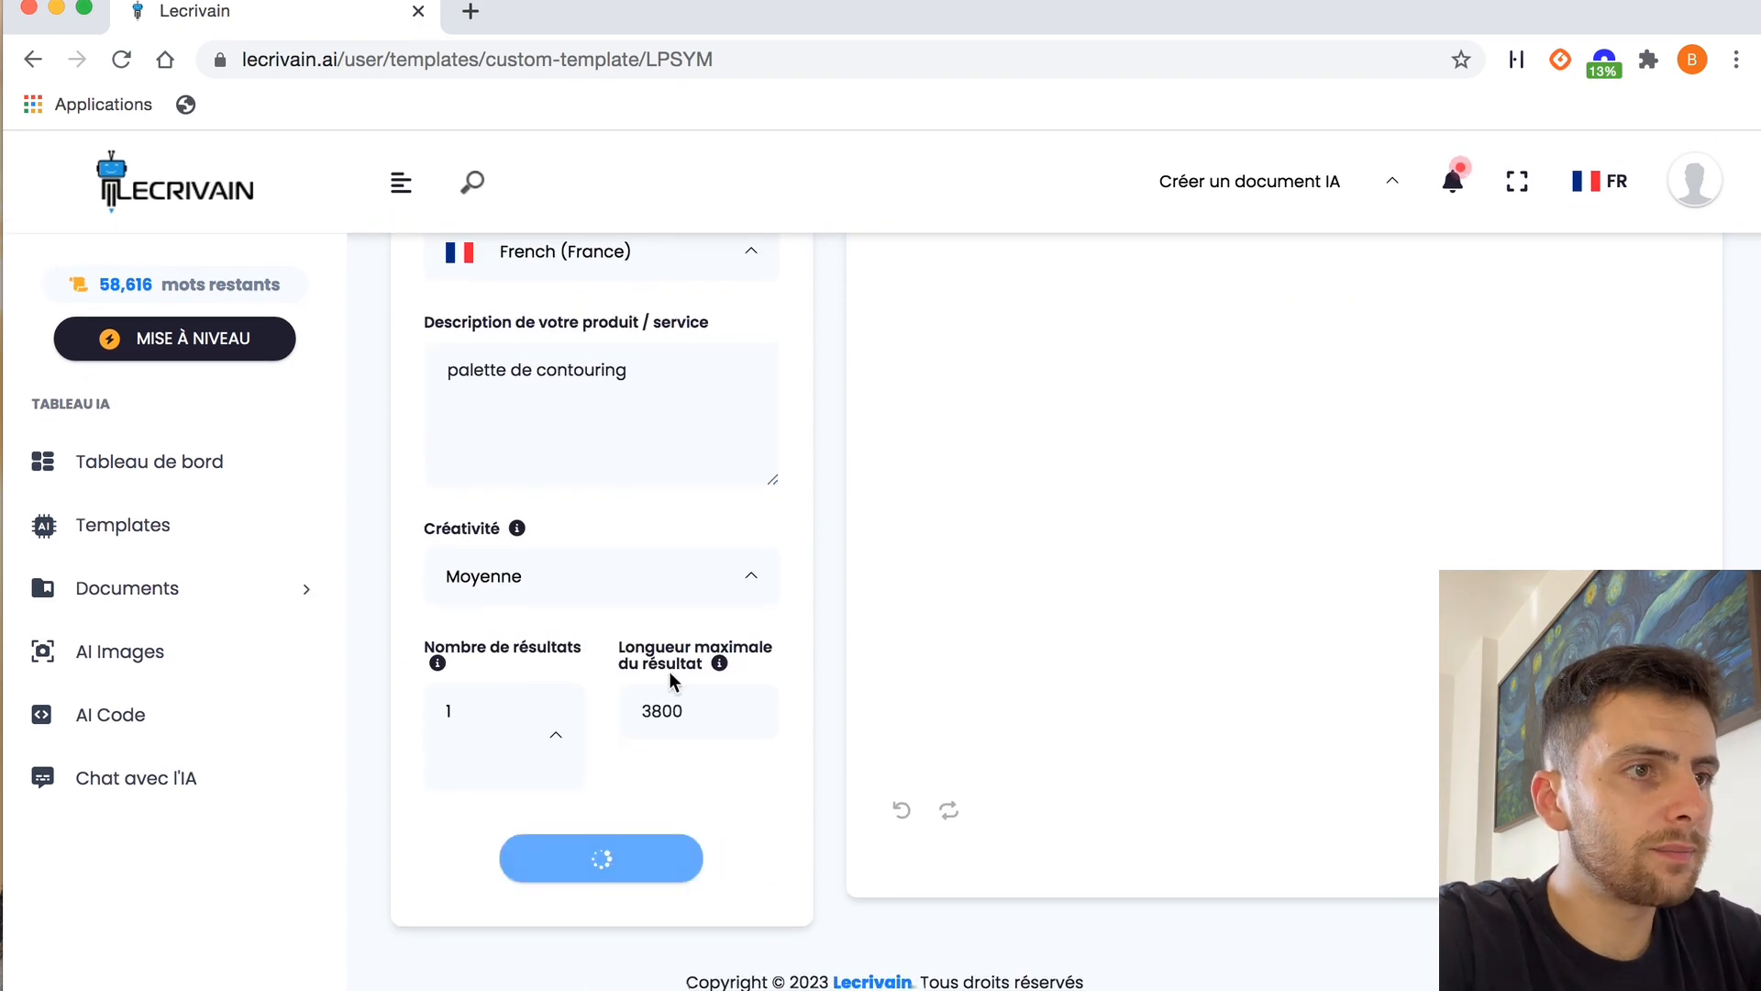
pyautogui.scroll(3, 811, 424)
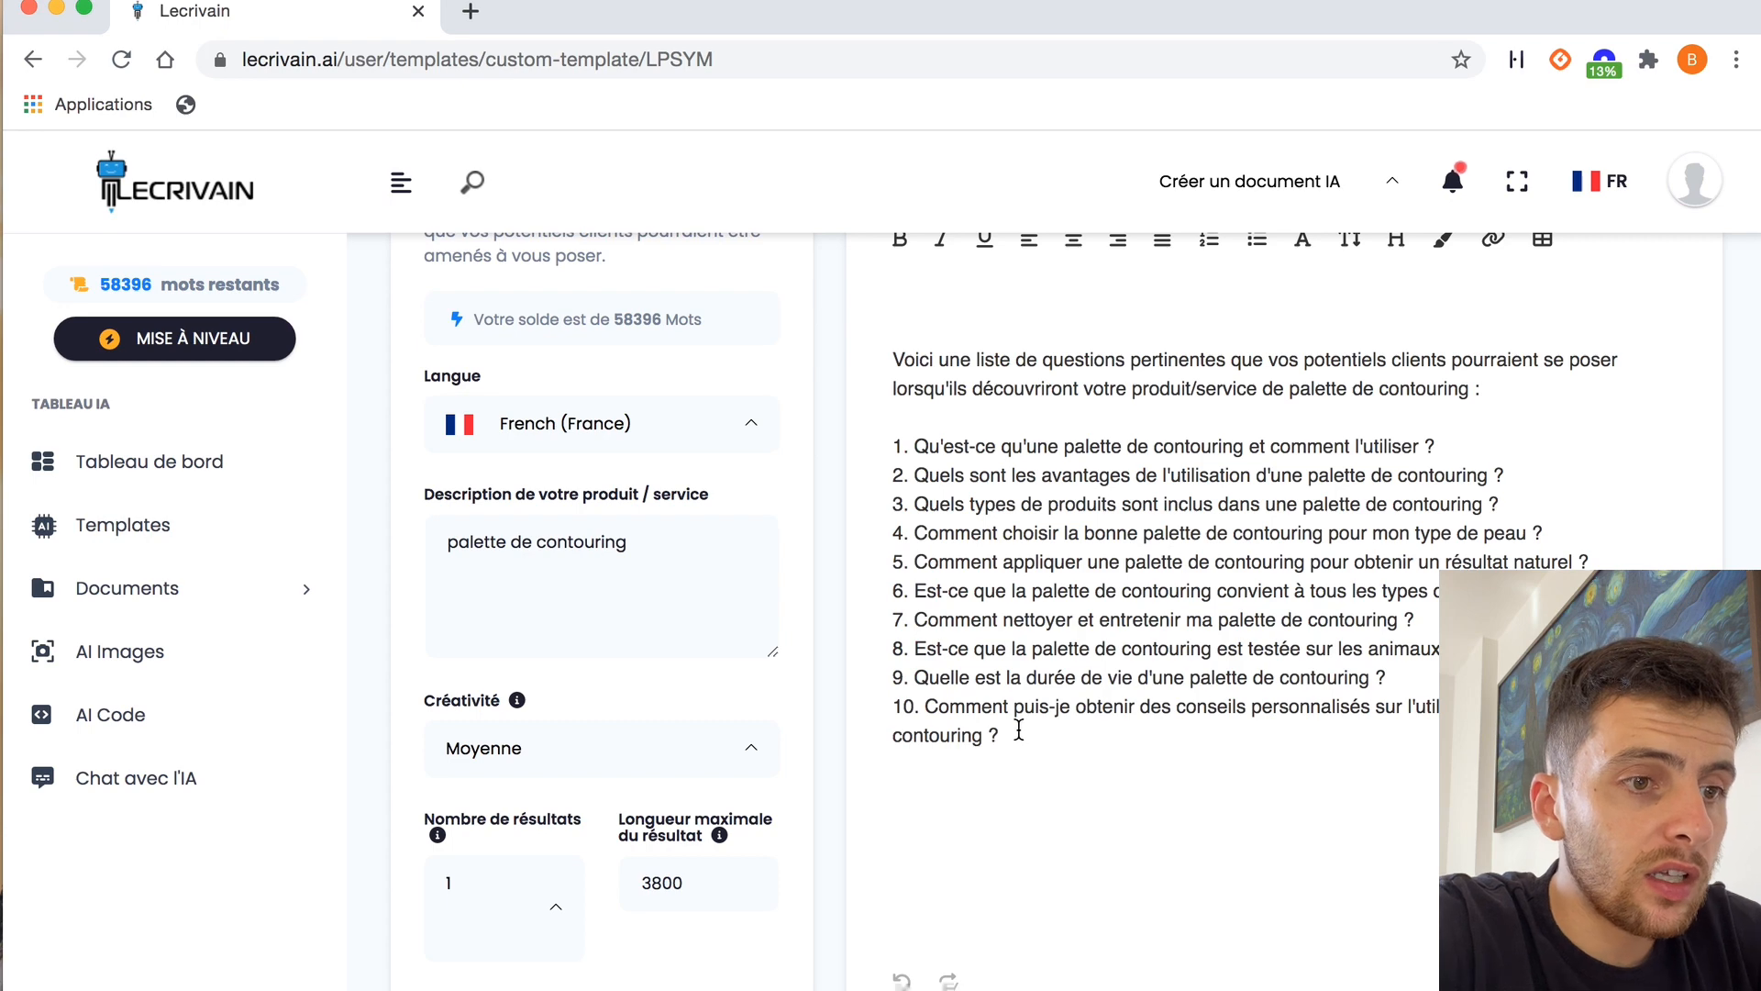
# Copy the ten generated questions and open the "FAQ Réponses" template in the Site Web & Ecommerce category
pyautogui.moveTo(1019, 729); pyautogui.dragTo(861, 450)
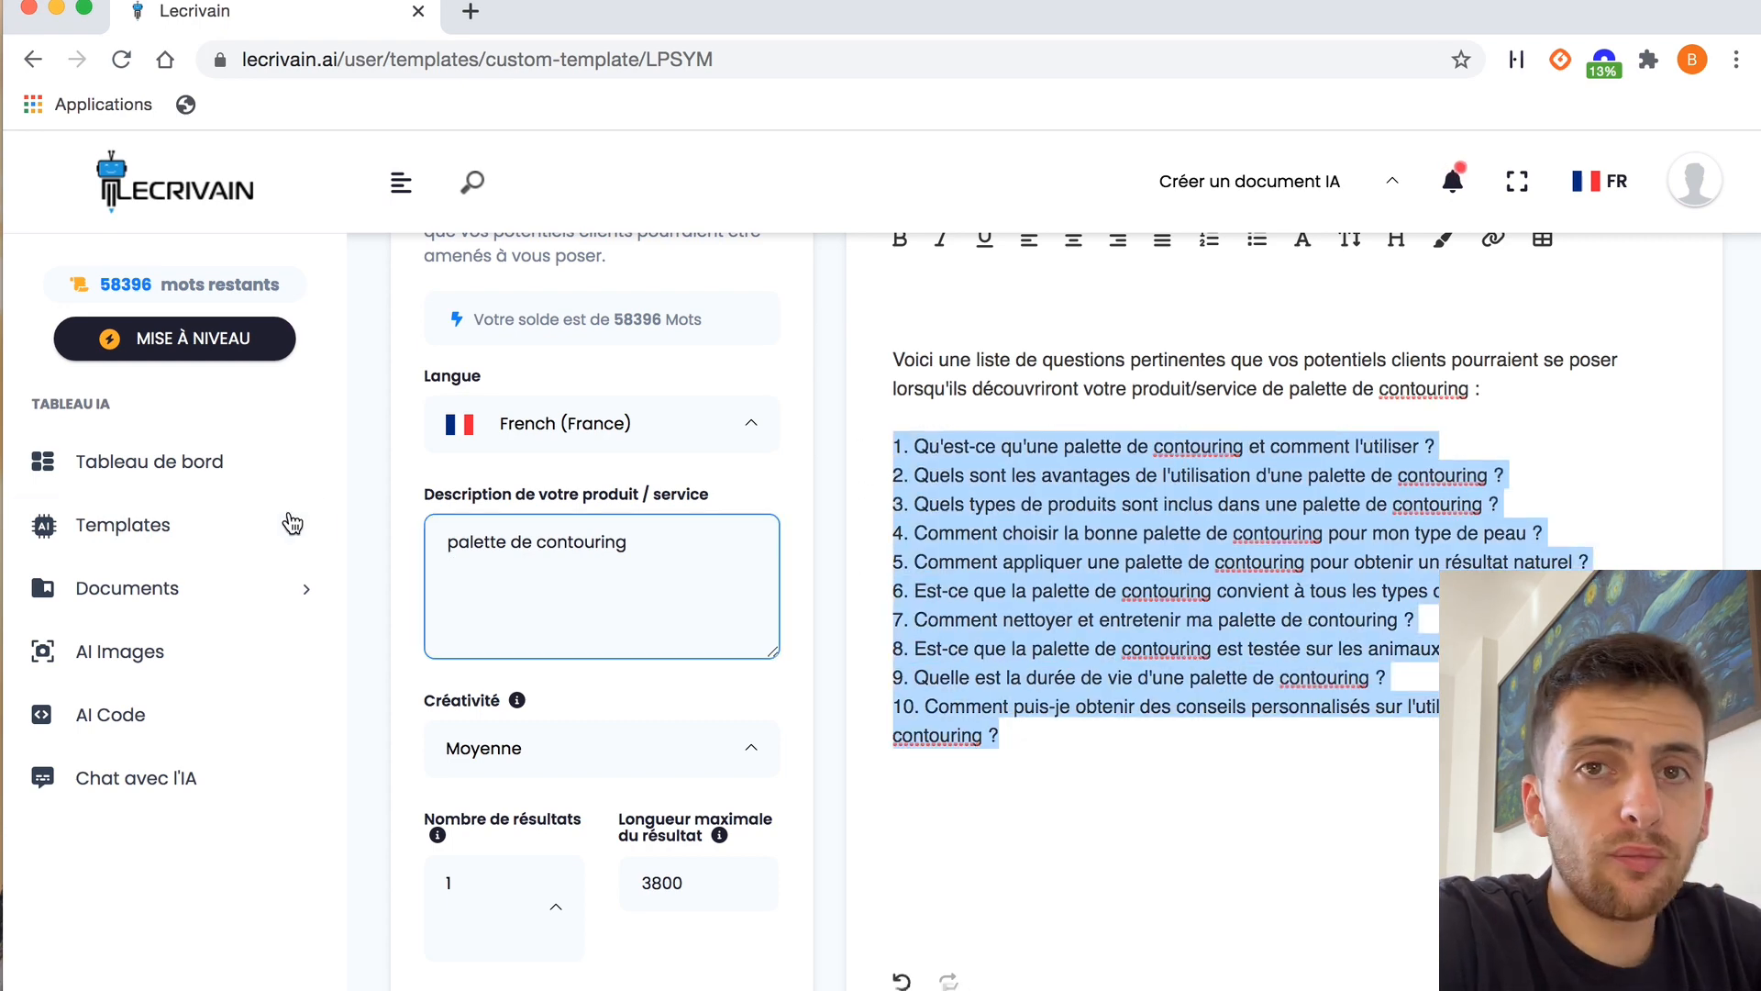
pyautogui.click(218, 527)
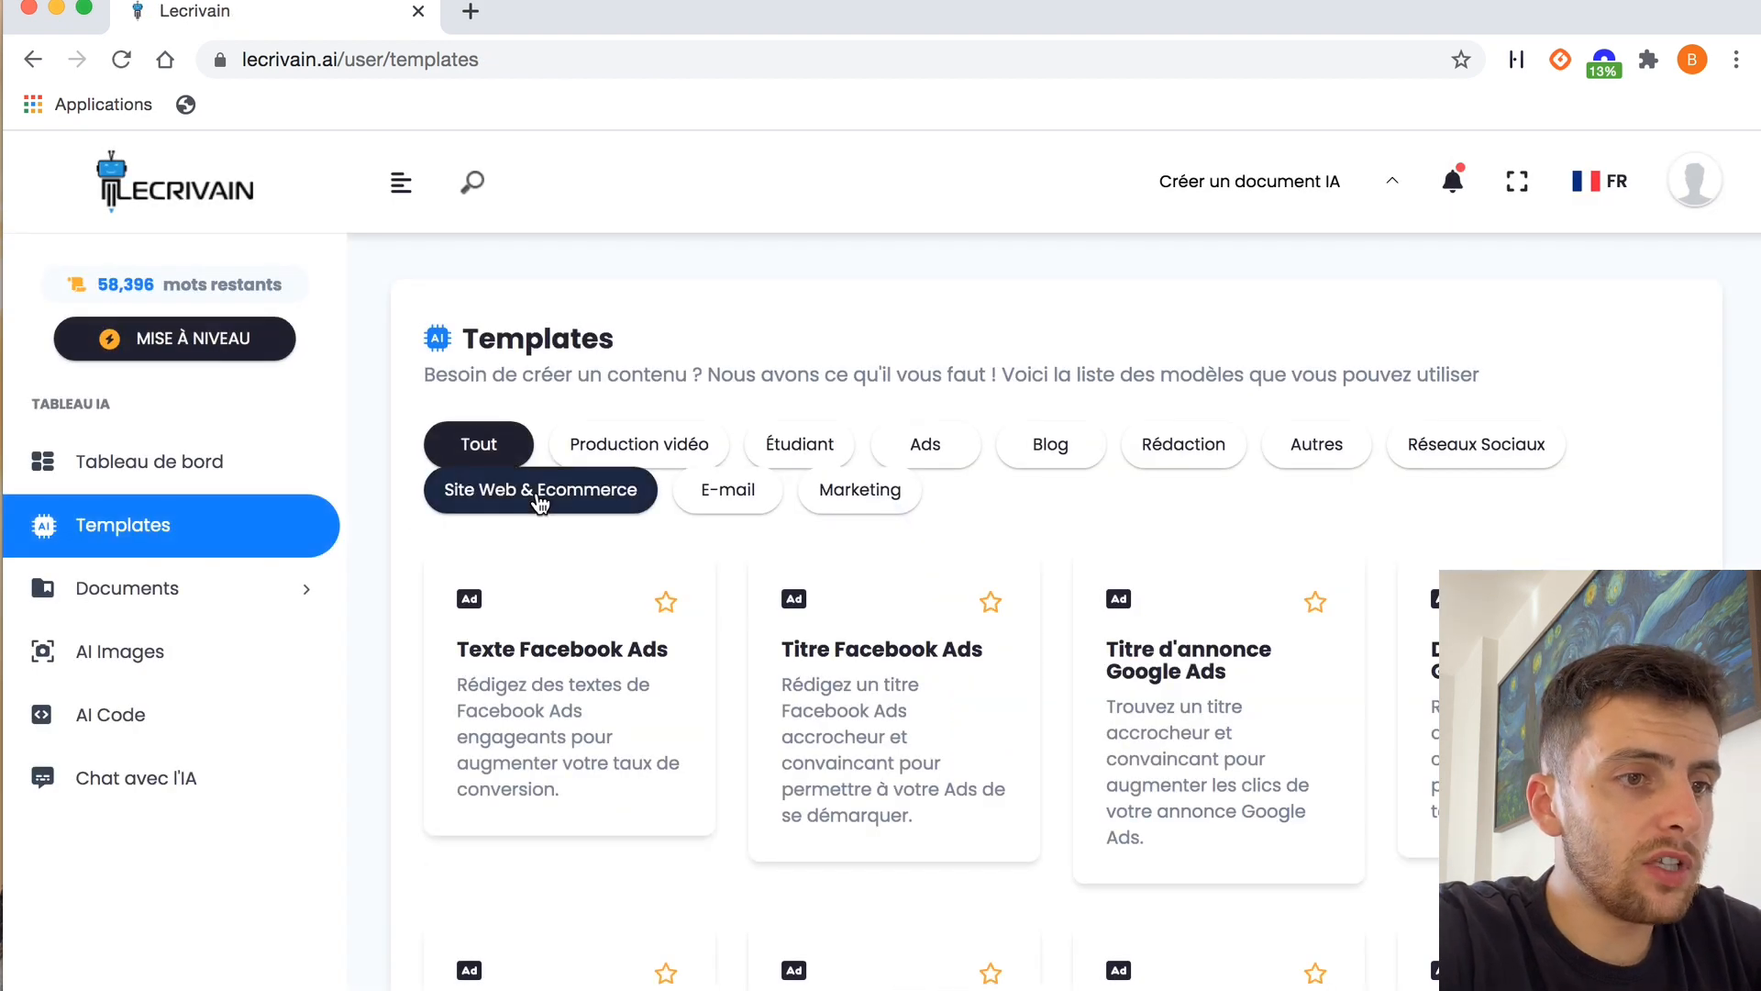
pyautogui.click(539, 491)
pyautogui.scroll(-6, 1105, 833)
pyautogui.click(1170, 543)
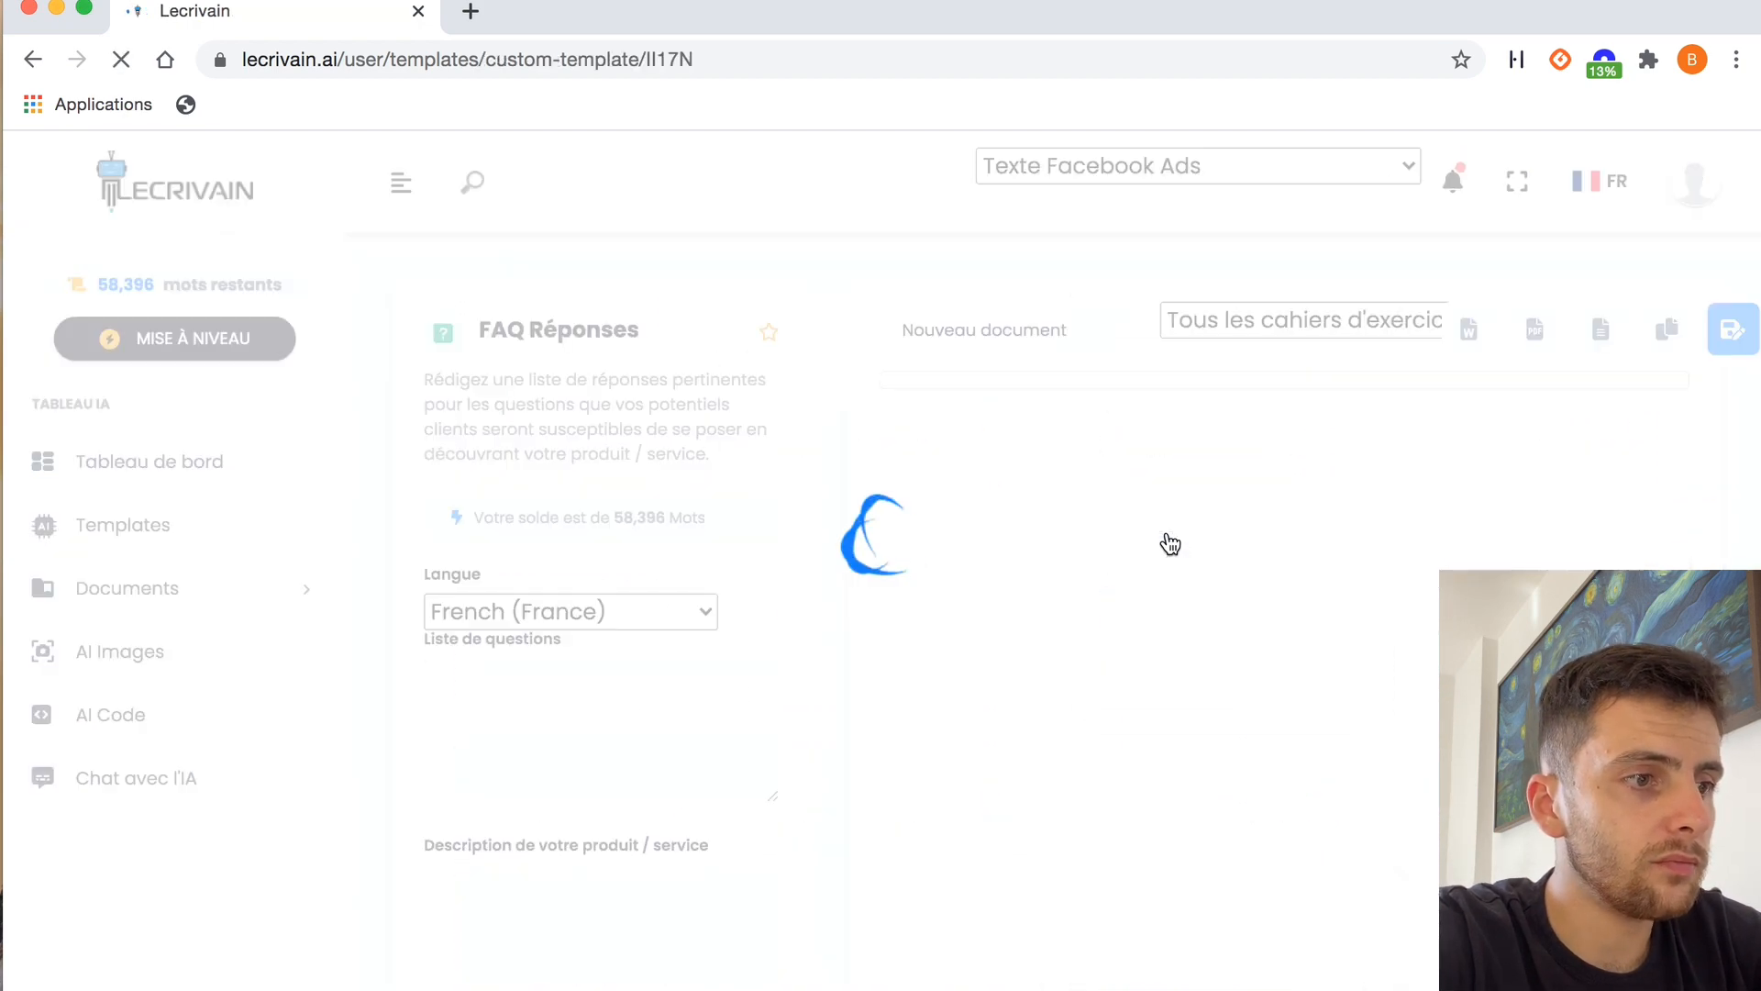
# Paste the copied questions as the question list and enter "palette de contouring" as the product description
pyautogui.click(509, 762)
pyautogui.press('super+v')
pyautogui.scroll(-4, 519, 912)
pyautogui.click(503, 786)
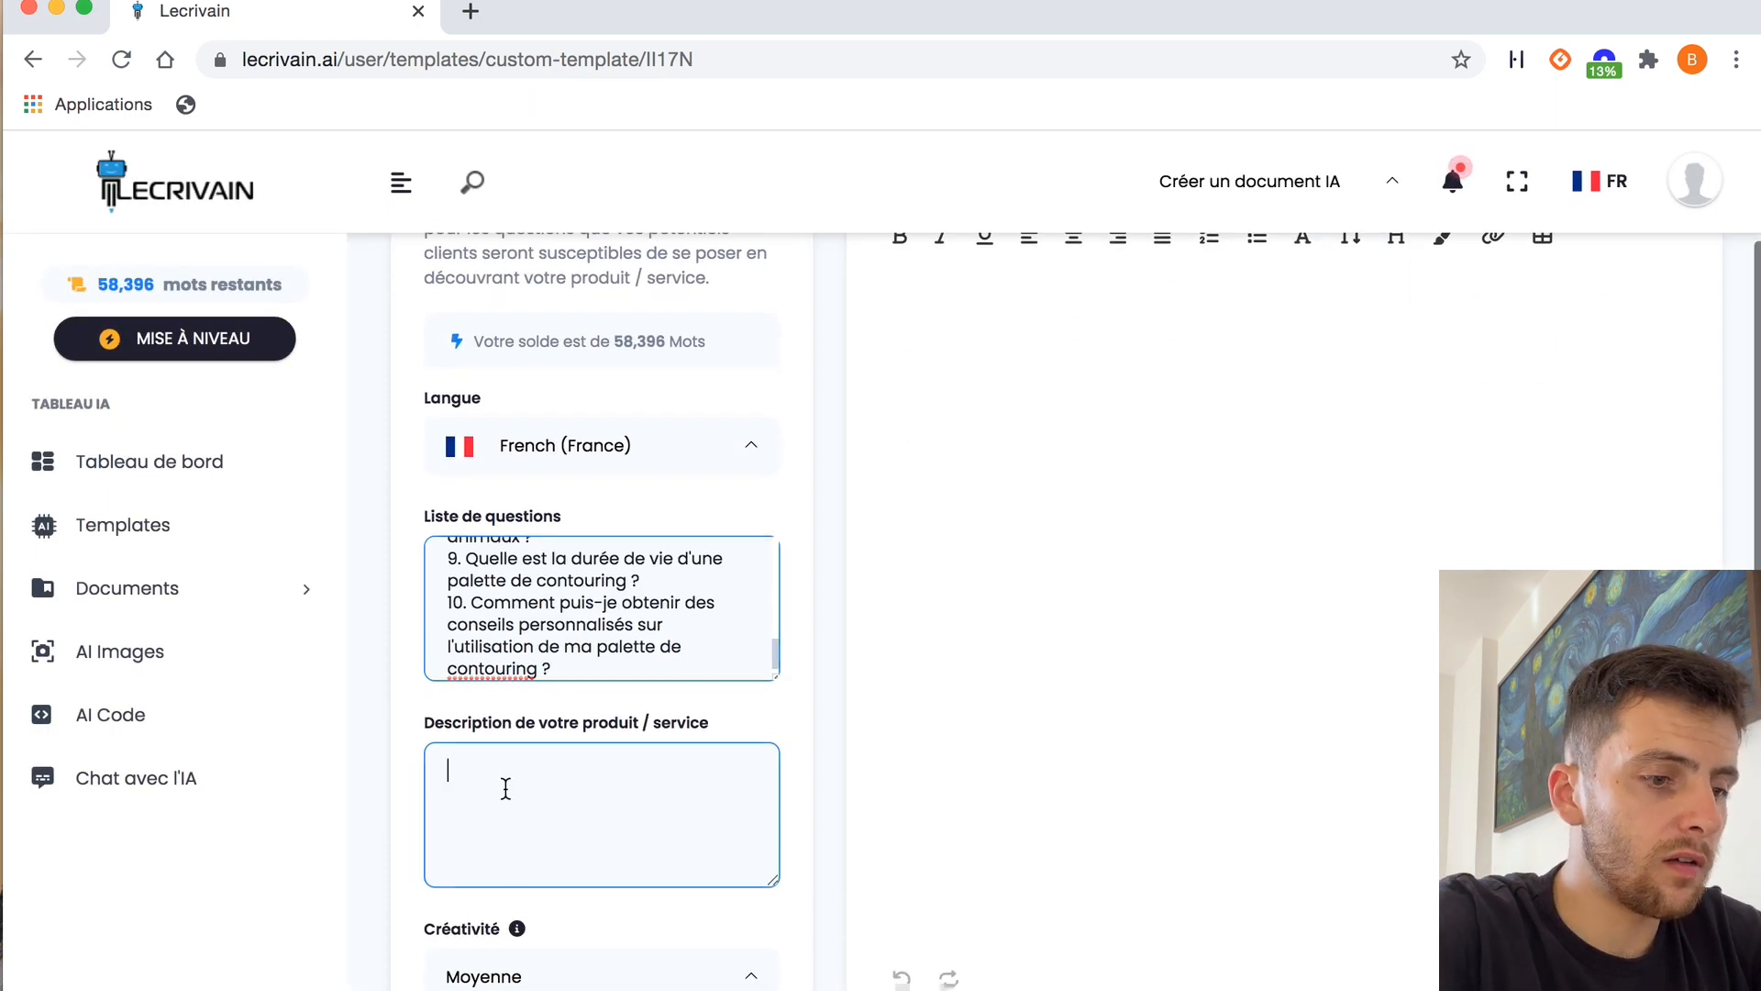
pyautogui.write('palette de cont')
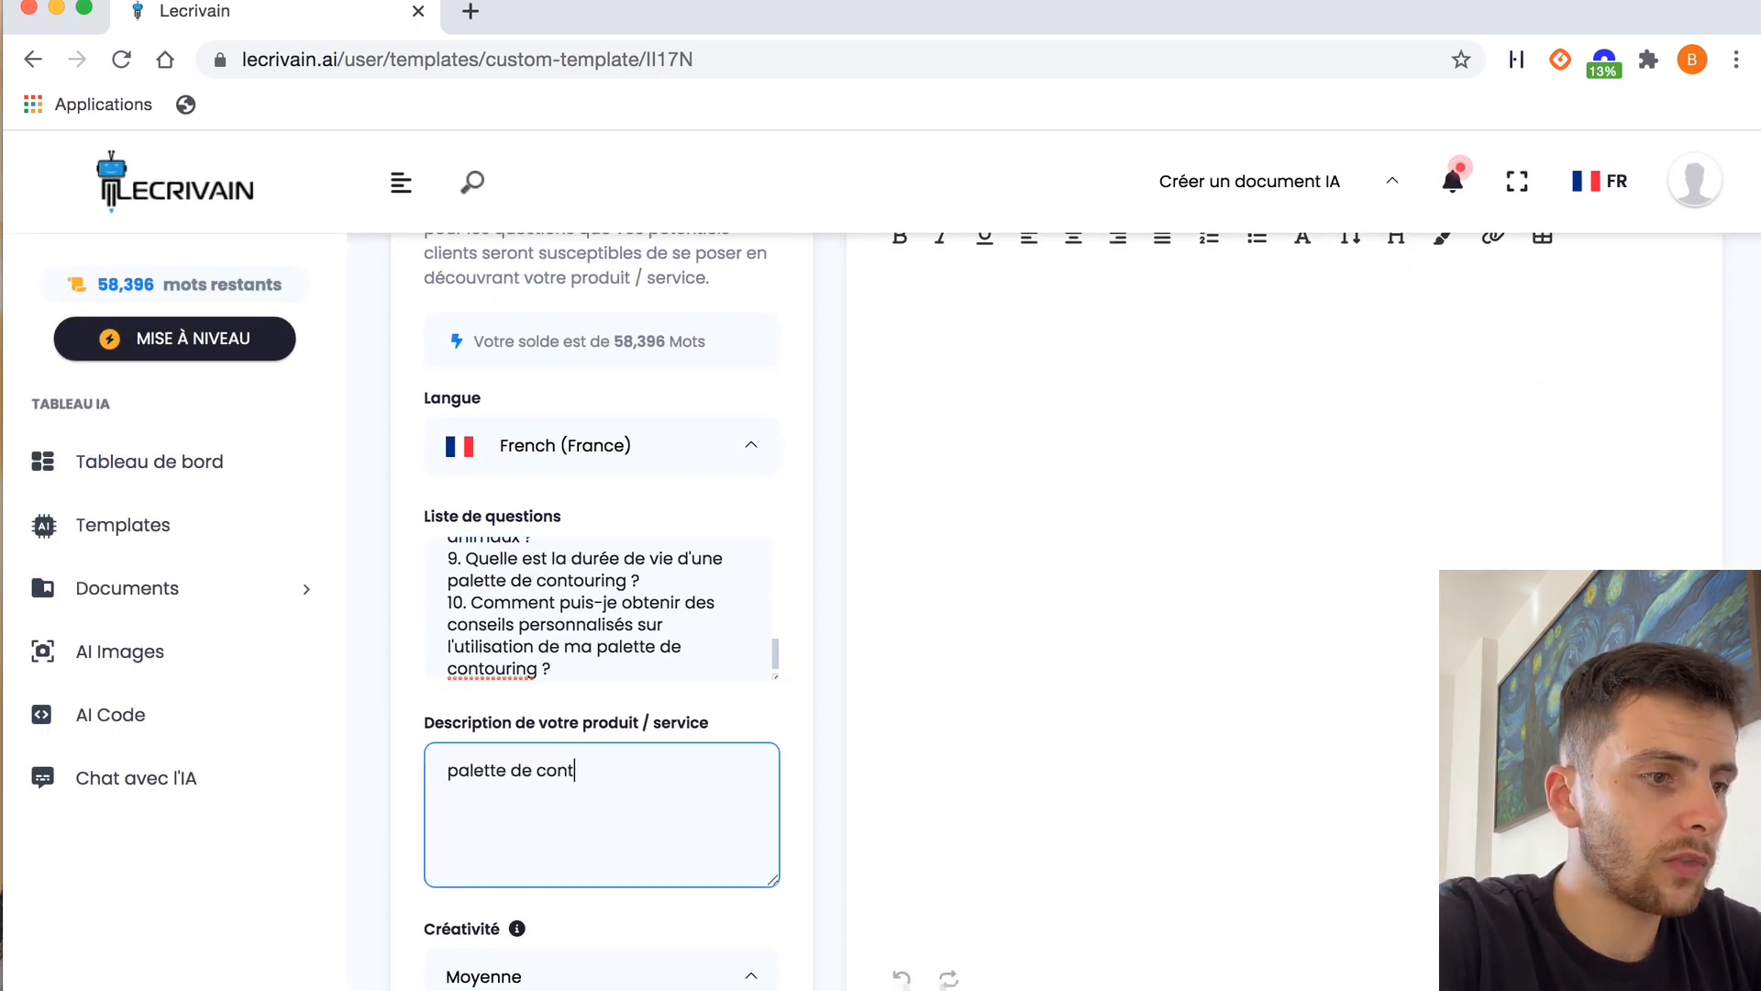
pyautogui.write('ouring')
# Generate the FAQ answers and read through them
pyautogui.scroll(-4, 593, 724)
pyautogui.click(602, 986)
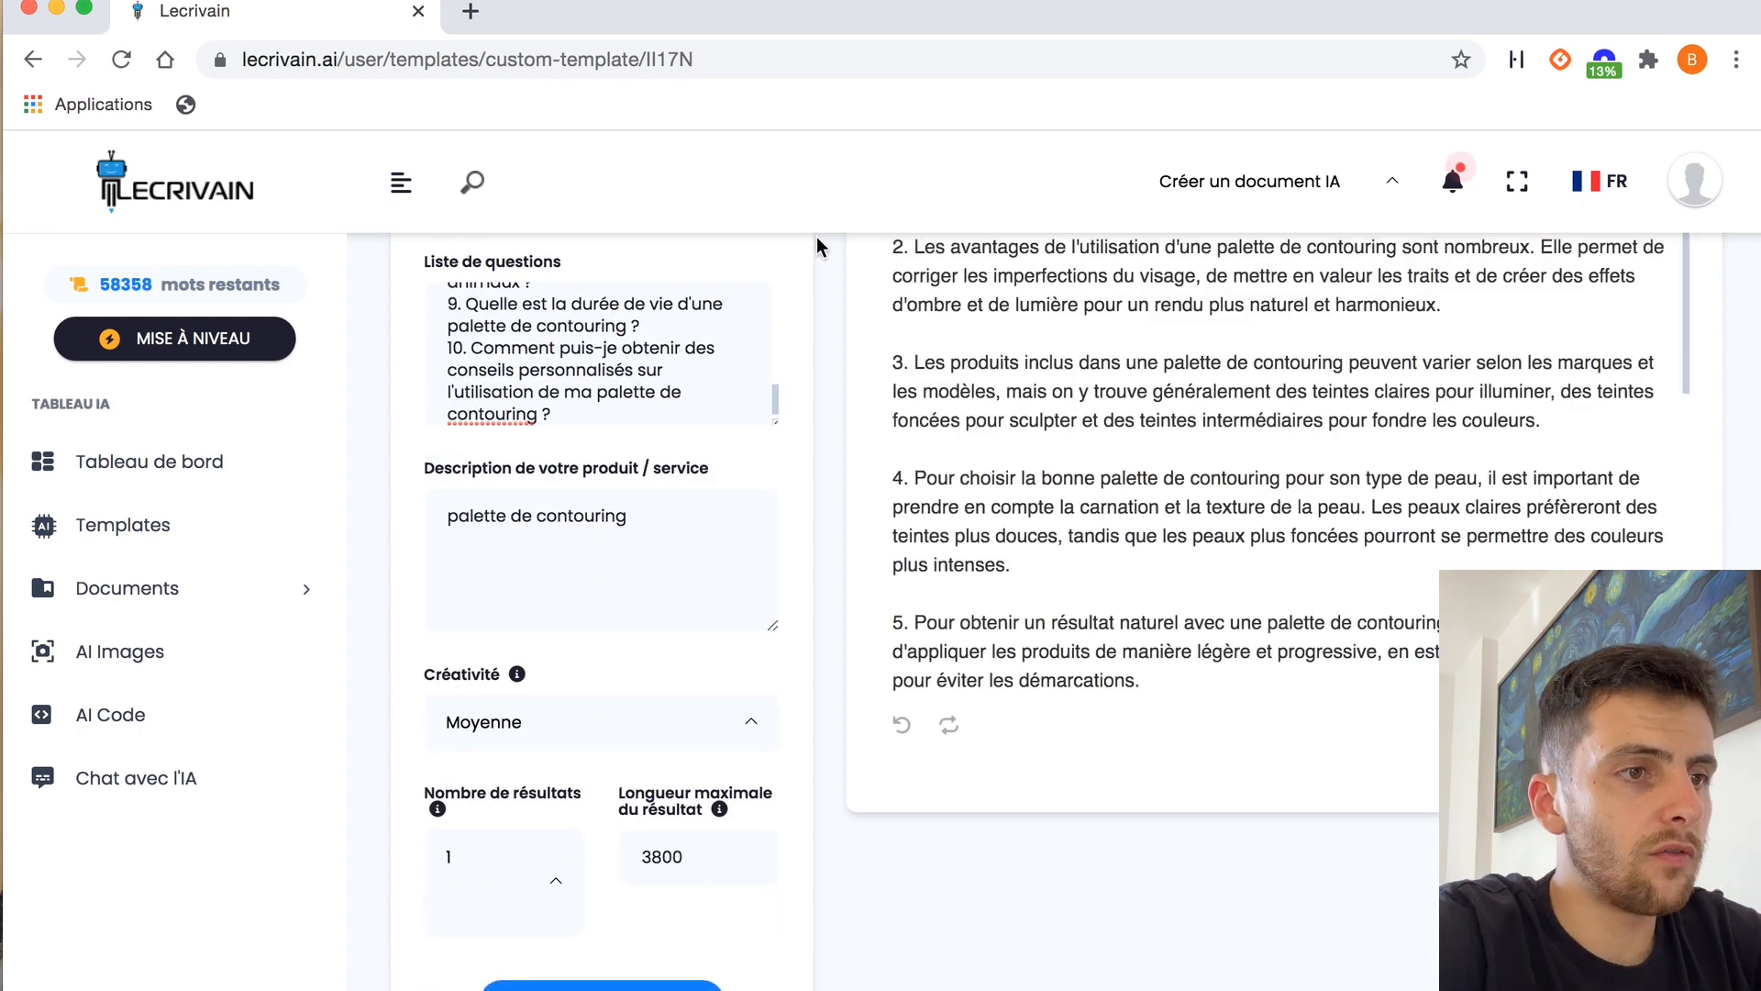
pyautogui.scroll(3, 816, 236)
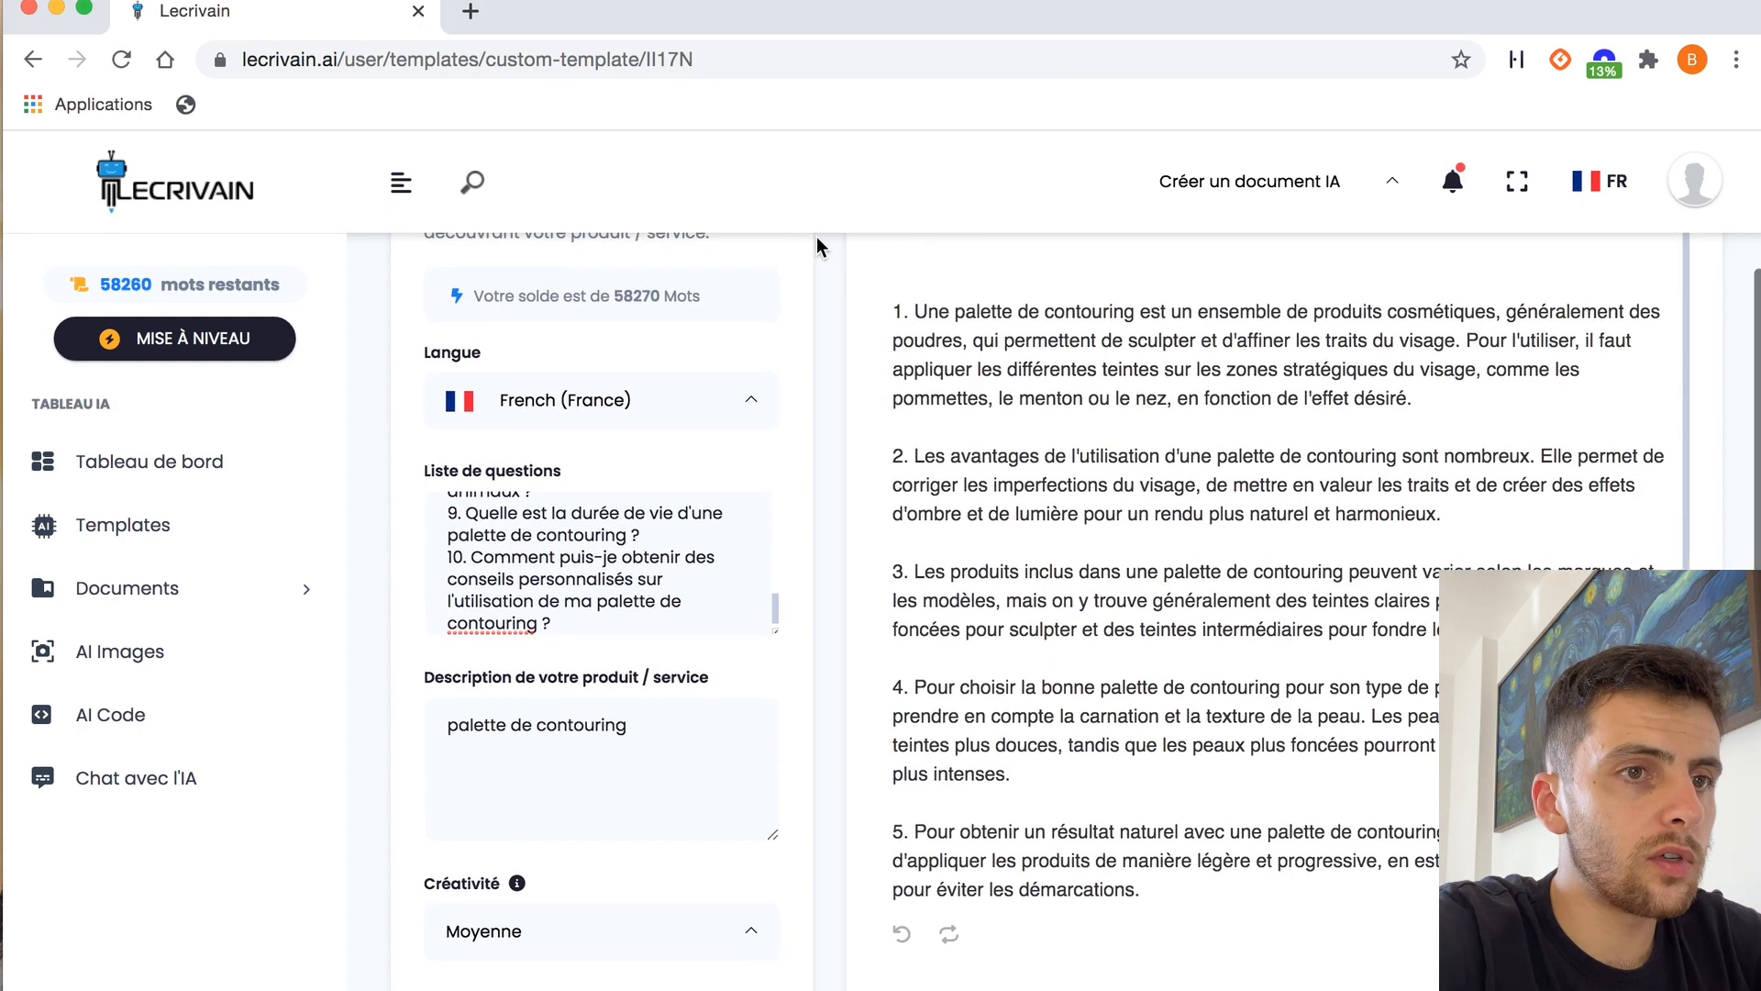
pyautogui.scroll(1, 899, 423)
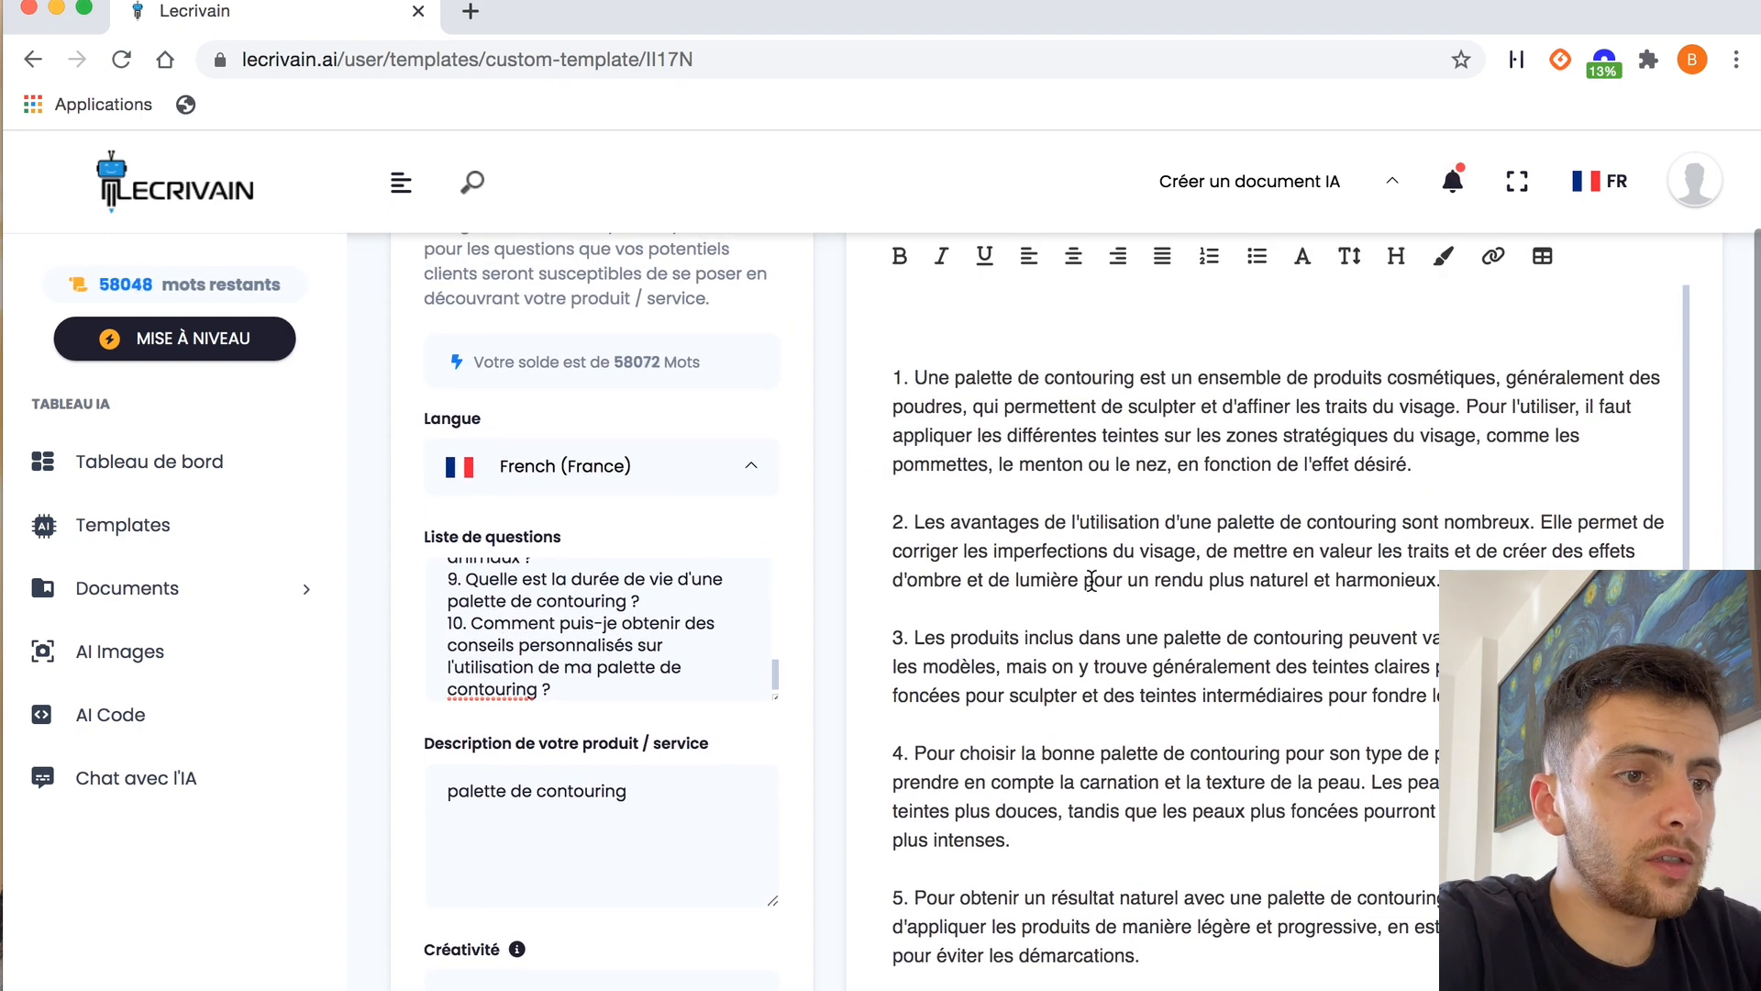
pyautogui.scroll(-2, 1091, 581)
pyautogui.scroll(2, 1091, 581)
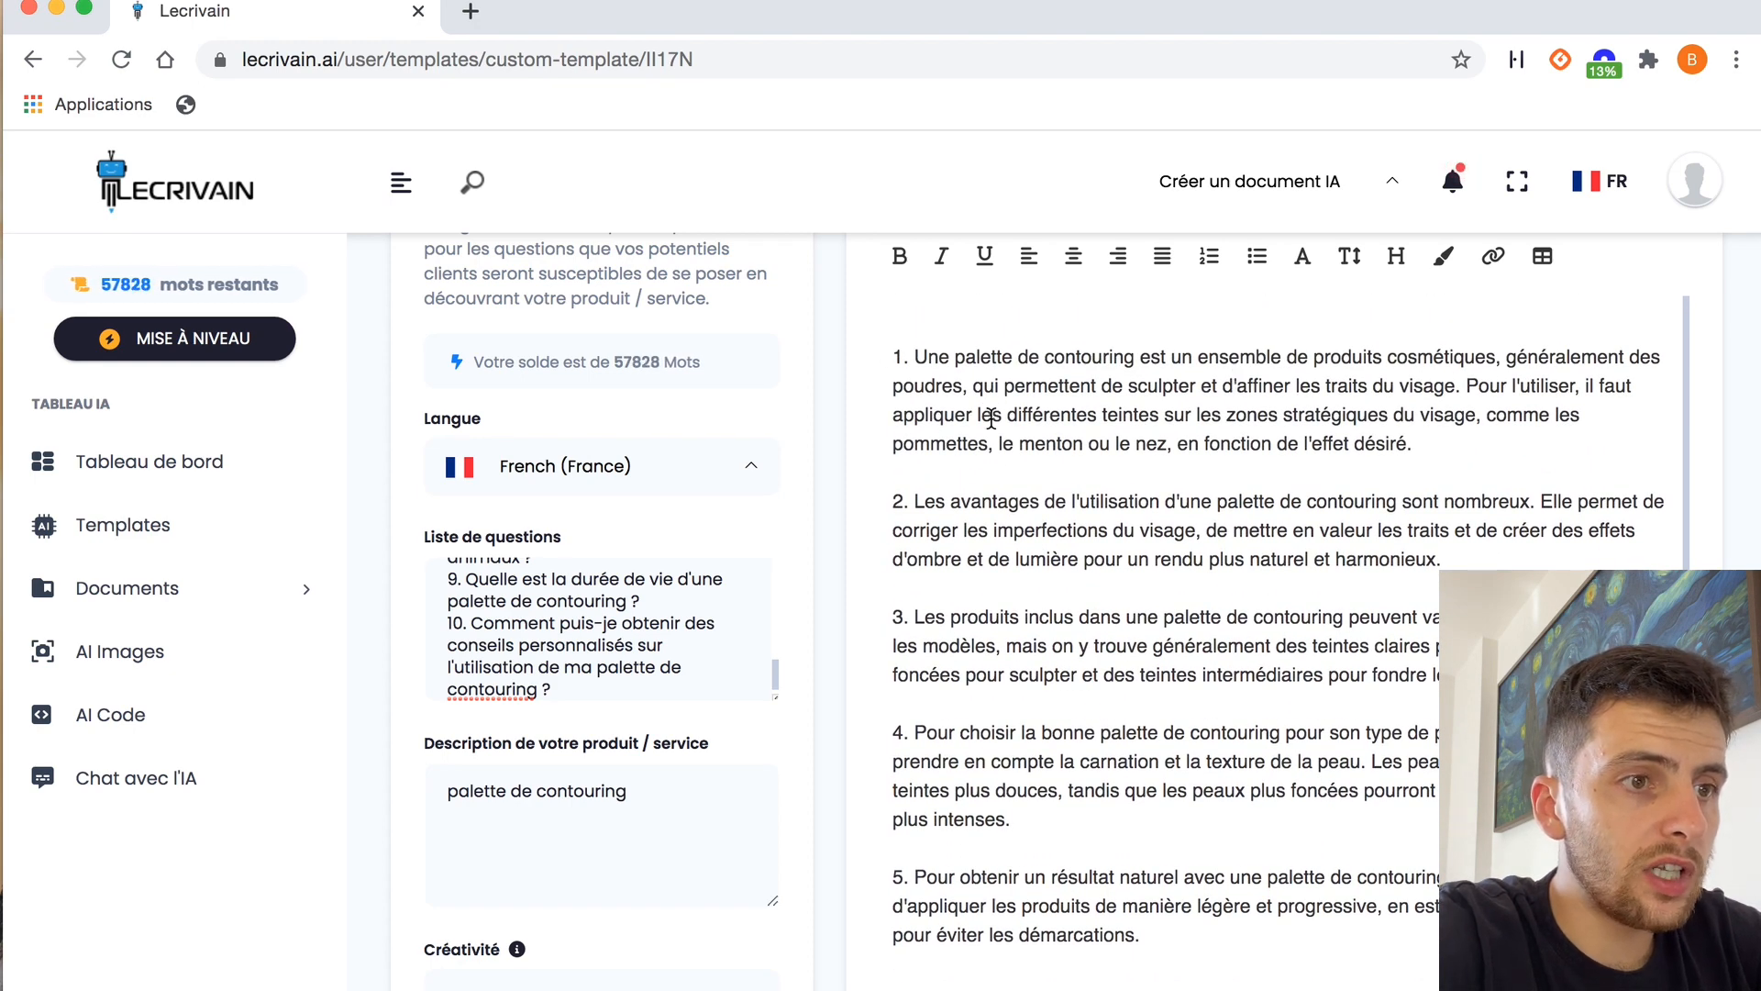
pyautogui.scroll(-2, 1474, 422)
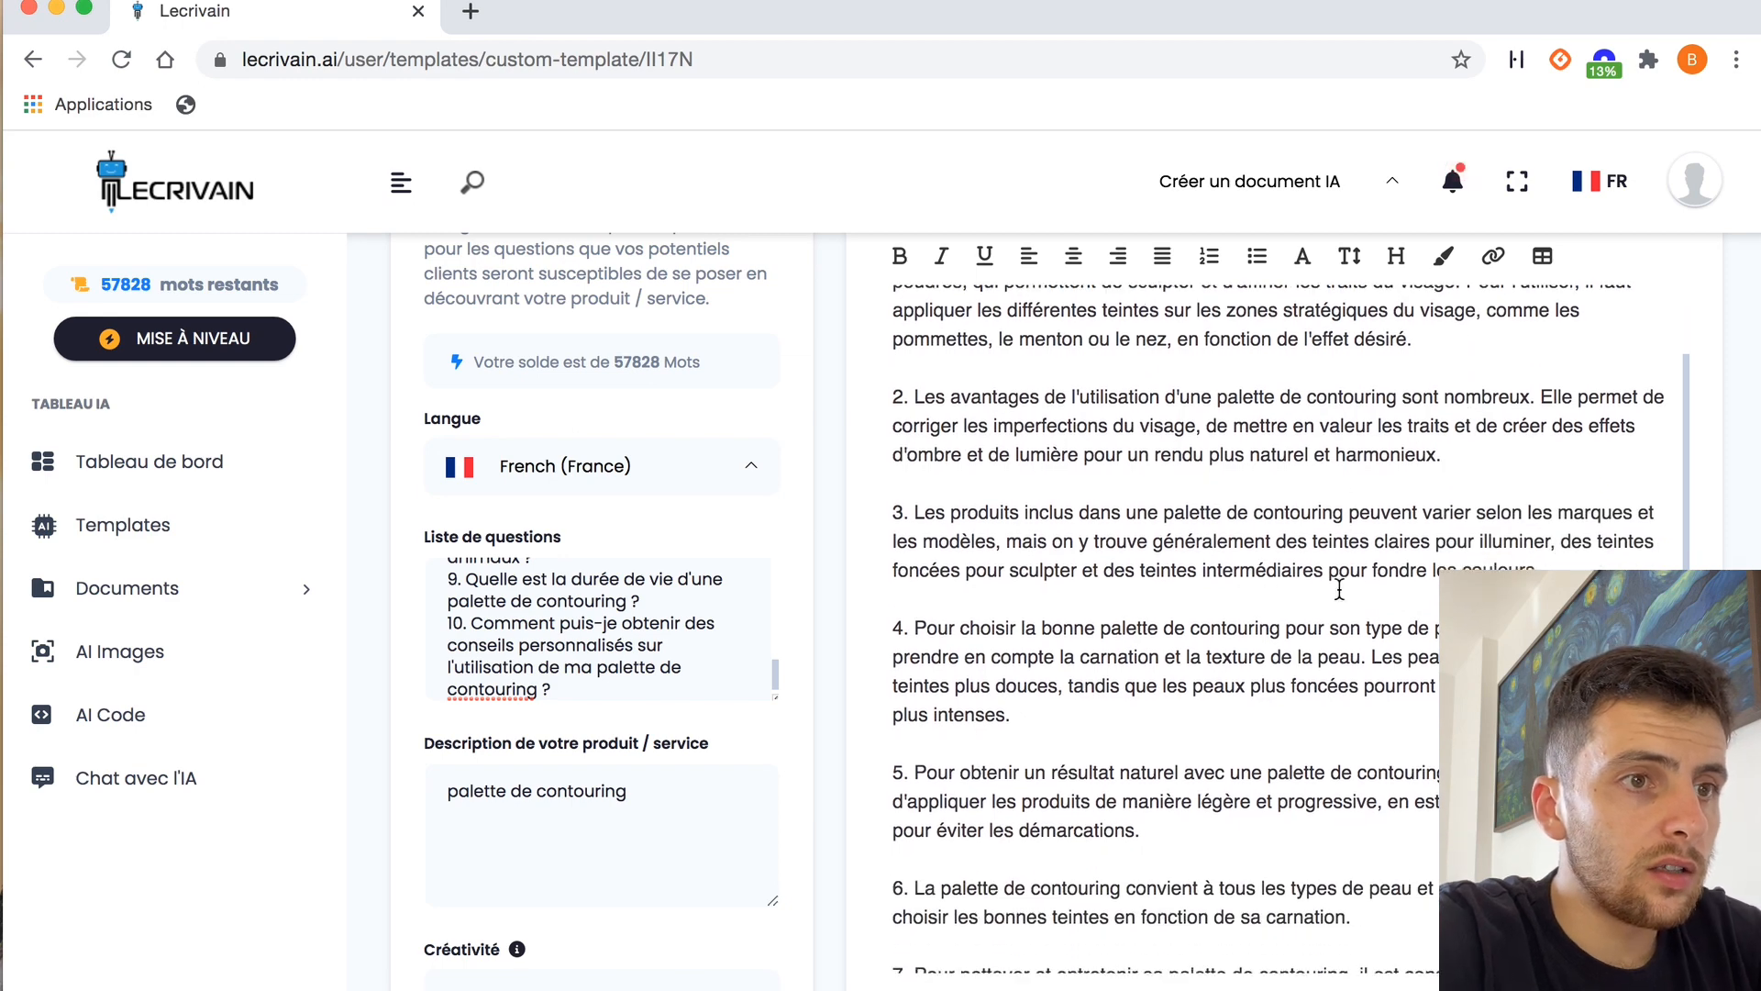
pyautogui.scroll(-5, 1339, 555)
pyautogui.scroll(-3, 1347, 643)
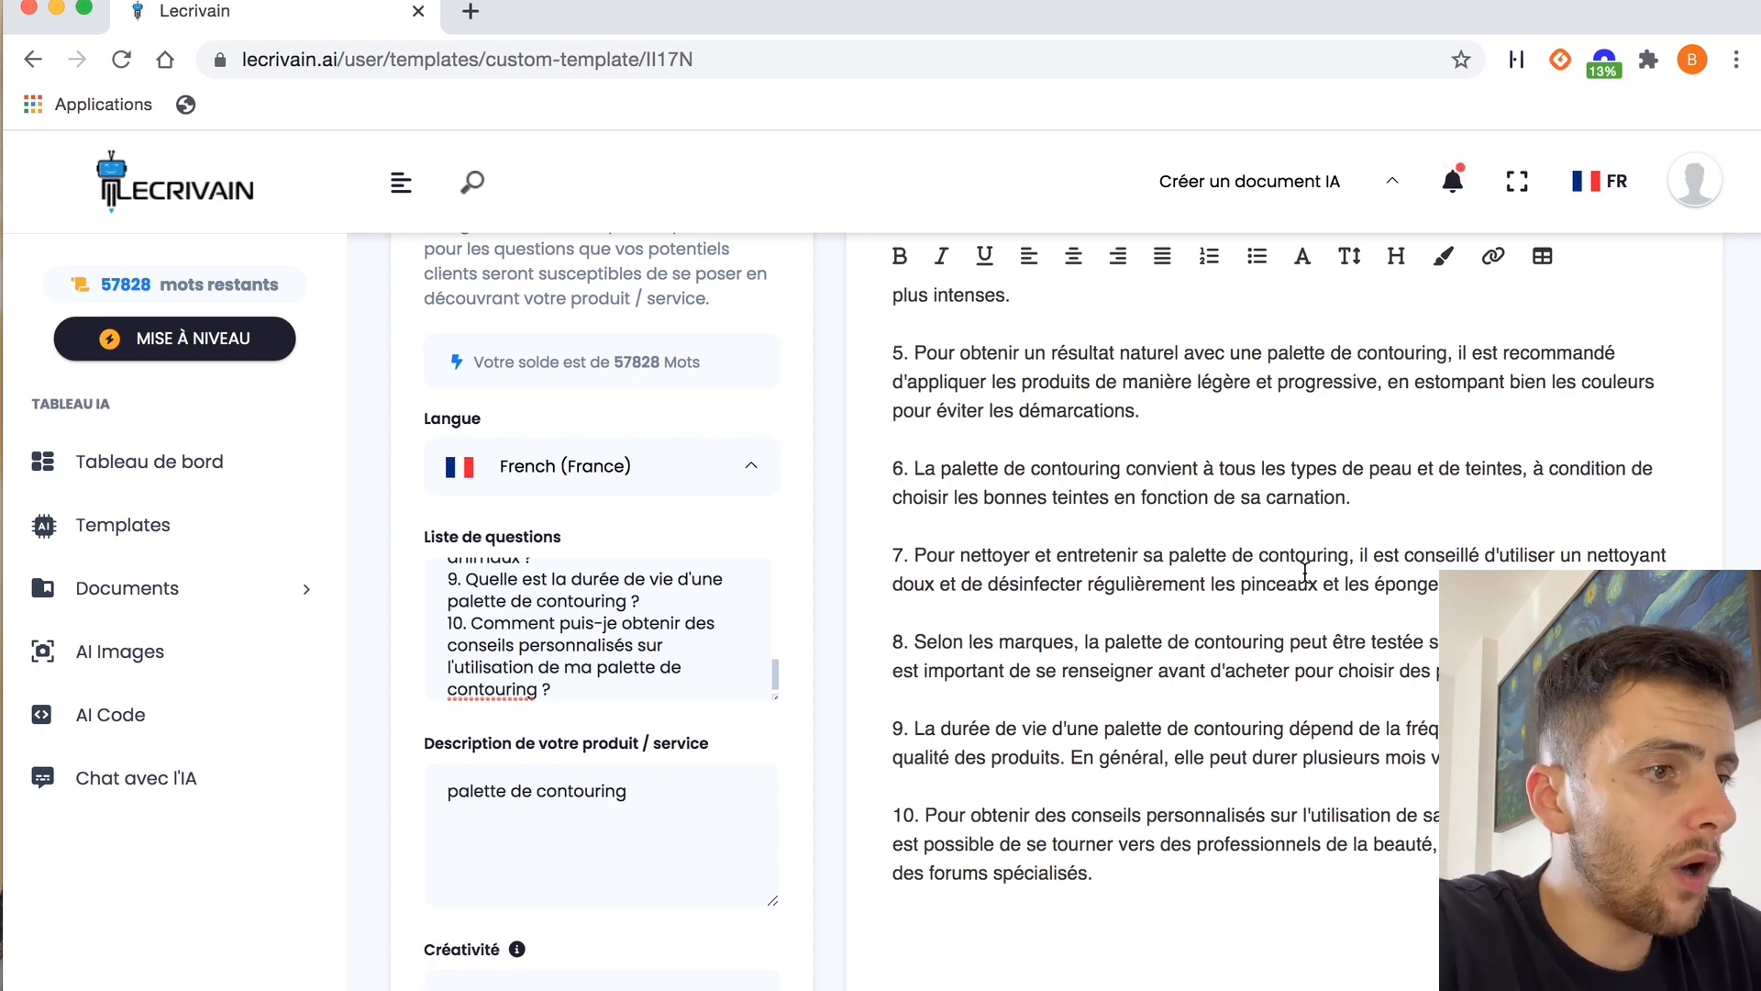
# Return to the templates and look over those offered in the Site Web & Ecommerce category
pyautogui.click(184, 535)
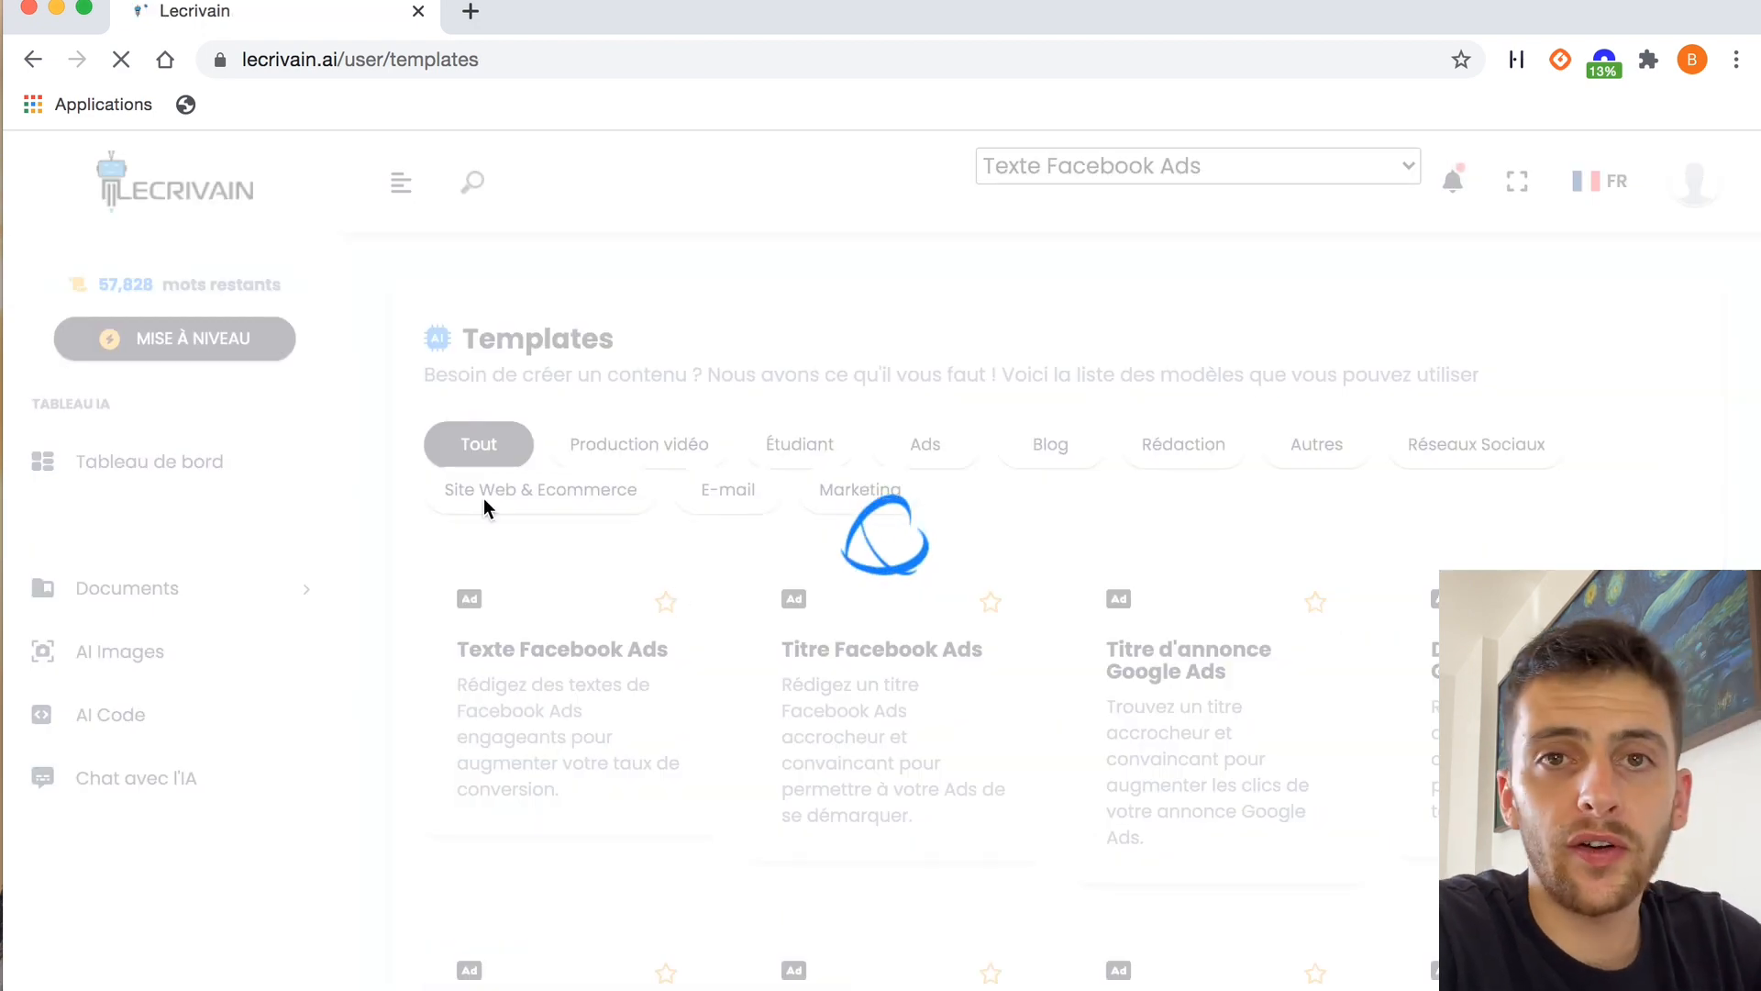
pyautogui.click(568, 500)
pyautogui.scroll(-15, 1058, 748)
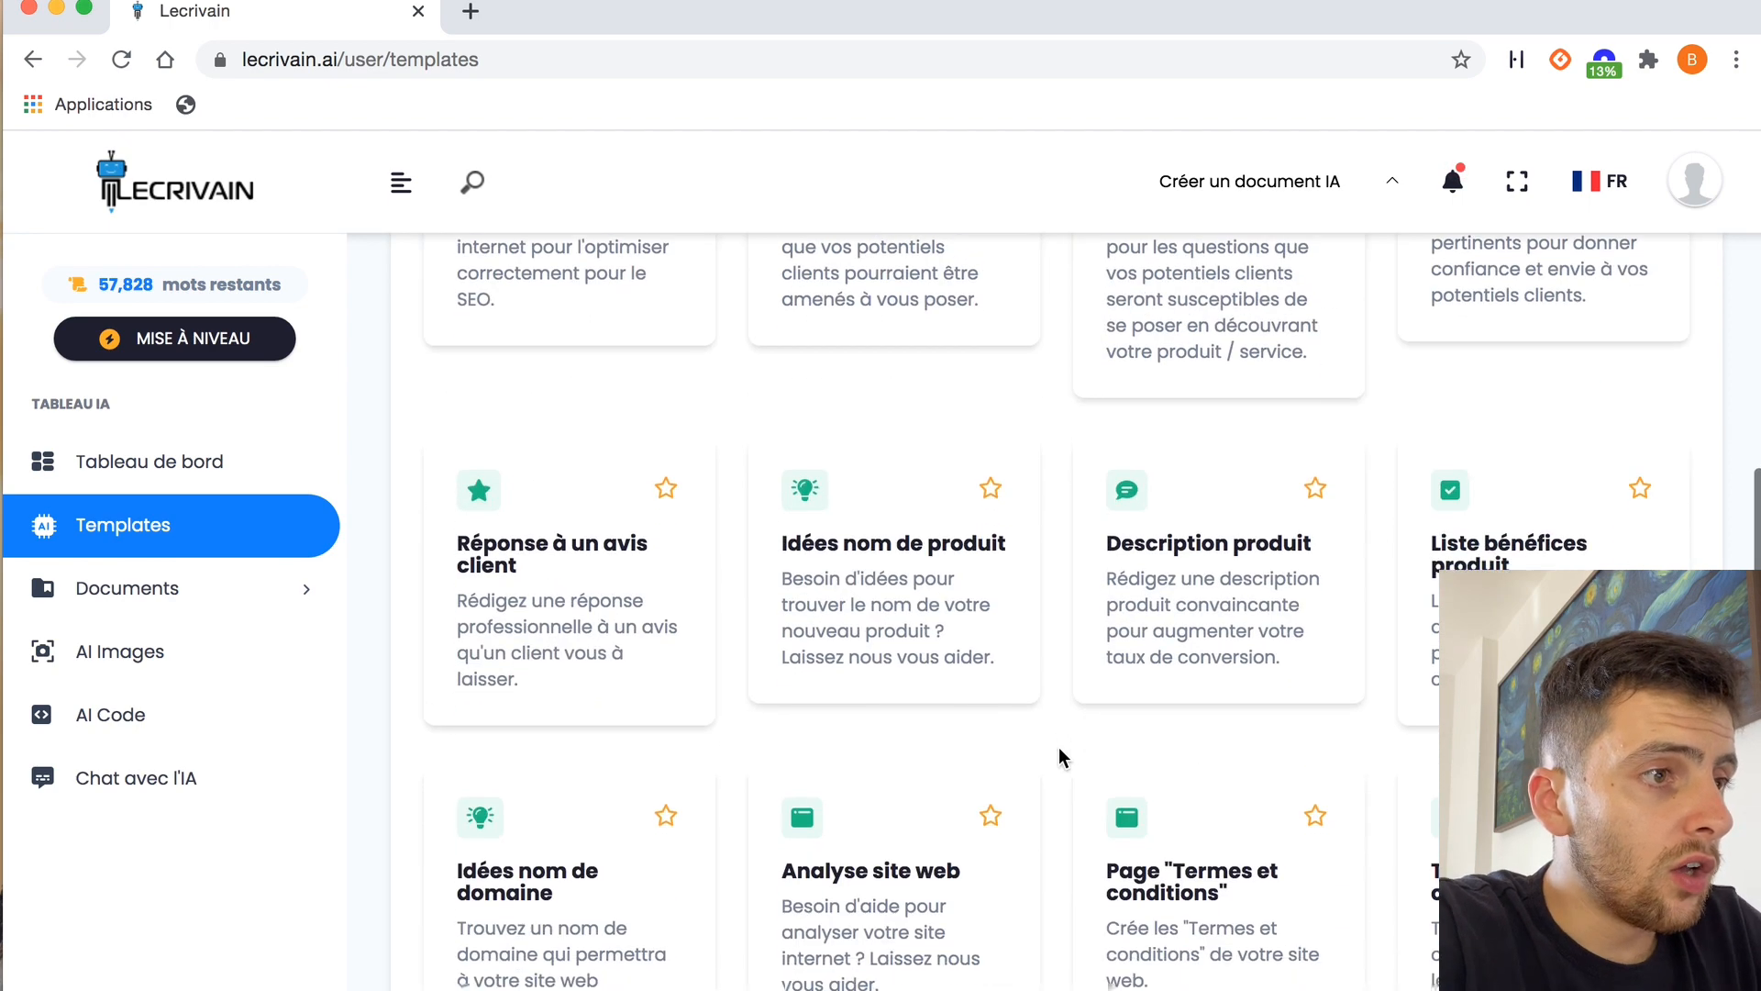
pyautogui.scroll(5, 1305, 702)
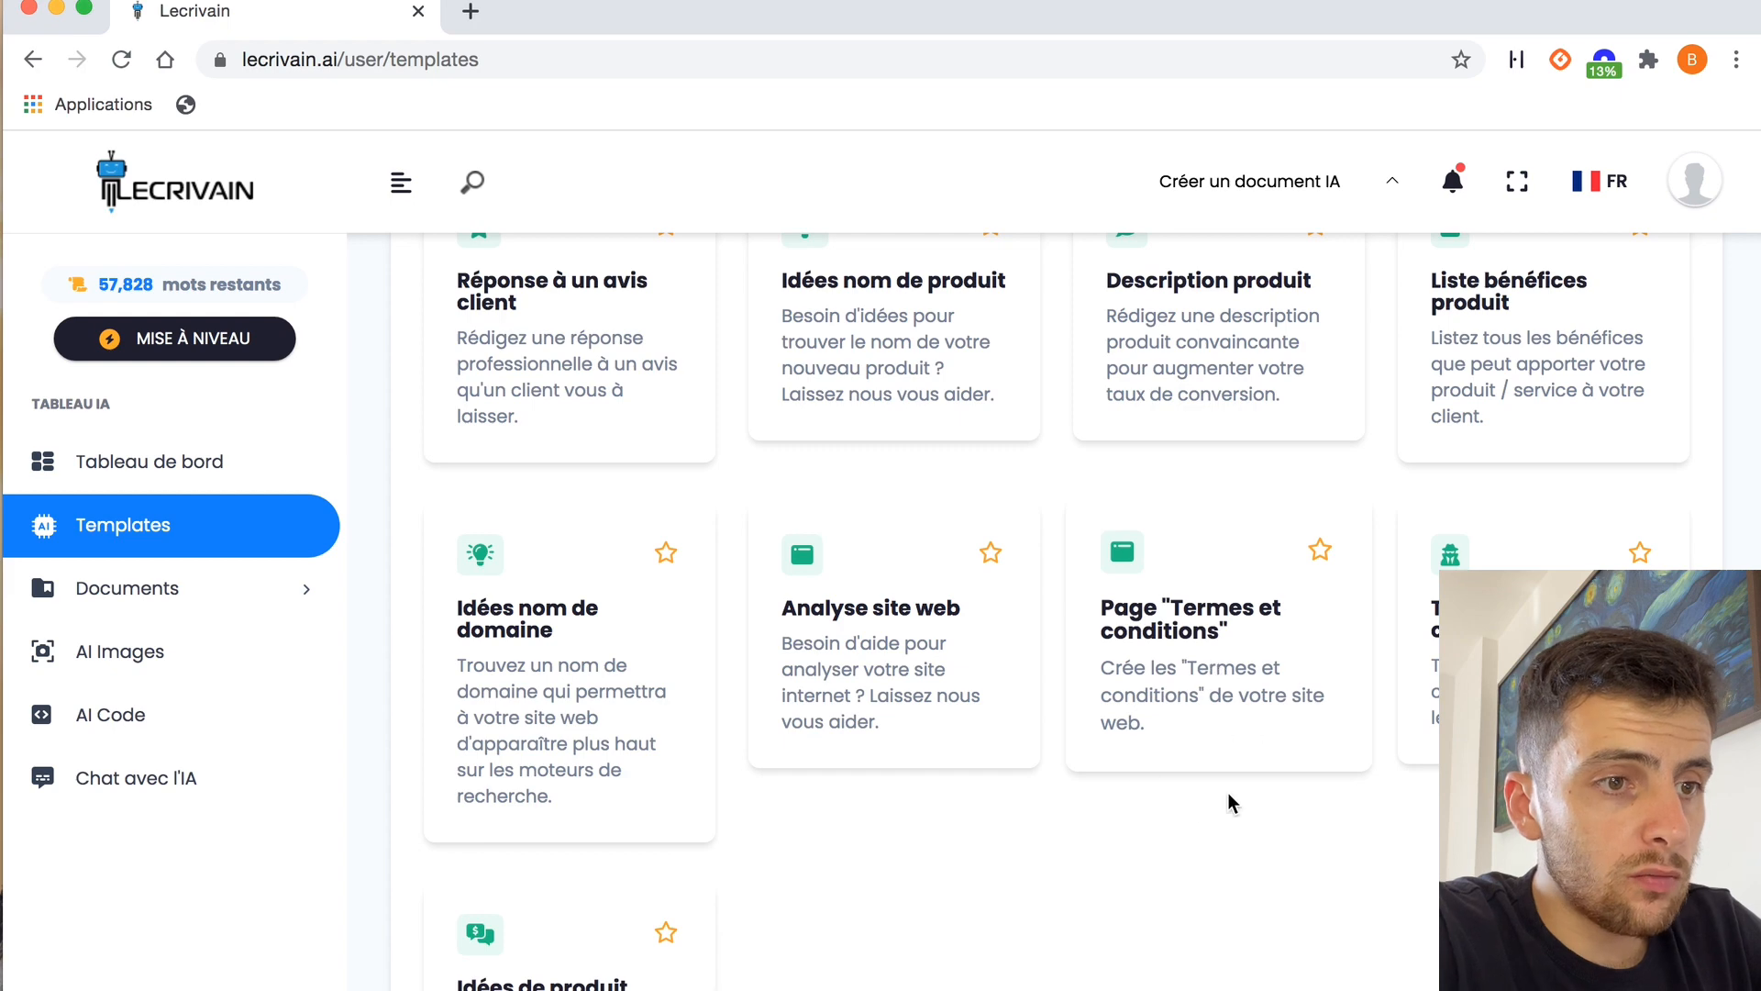
pyautogui.scroll(5, 1193, 816)
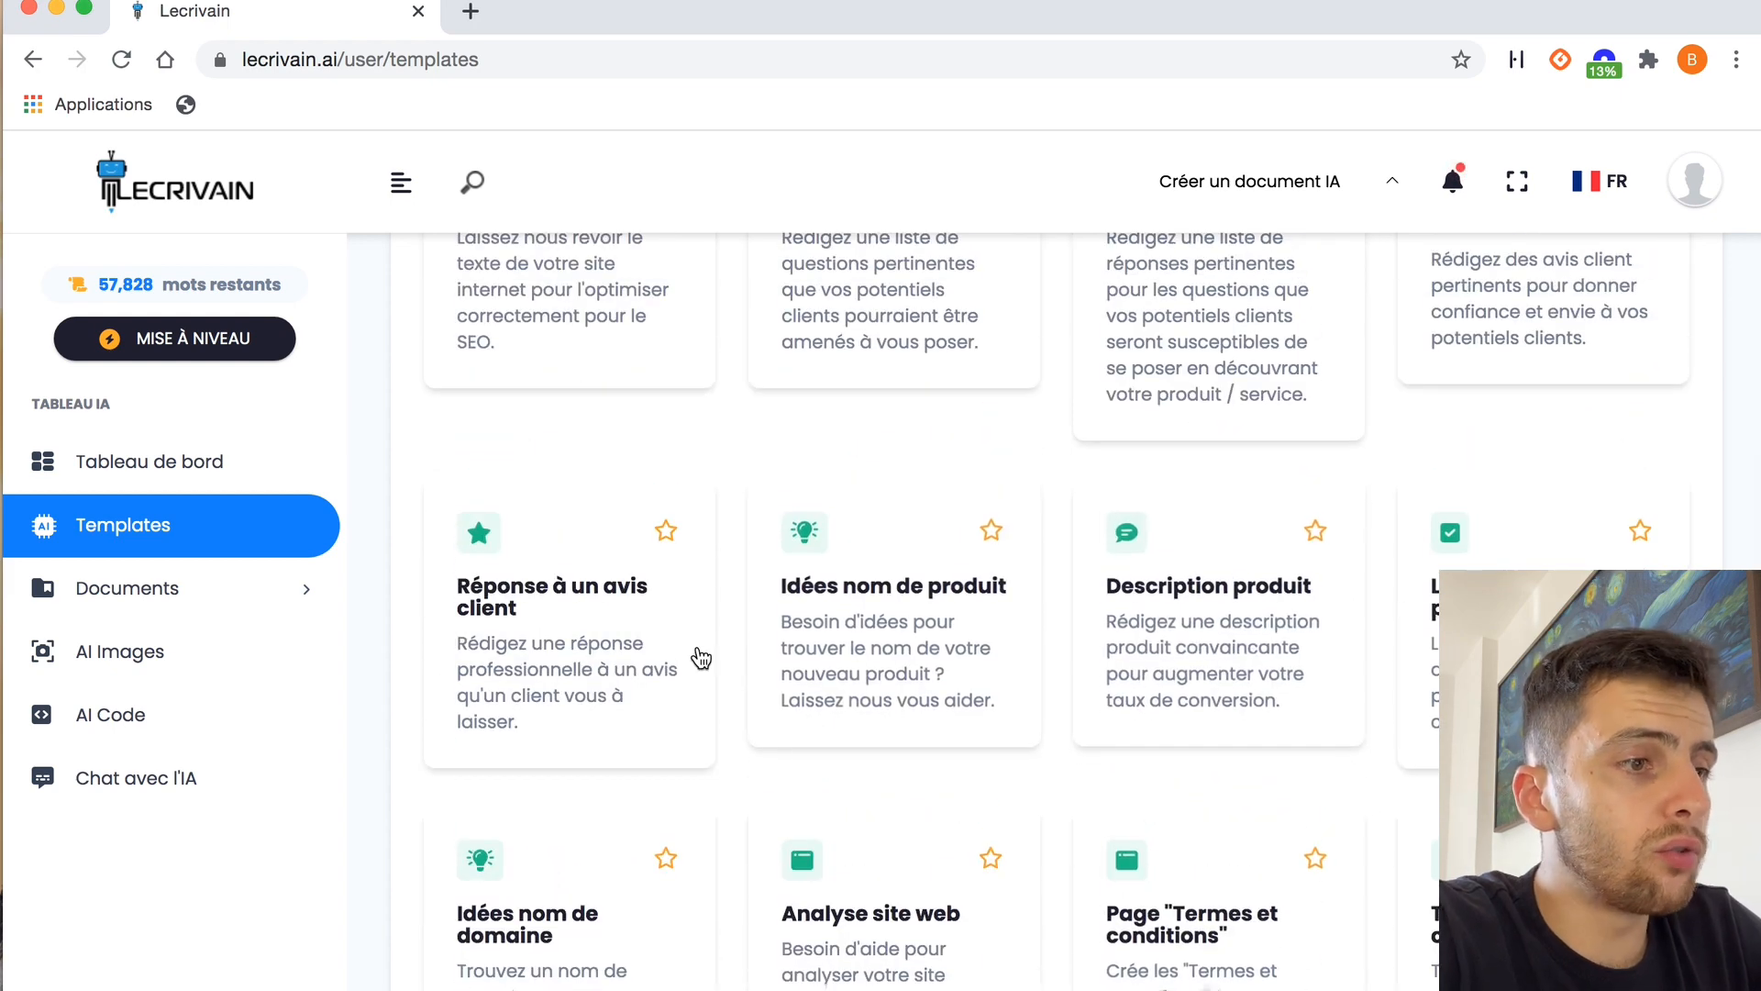
pyautogui.scroll(5, 890, 595)
pyautogui.scroll(-2, 888, 596)
pyautogui.scroll(2, 743, 598)
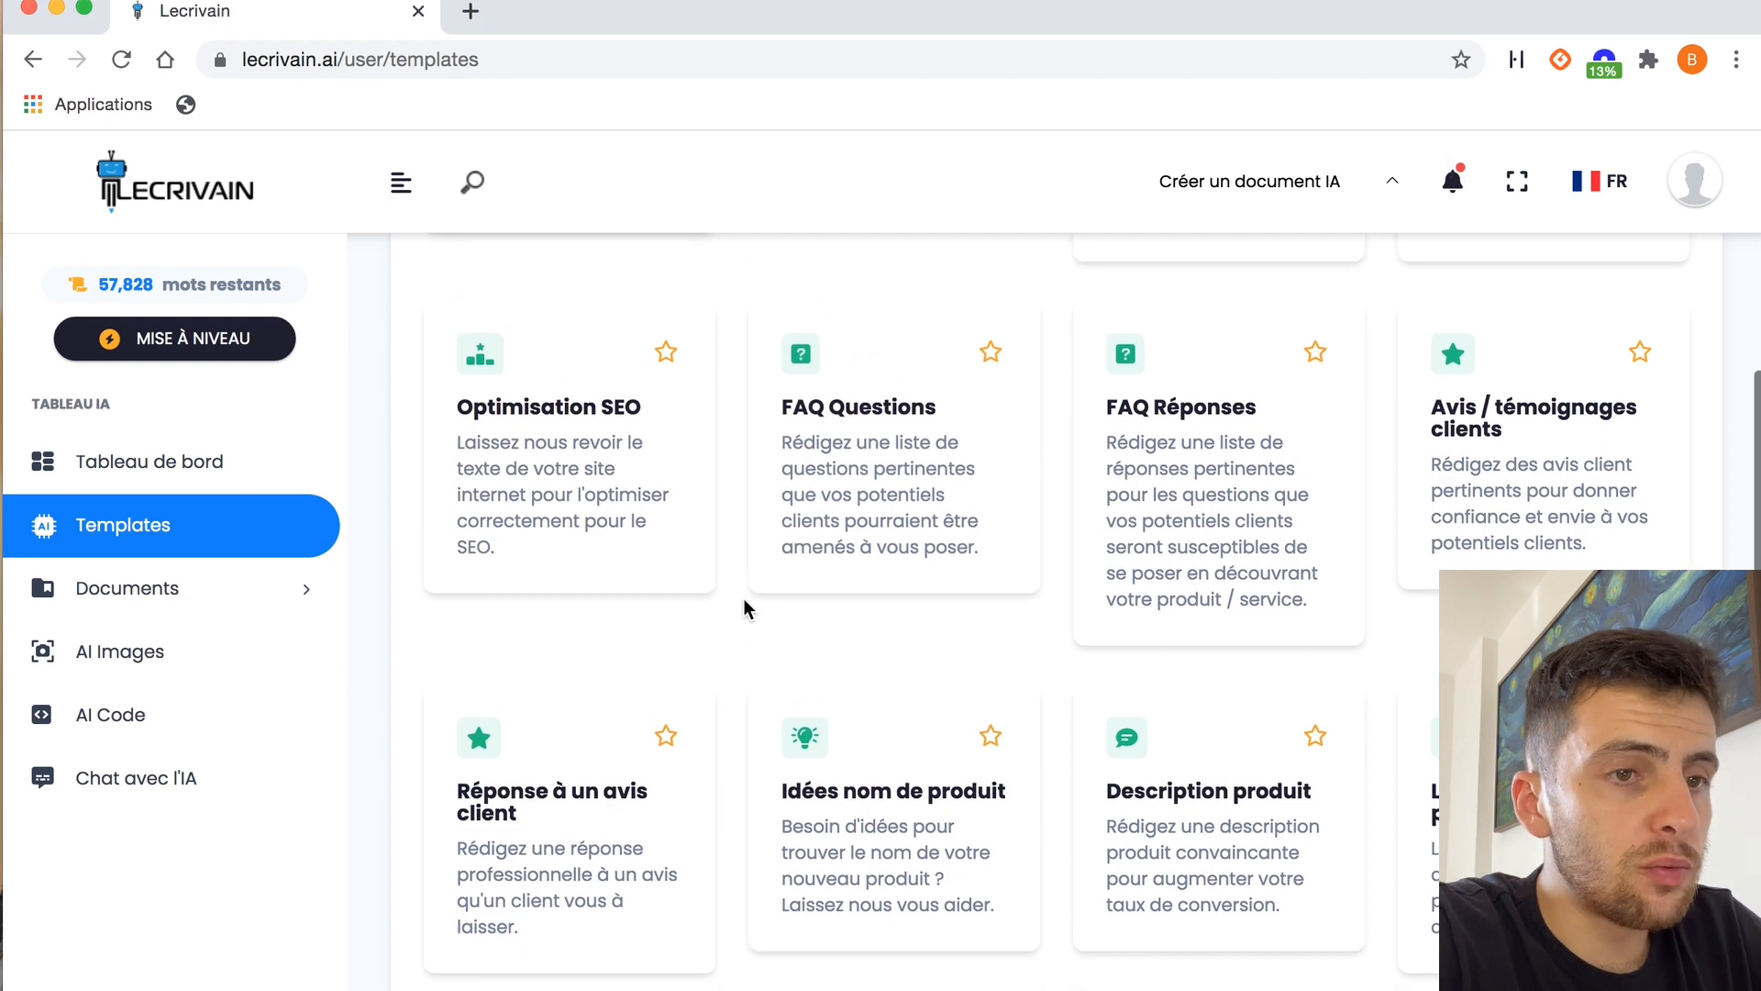
pyautogui.scroll(6, 1285, 509)
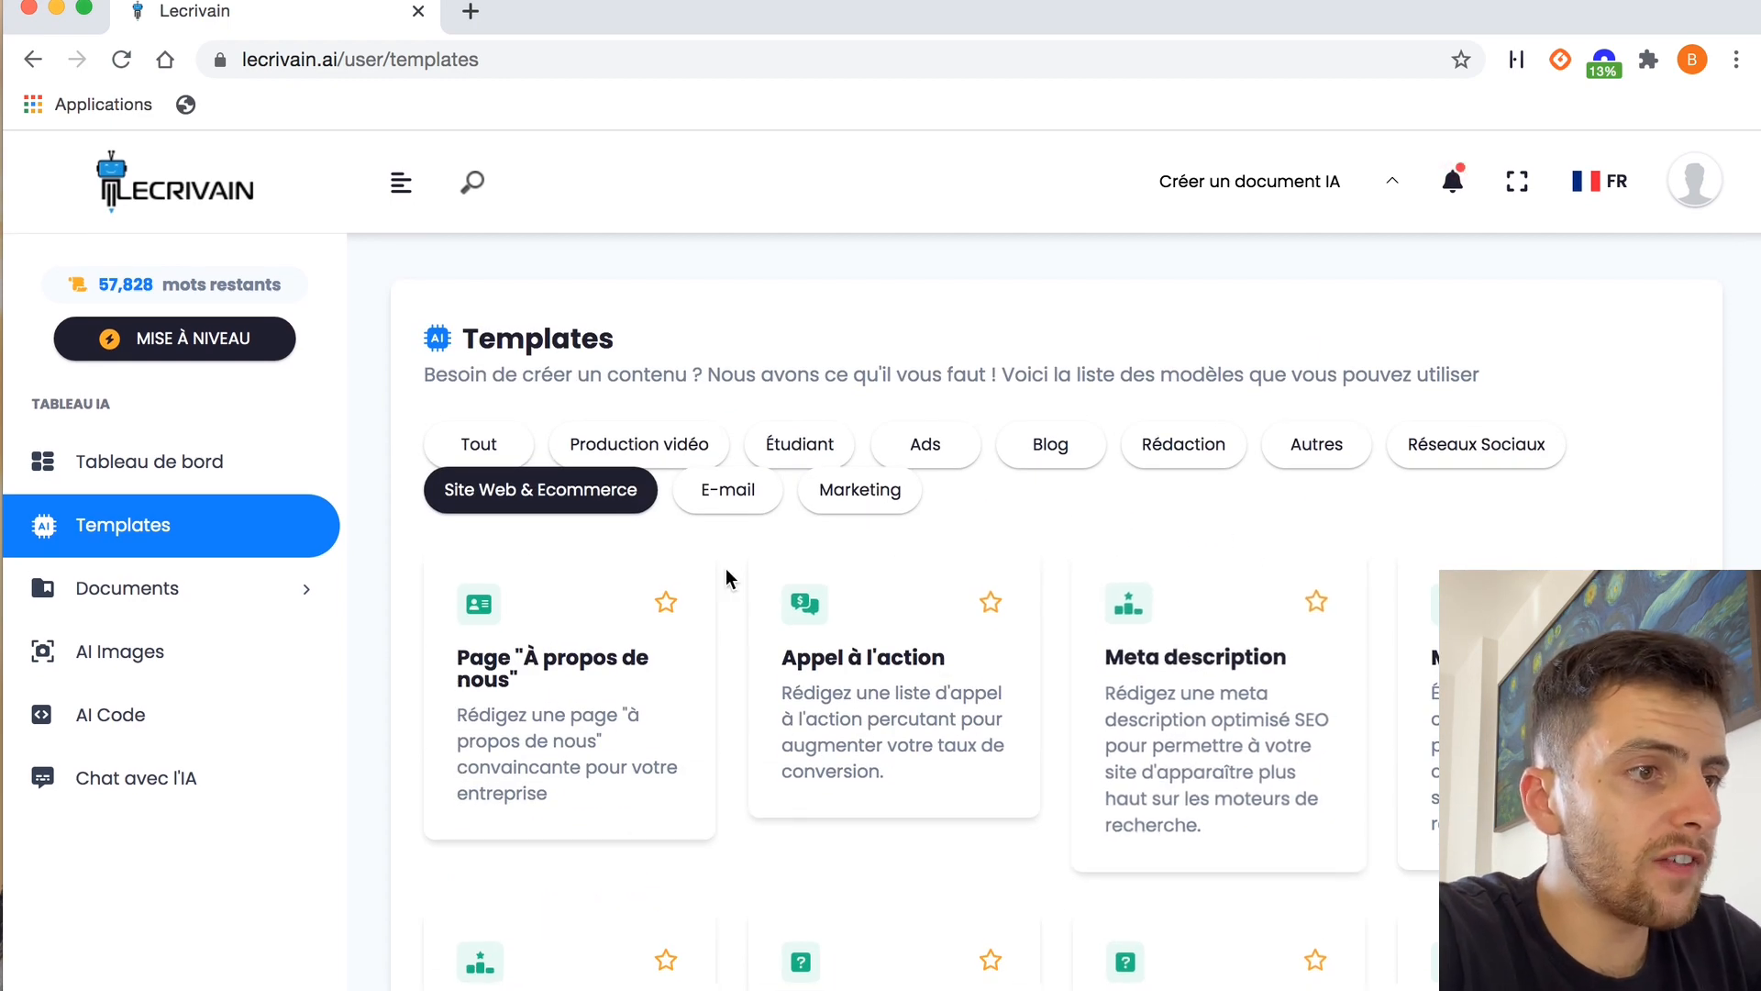
# Open the "Avatar client" template in the Marketing category and enter "palette de contouring" as the product description
pyautogui.click(879, 502)
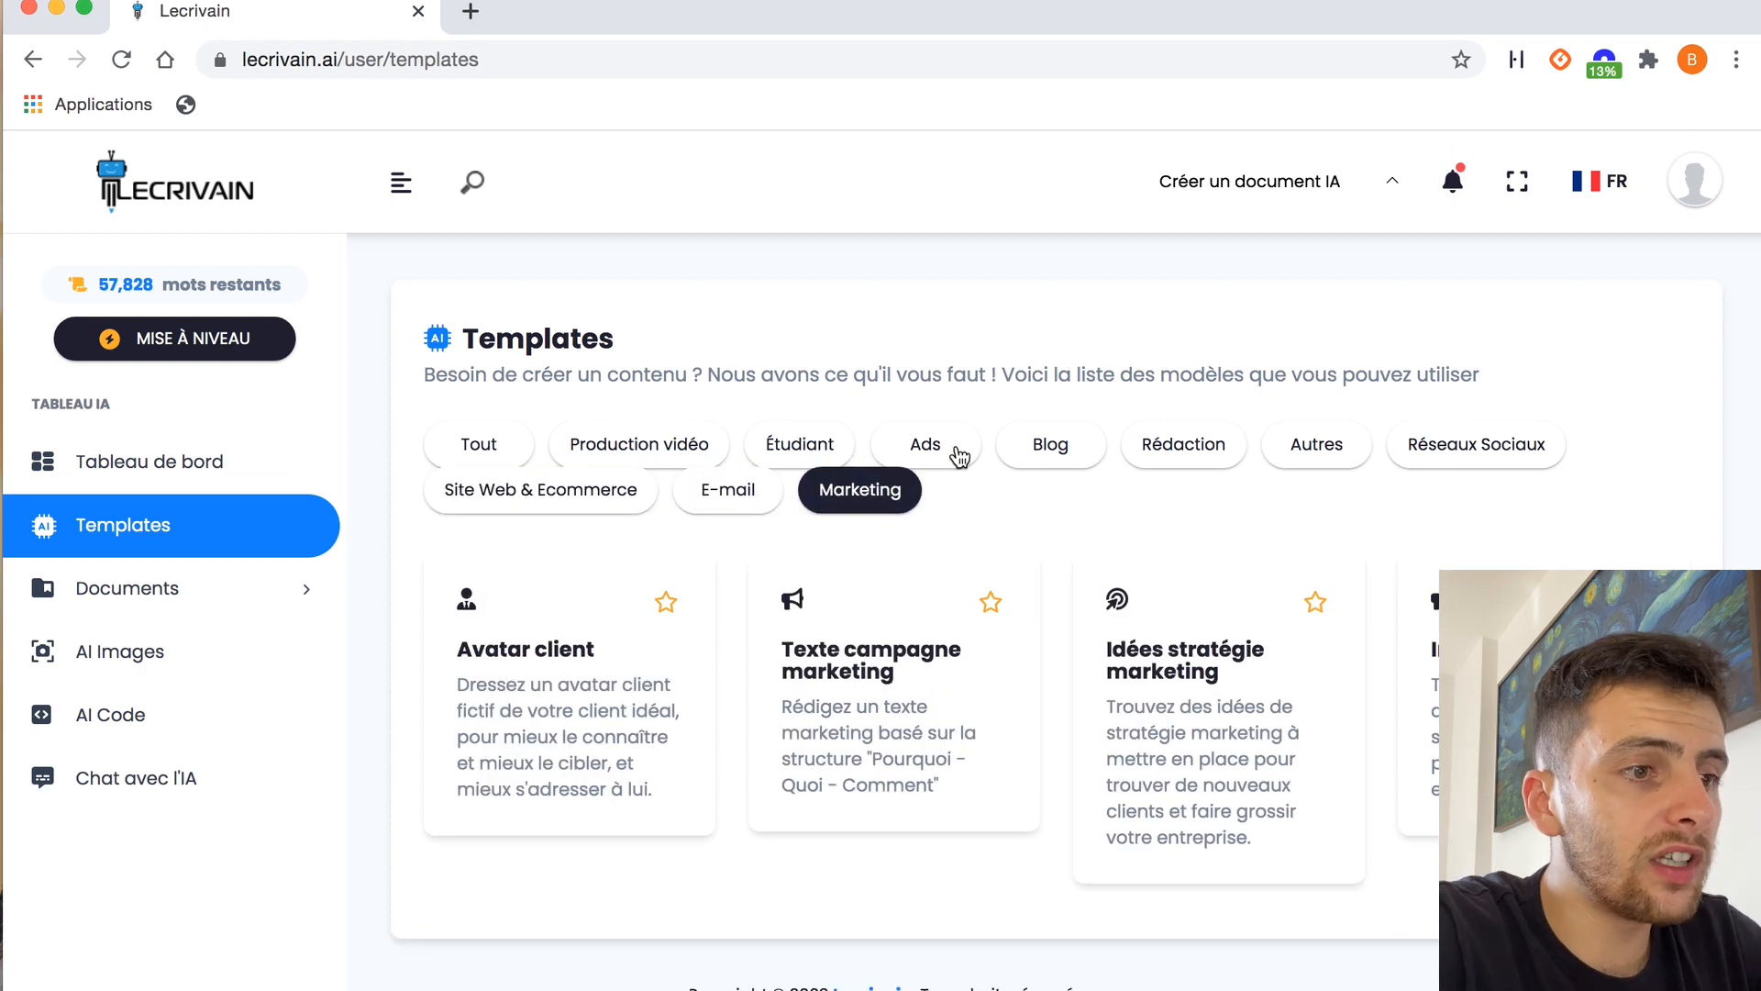
pyautogui.click(552, 703)
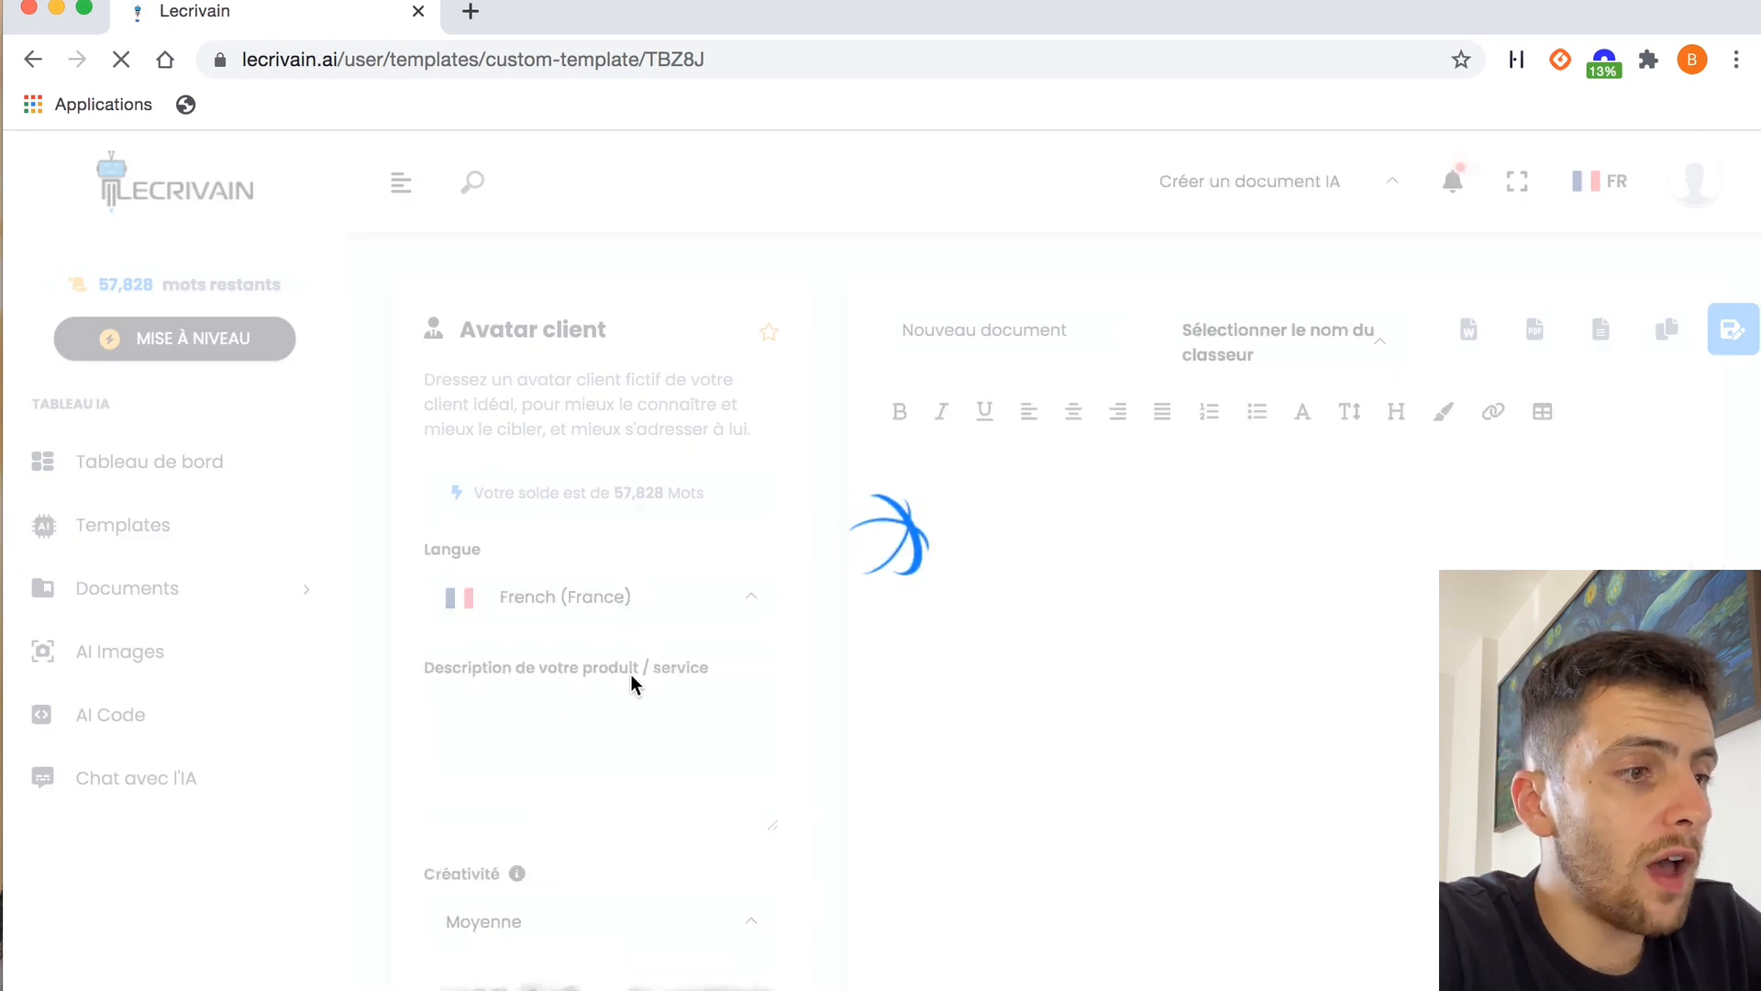
pyautogui.click(476, 719)
pyautogui.write('palette de contouring')
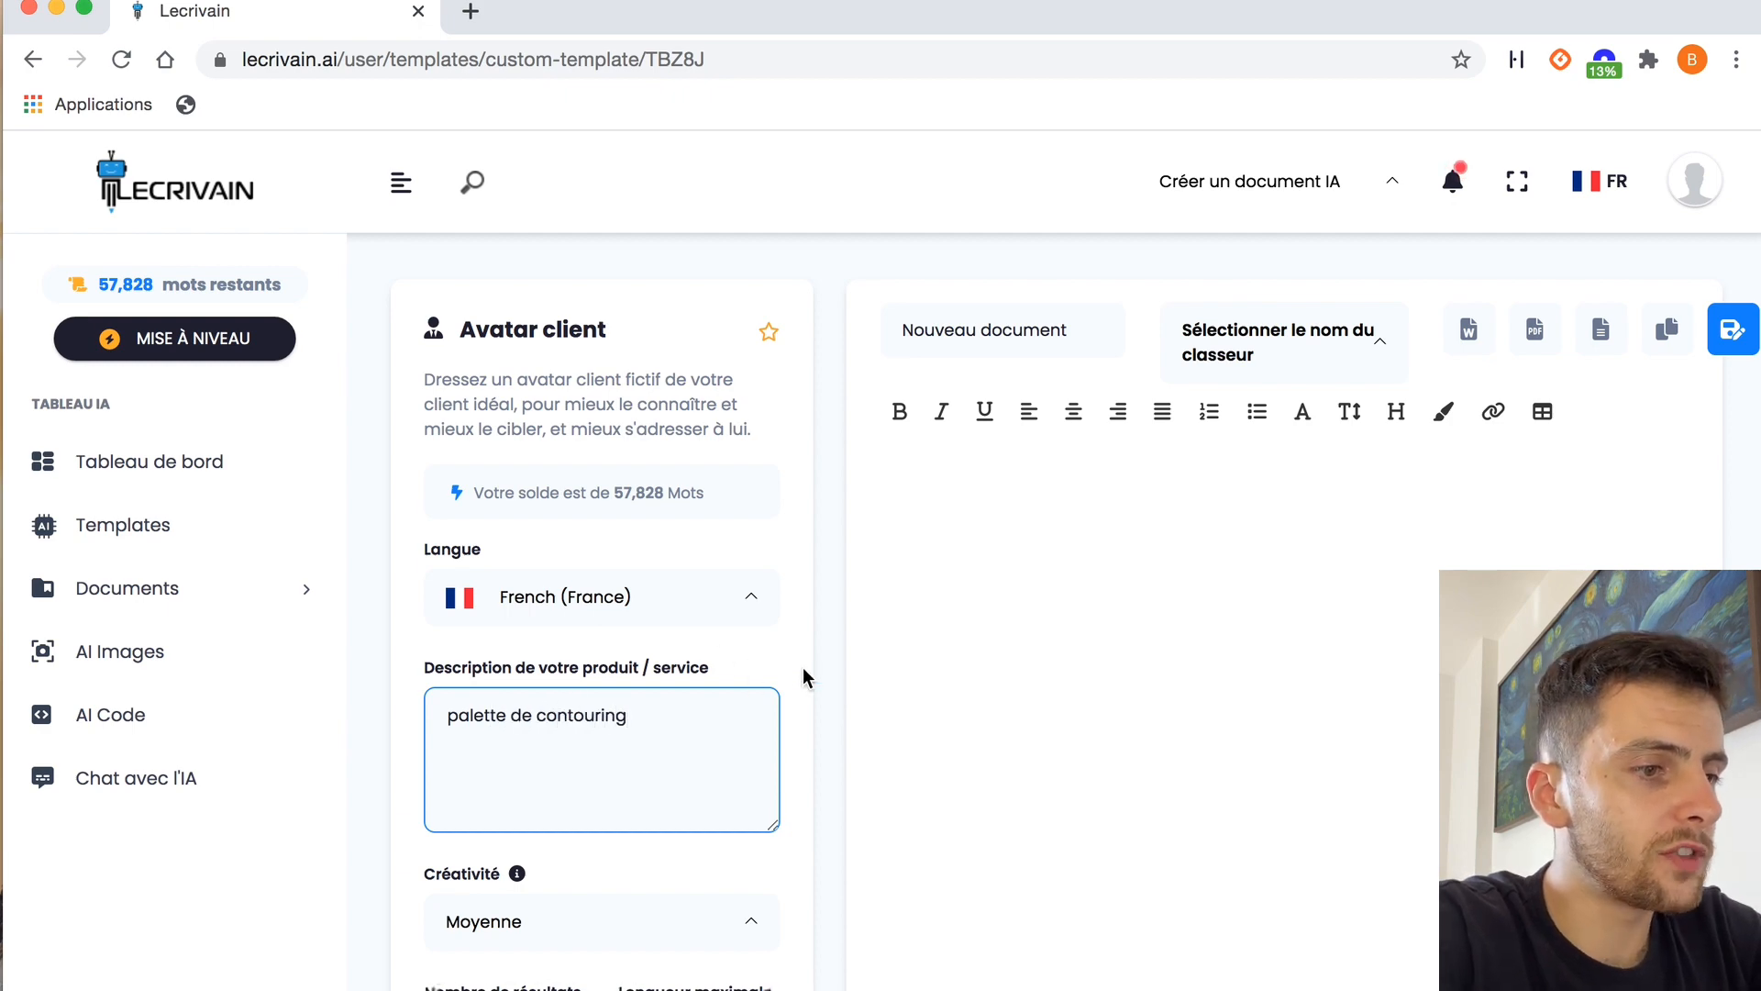
# Generate the fictional customer avatar and read through its profile
pyautogui.scroll(-4, 802, 668)
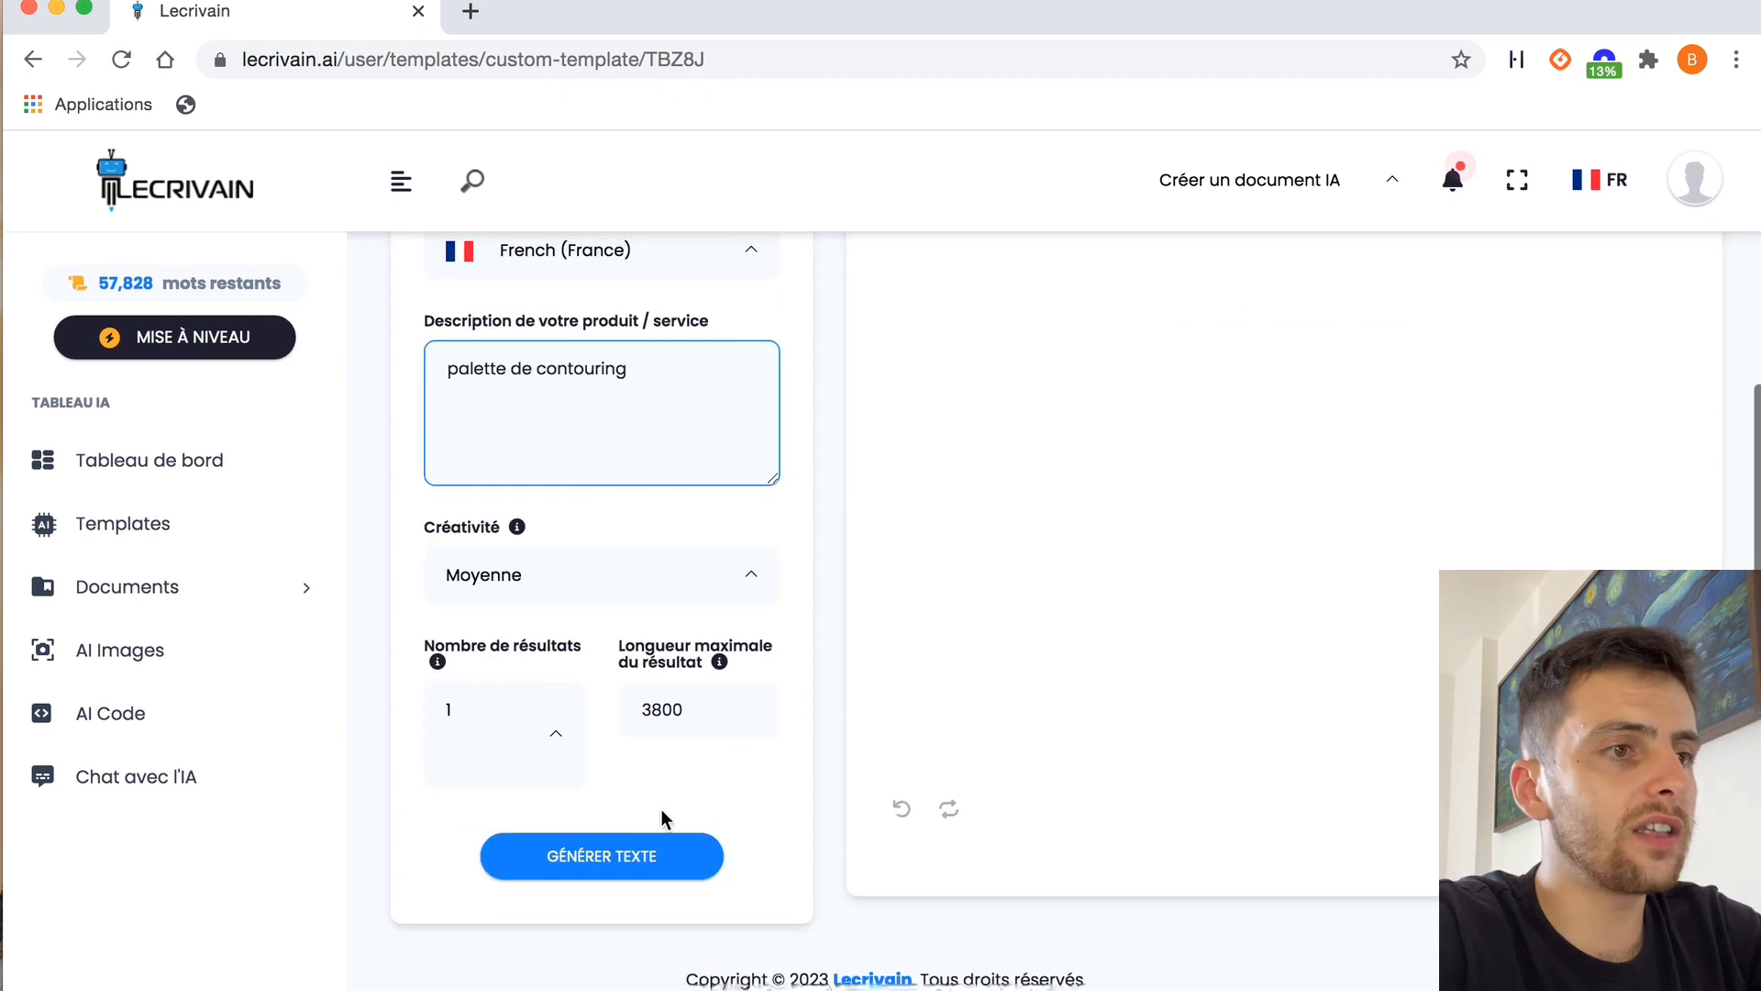
pyautogui.click(601, 857)
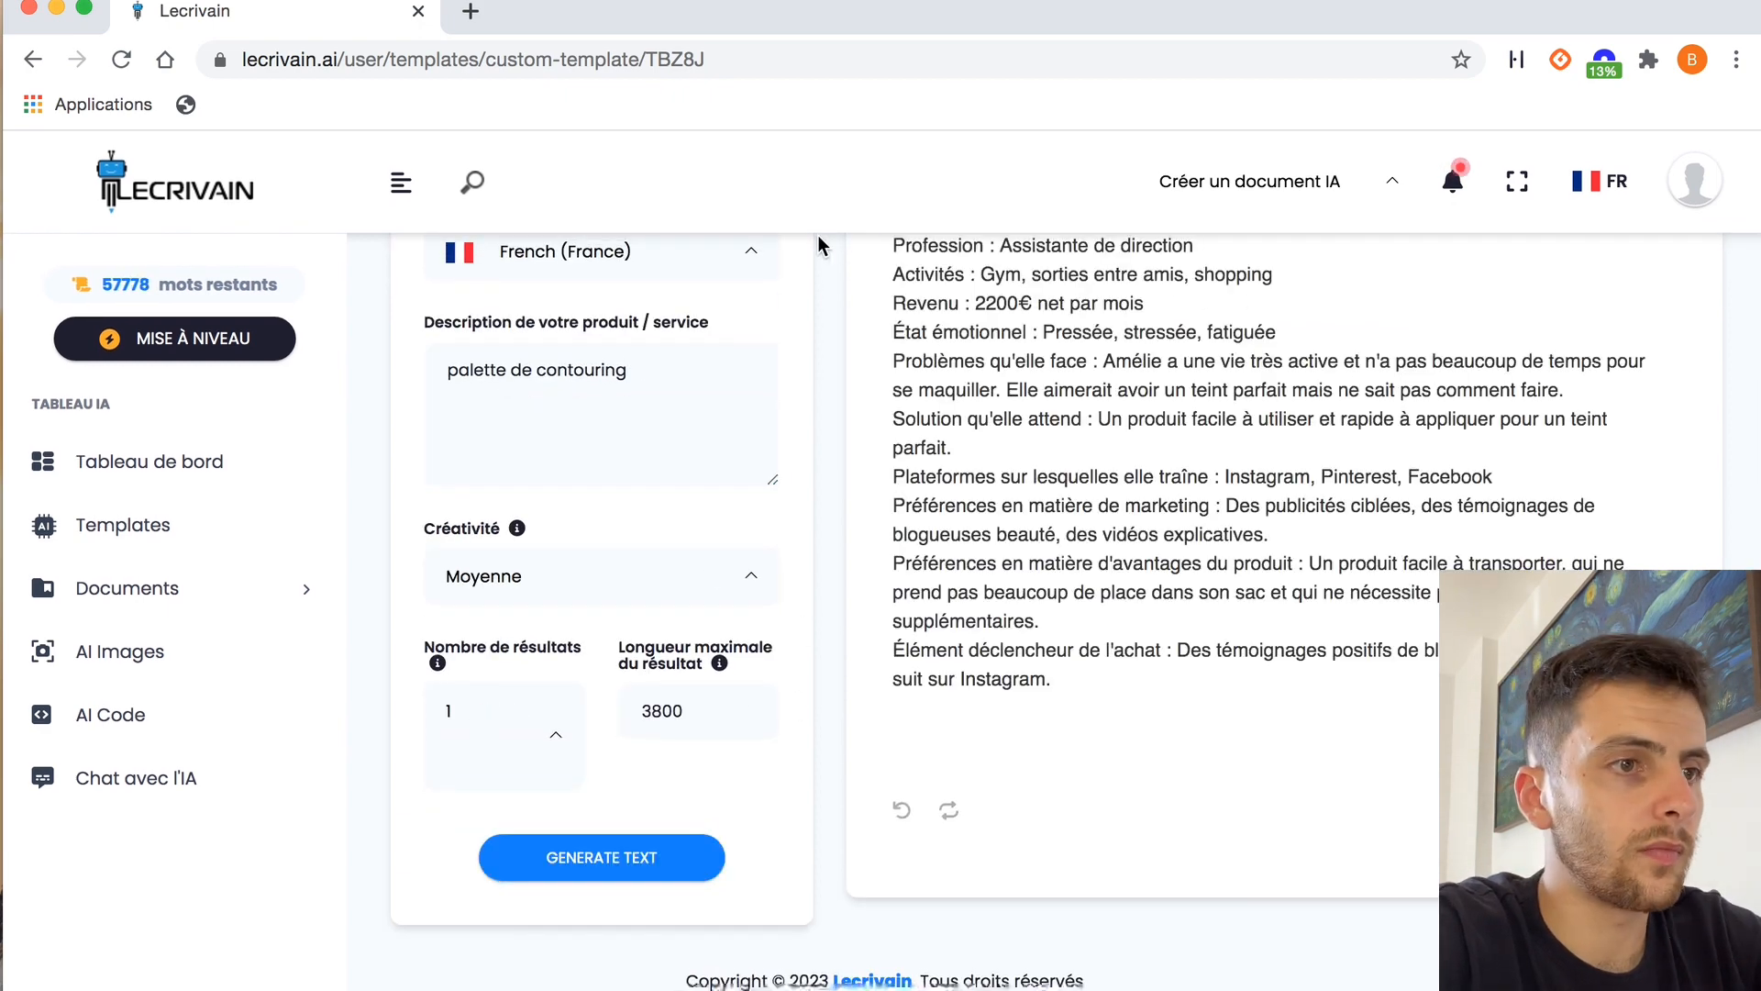
pyautogui.scroll(2, 822, 299)
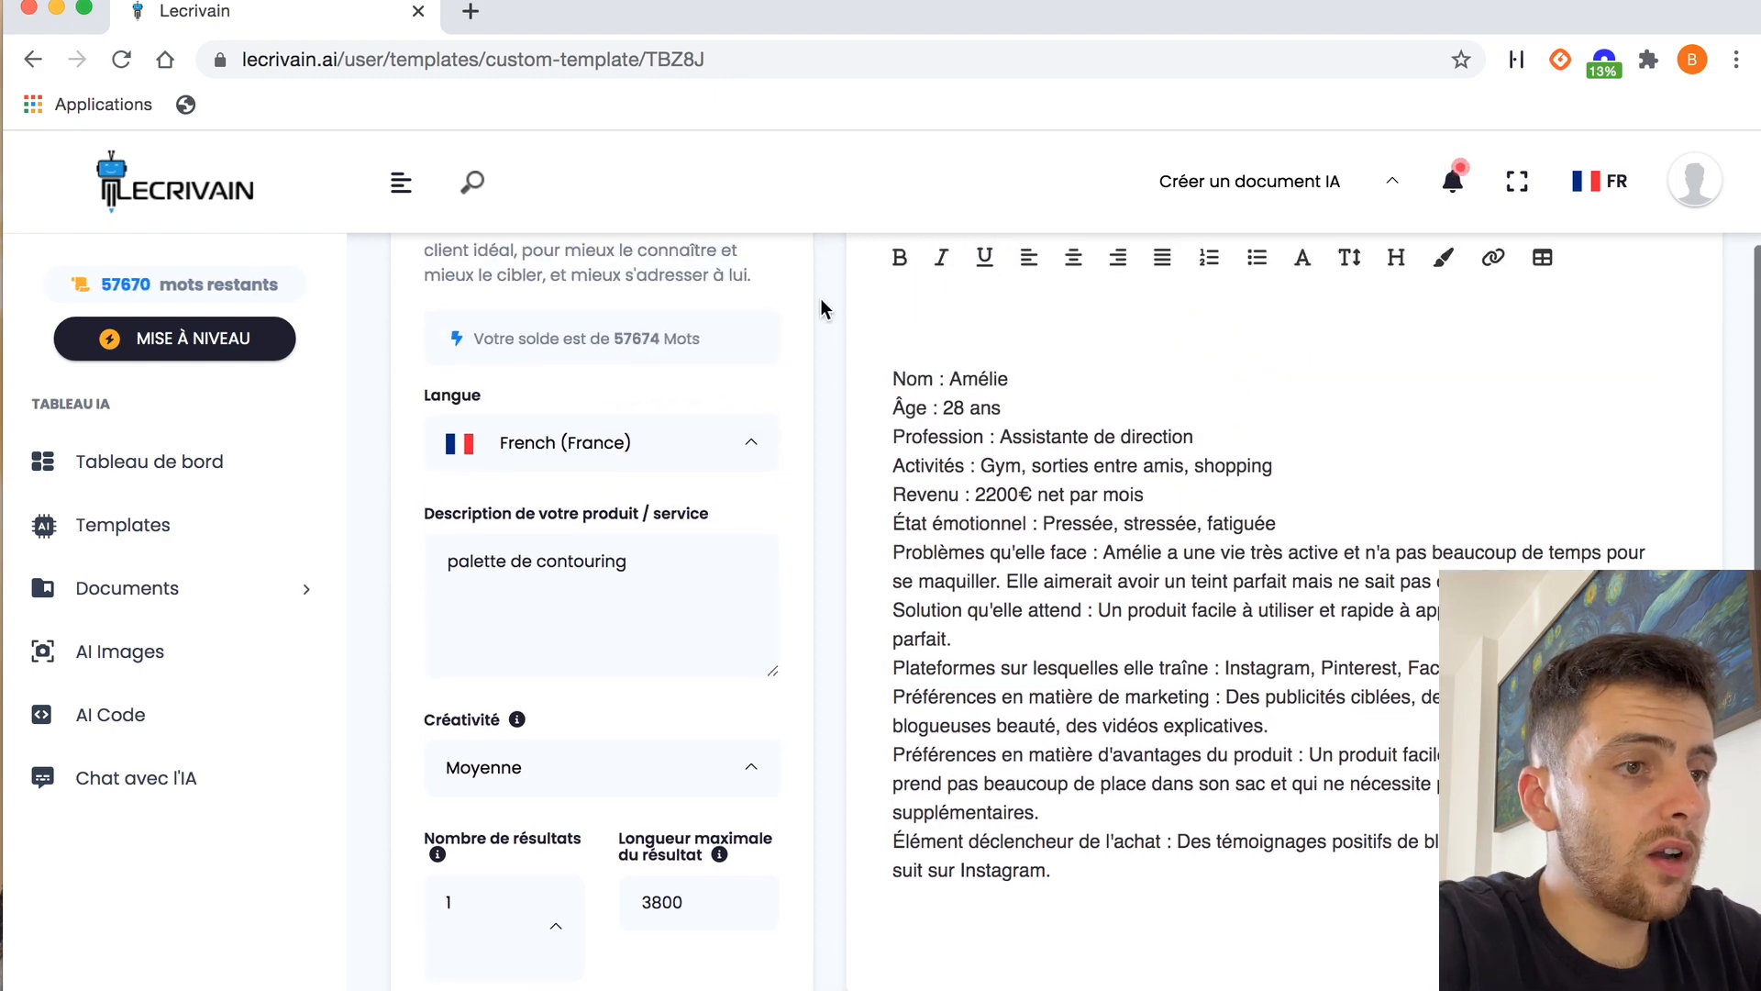
pyautogui.scroll(-1, 822, 299)
pyautogui.scroll(1, 1037, 481)
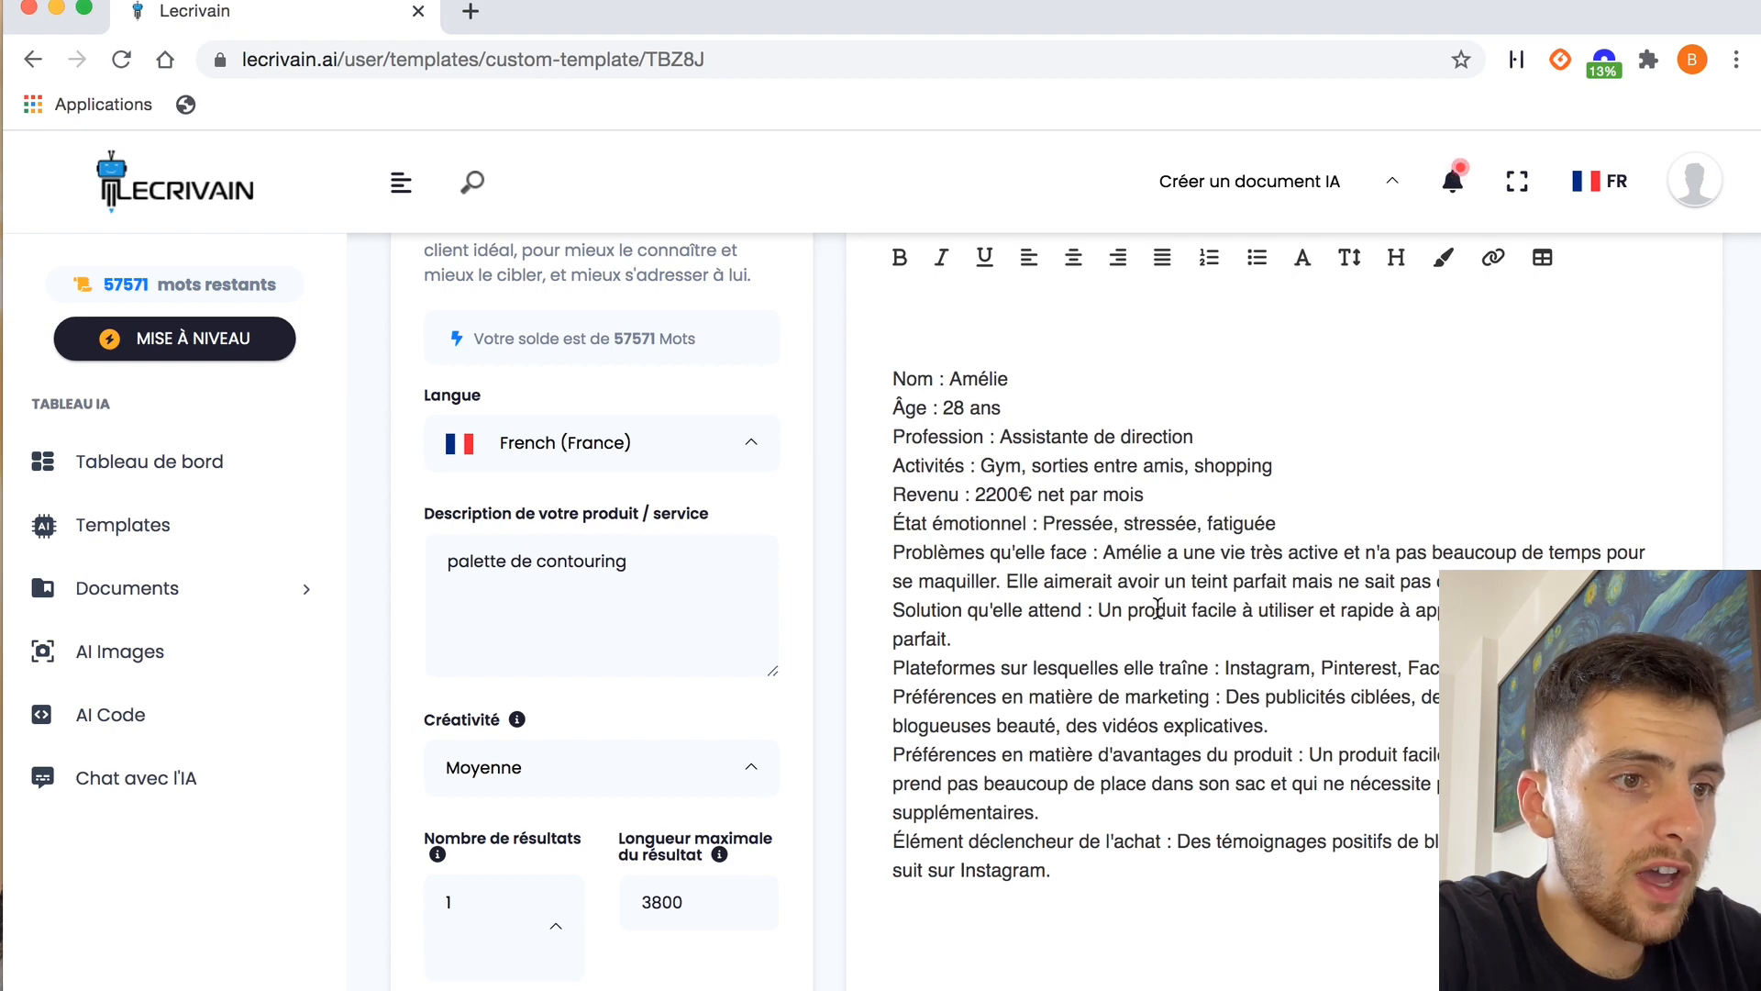
pyautogui.scroll(-1, 1029, 671)
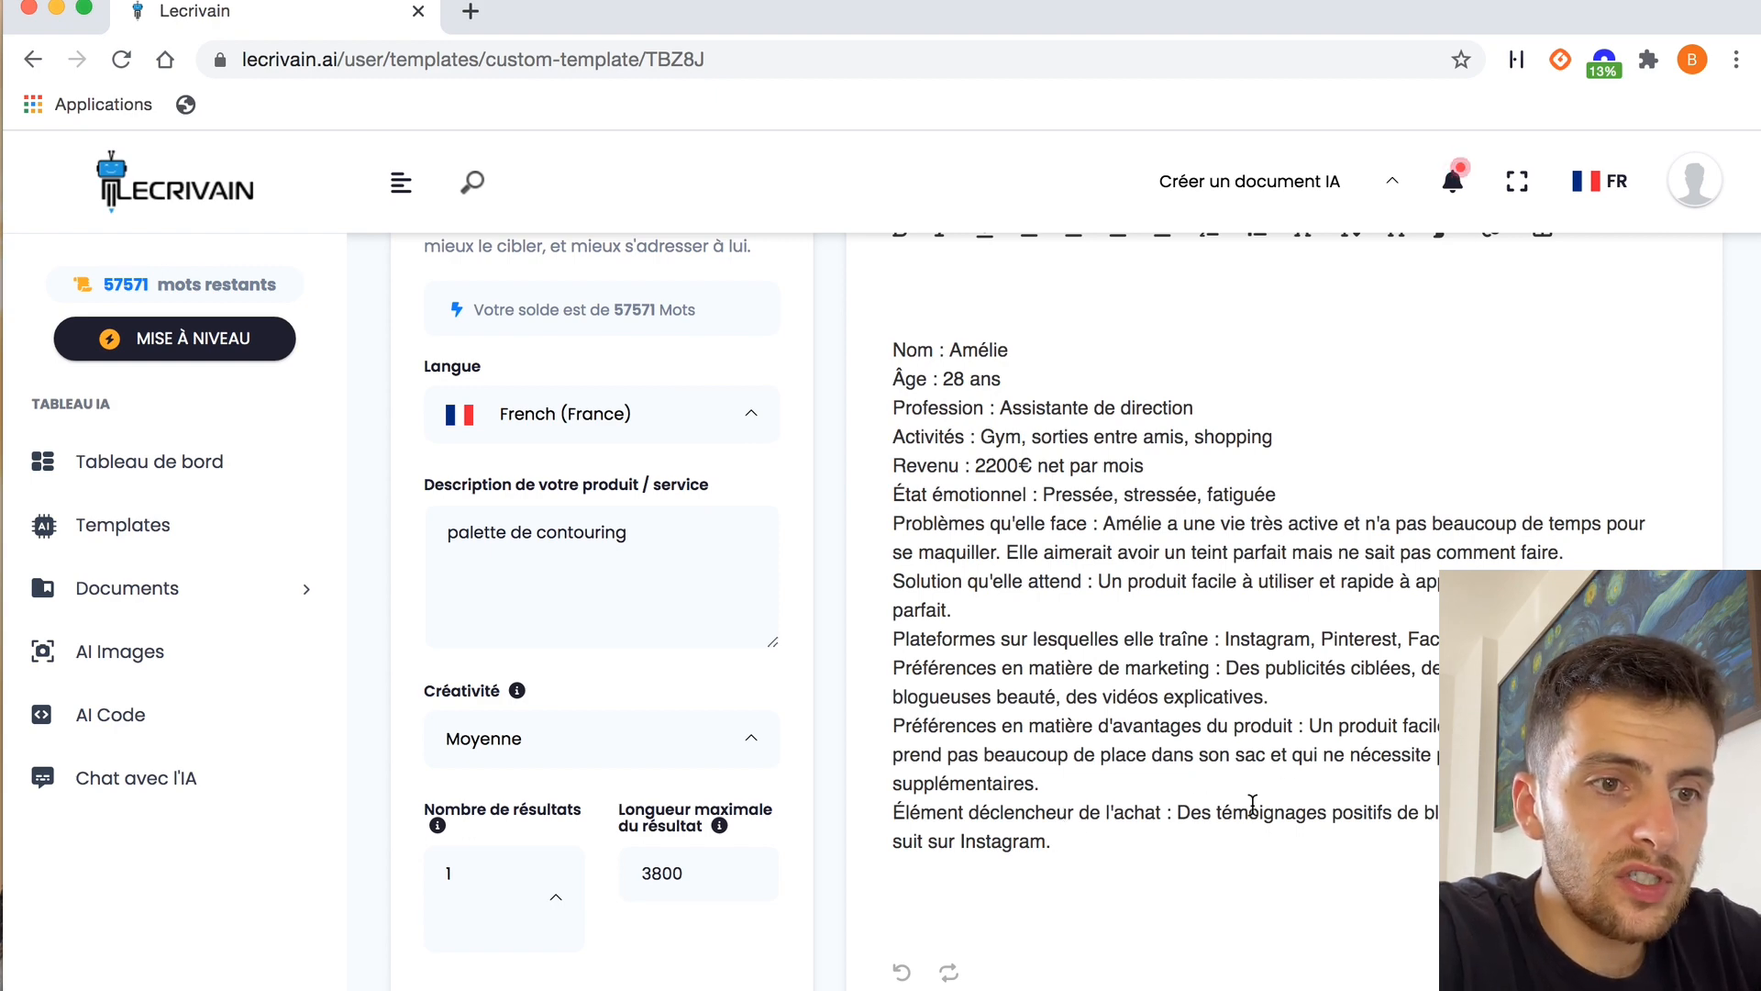
pyautogui.scroll(-1, 1252, 803)
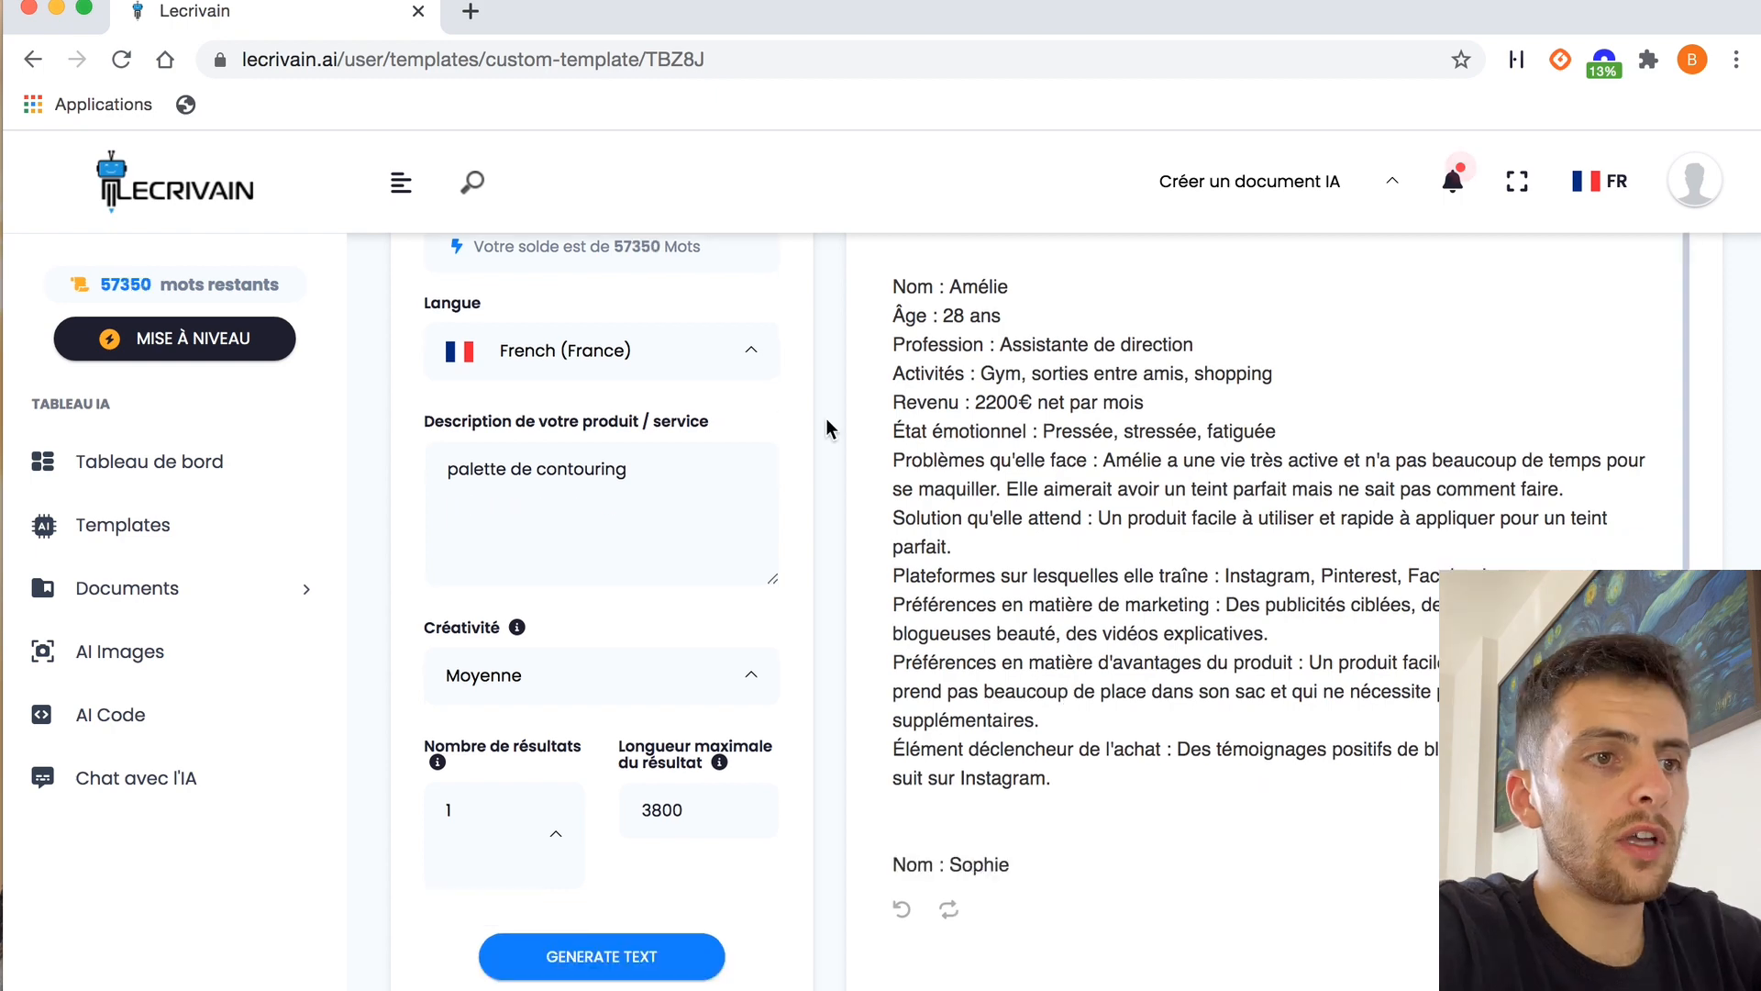
# Return to the templates and open the "Influencers" template in the Marketing category
pyautogui.scroll(2, 828, 420)
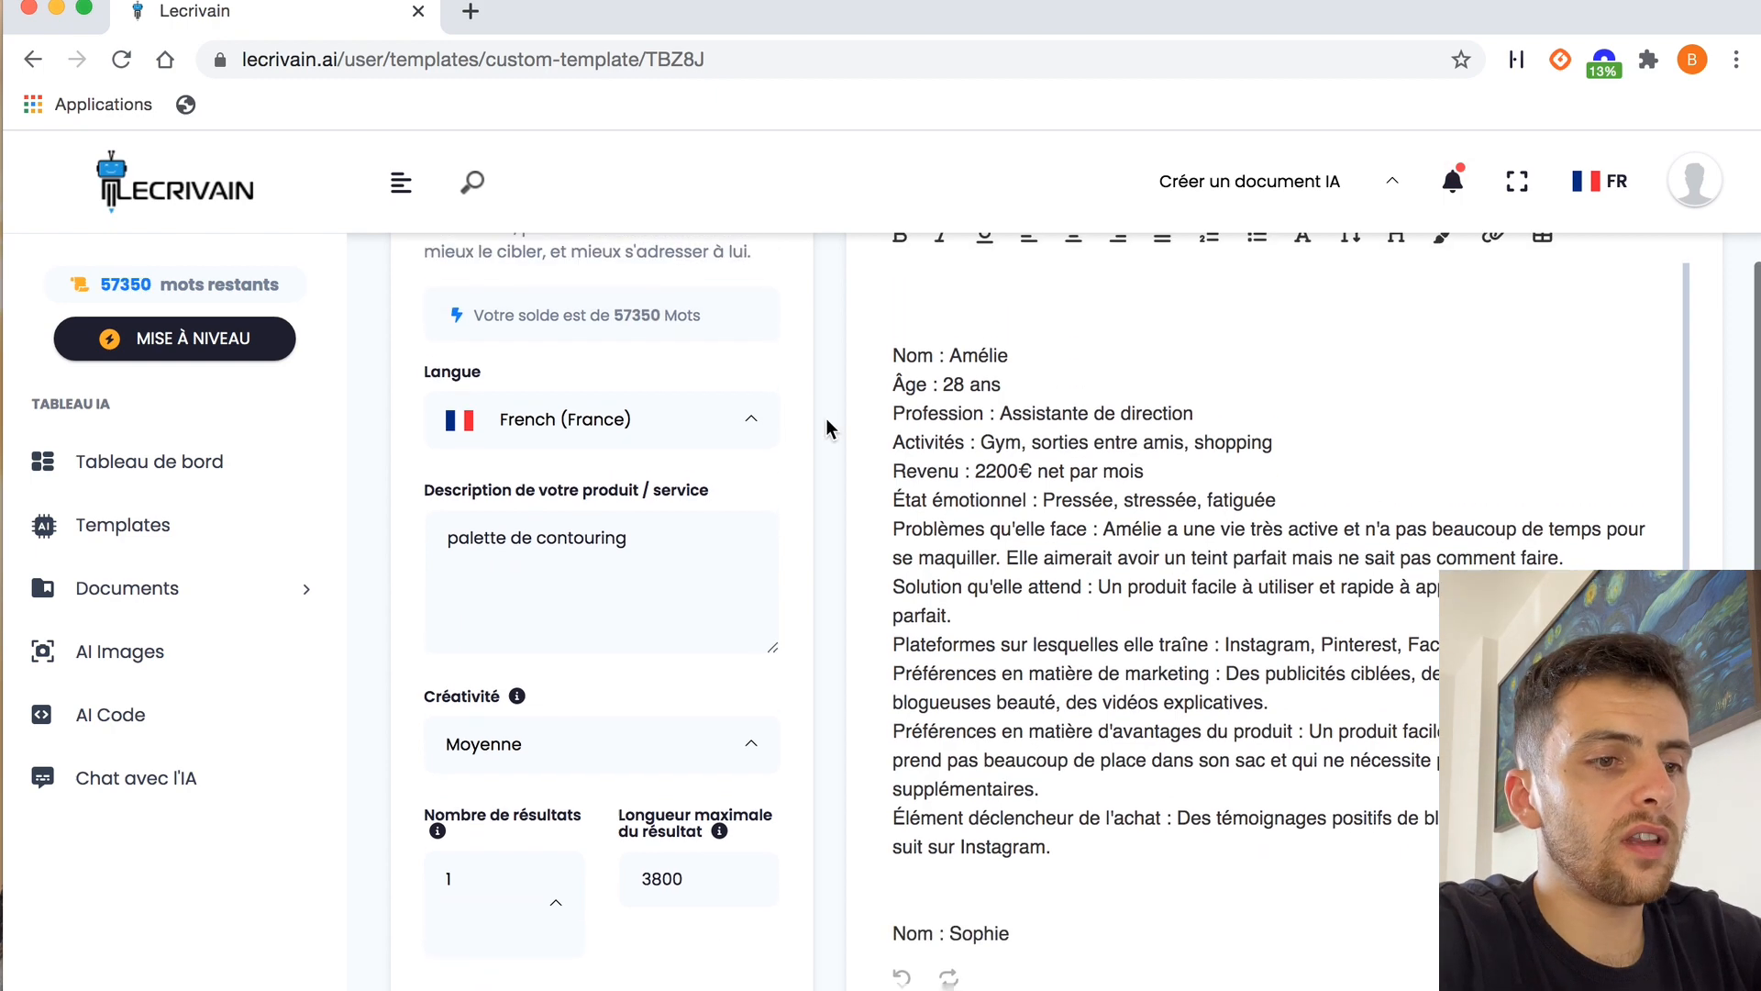
pyautogui.scroll(1, 827, 420)
pyautogui.scroll(2, 828, 422)
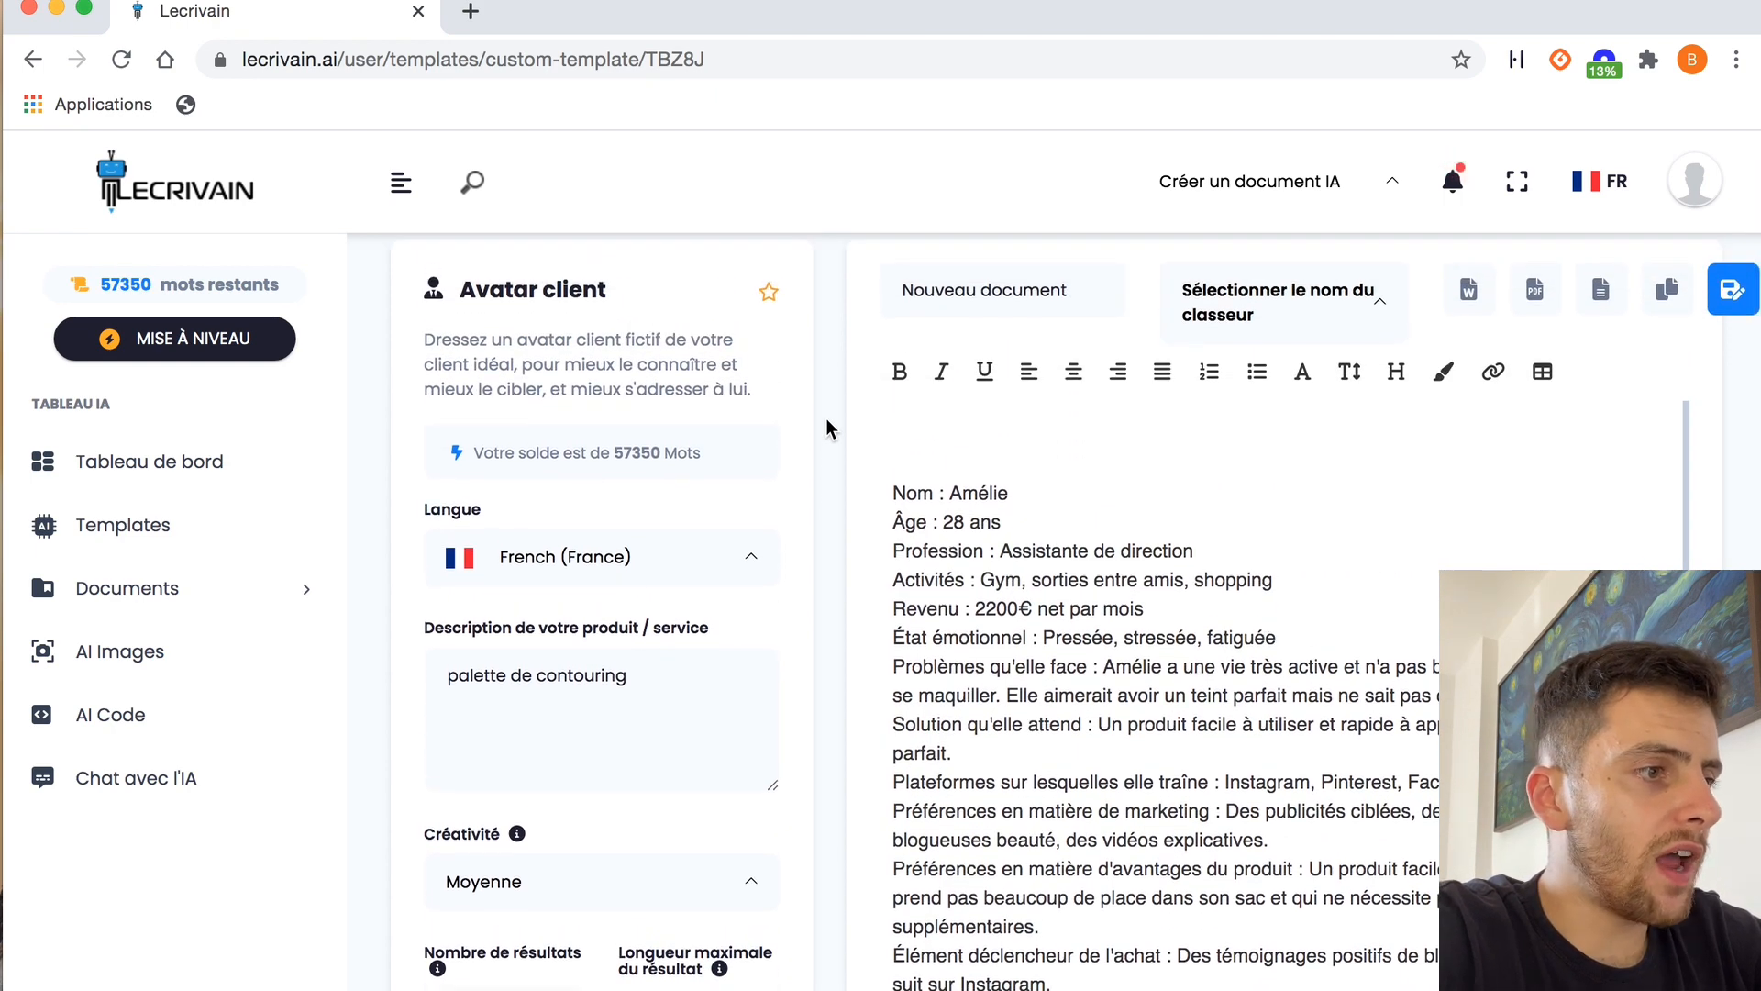
pyautogui.scroll(1, 827, 418)
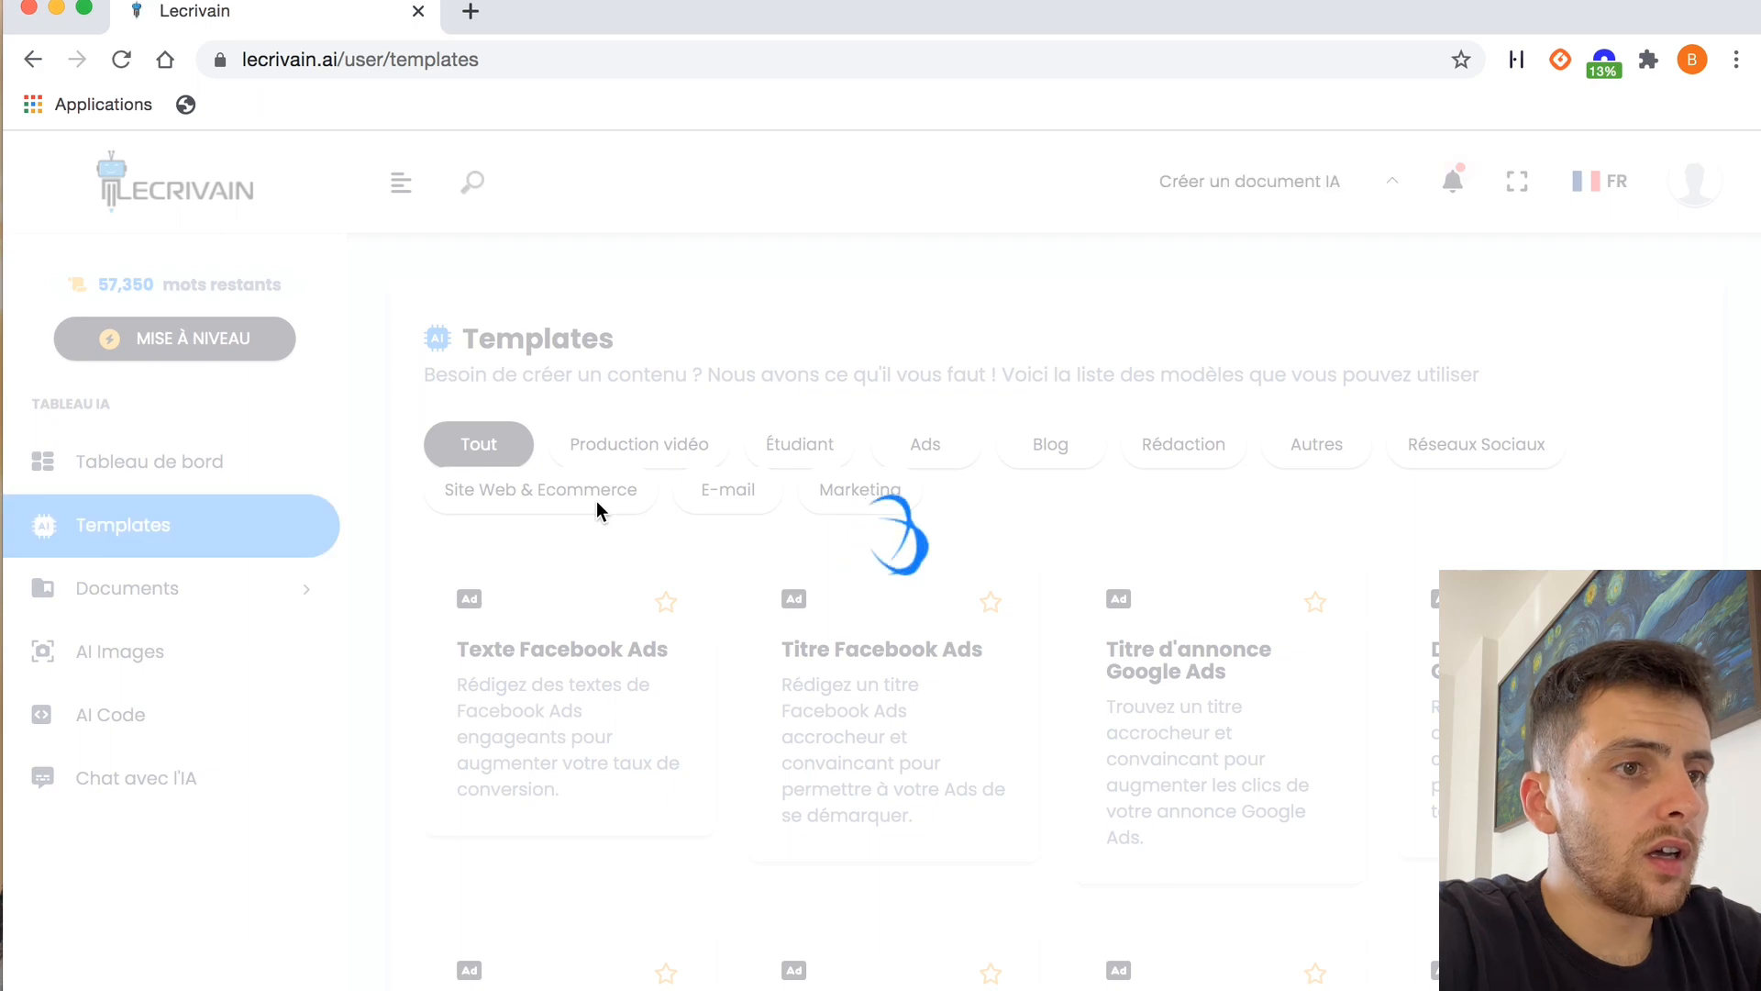
pyautogui.click(863, 497)
pyautogui.scroll(-1, 988, 504)
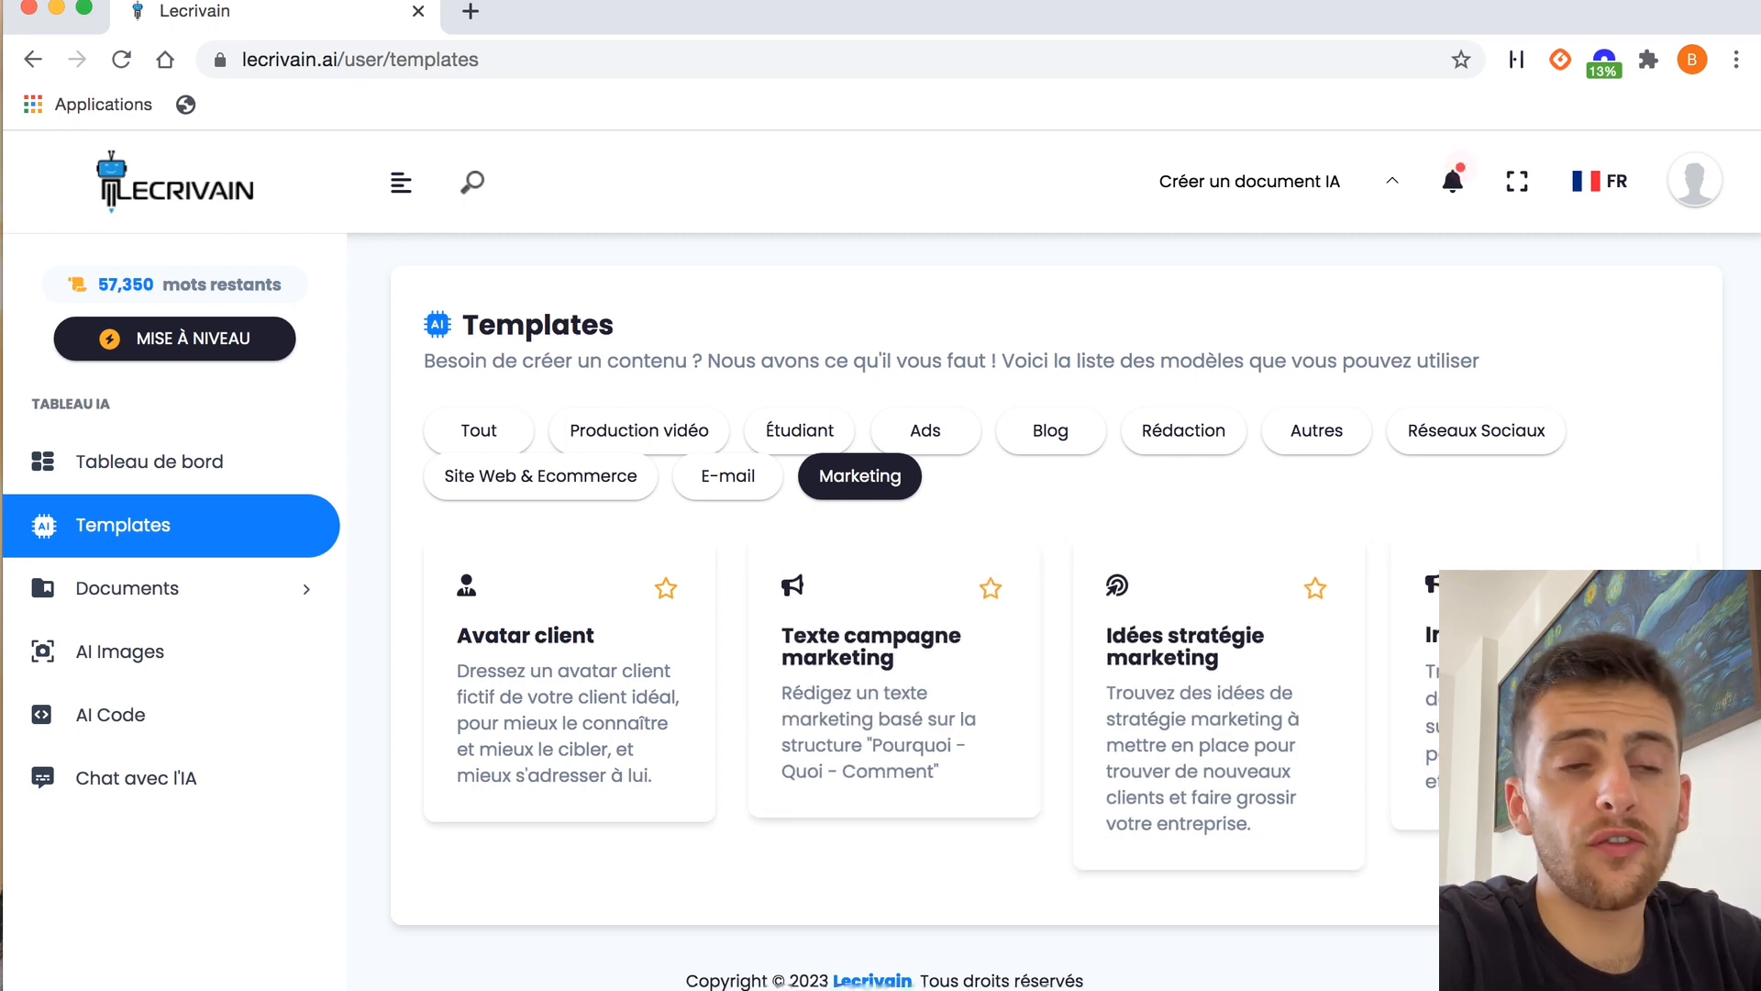
pyautogui.click(1528, 679)
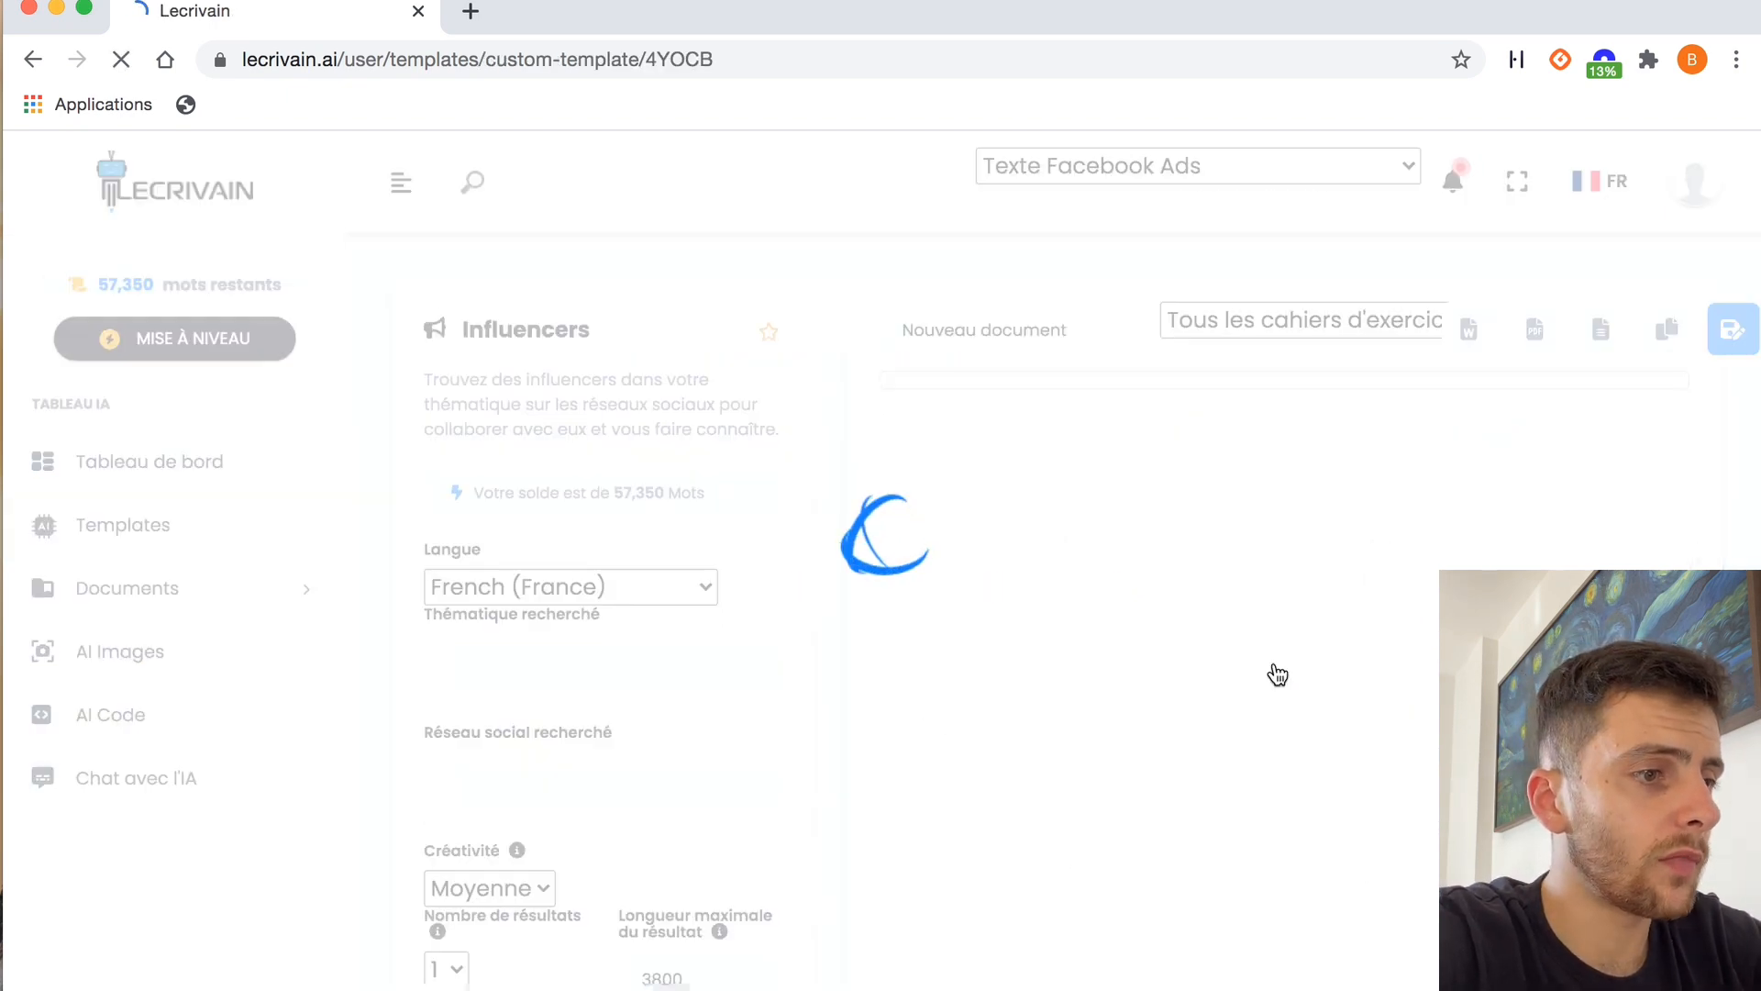
# Enter "blogueuse beauté" as the searched theme and "instagram" as the social network
pyautogui.click(519, 717)
pyautogui.write('blogueuse be')
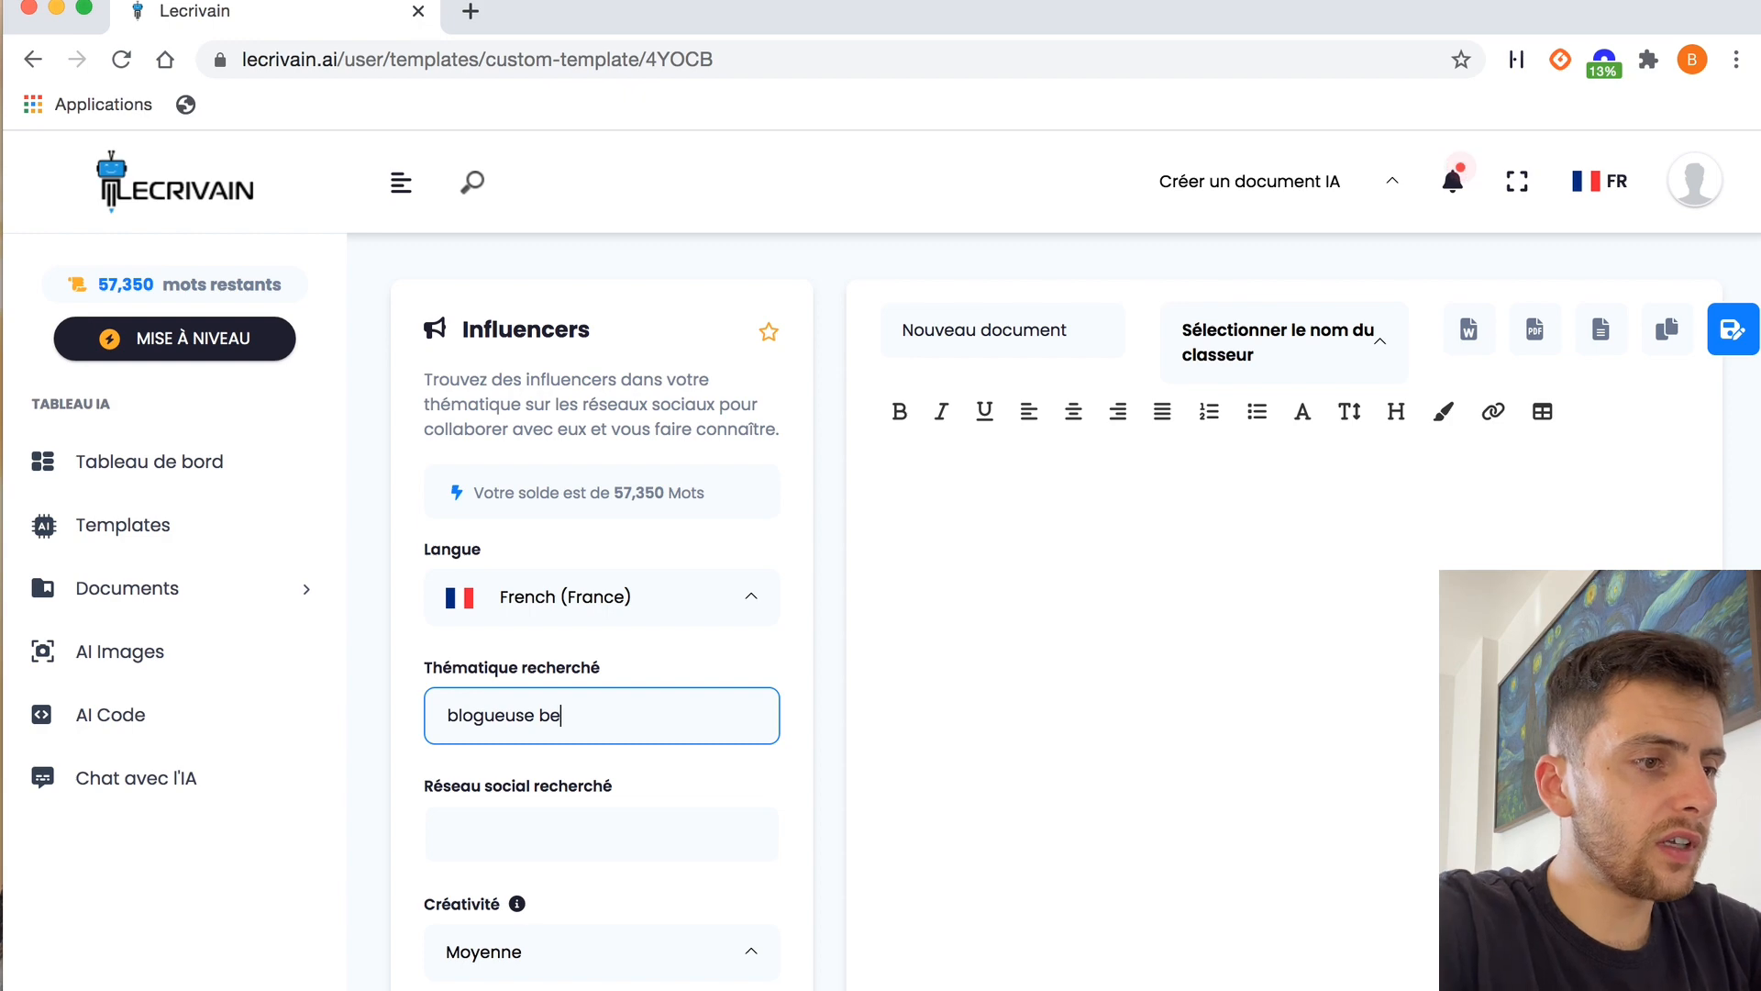
pyautogui.write('auté')
pyautogui.click(531, 834)
pyautogui.write('instag')
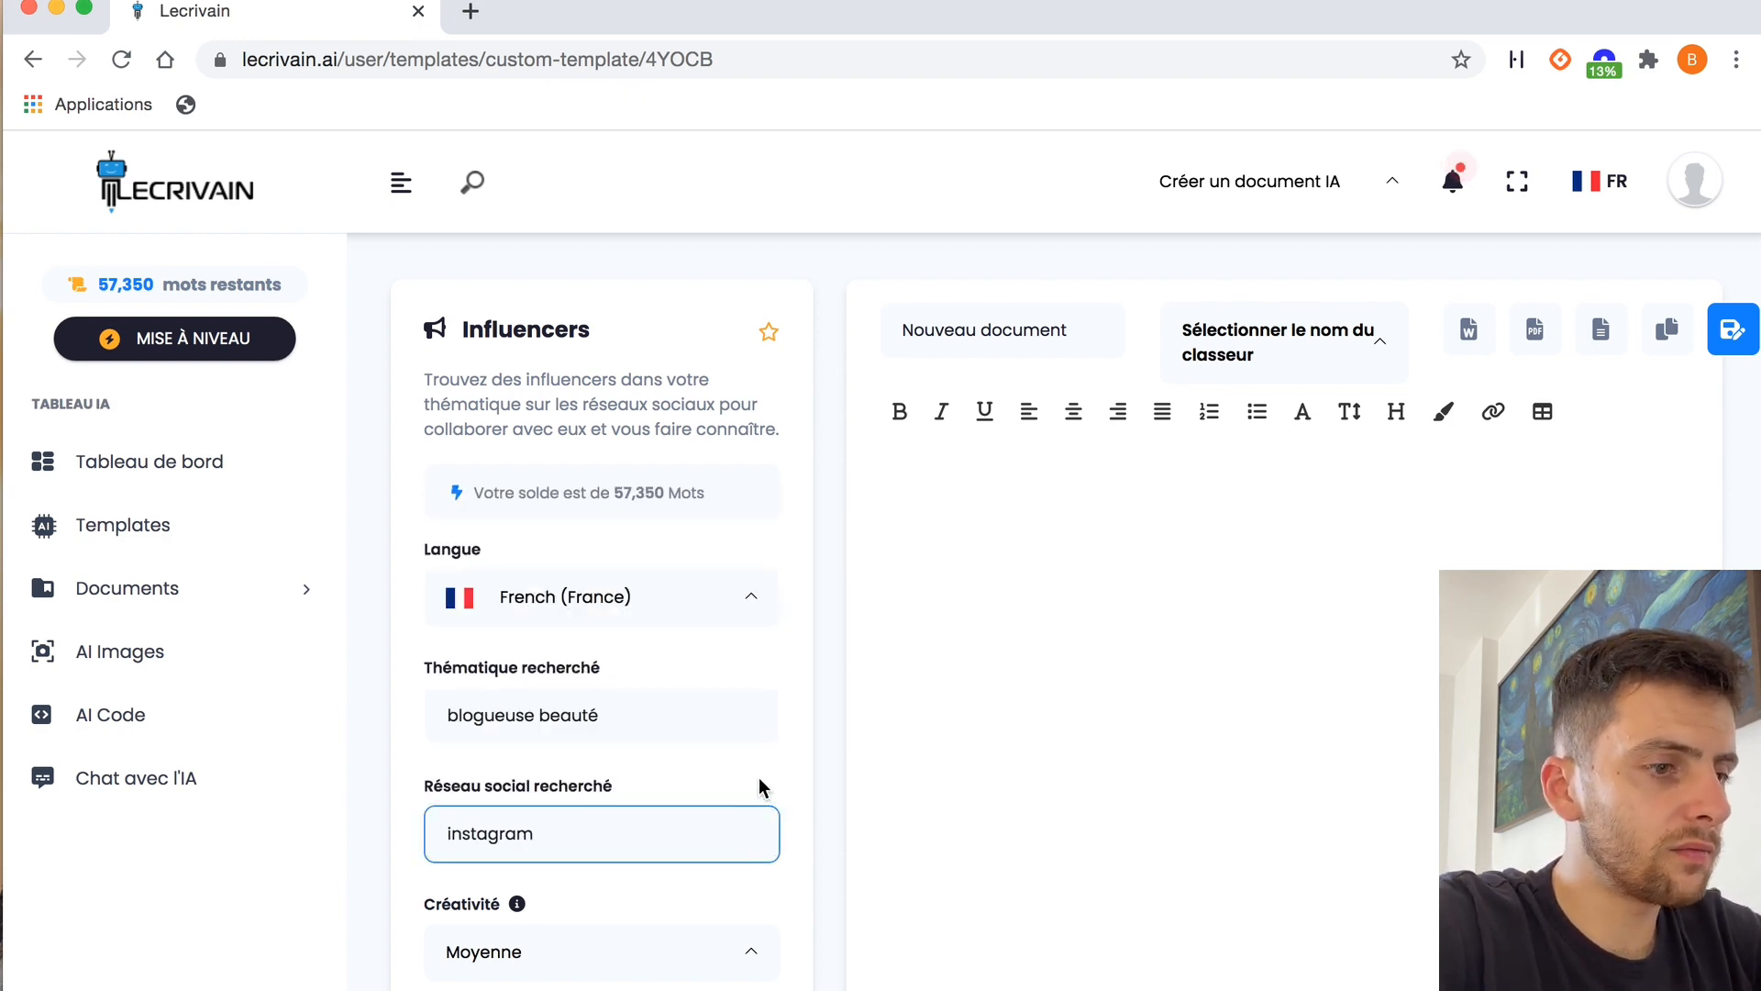
pyautogui.write('ram')
# Generate the list of beauty influencers on Instagram
pyautogui.scroll(-3, 758, 780)
pyautogui.click(629, 963)
pyautogui.scroll(3, 828, 296)
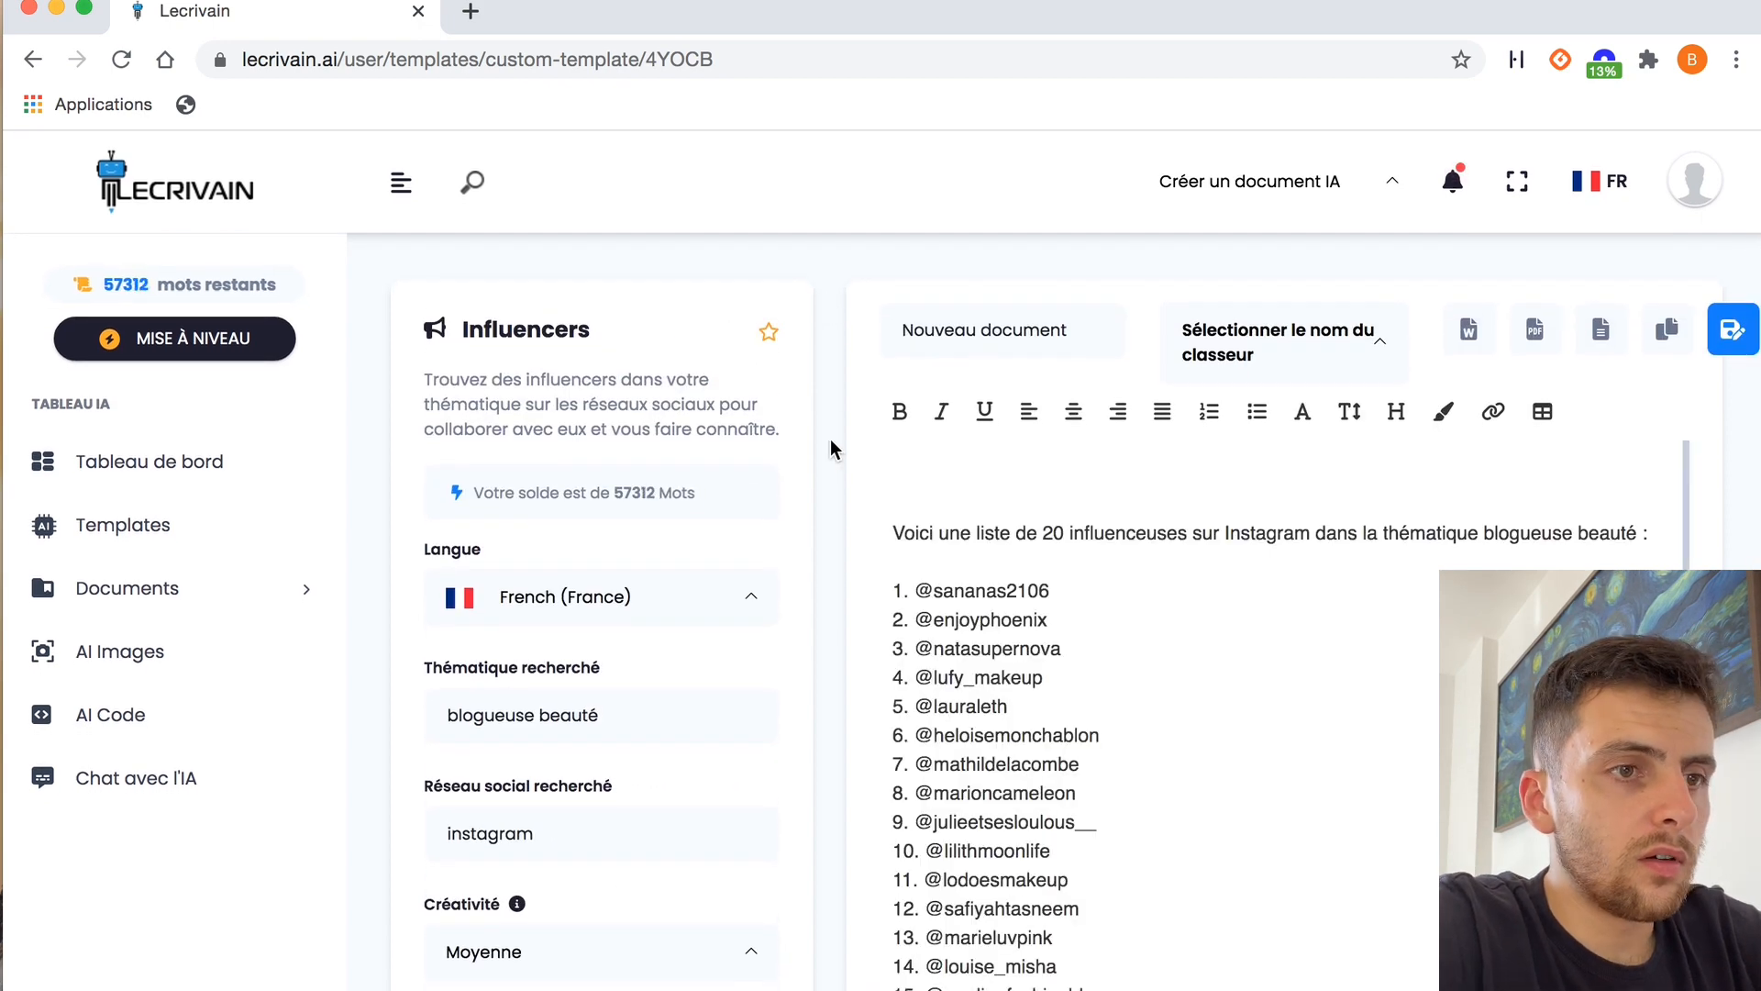
pyautogui.scroll(-1, 830, 444)
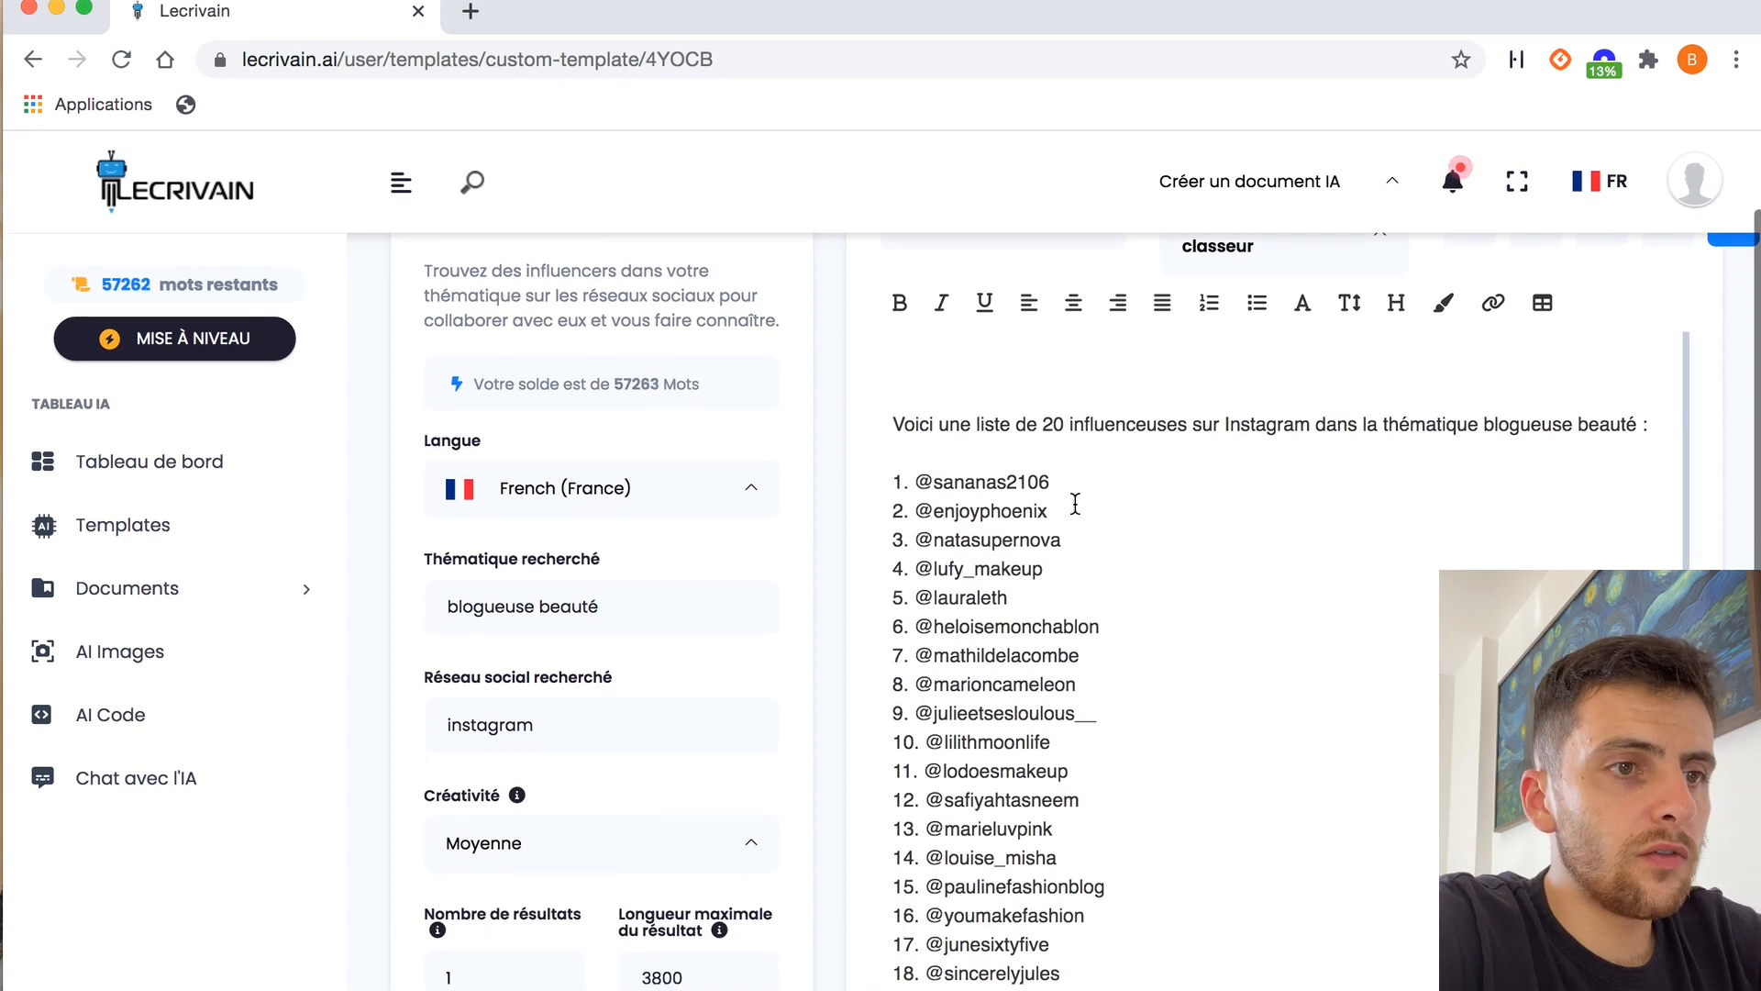
# Read through the generated list of influencer accounts from start to end
pyautogui.scroll(-1, 1144, 628)
pyautogui.scroll(-1, 1144, 627)
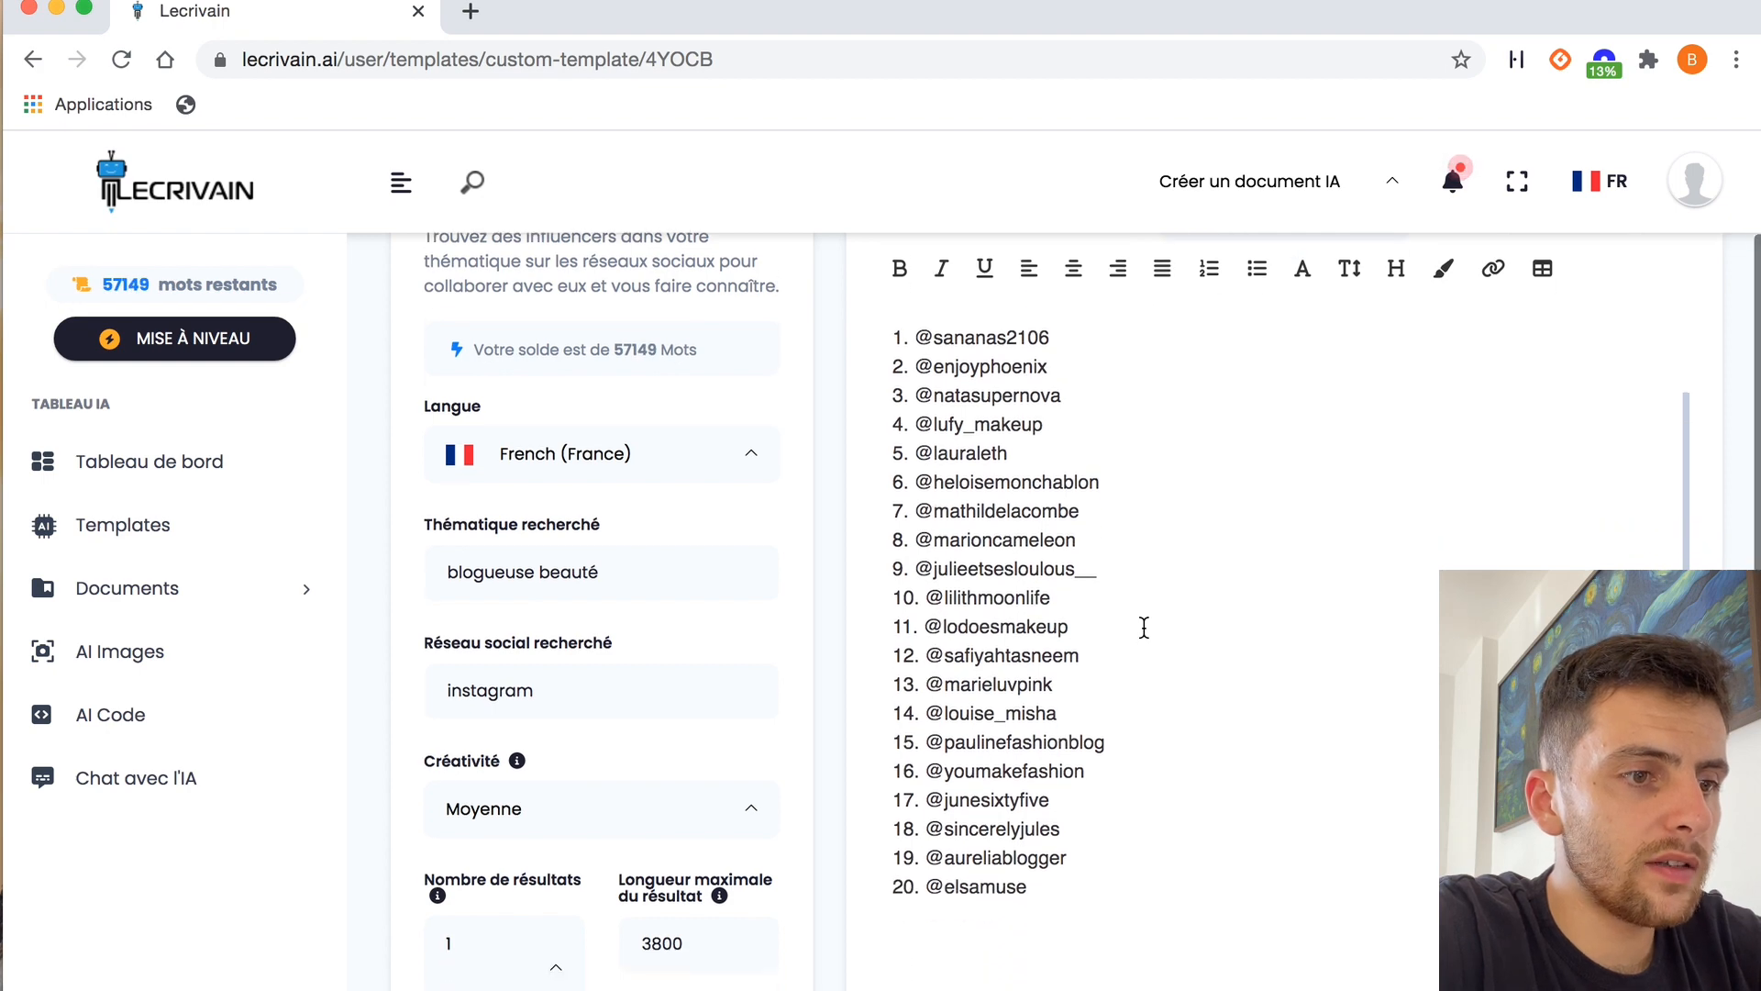
pyautogui.scroll(-1, 1144, 627)
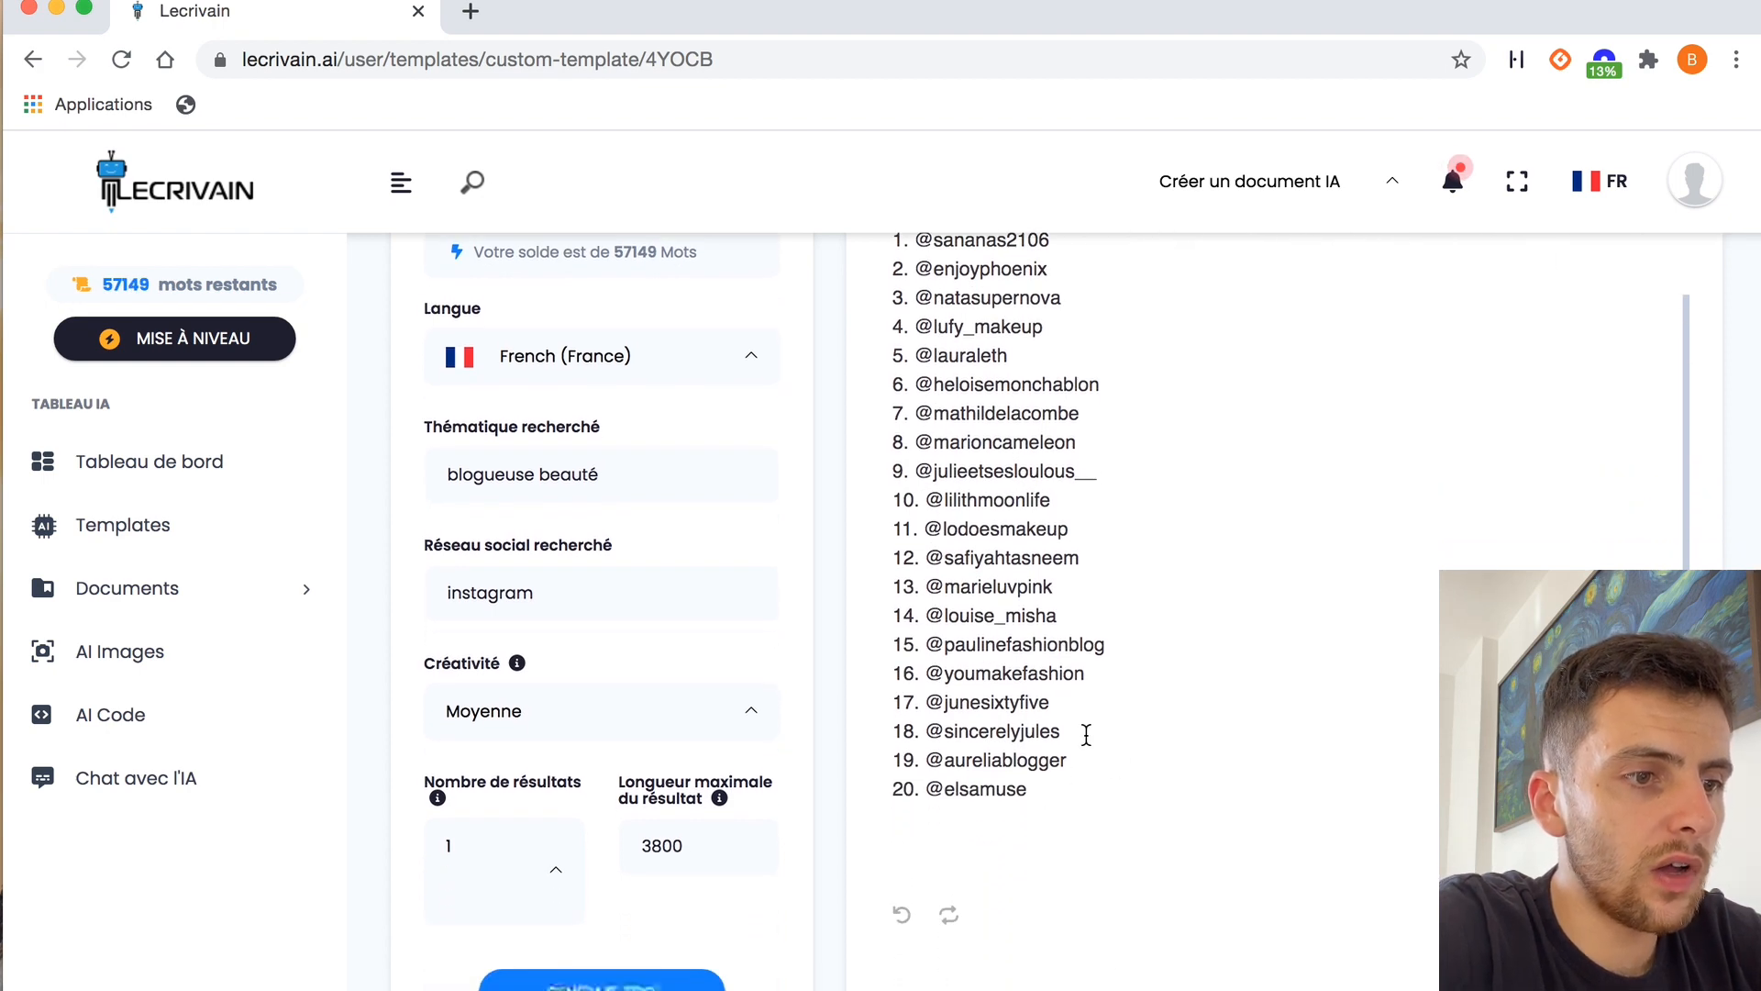
pyautogui.scroll(2, 1172, 571)
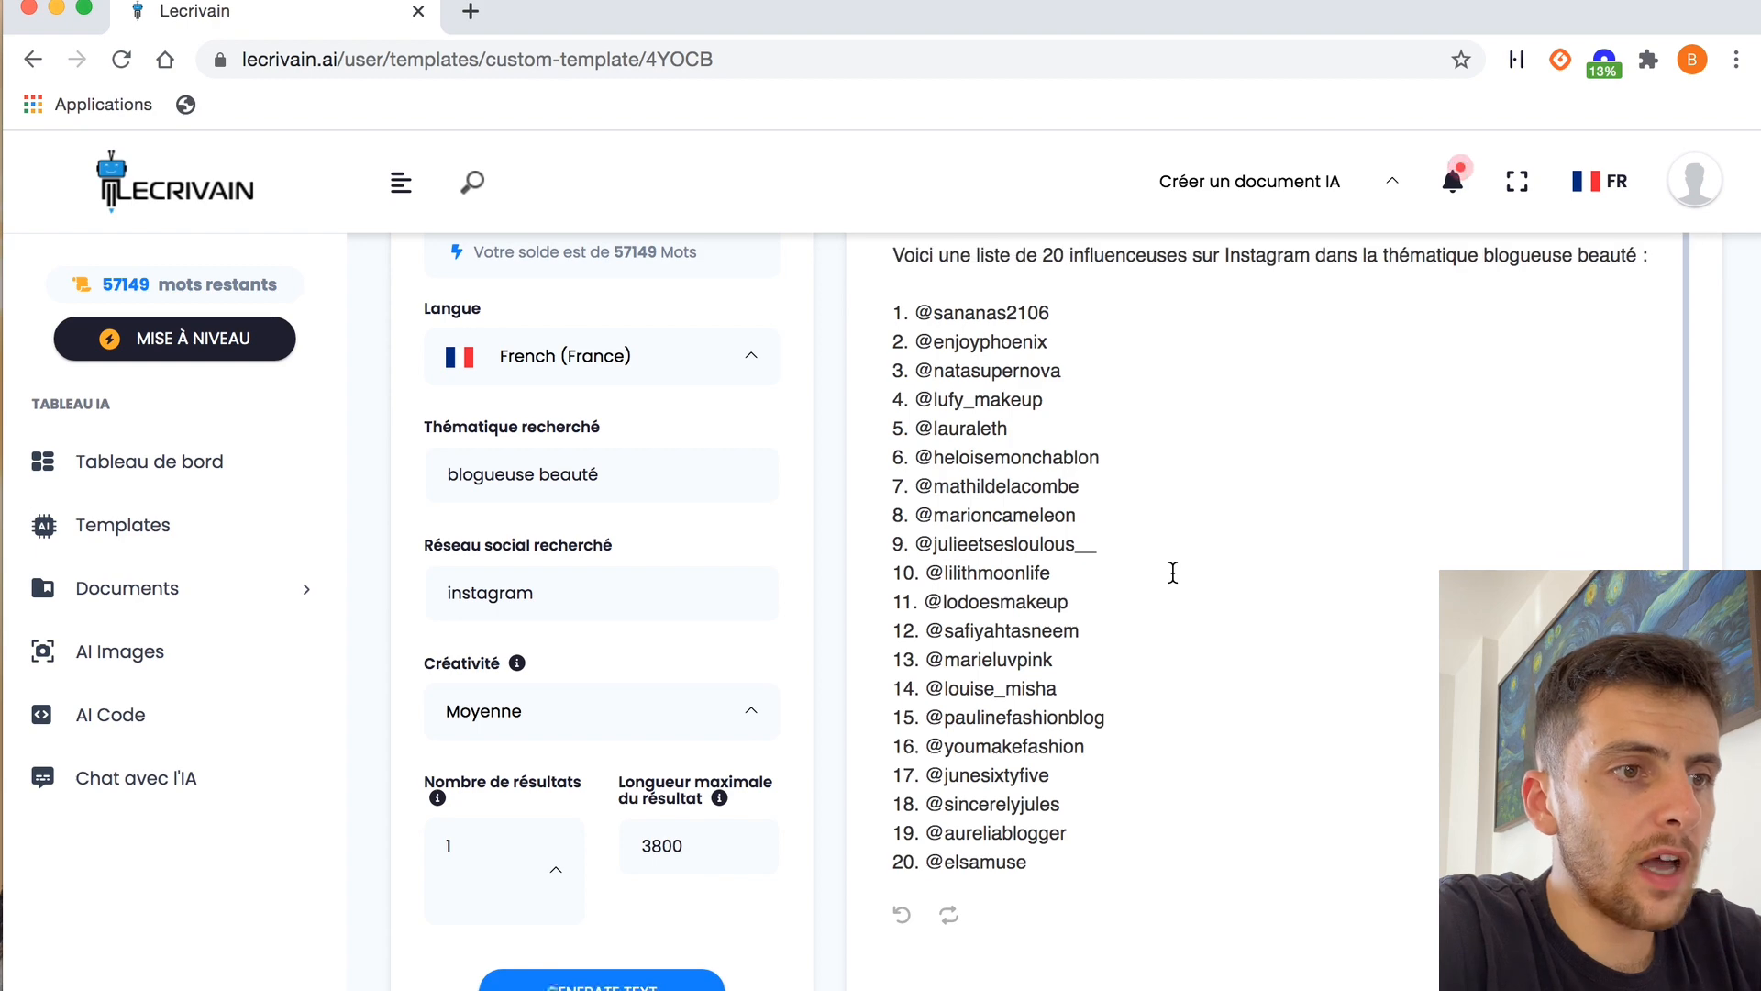
pyautogui.scroll(-2, 1172, 571)
pyautogui.scroll(2, 1172, 571)
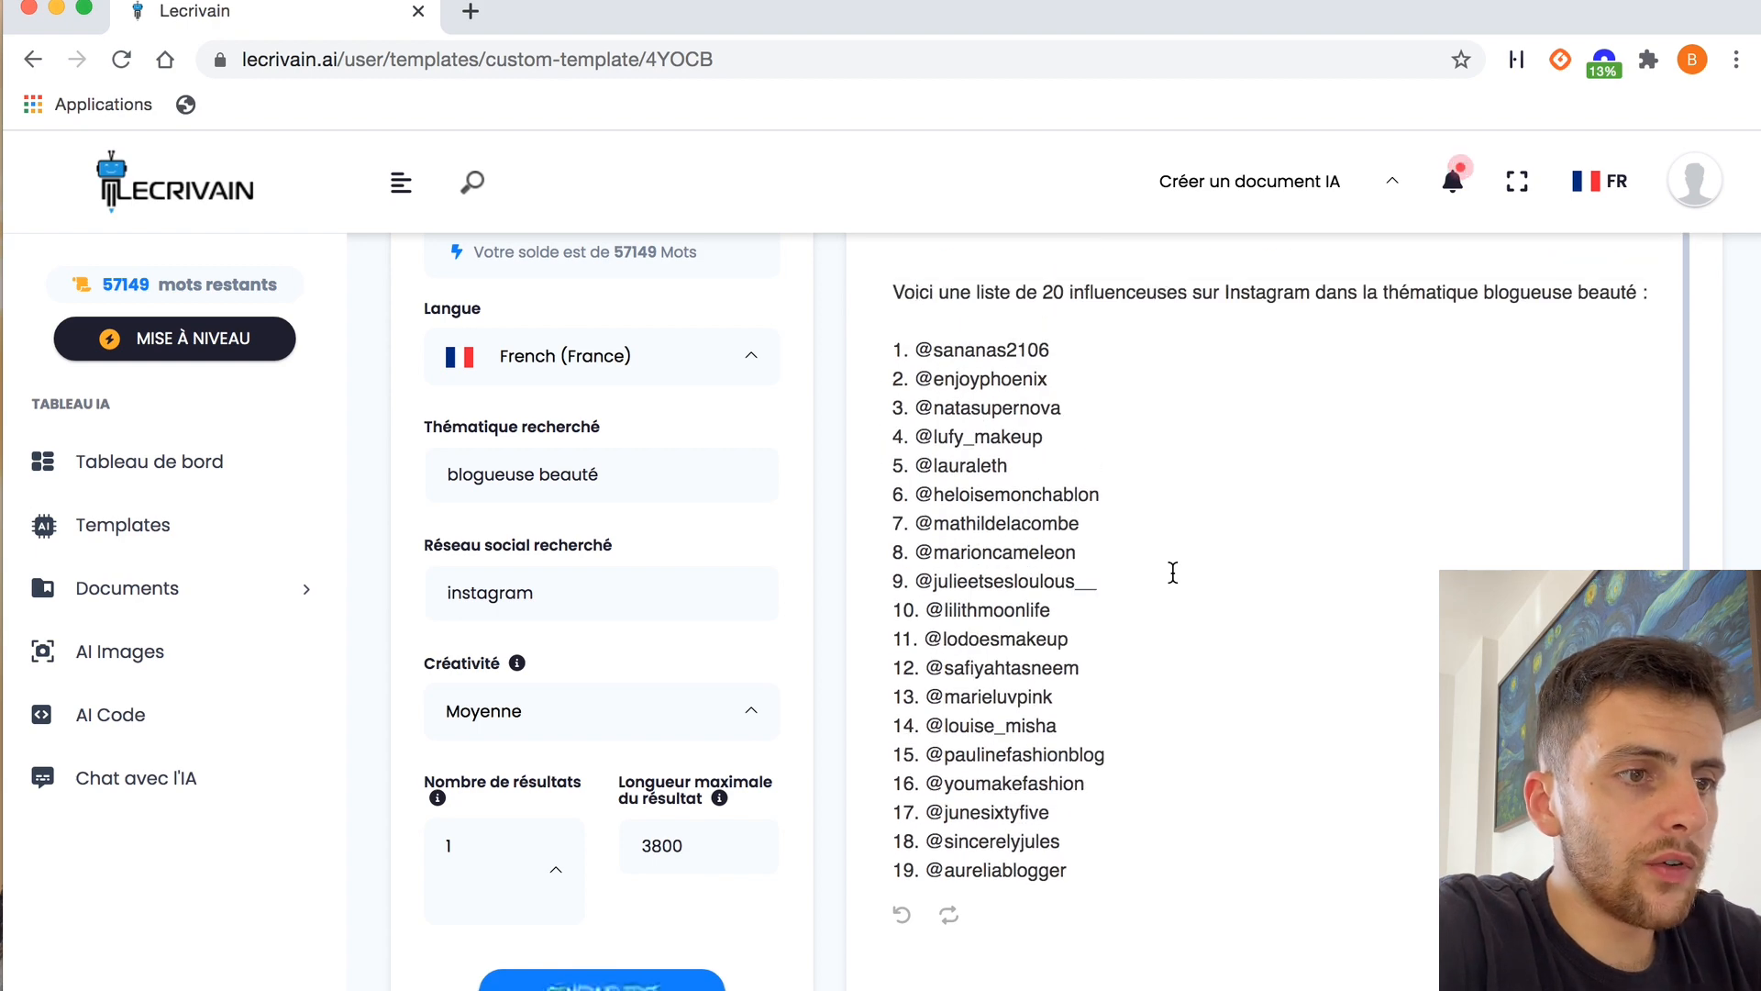
pyautogui.scroll(-2, 1173, 571)
pyautogui.scroll(2, 1173, 572)
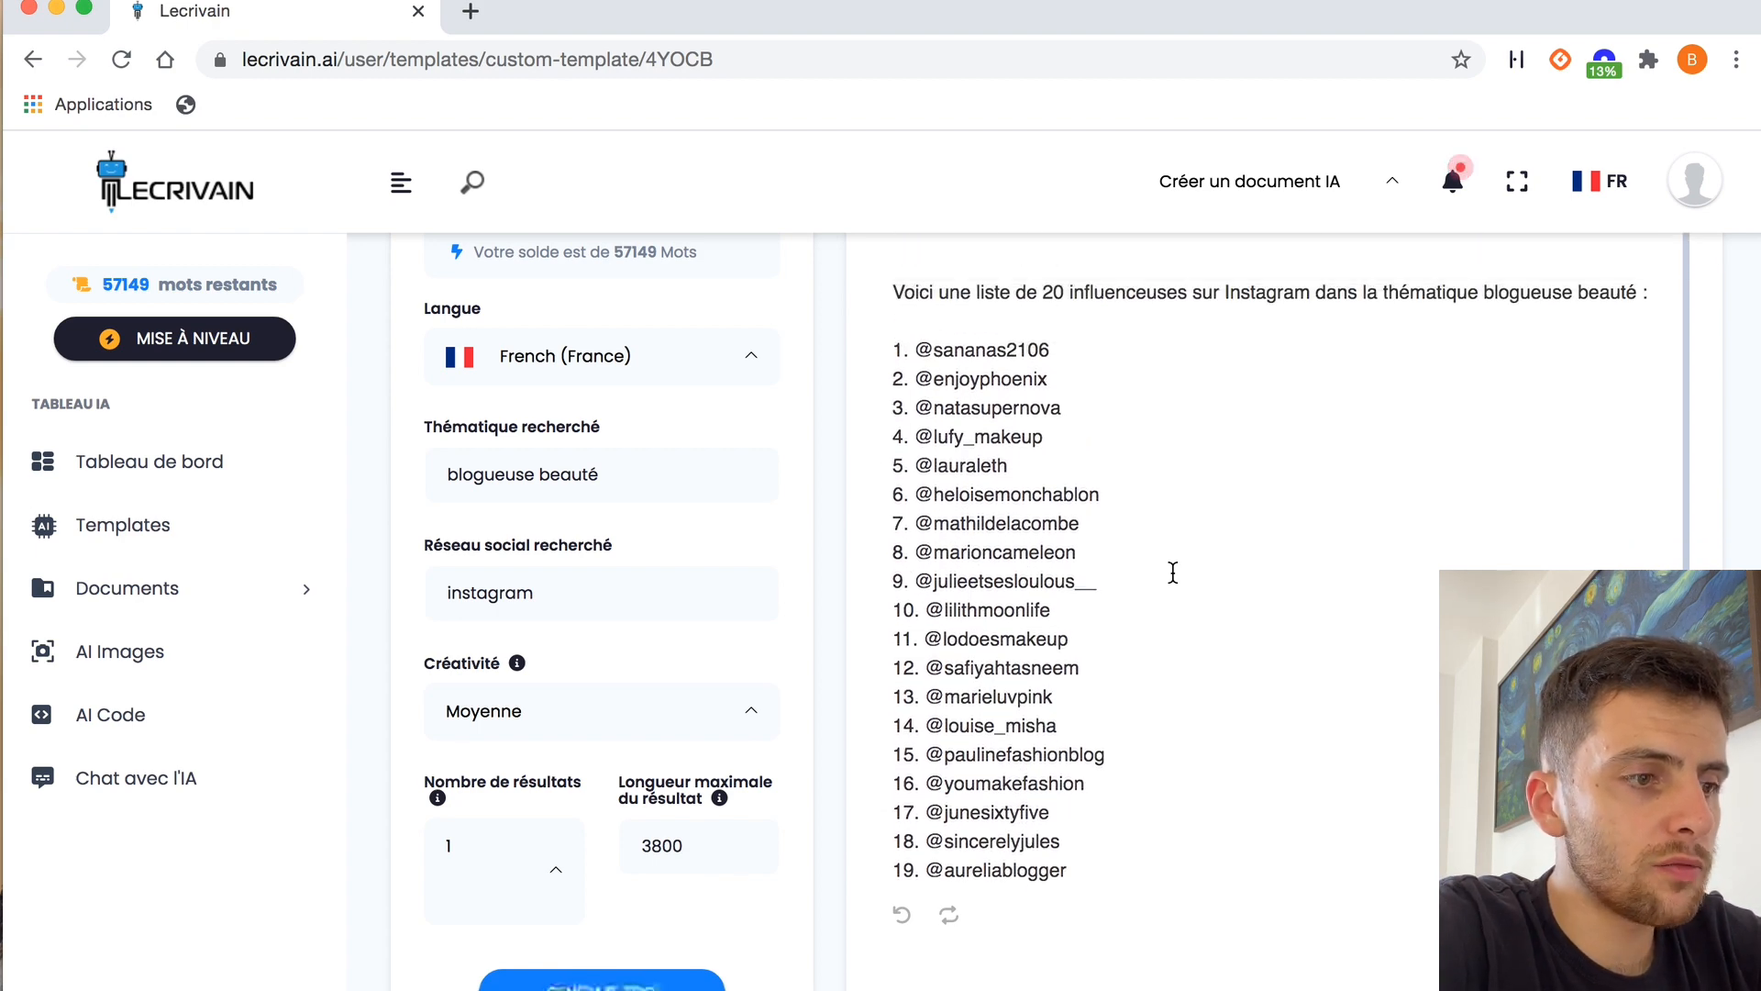
# Open the "Texte campagne marketing" template in the Marketing category and enter "palette de contouring" as the product description
pyautogui.scroll(2, 835, 471)
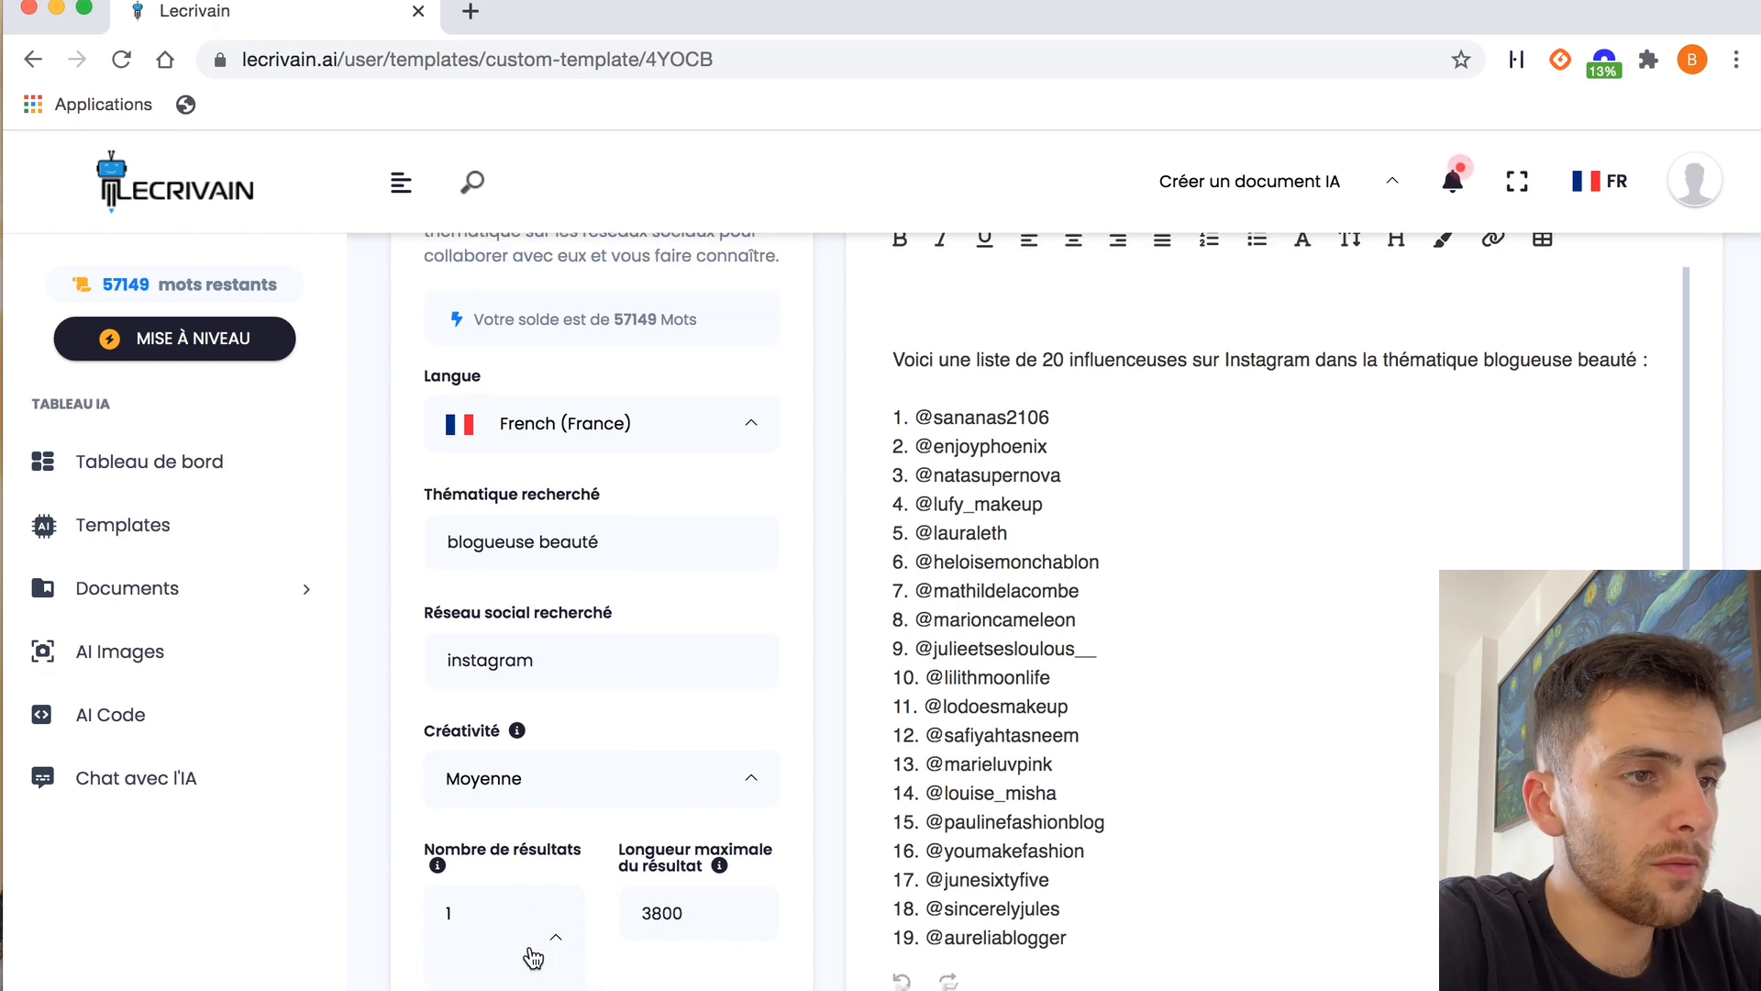
pyautogui.scroll(4, 817, 495)
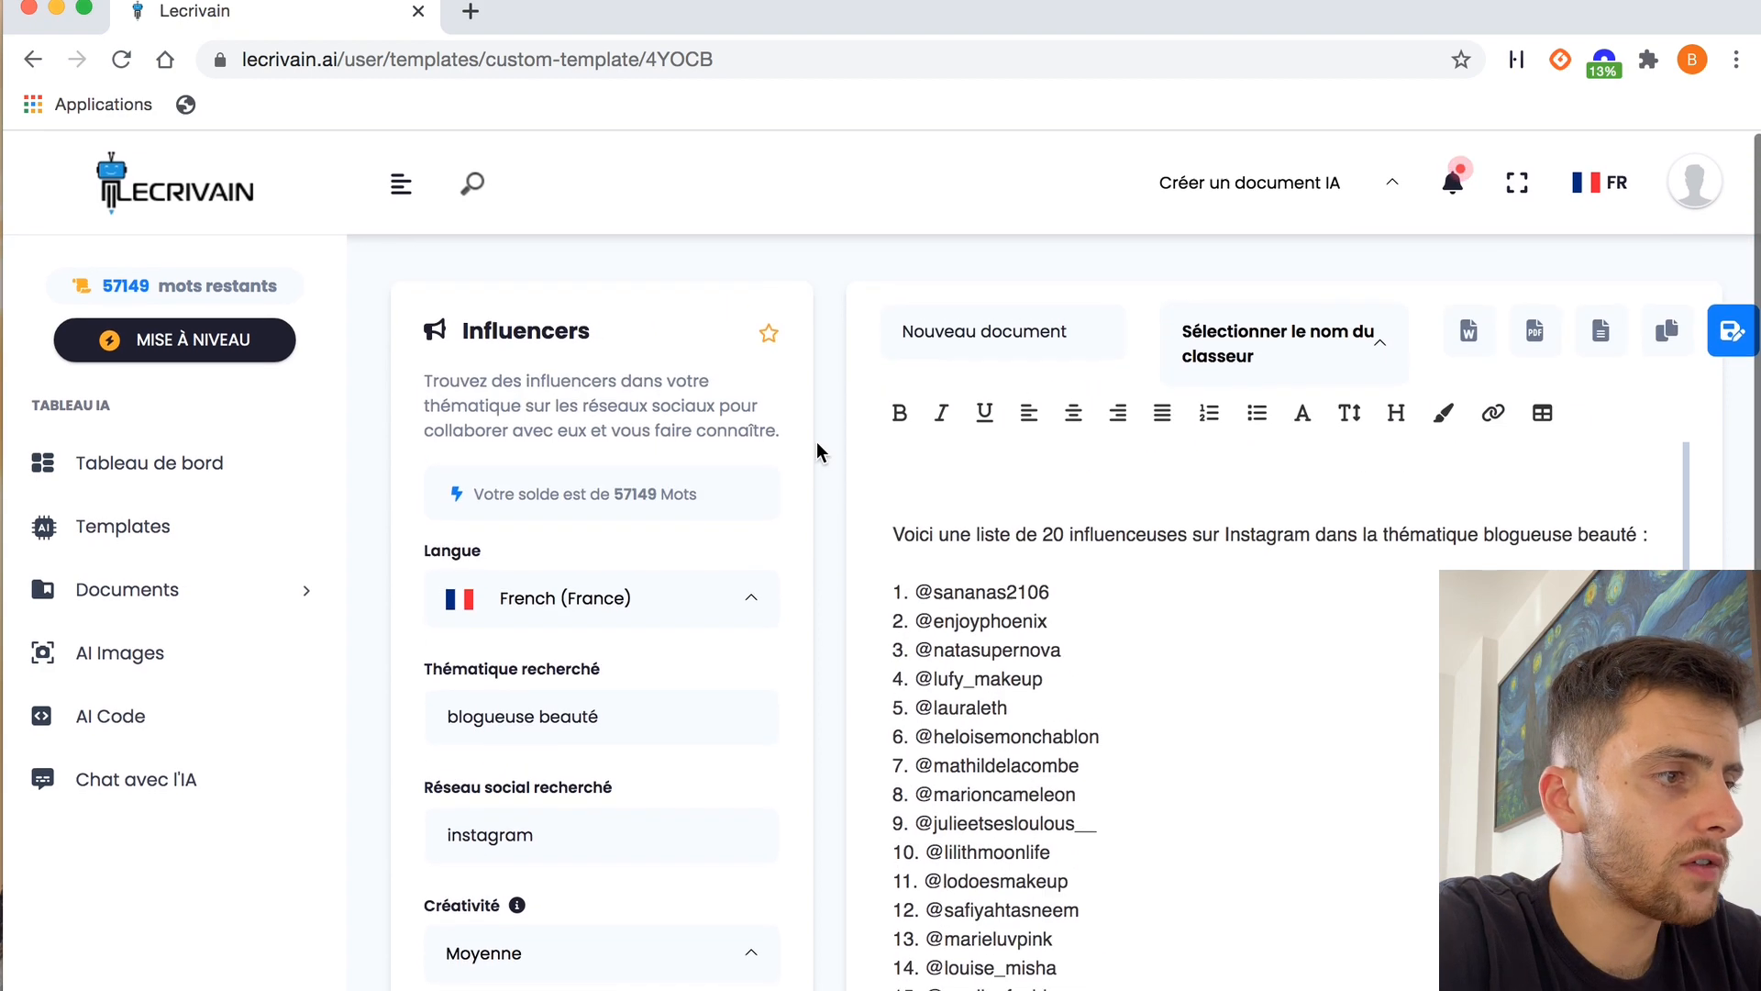
pyautogui.click(174, 525)
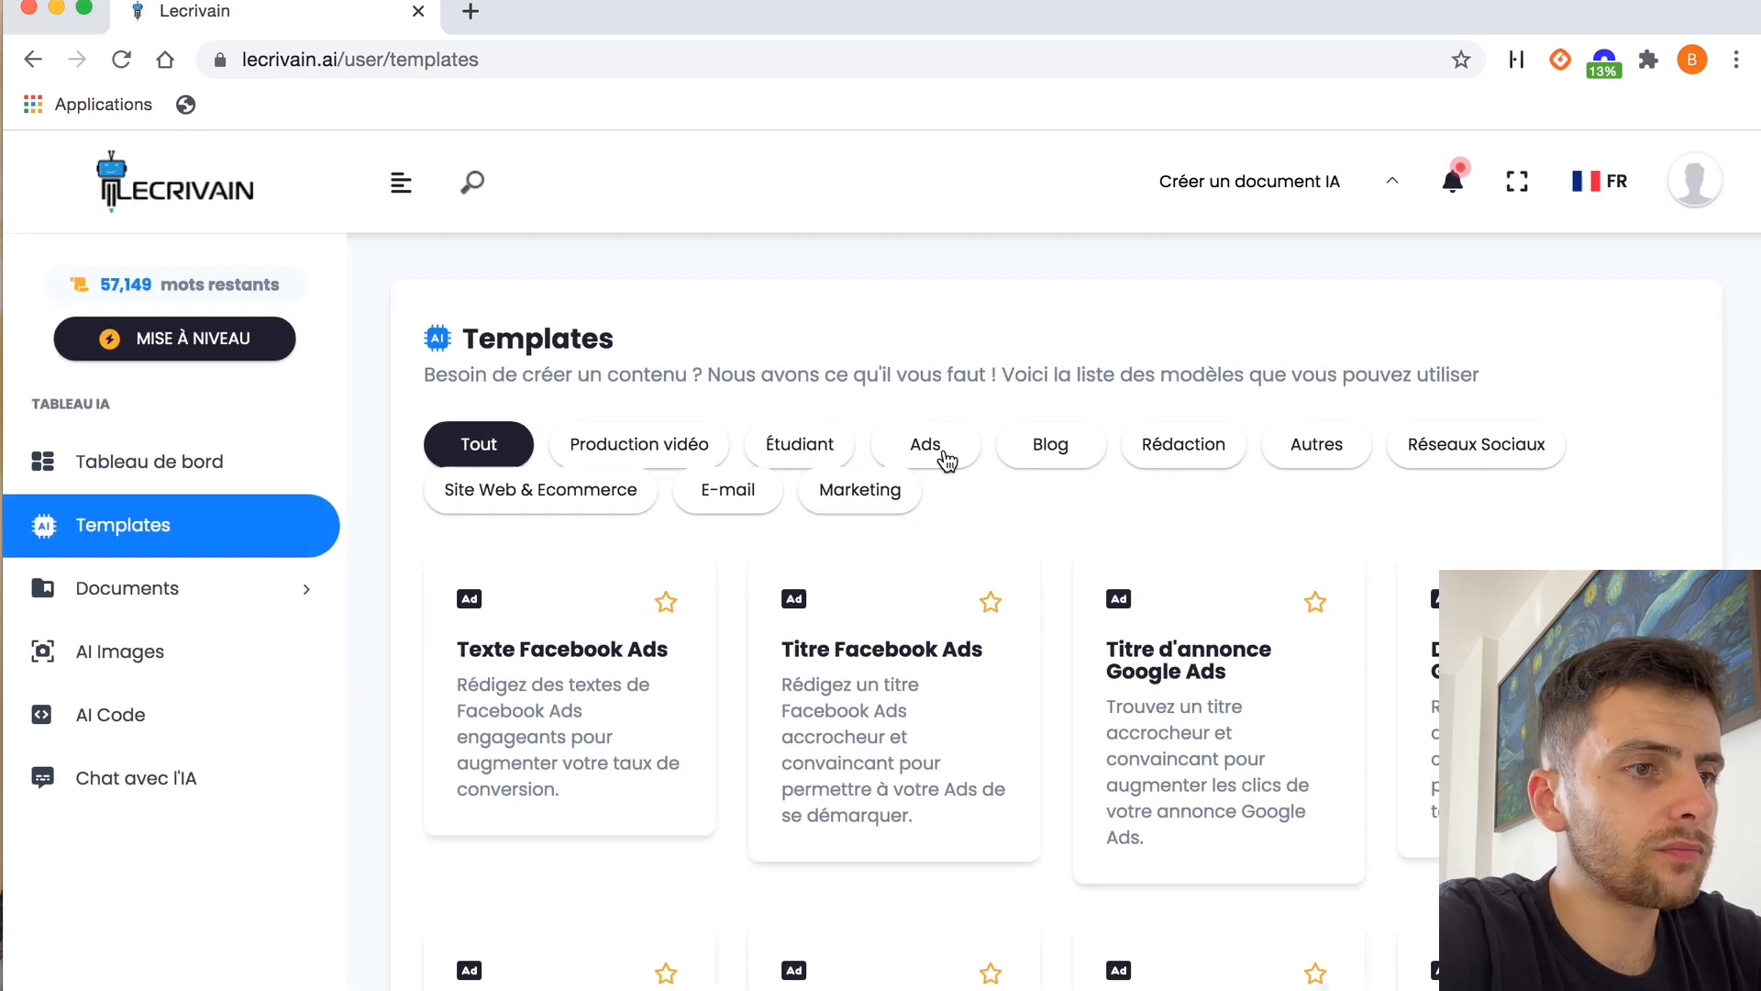
pyautogui.click(867, 489)
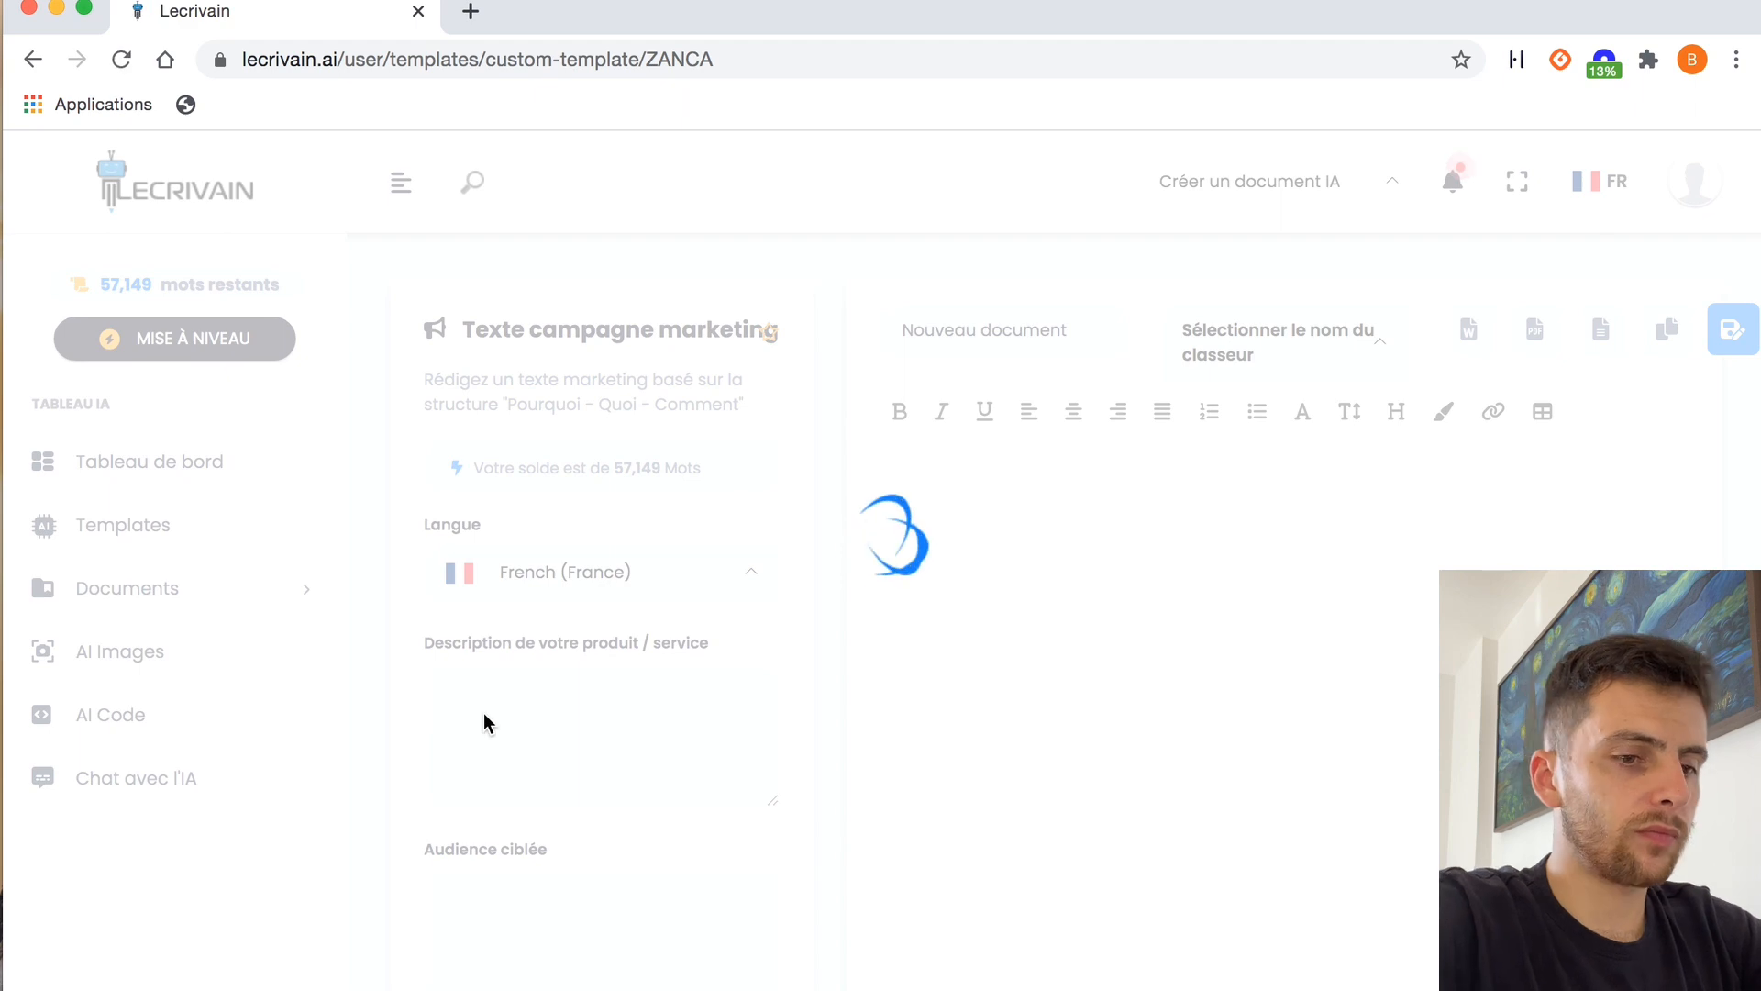
pyautogui.click(511, 698)
pyautogui.write('palette de contouring')
# Describe the target audience in French as active, tired women with time-consuming jobs and no time for makeup, who would like "un beau teint"
pyautogui.click(544, 929)
pyautogui.press('BackSpace')
pyautogui.press('BackSpace')
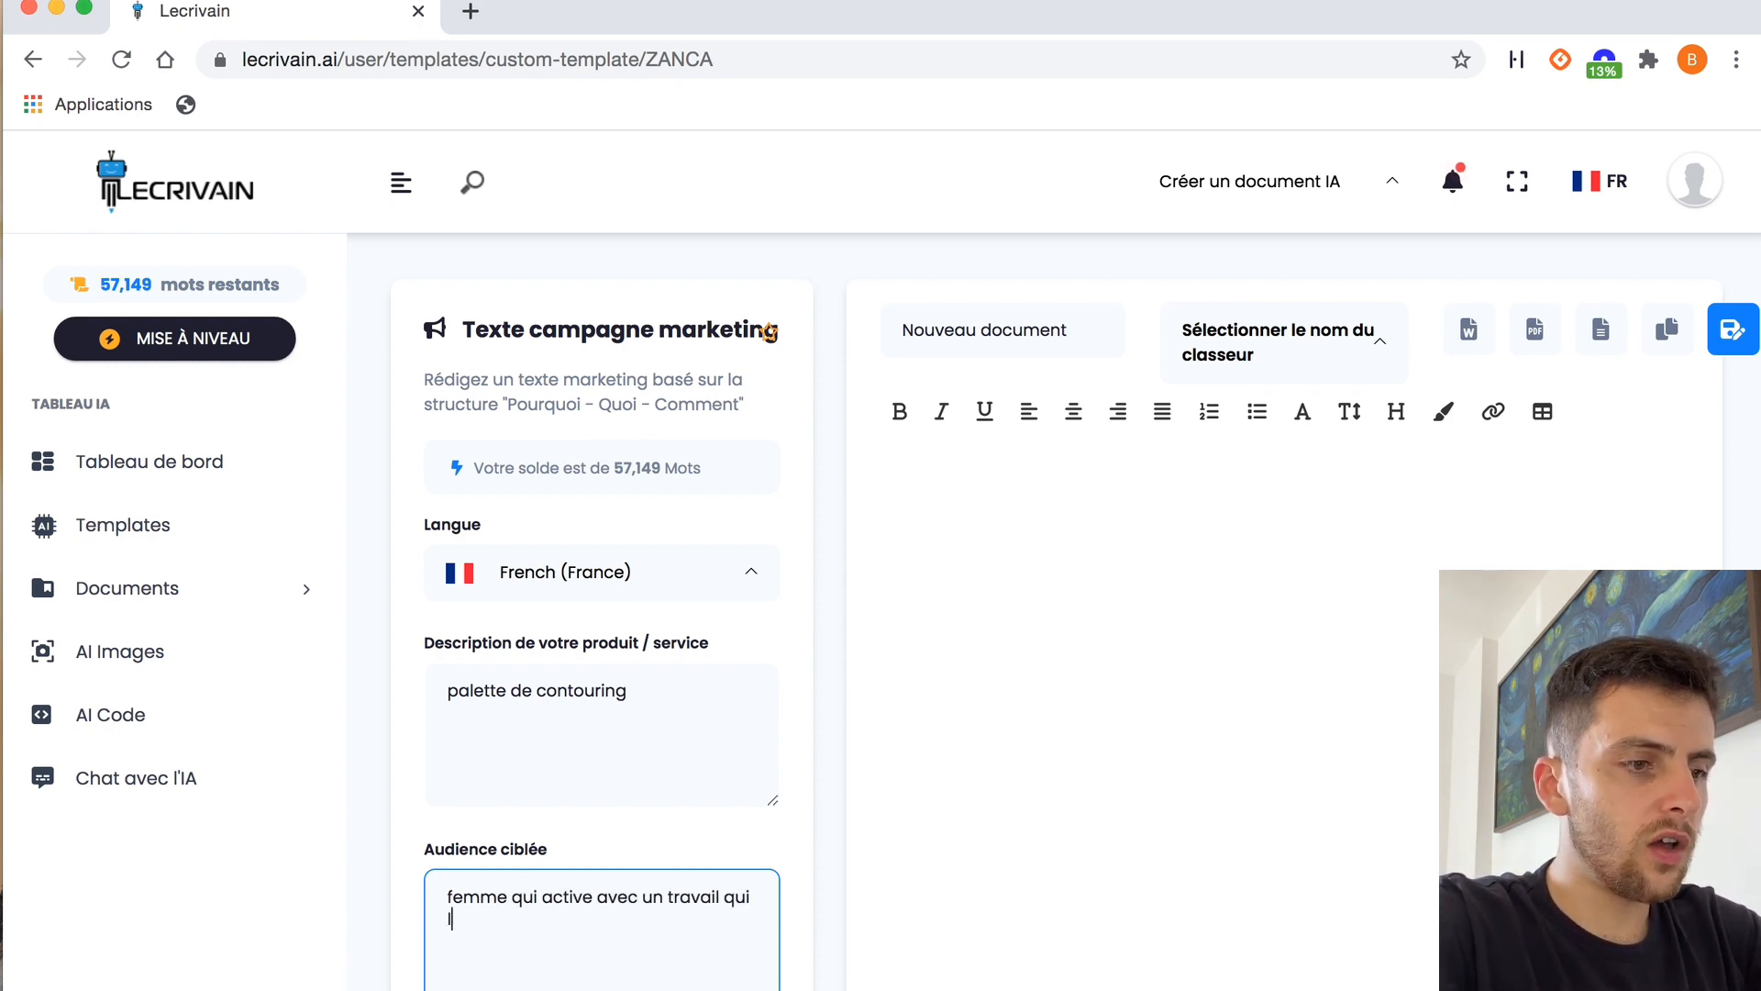
pyautogui.write('femme qui active avec un travail qui leur prend beaucoup de temps')
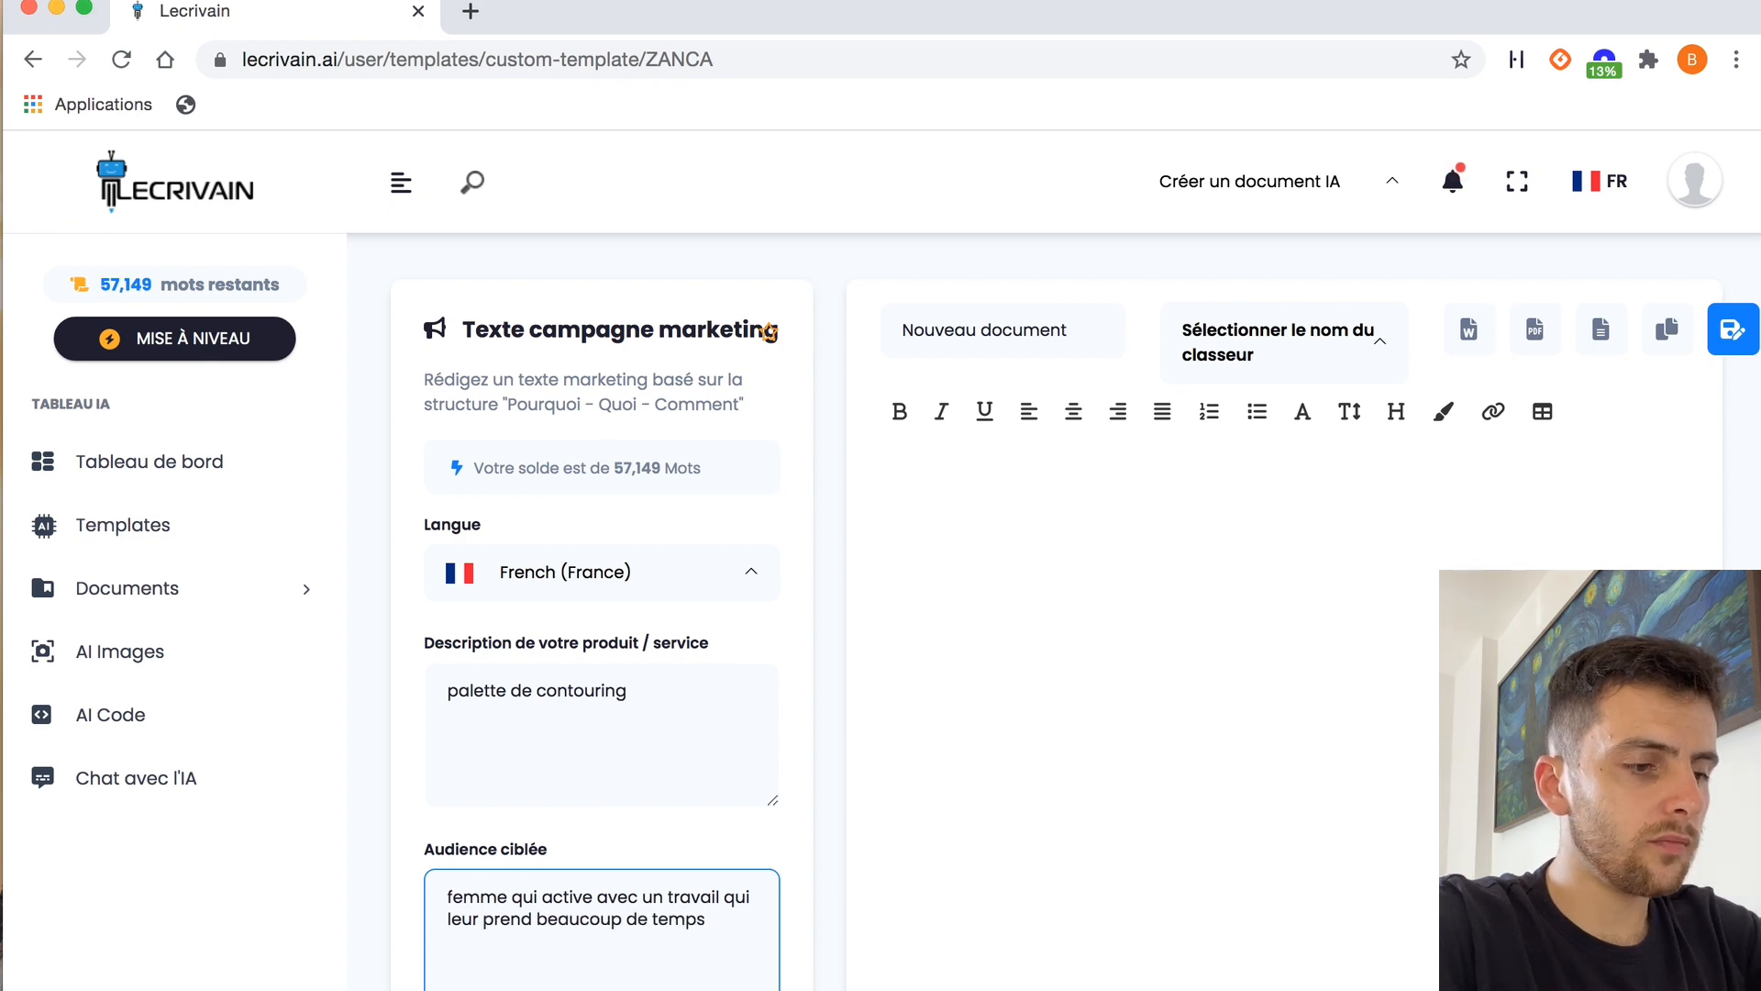
pyautogui.write(", qui n'ont pas le temps de se maquiller, qui so")
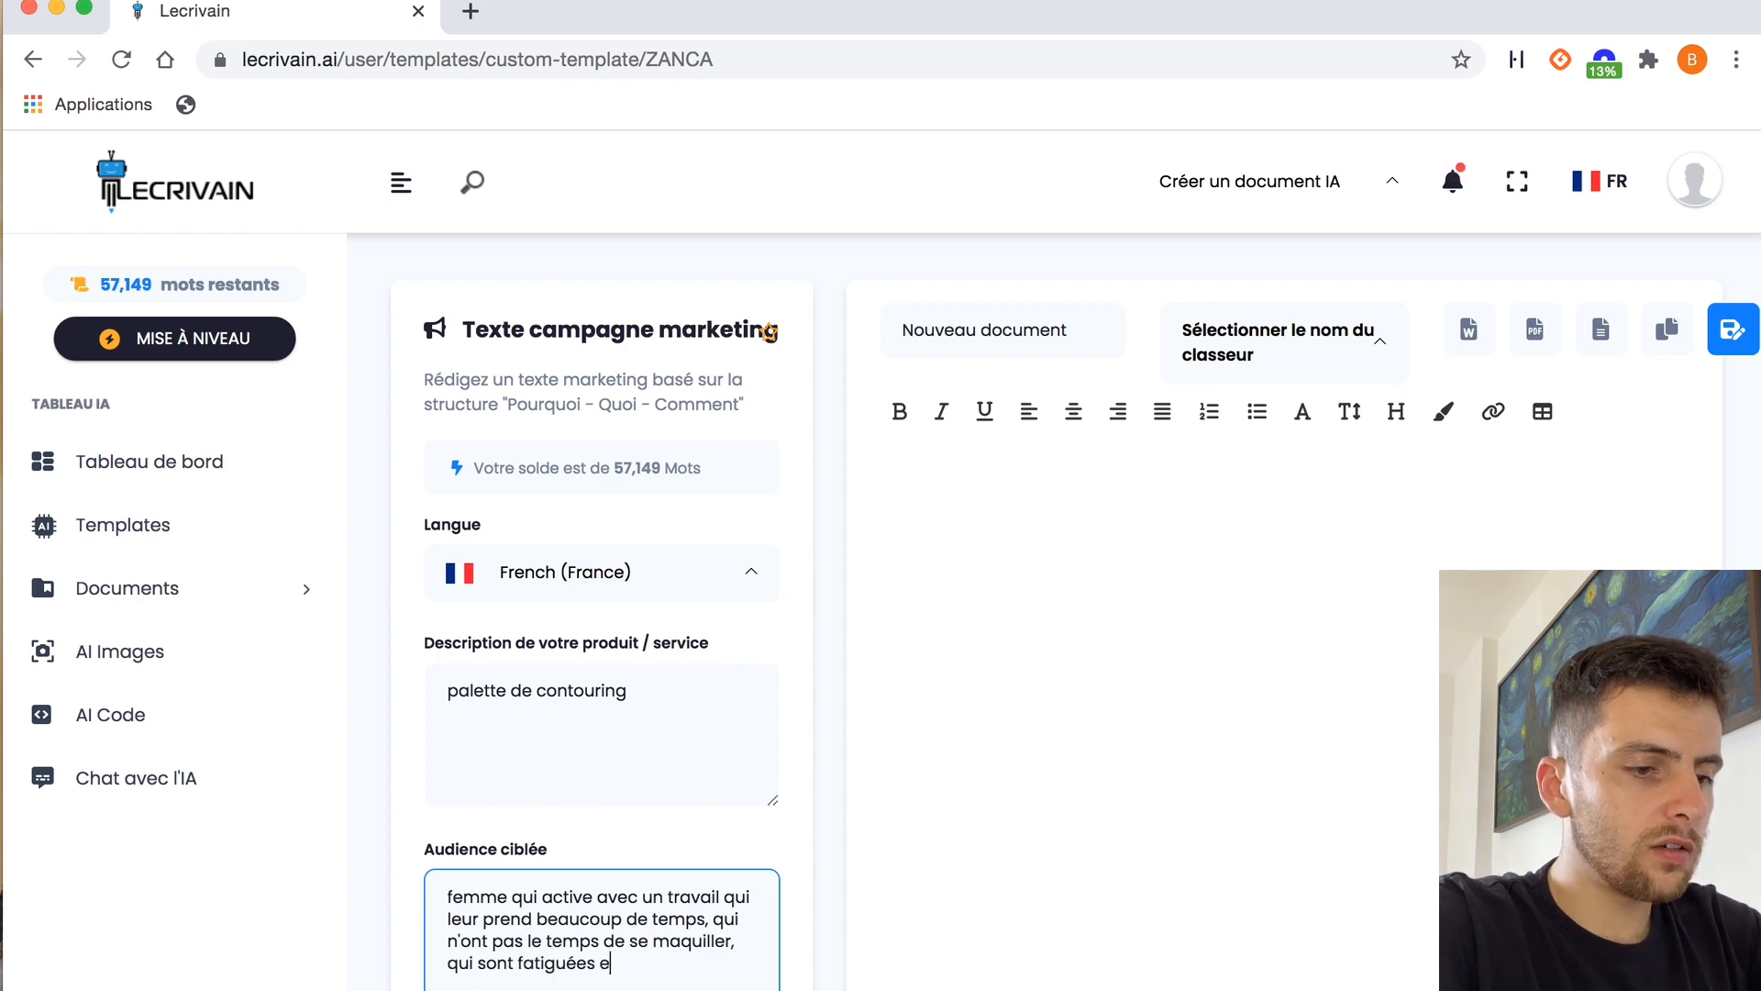
pyautogui.write('nt avoir un beau teint')
# Generate the marketing campaign text and read through its "Pourquoi - Quoi - Comment" variants
pyautogui.scroll(-5, 615, 880)
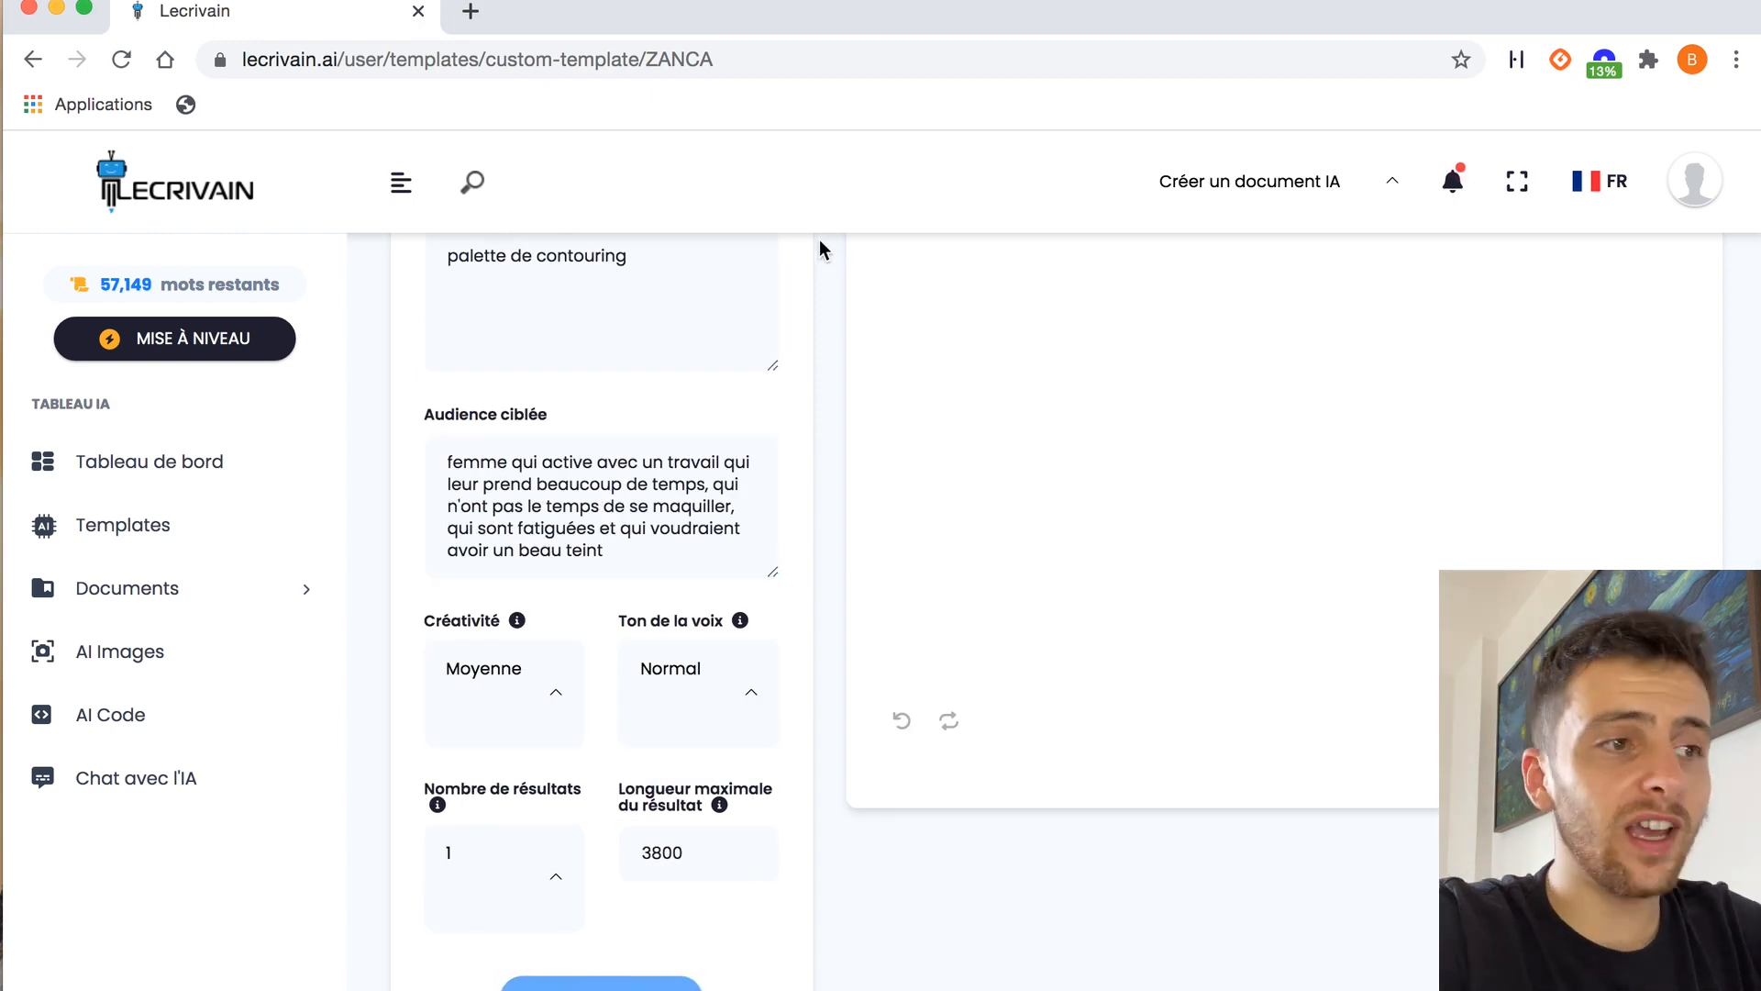
pyautogui.scroll(2, 812, 286)
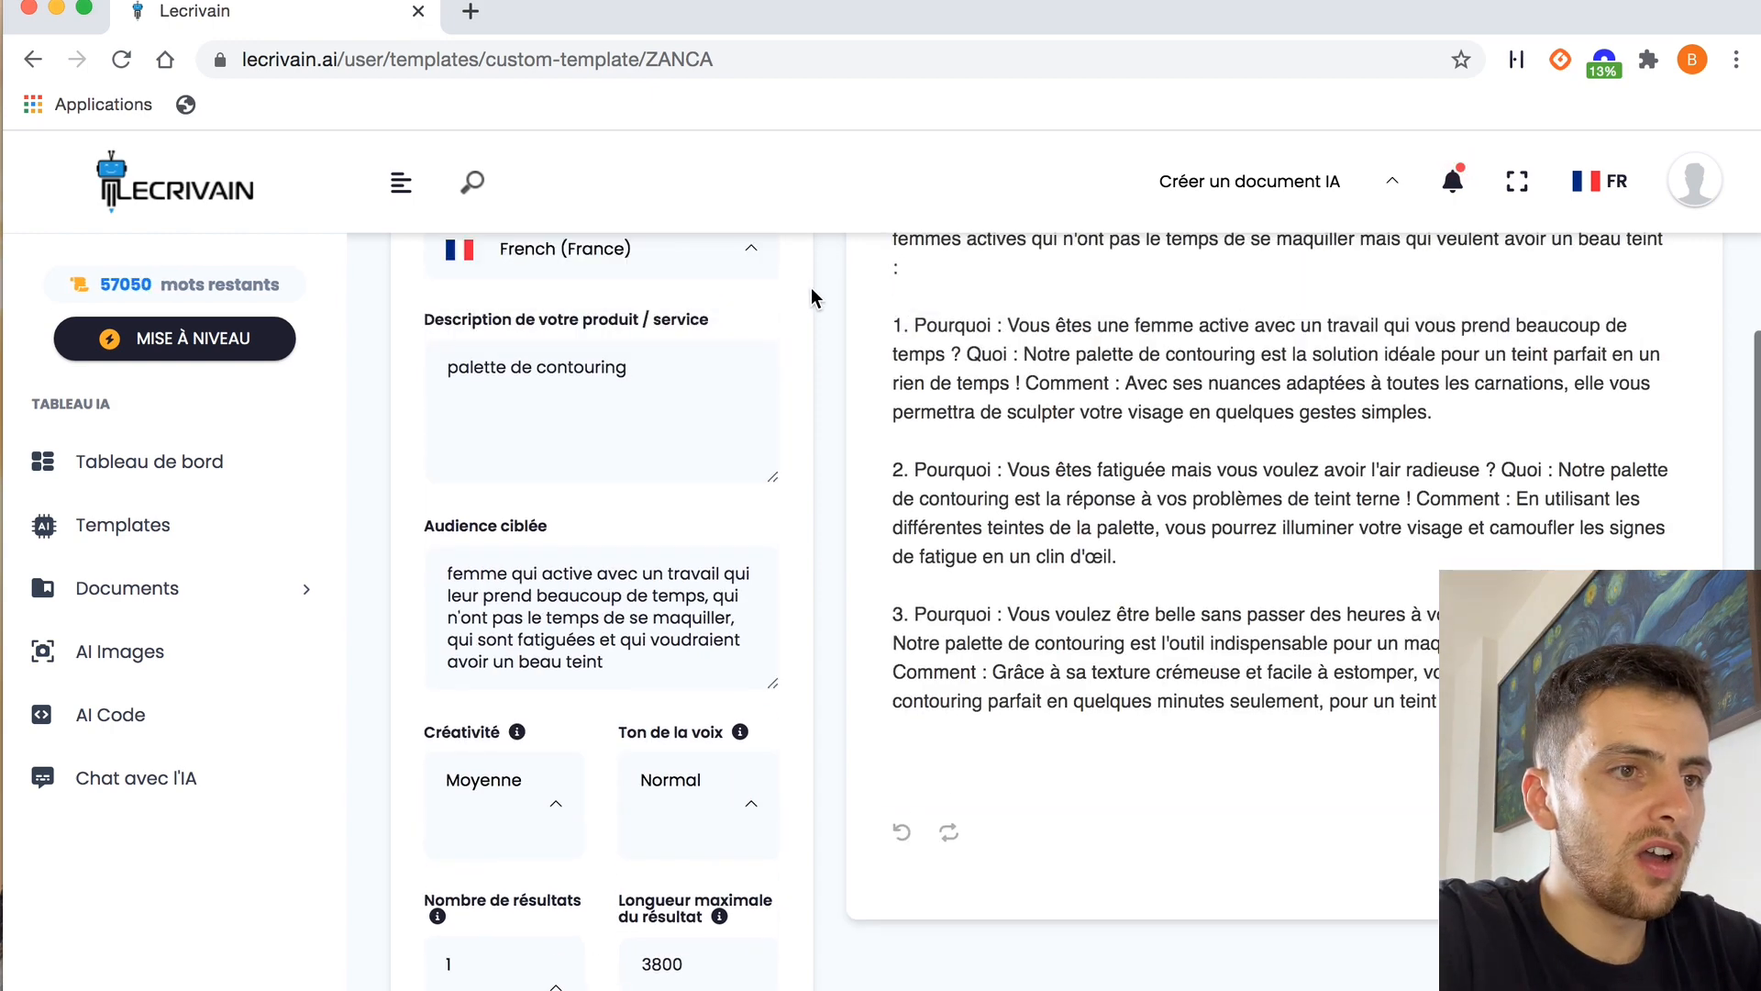
pyautogui.scroll(-1, 862, 323)
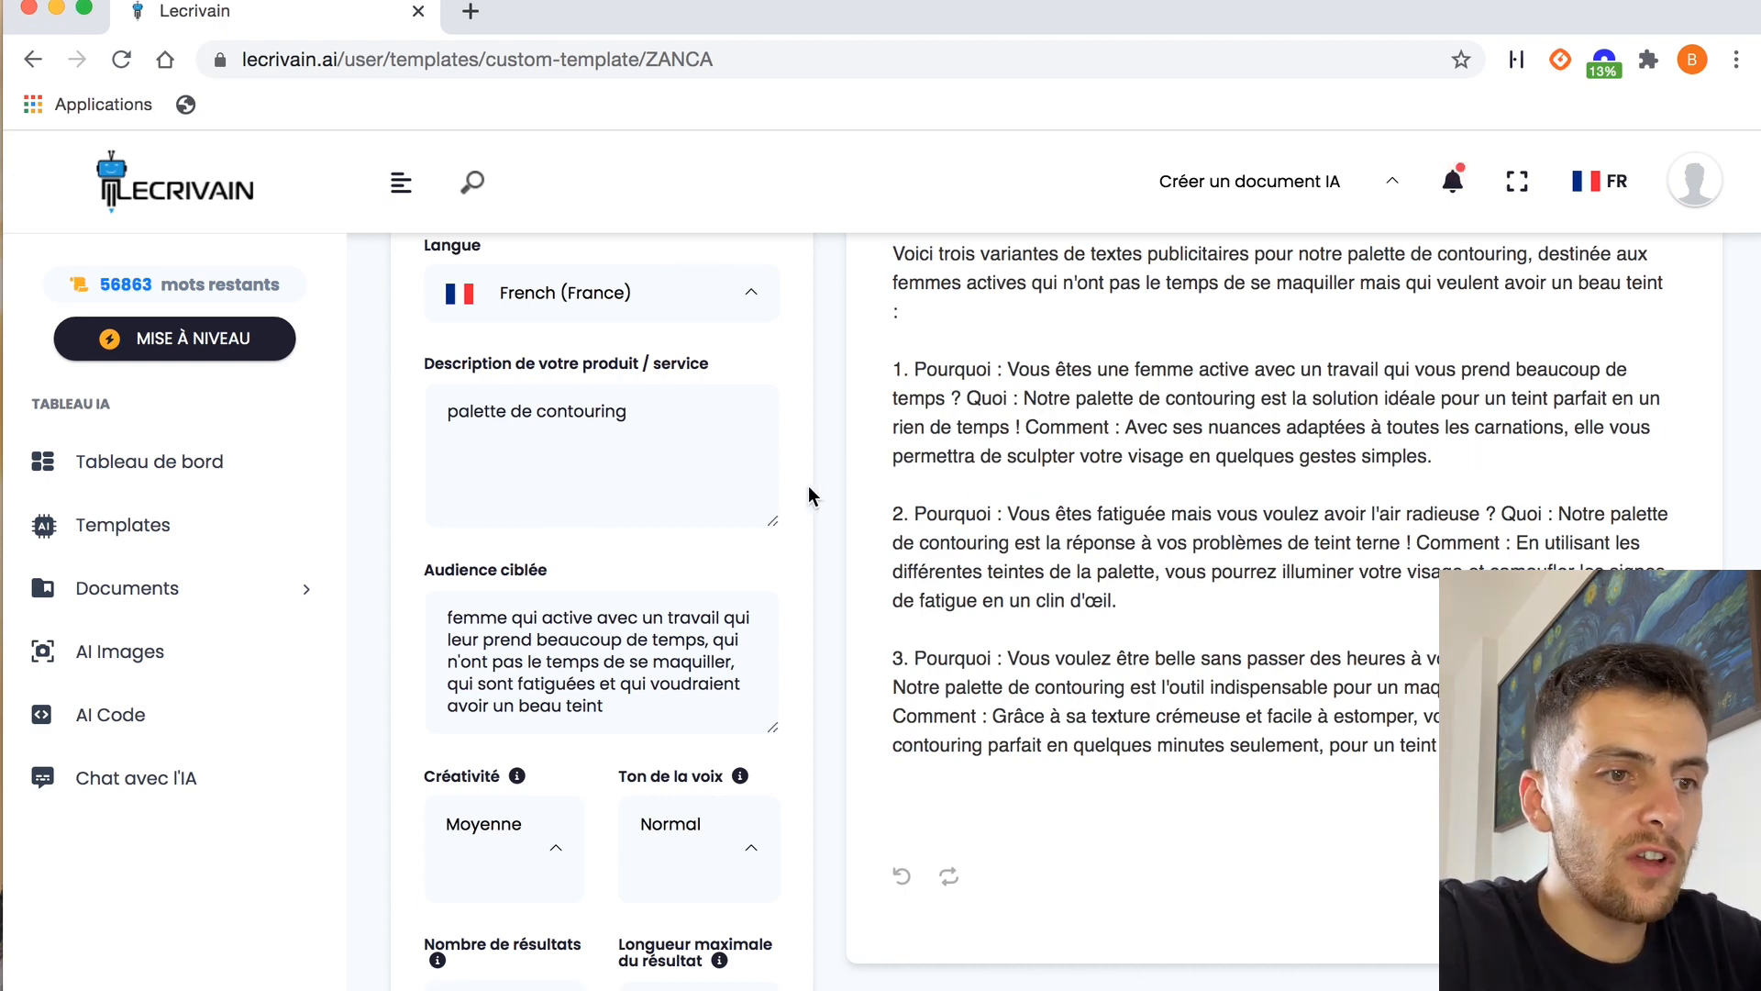
pyautogui.scroll(3, 822, 444)
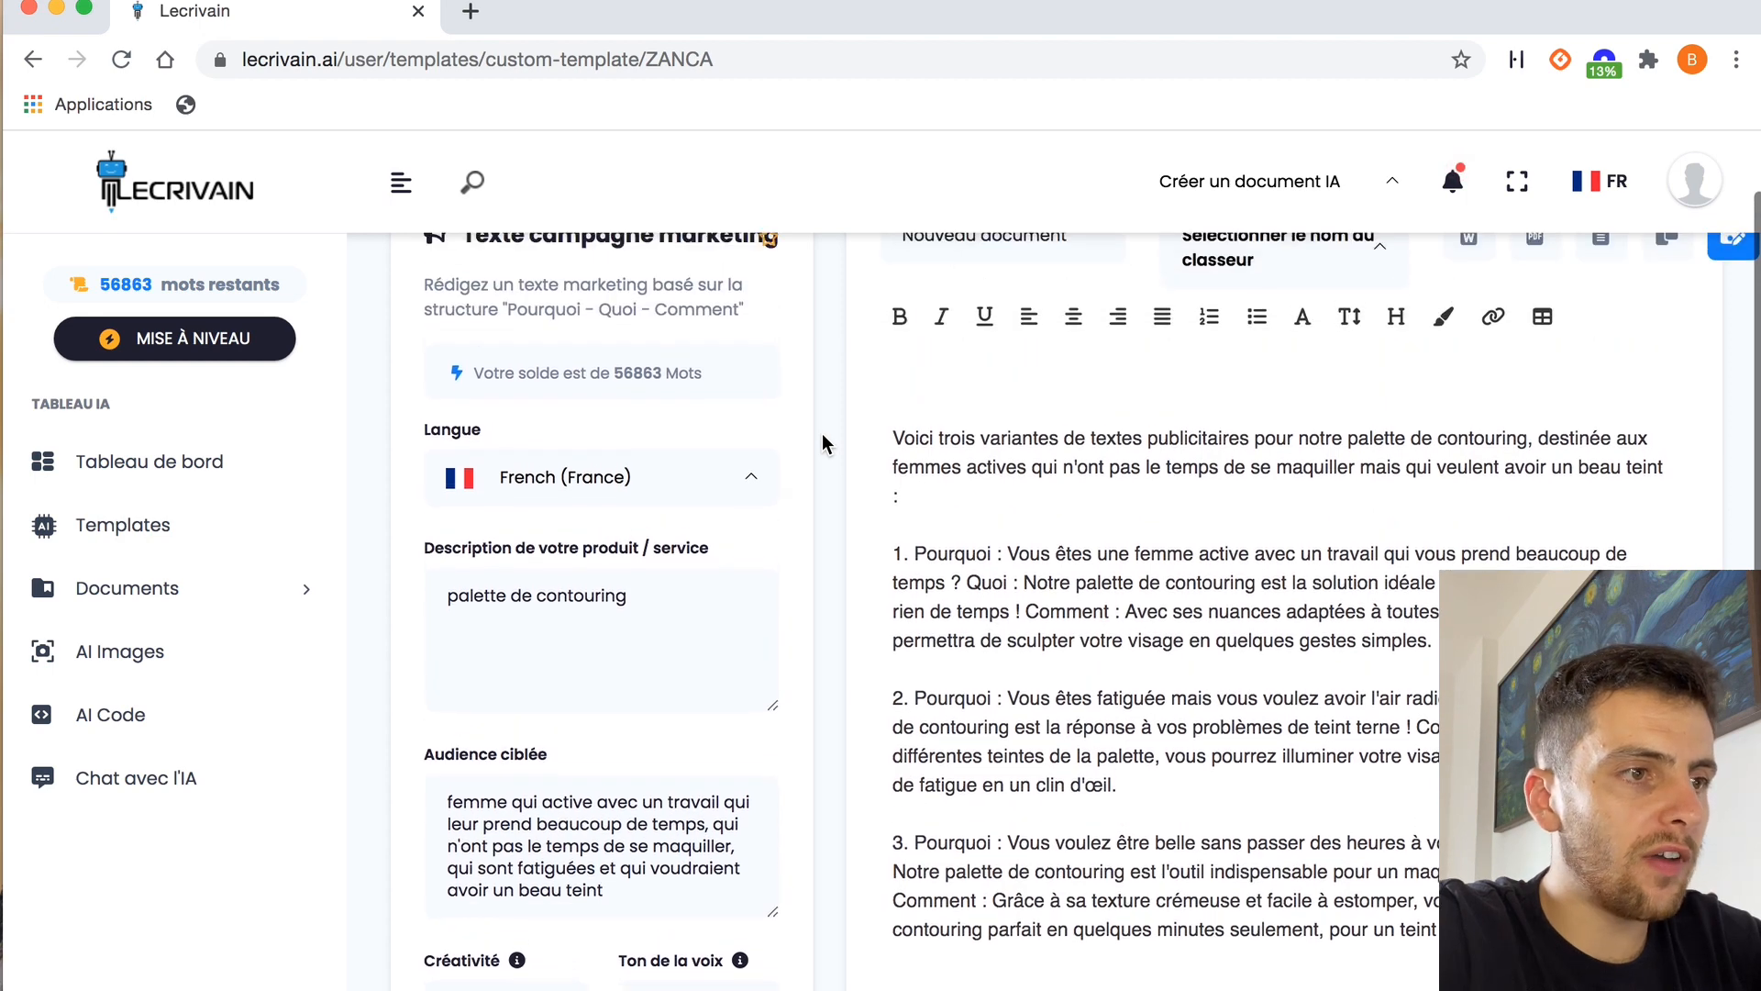
# Return to the templates and open the "Audiences à cibler" template in the Ads category
pyautogui.scroll(1, 822, 444)
pyautogui.click(207, 534)
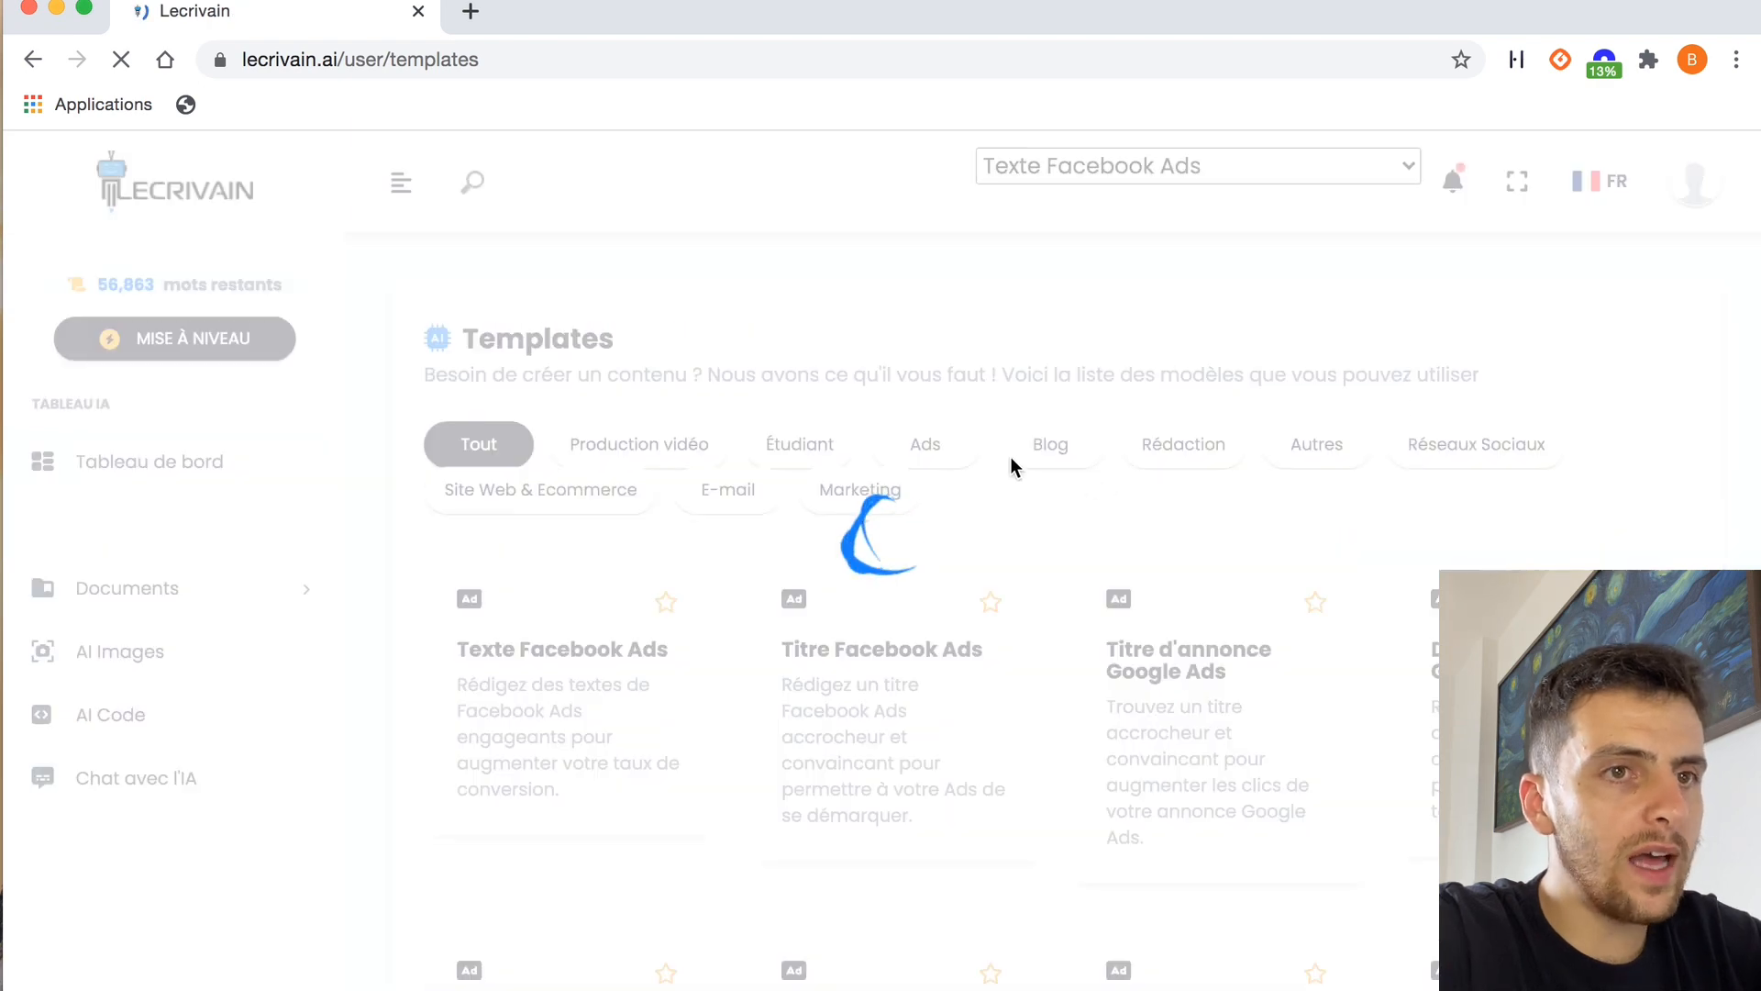
pyautogui.click(925, 446)
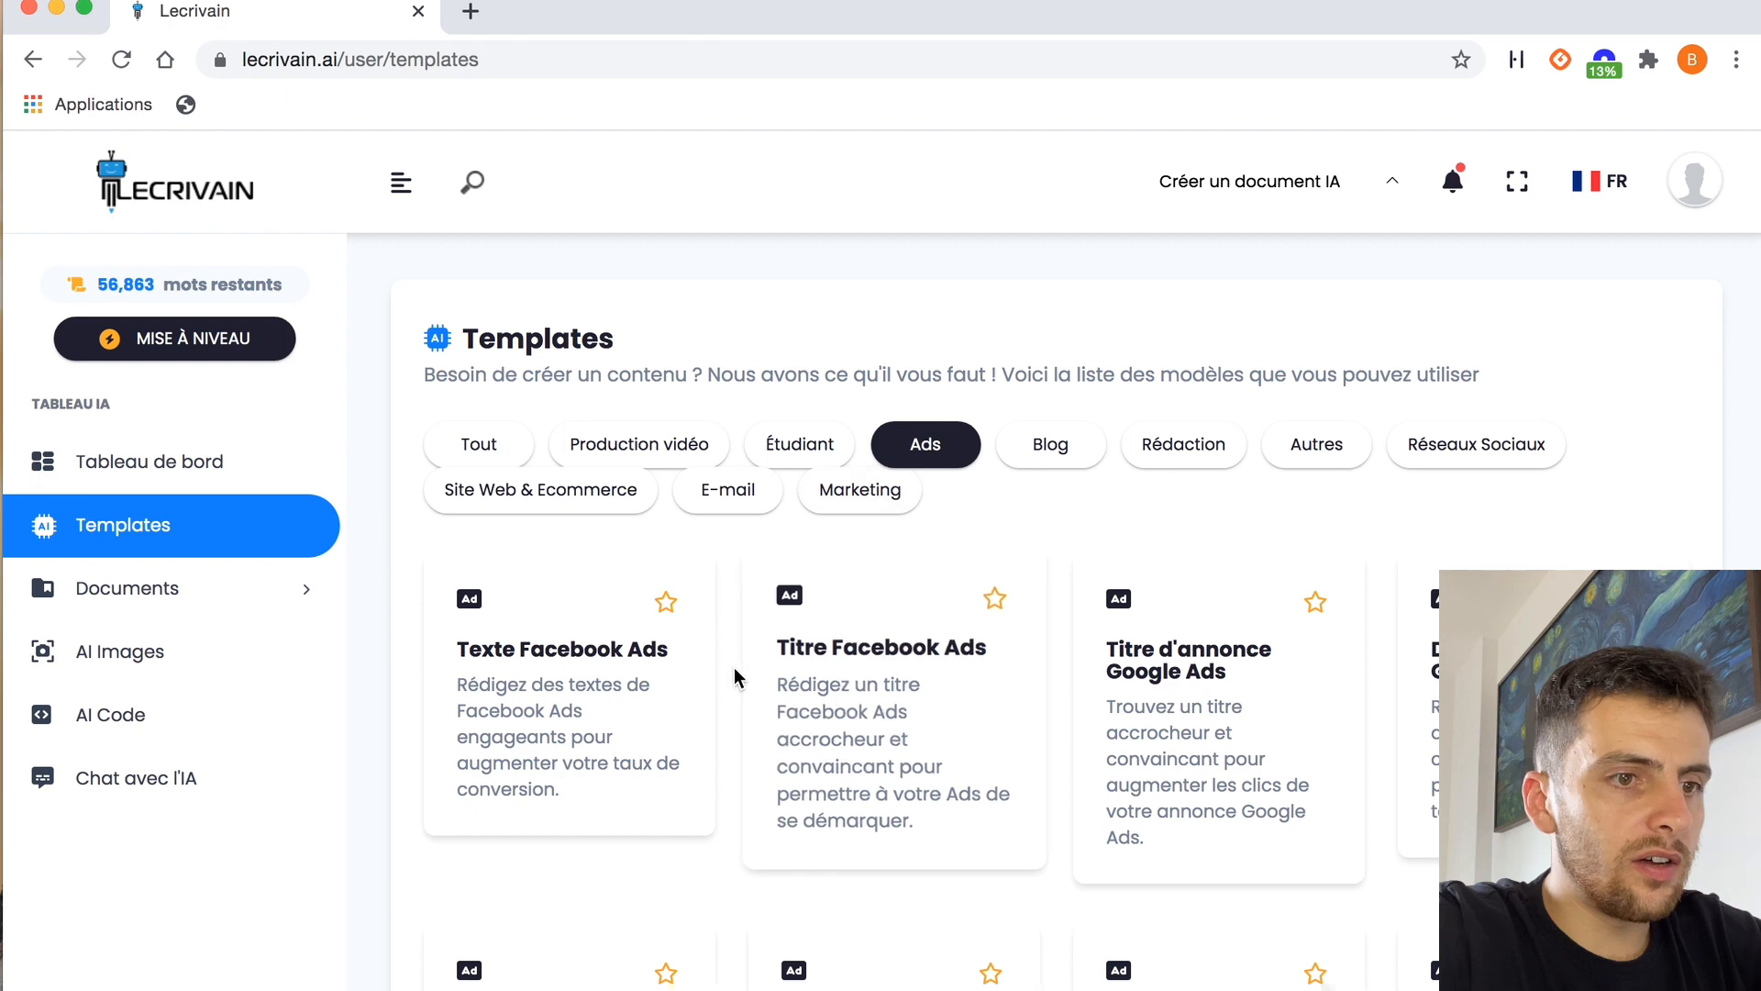
pyautogui.scroll(-3, 723, 669)
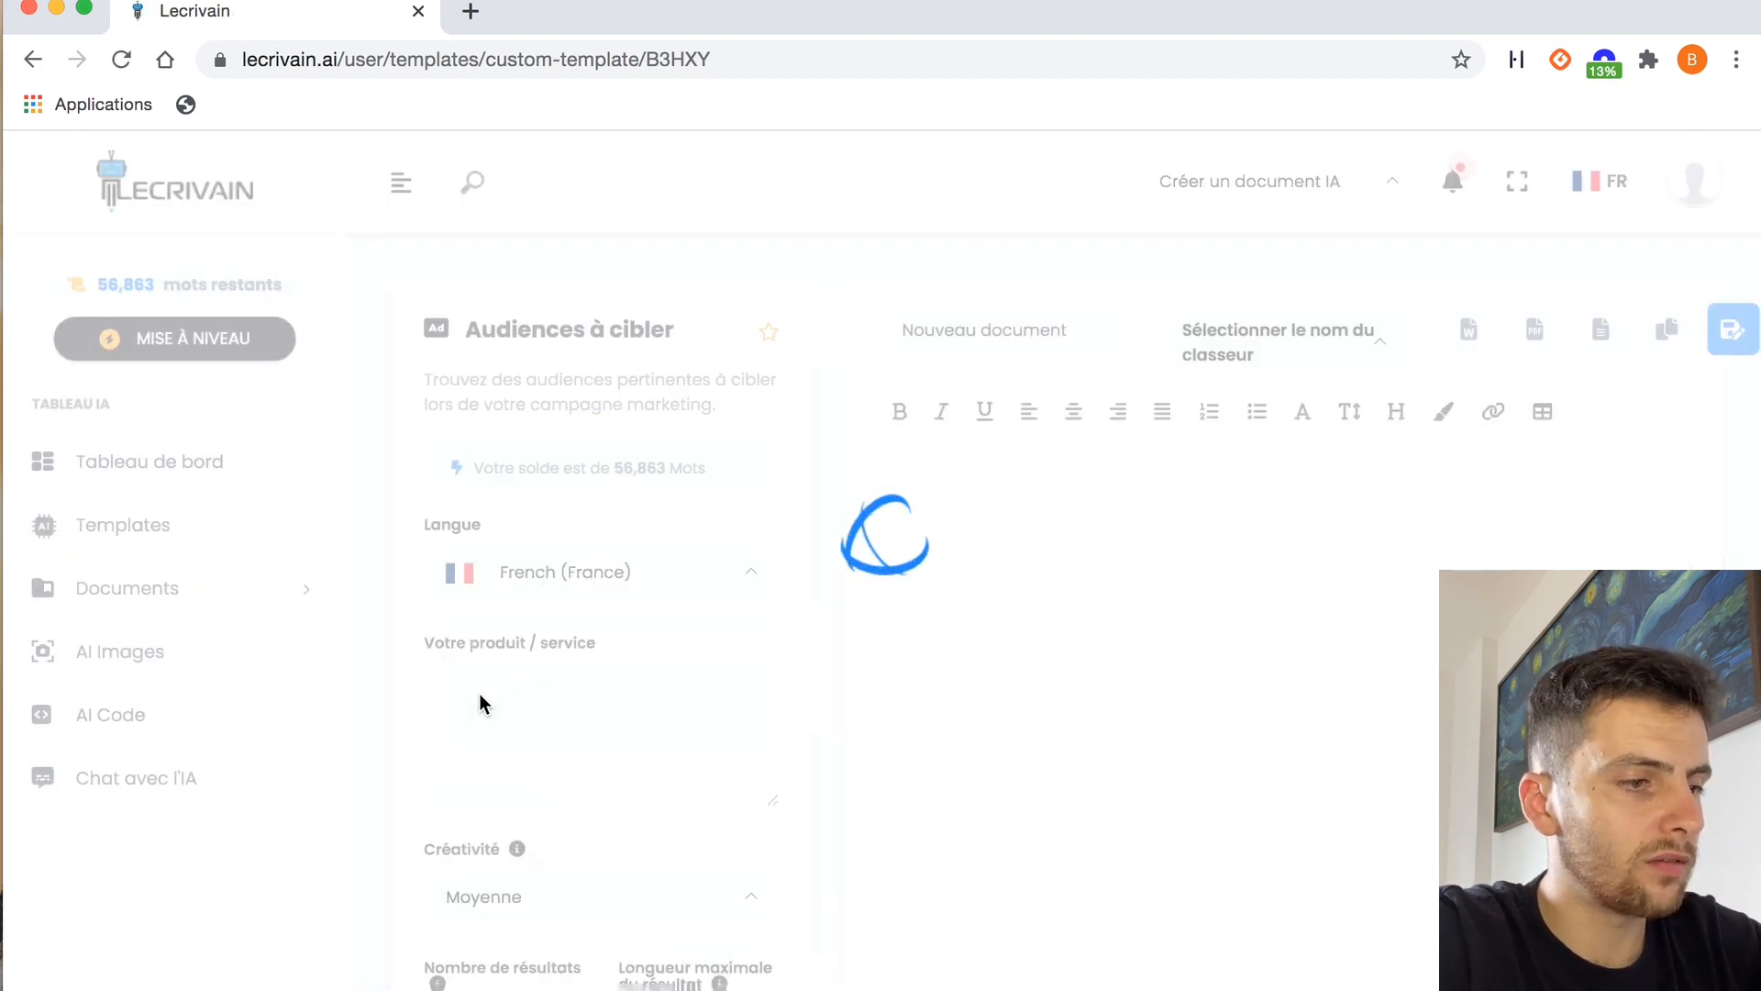
# Enter "palette de contouring" as the product, generate the audiences to target, and read through them
pyautogui.write('palette de contouring')
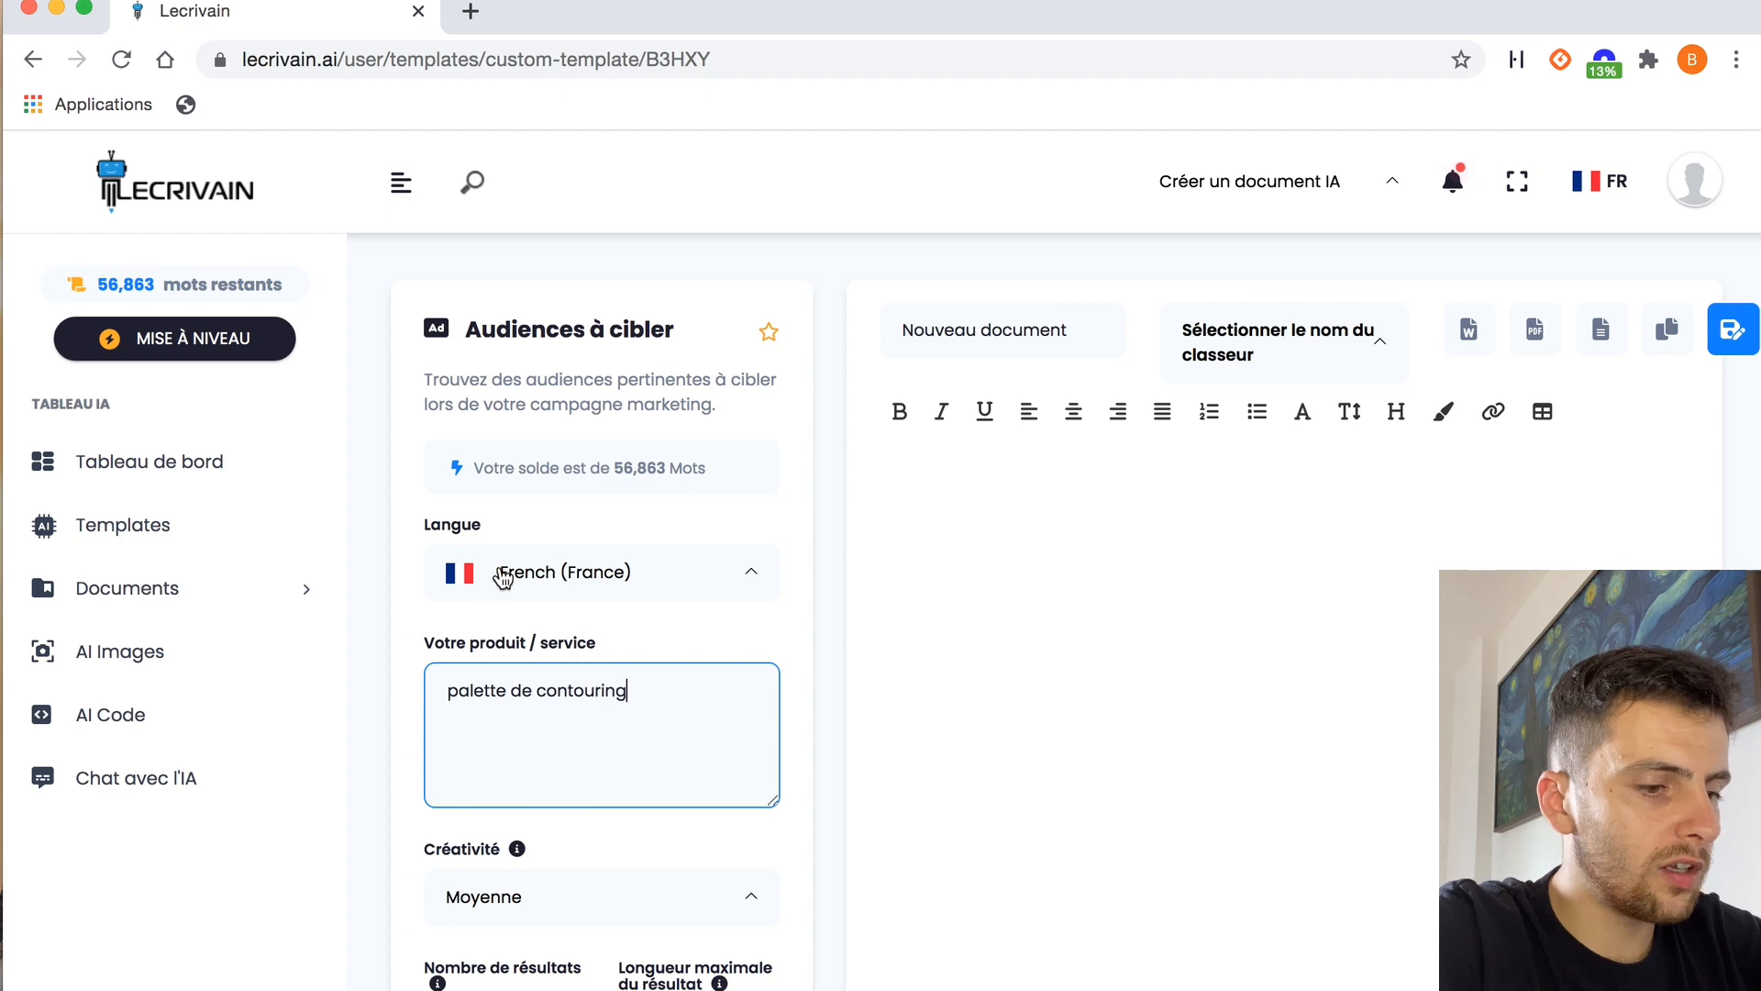
pyautogui.tripleClick(535, 688)
pyautogui.press('super+c')
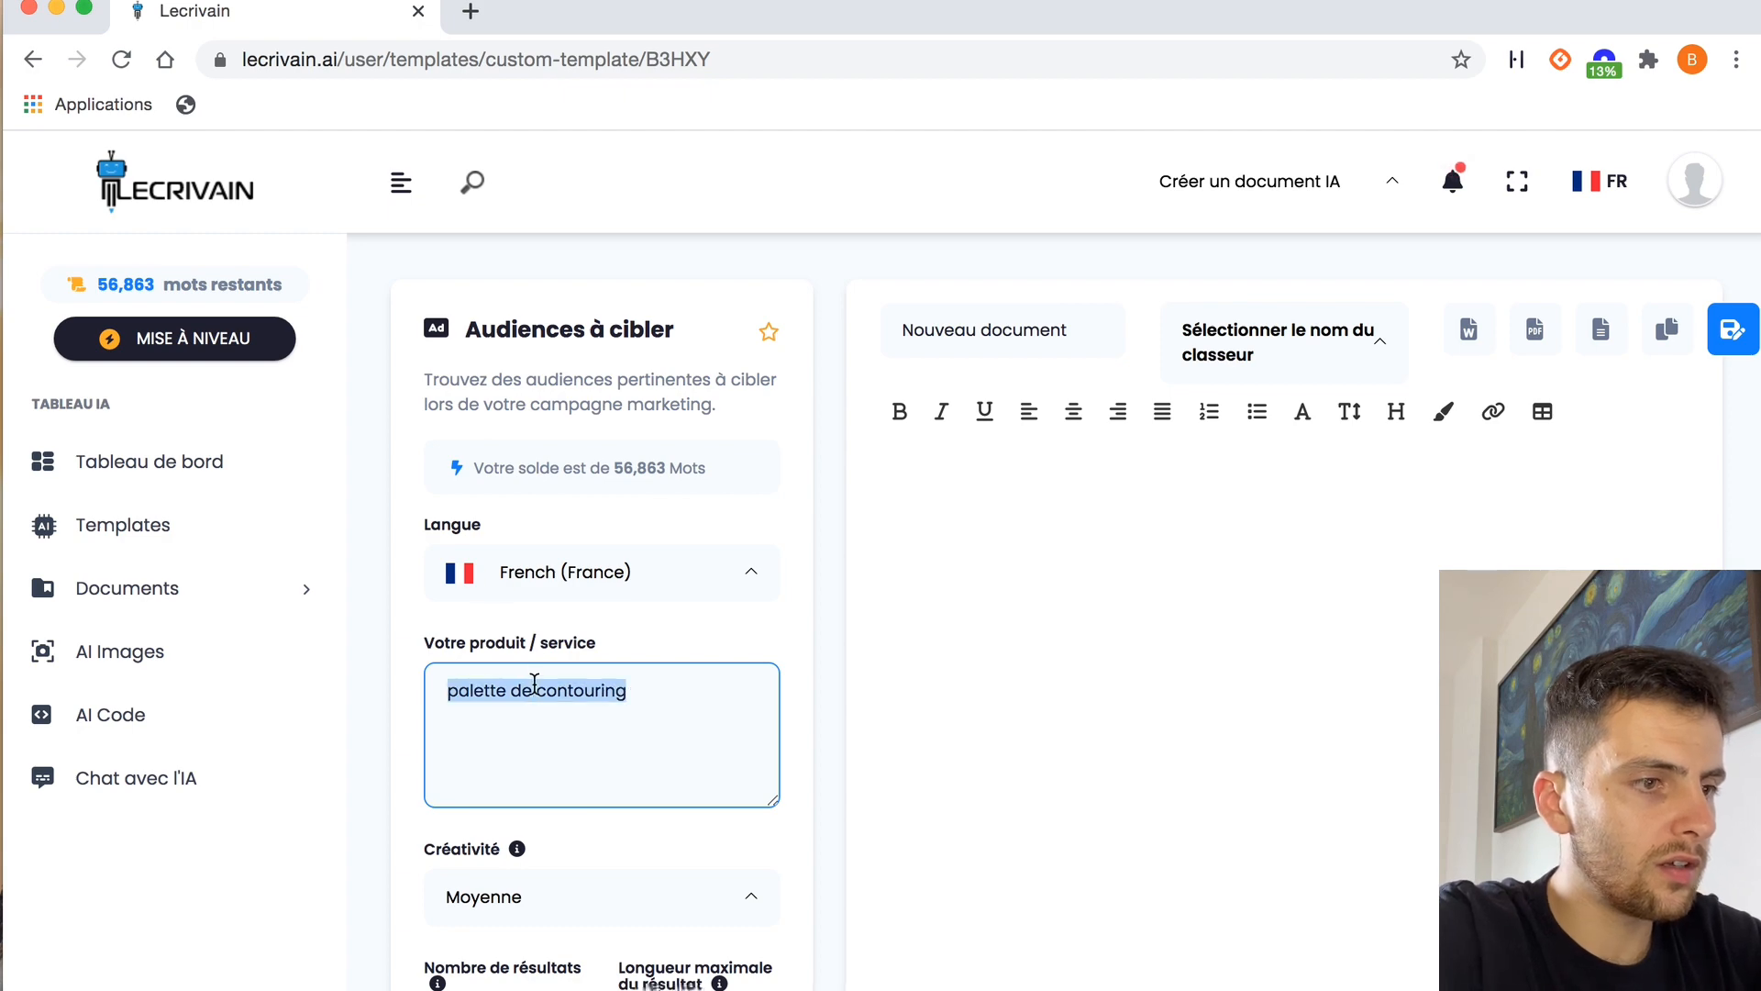
pyautogui.scroll(-4, 720, 714)
pyautogui.click(602, 867)
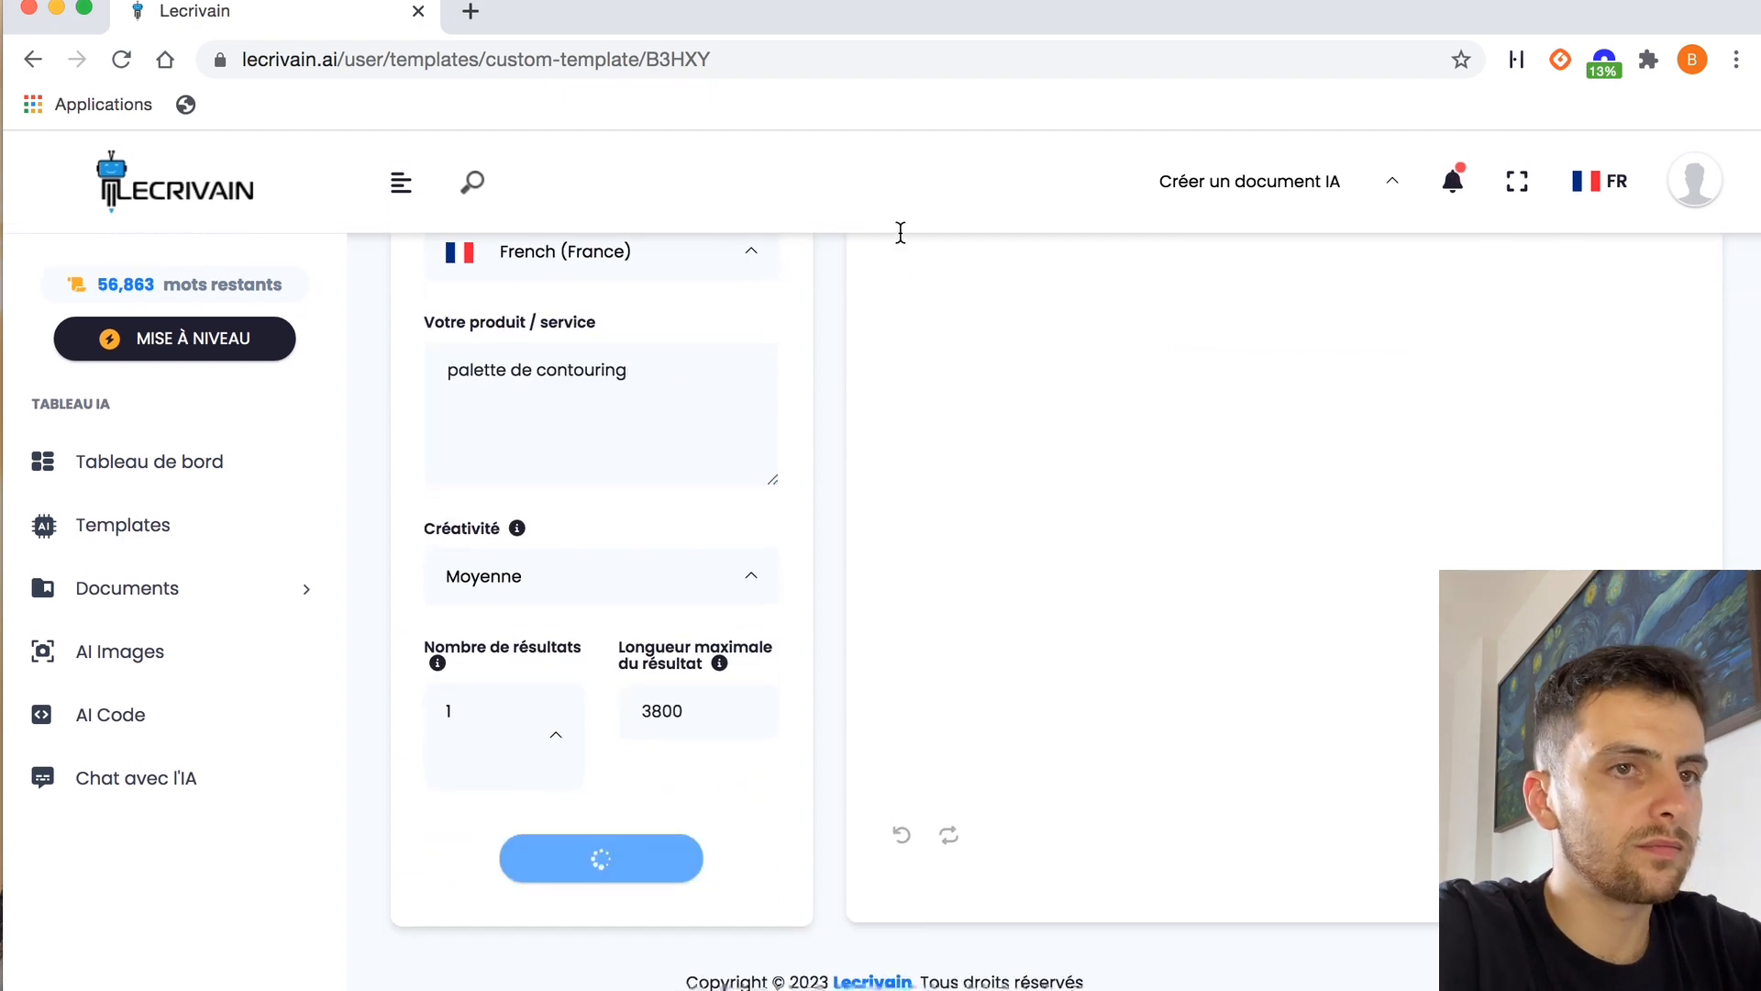
pyautogui.scroll(3, 816, 246)
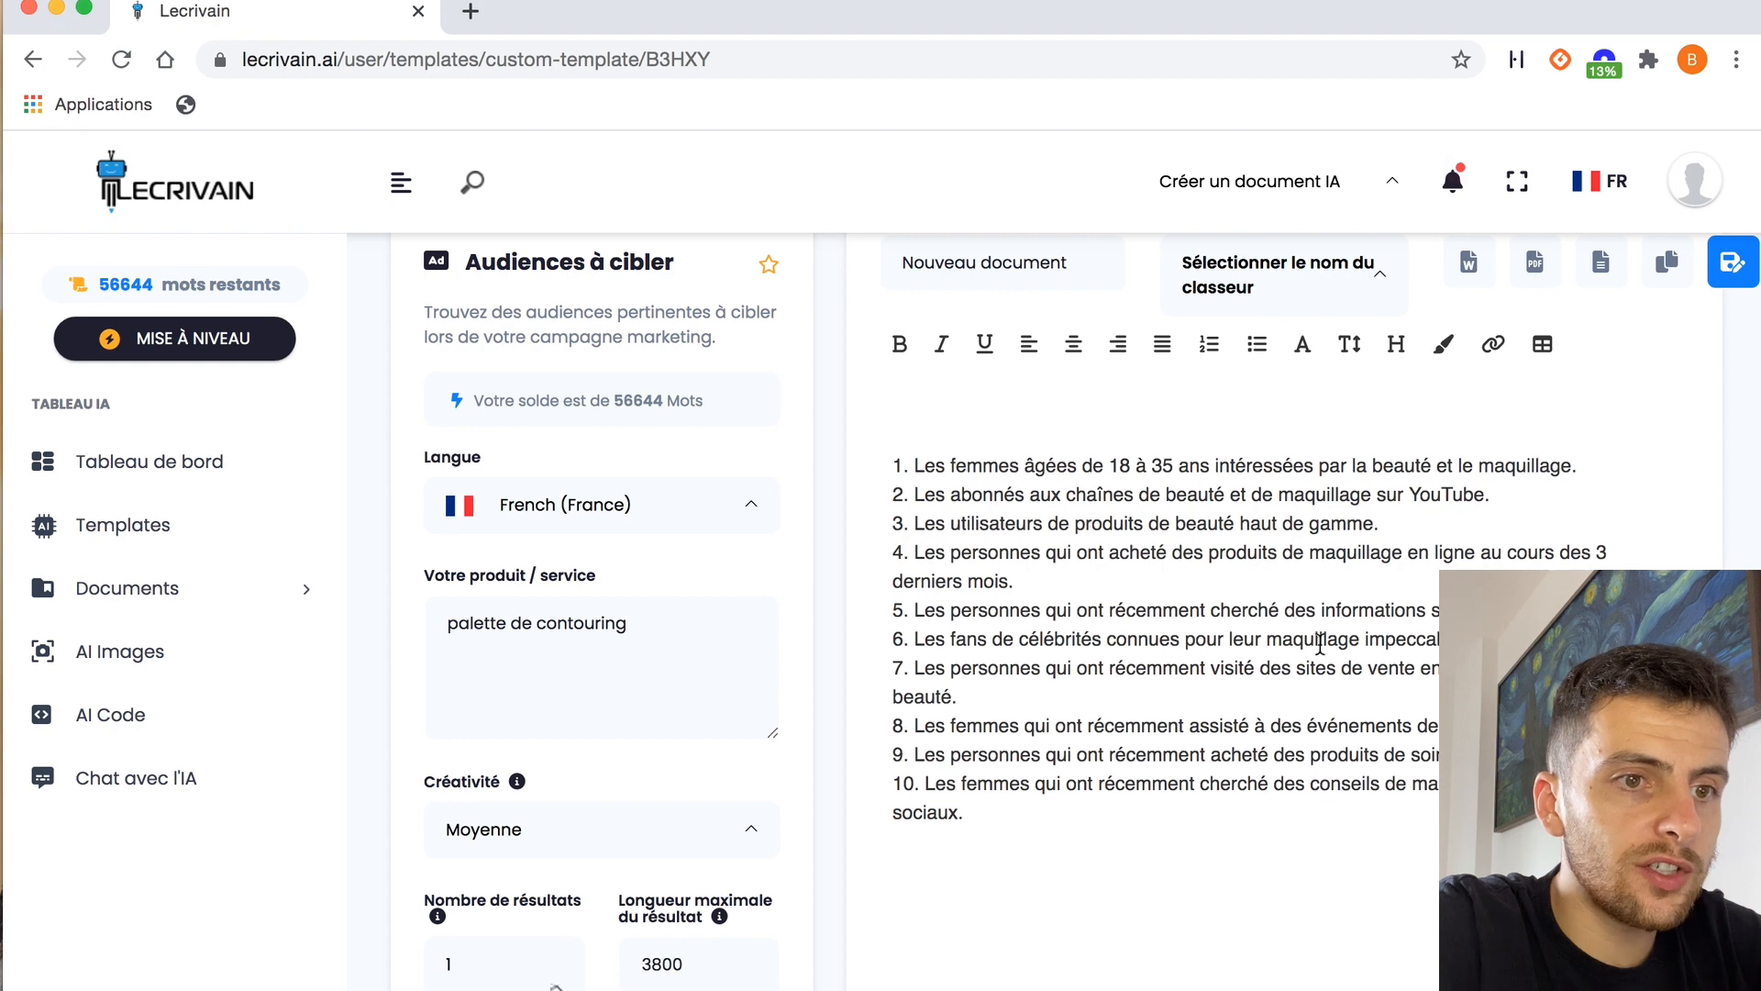
pyautogui.scroll(-3, 1121, 775)
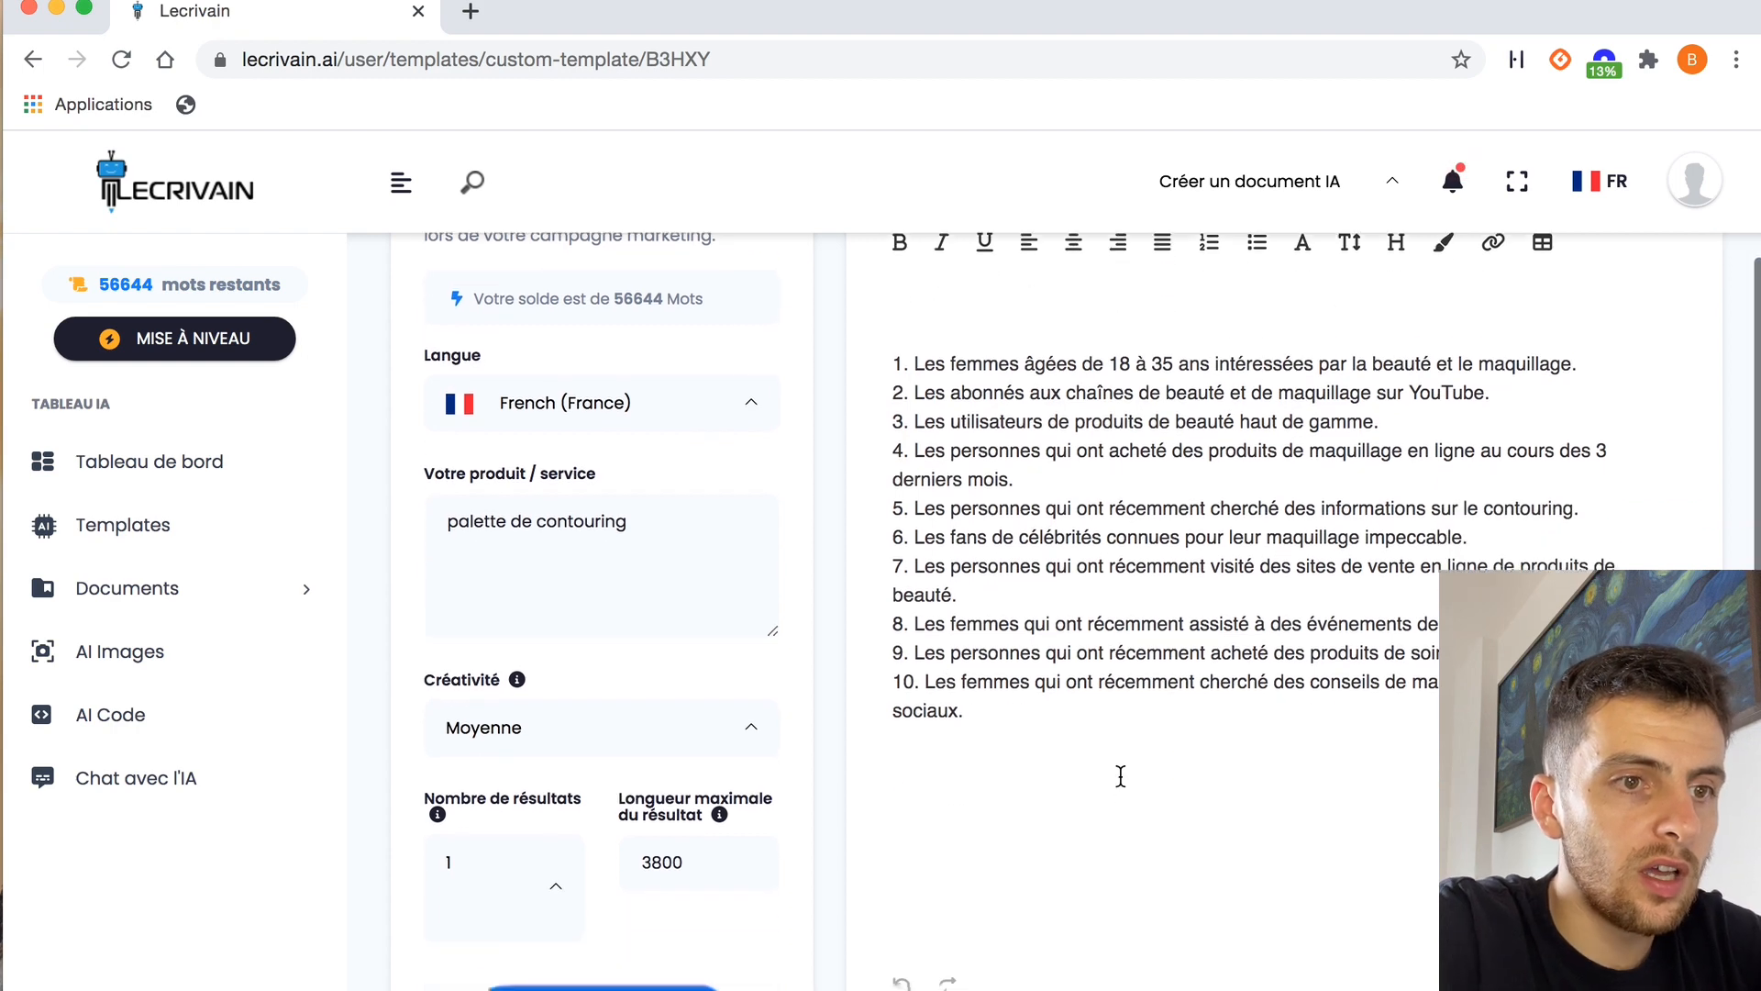
pyautogui.scroll(2, 1121, 776)
# Return to the templates and open the "Texte Facebook Ads" template in the Ads category
pyautogui.scroll(1, 1121, 775)
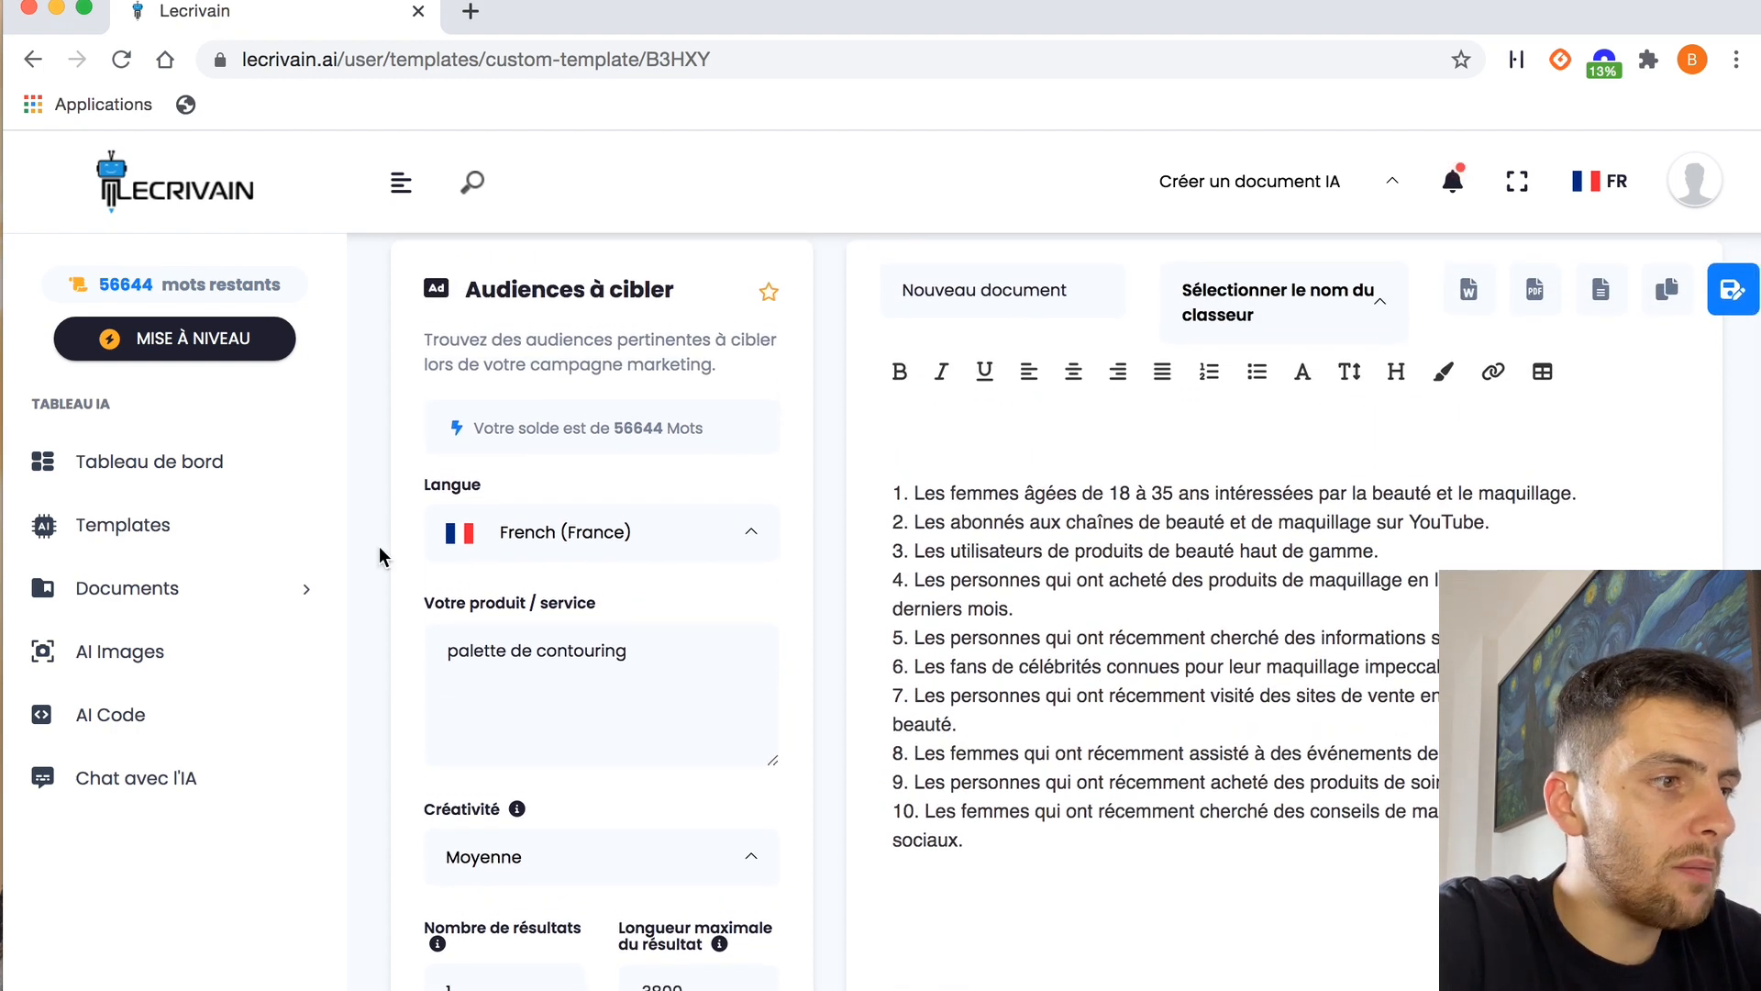
pyautogui.click(172, 541)
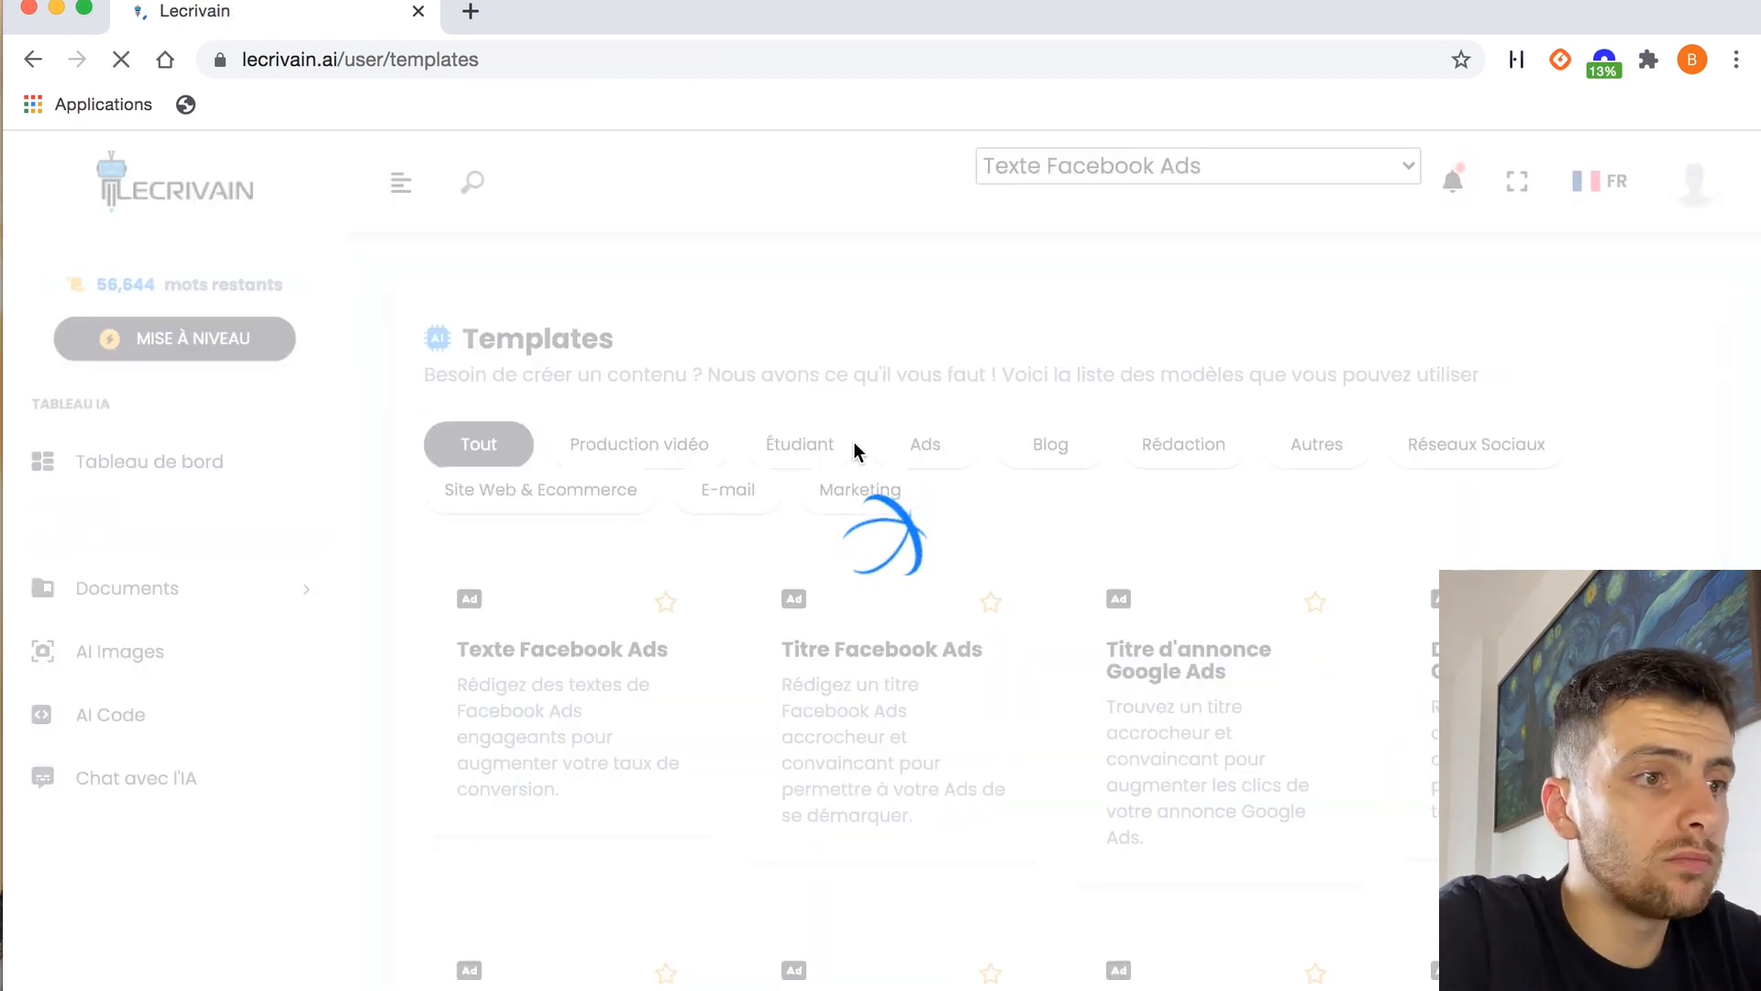
pyautogui.click(928, 446)
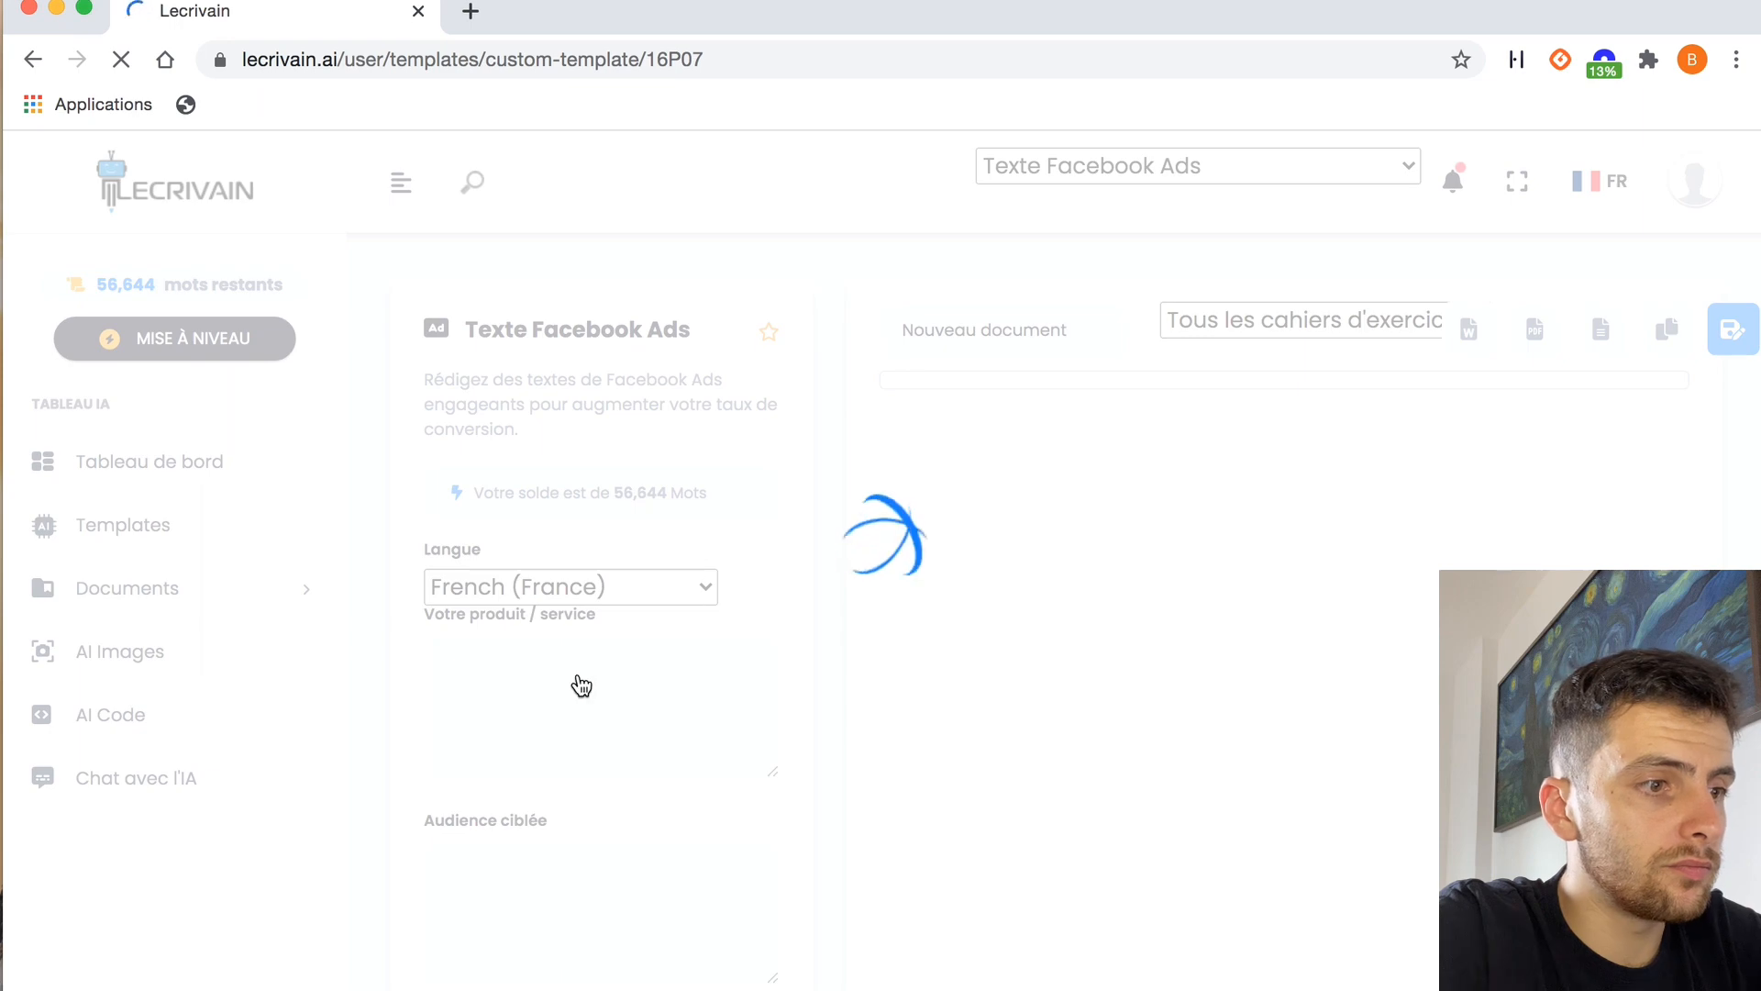
# Set the product to "palette de contouring" and the audience to "les femmes de 18 à 35 intéressés par le maquillage et qui suivent des blogueuses beauté"
pyautogui.click(505, 707)
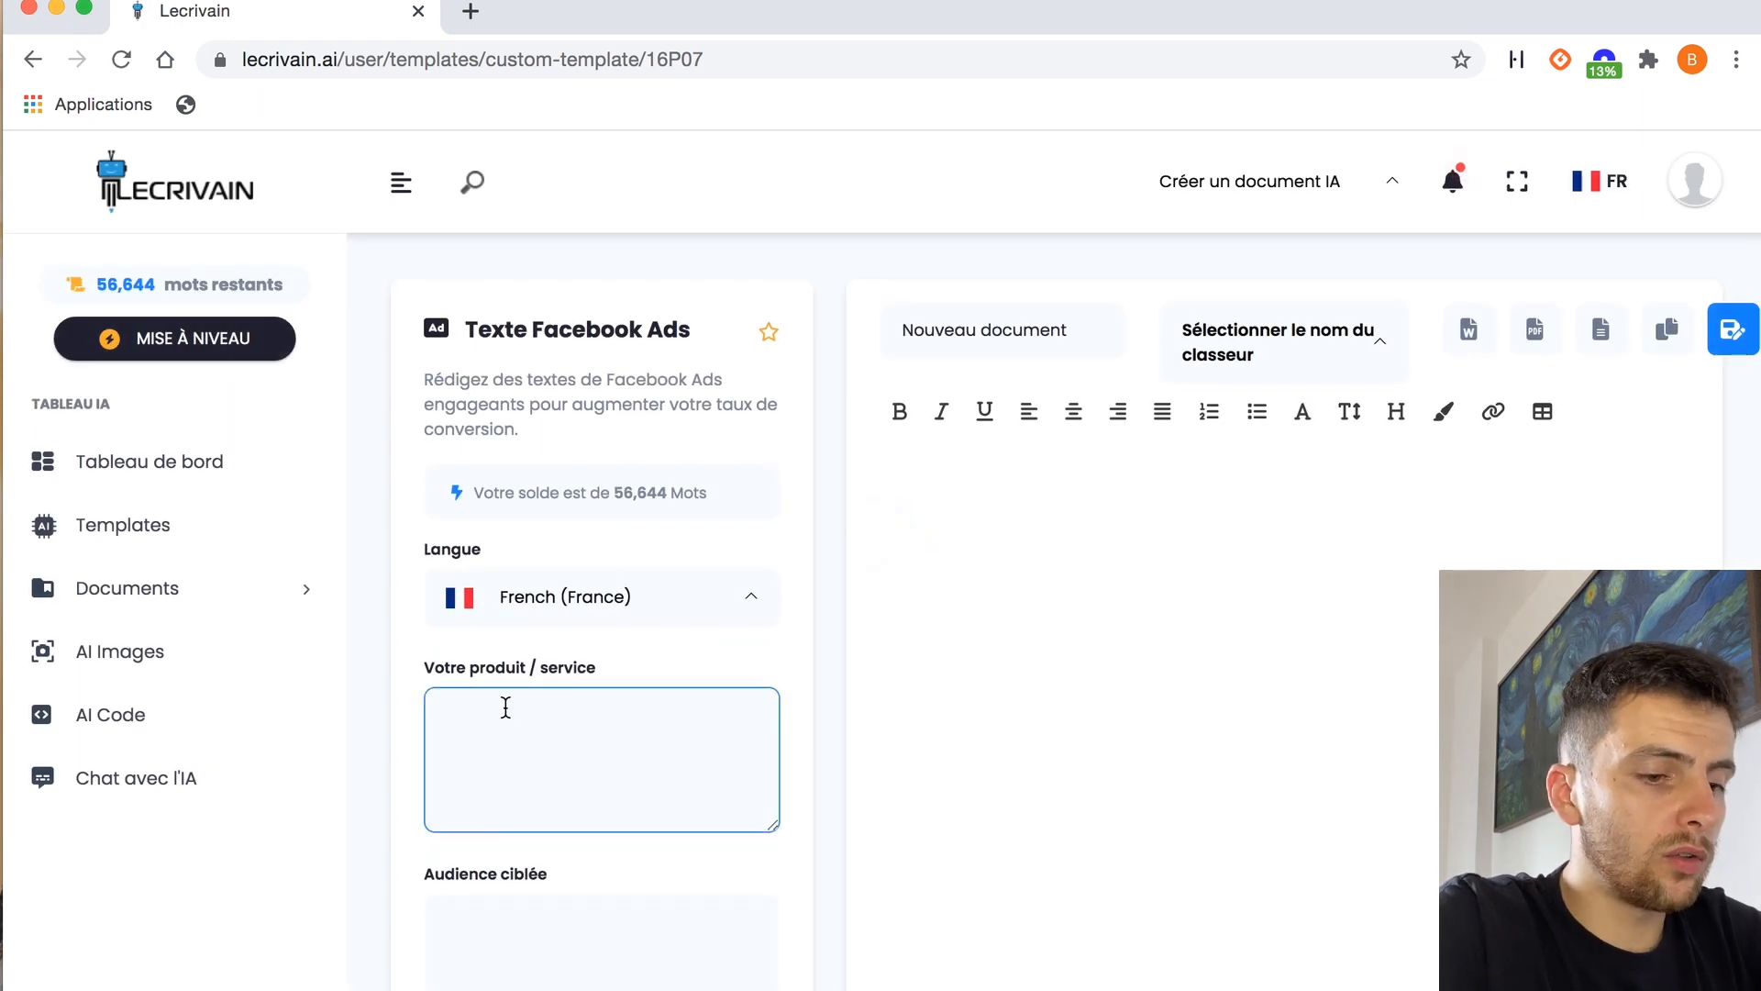
pyautogui.press('super+v')
pyautogui.click(512, 921)
pyautogui.write('les f')
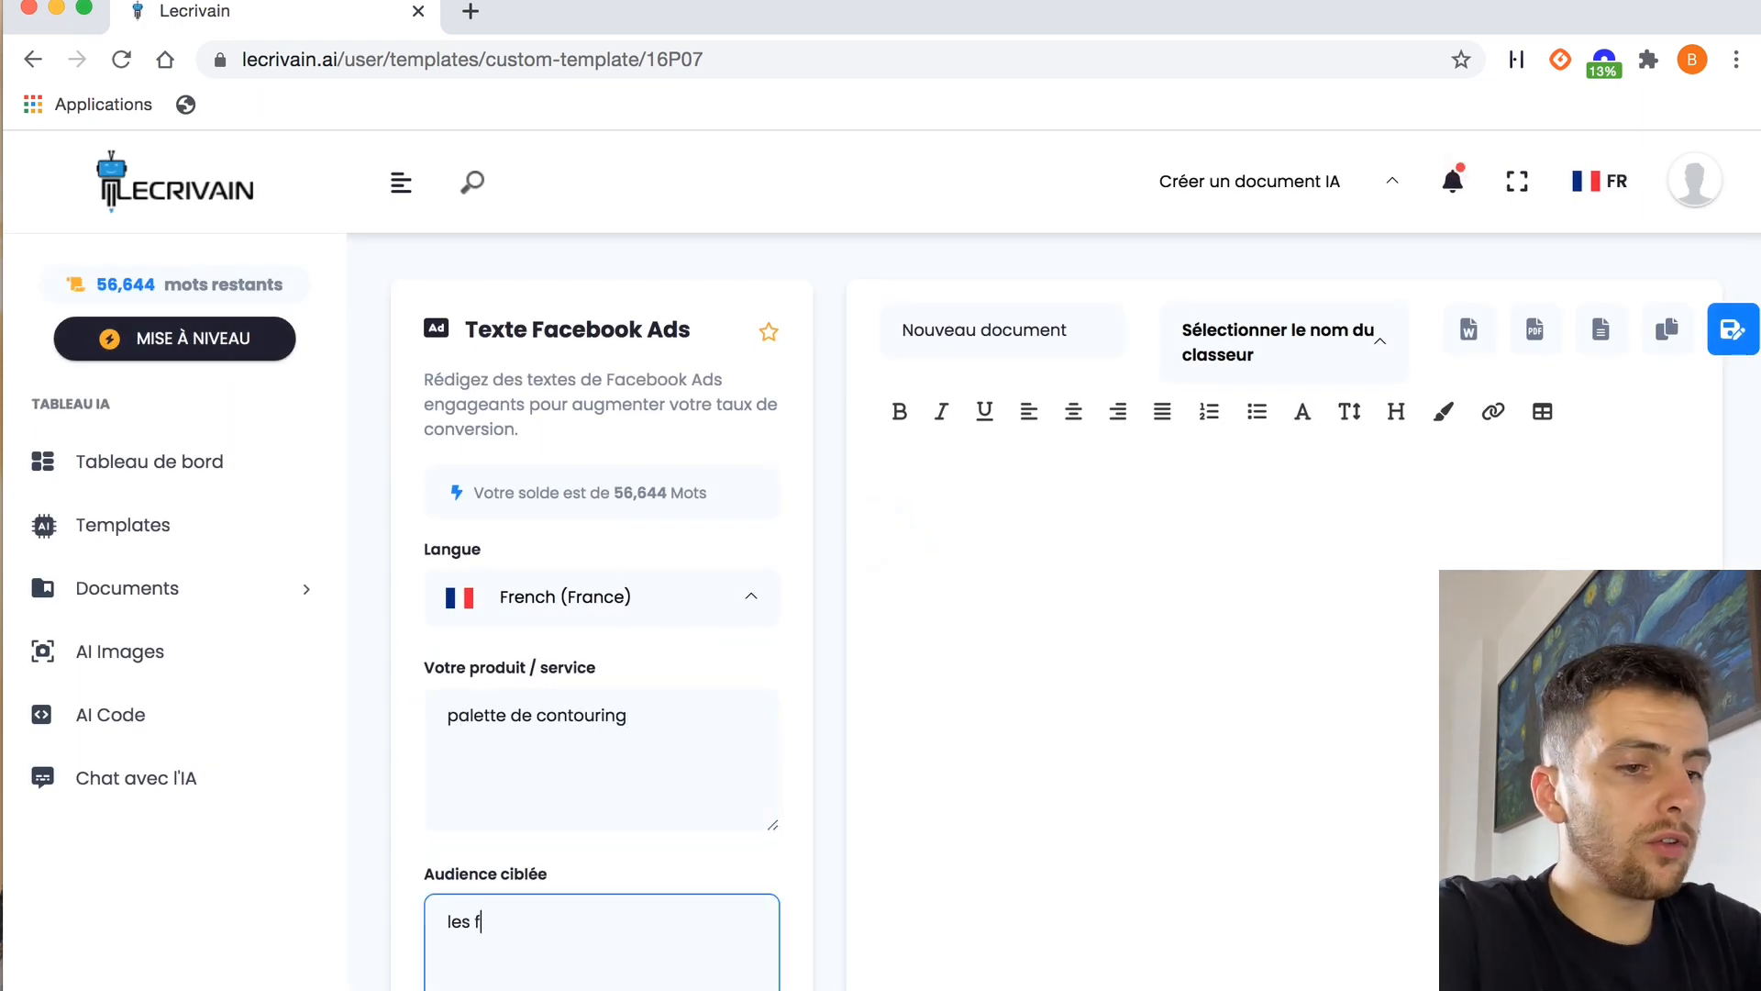
pyautogui.write('emmes de 18 à 35 intéressés par le maquillage et qui suivent des blogueuses beauté')
# Generate the Facebook Ads texts for the contouring palette and read through the numbered proposals
pyautogui.scroll(-6, 605, 848)
pyautogui.click(601, 932)
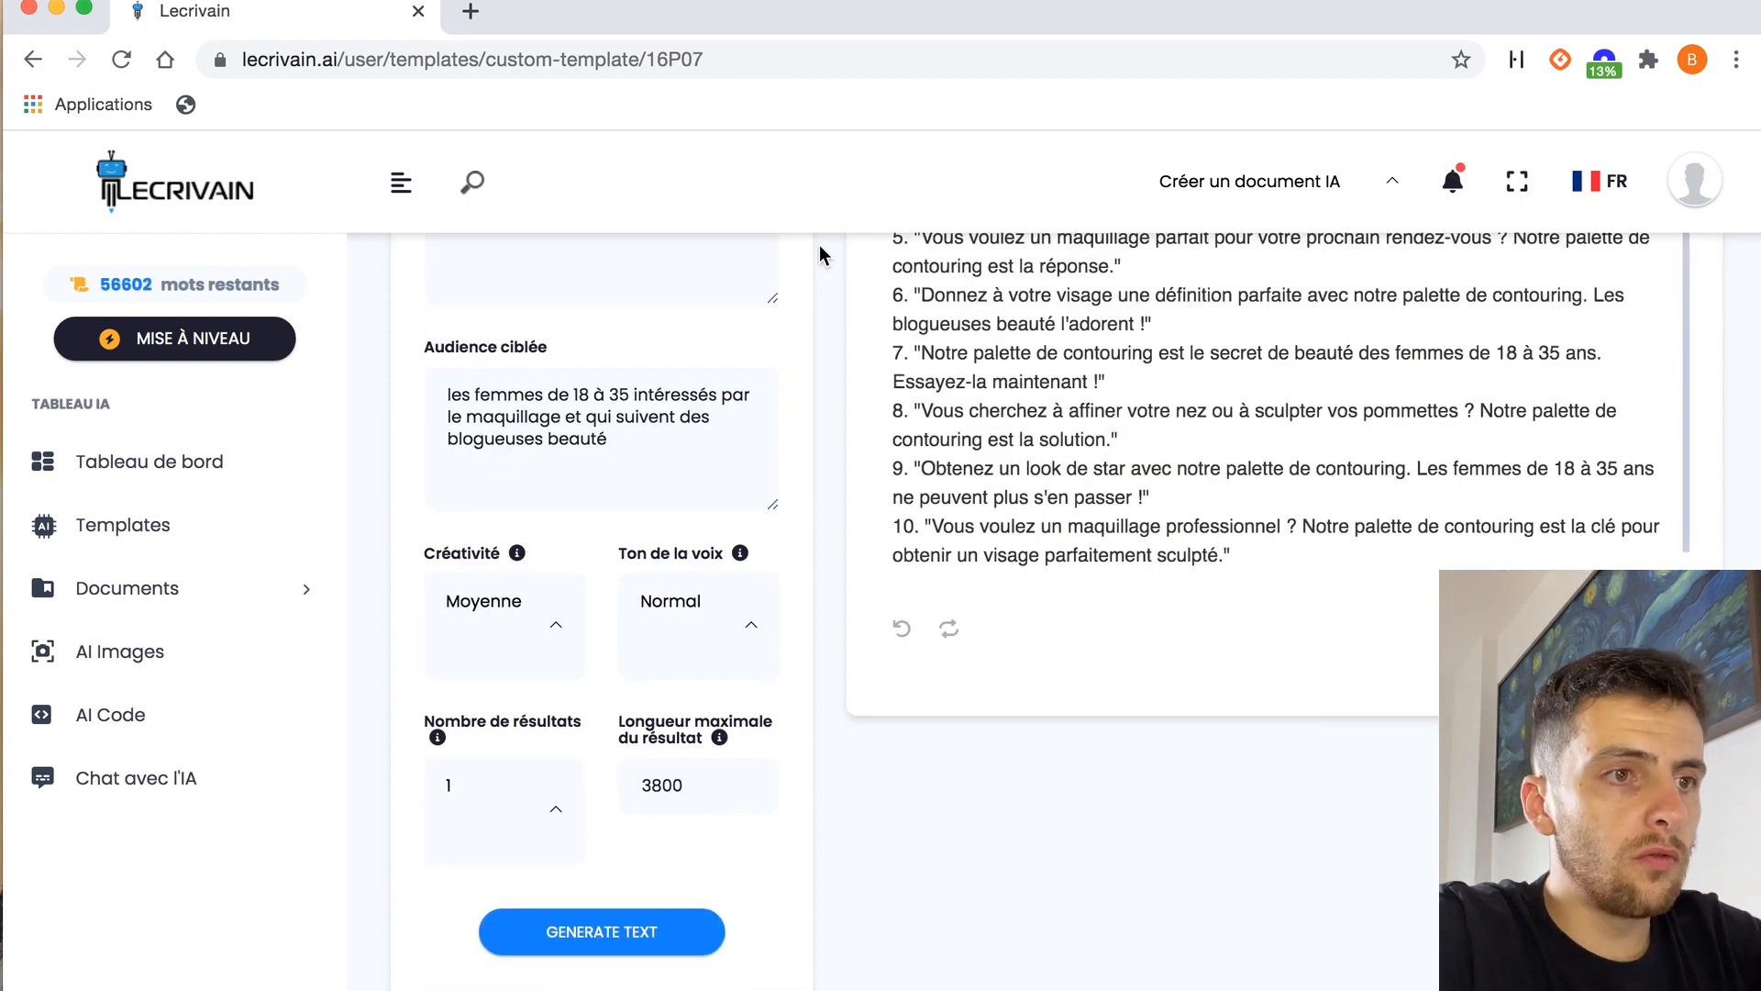
pyautogui.scroll(3, 818, 245)
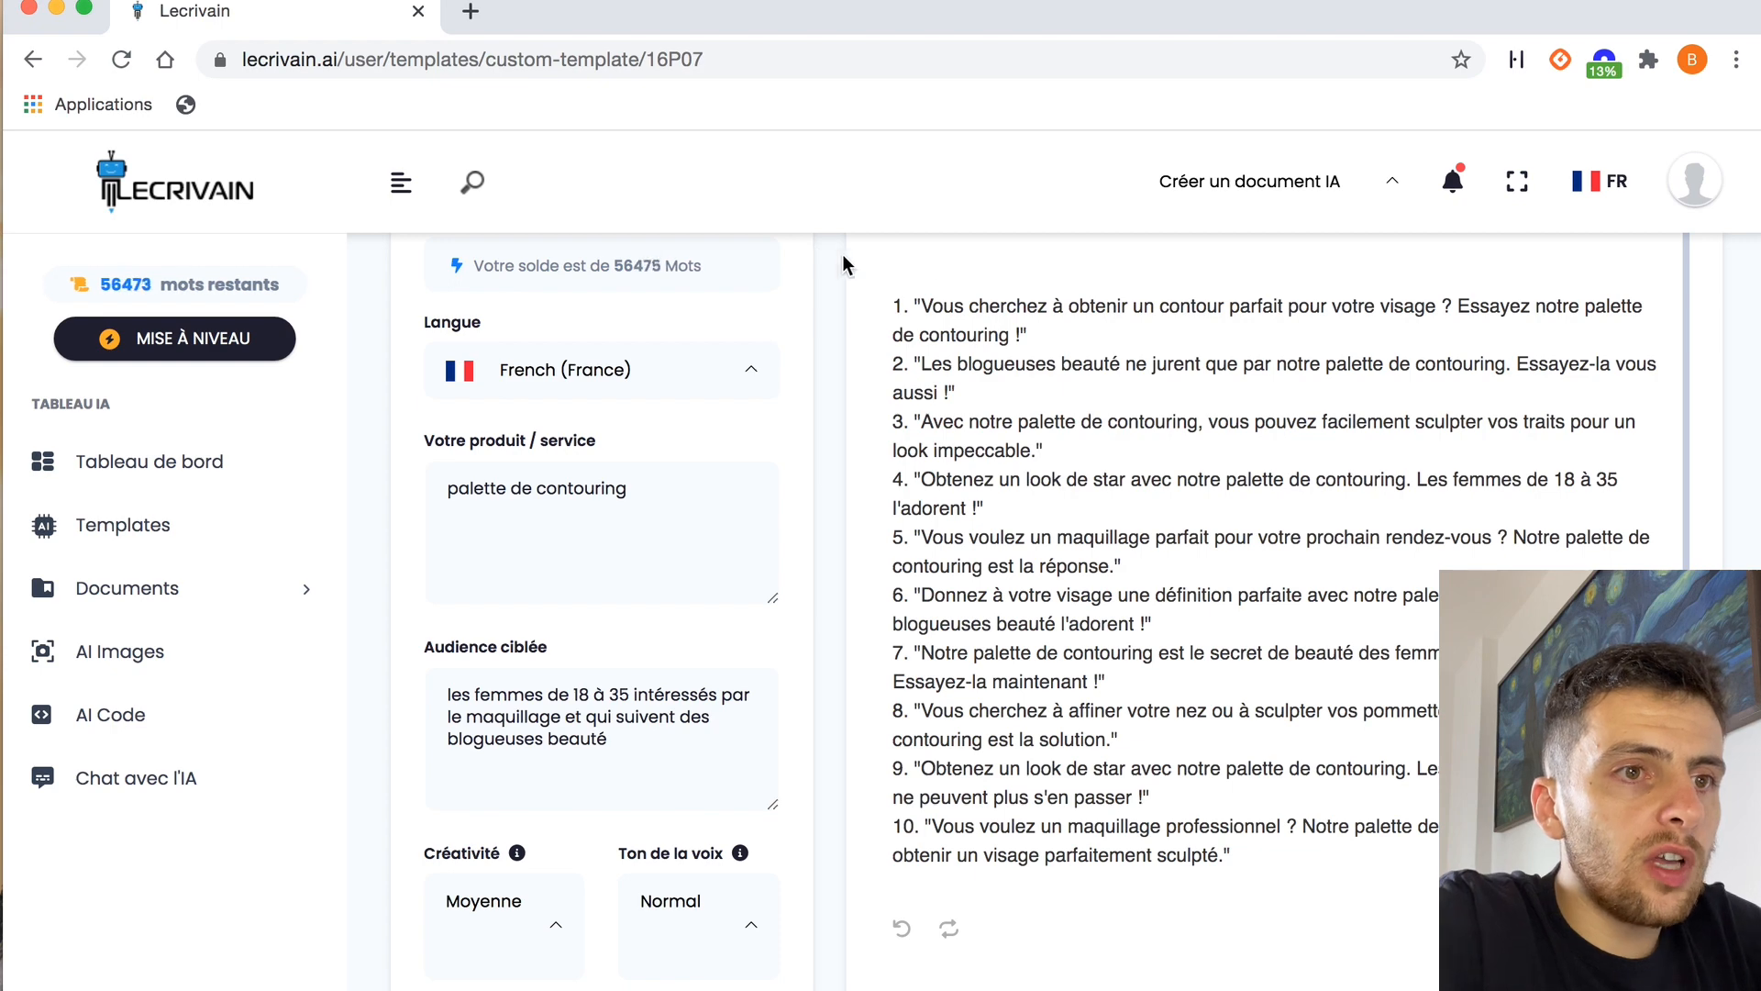
pyautogui.scroll(1, 1214, 391)
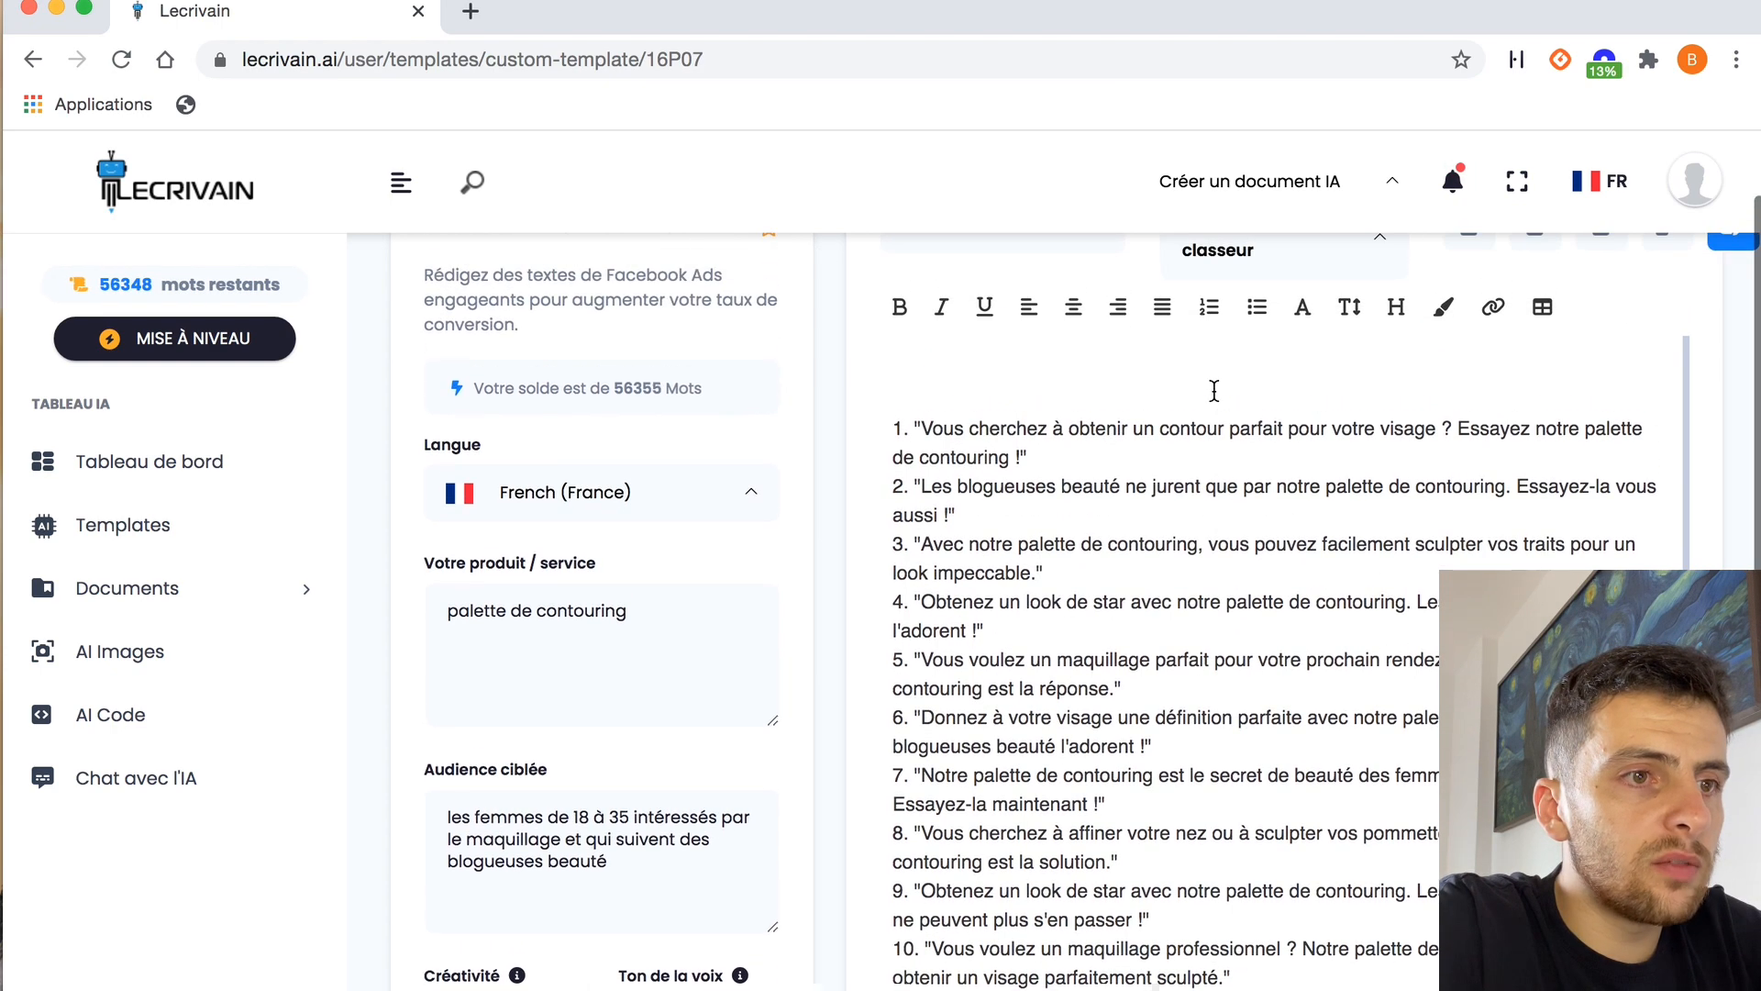
pyautogui.scroll(1, 1257, 454)
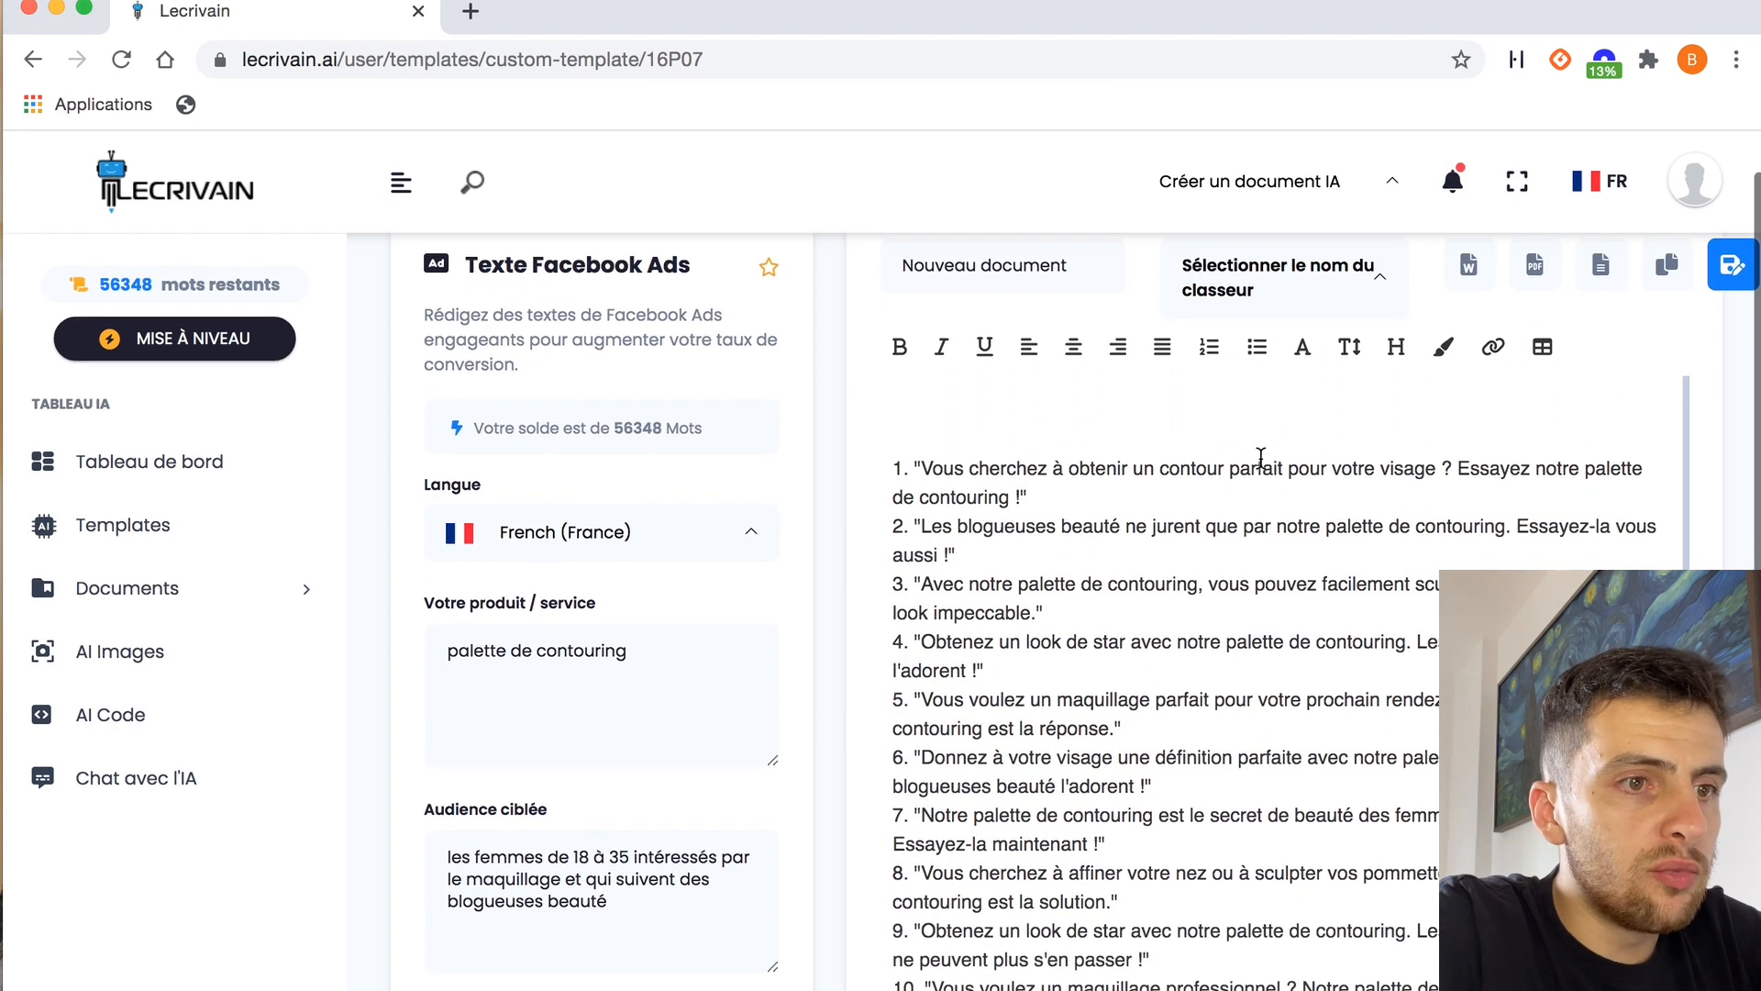
pyautogui.scroll(-1, 1260, 456)
pyautogui.scroll(-1, 1157, 576)
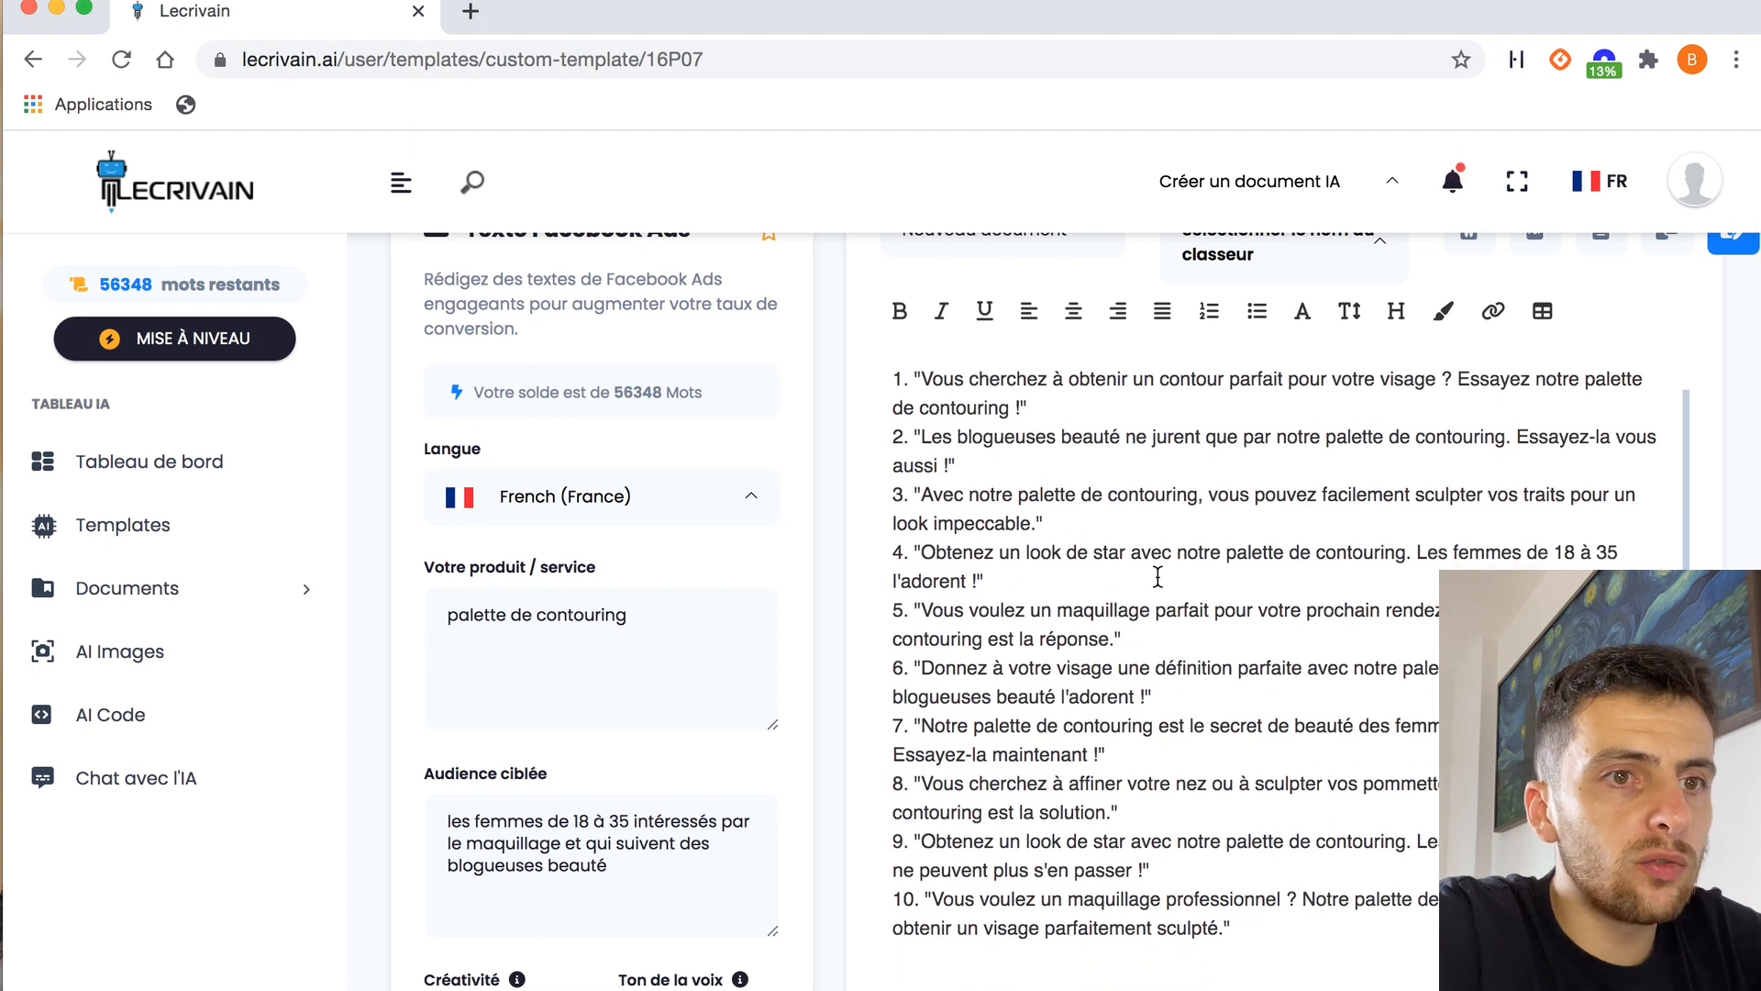
pyautogui.scroll(-3, 1158, 576)
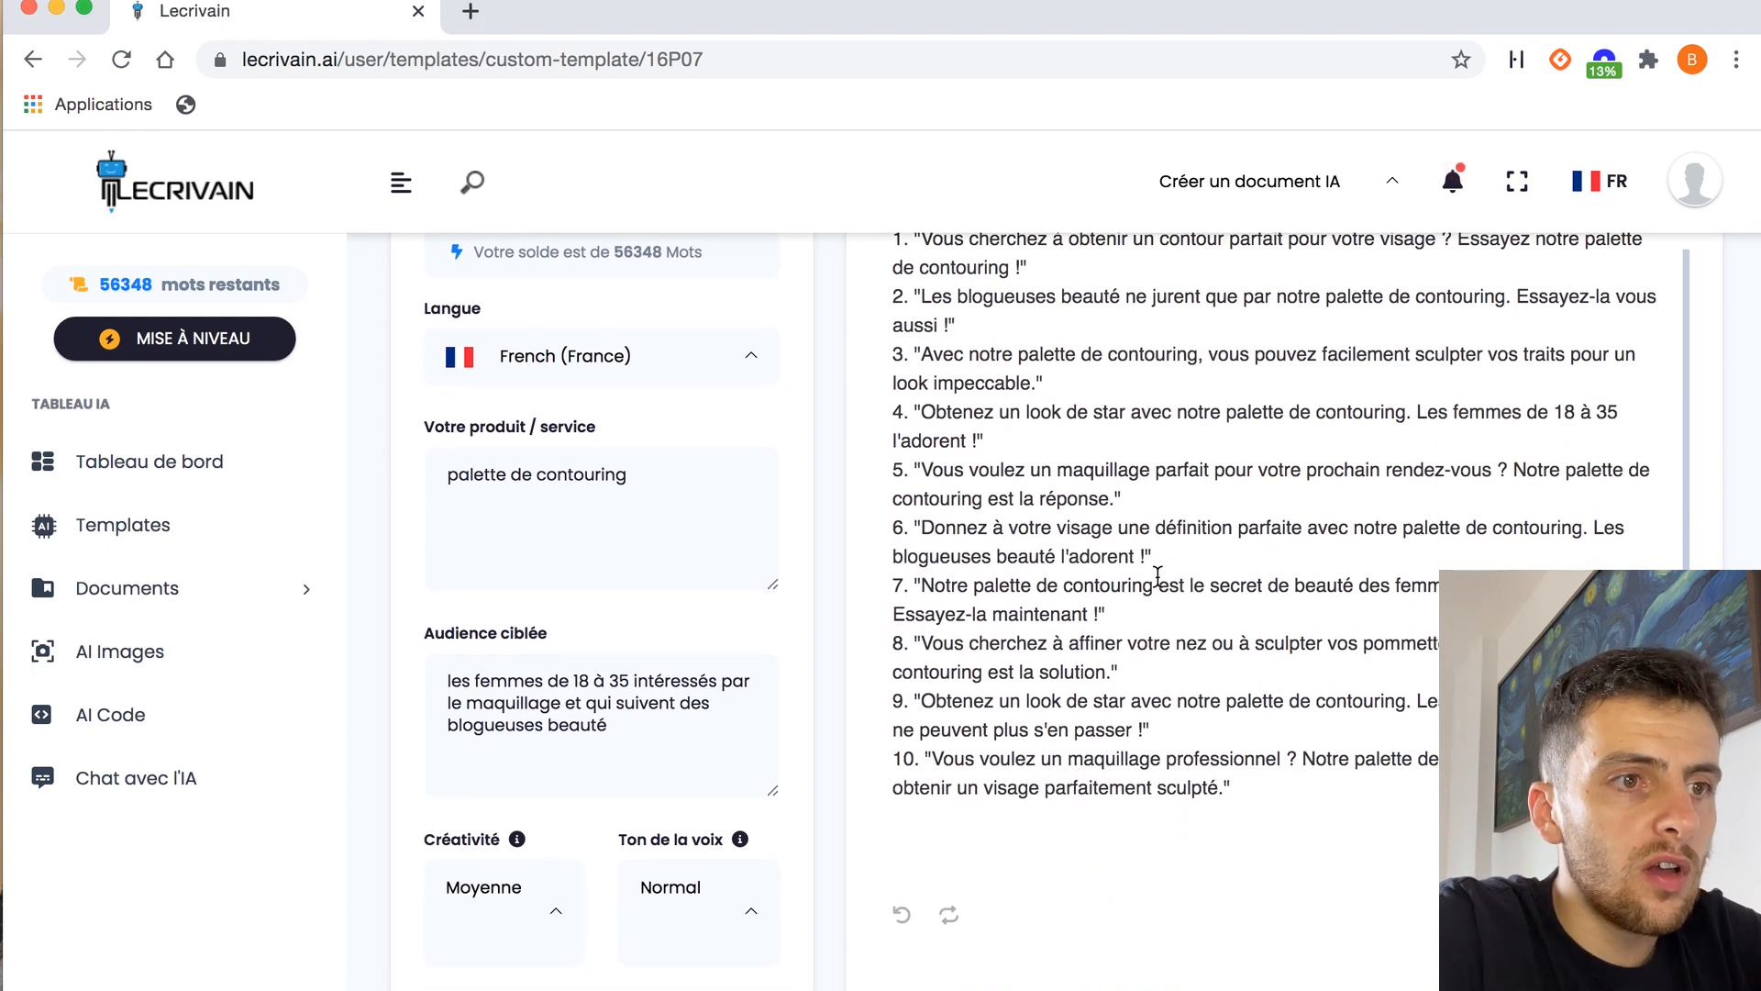
pyautogui.scroll(-1, 1157, 576)
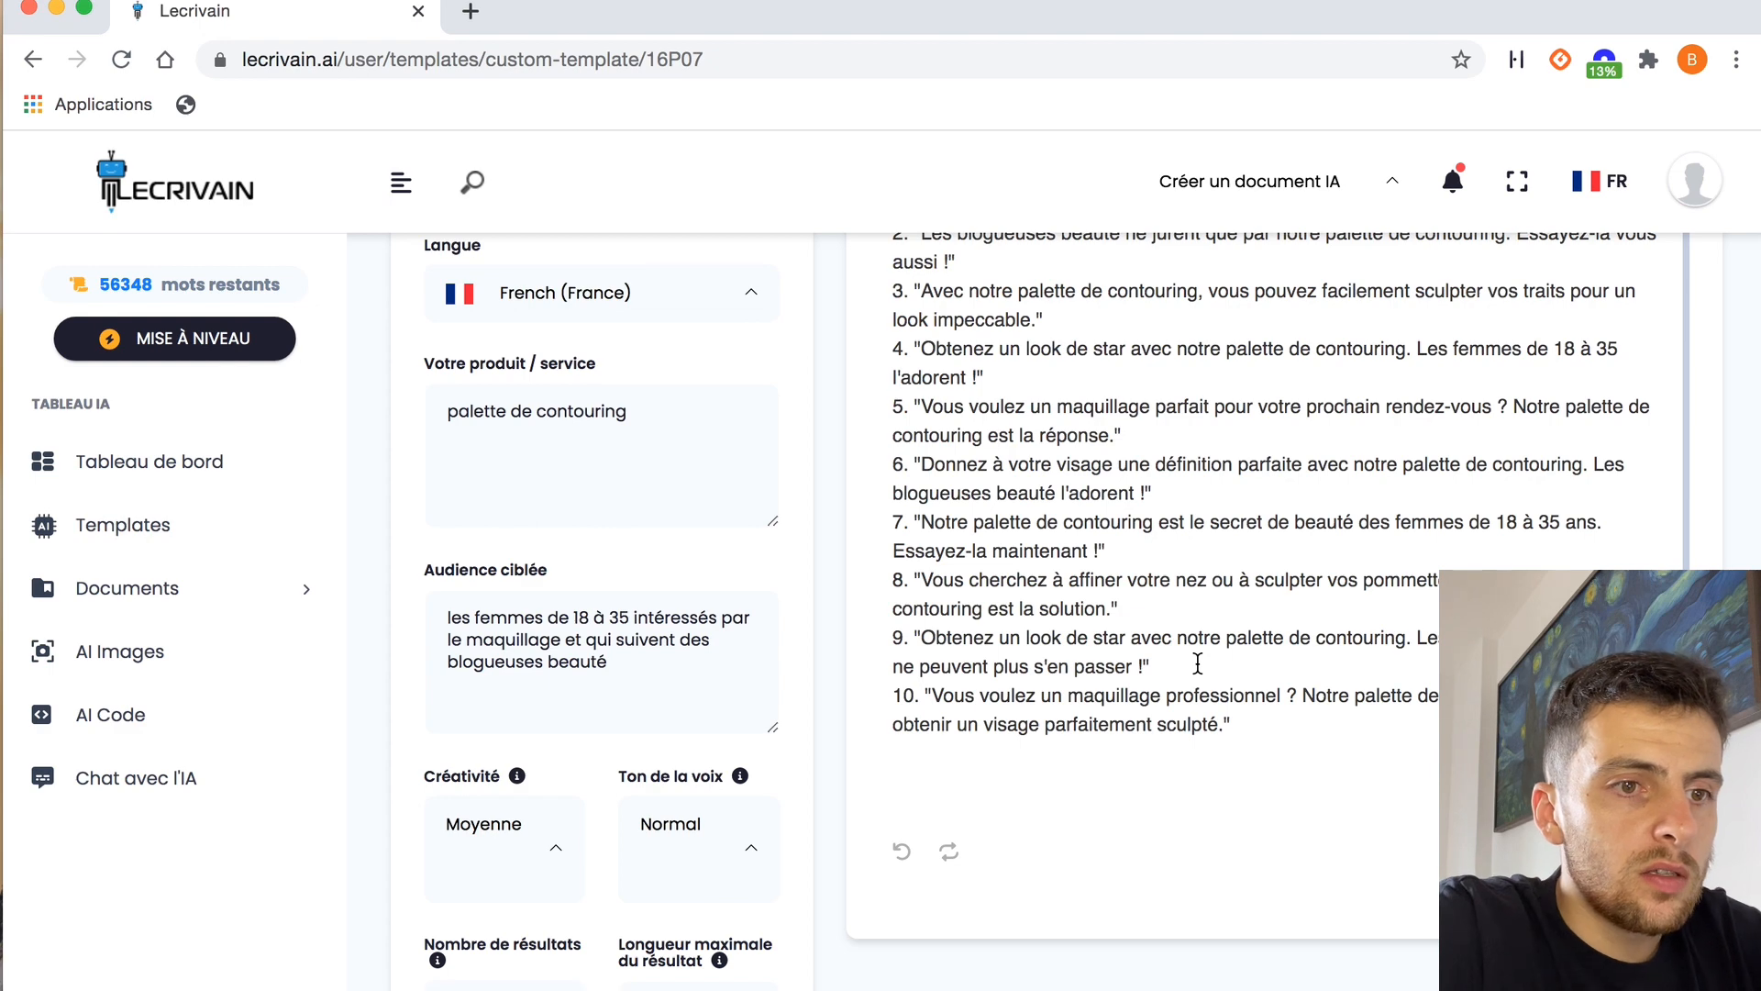
pyautogui.scroll(3, 1267, 611)
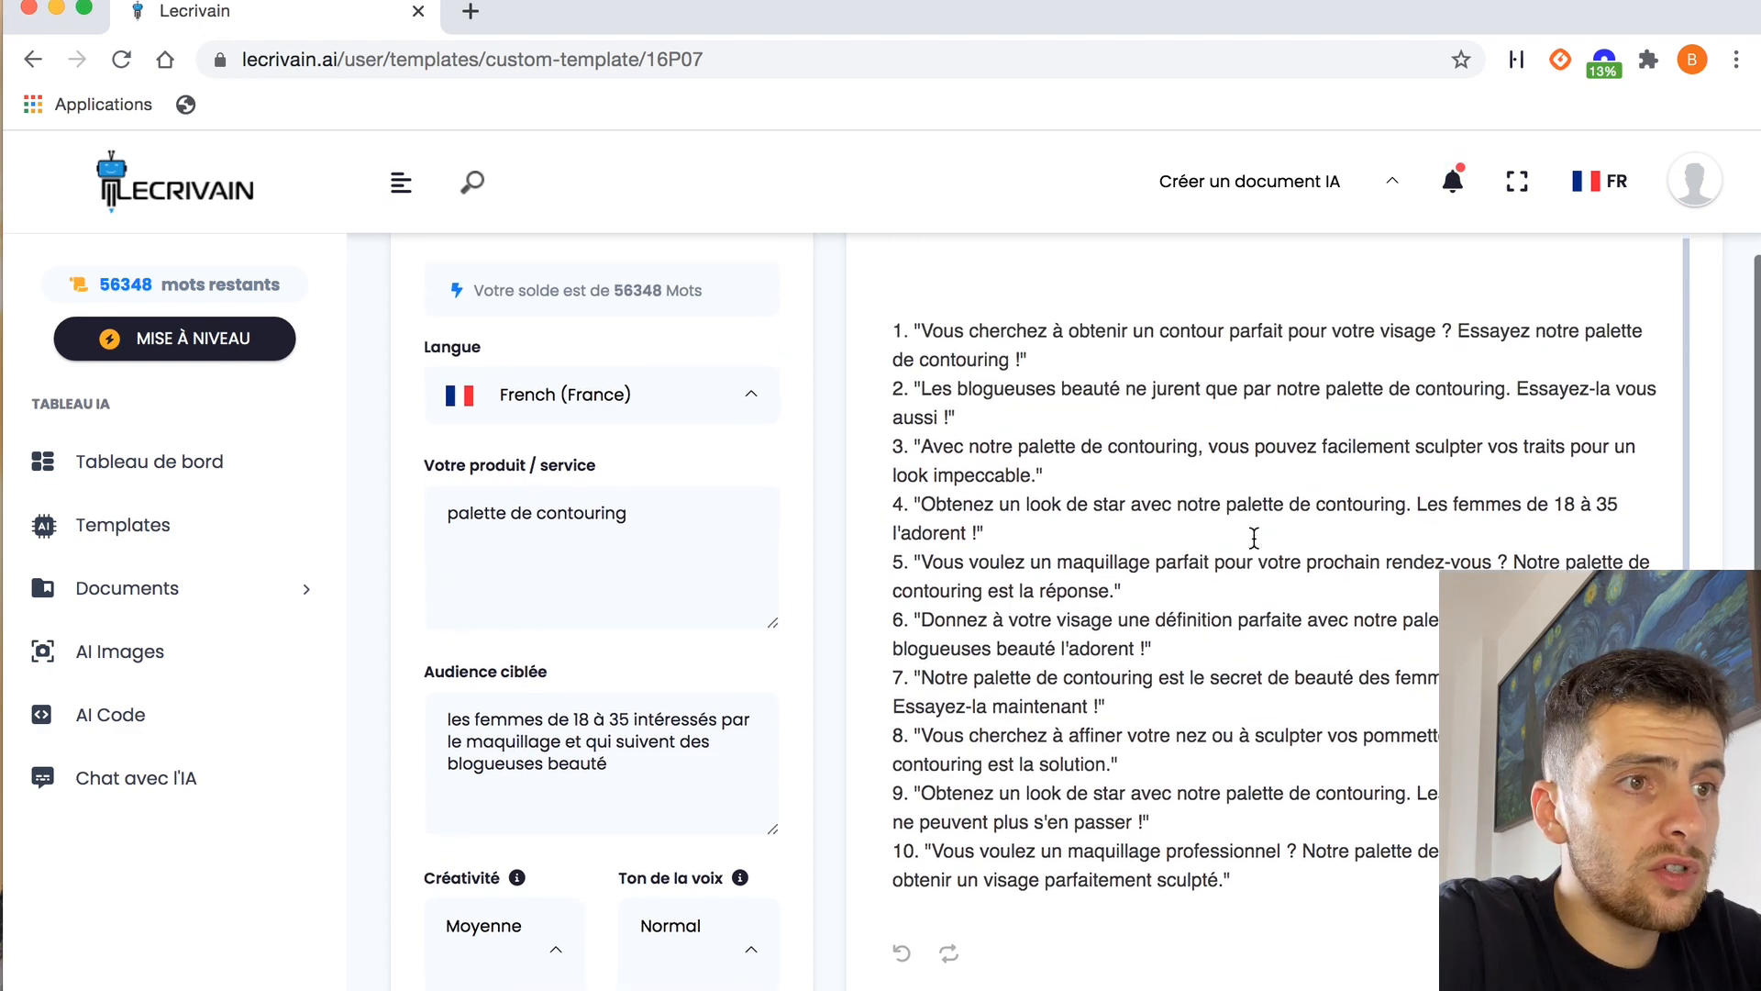
pyautogui.scroll(1, 1243, 495)
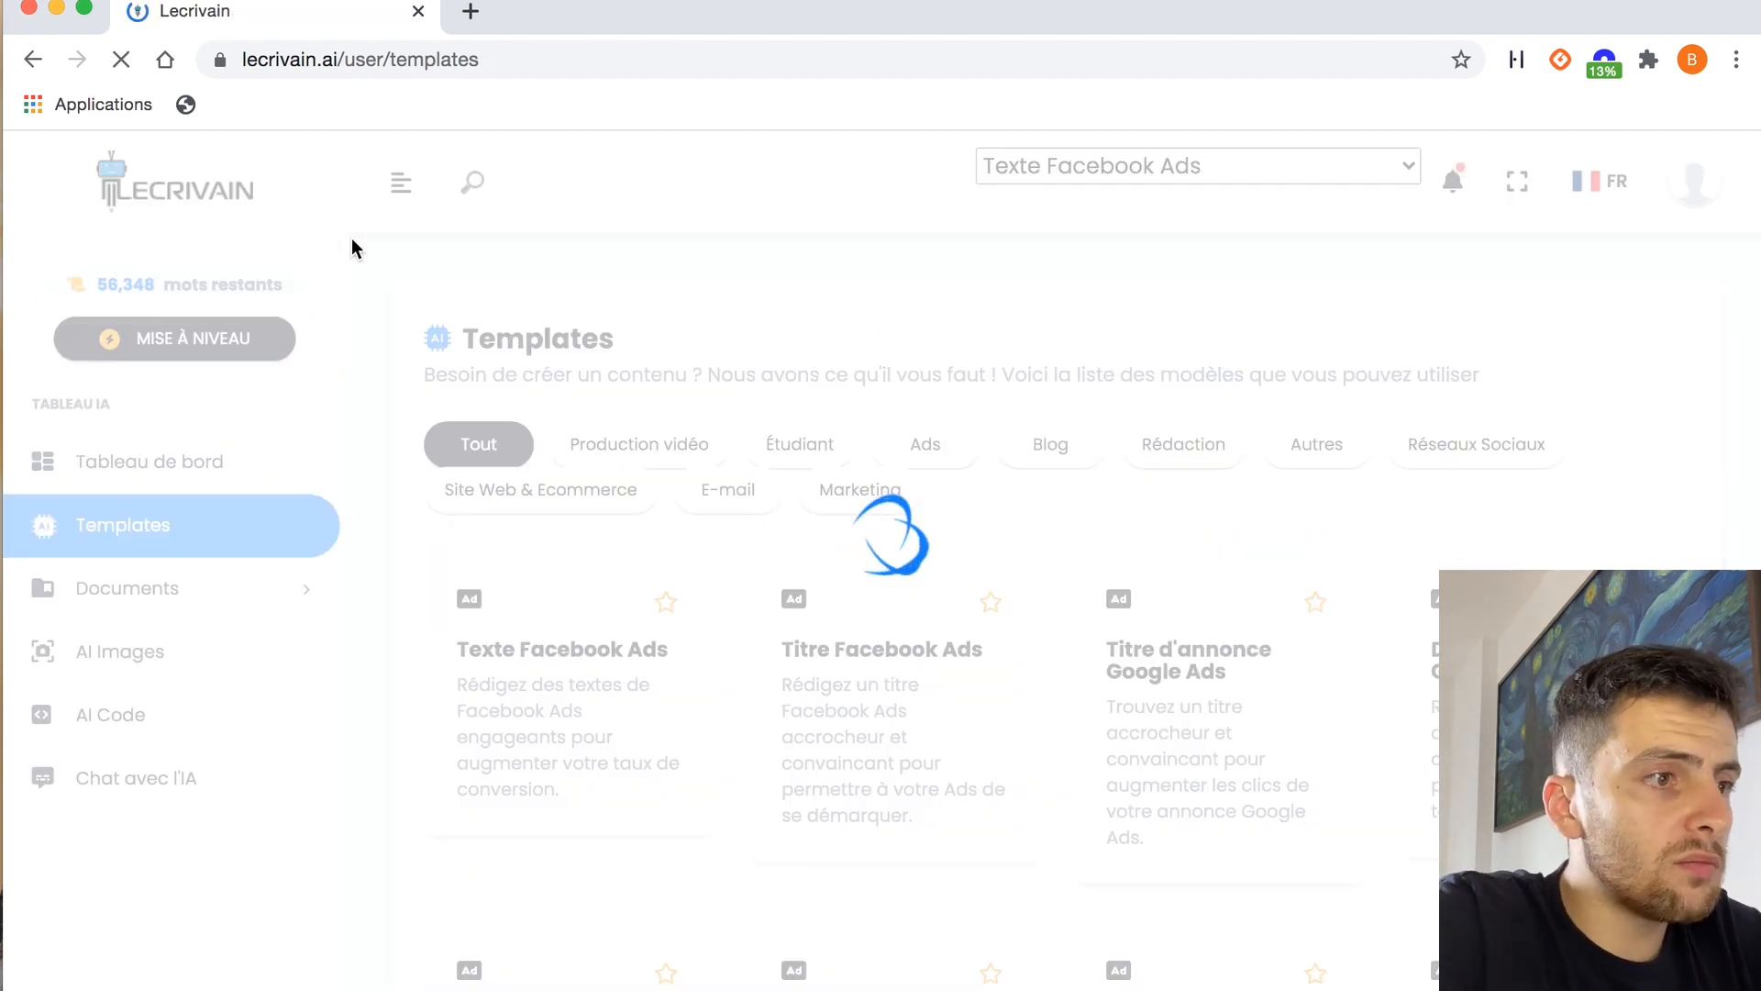
# Return to the templates and look over the ads and blog templates in the full list
pyautogui.scroll(-2, 374, 471)
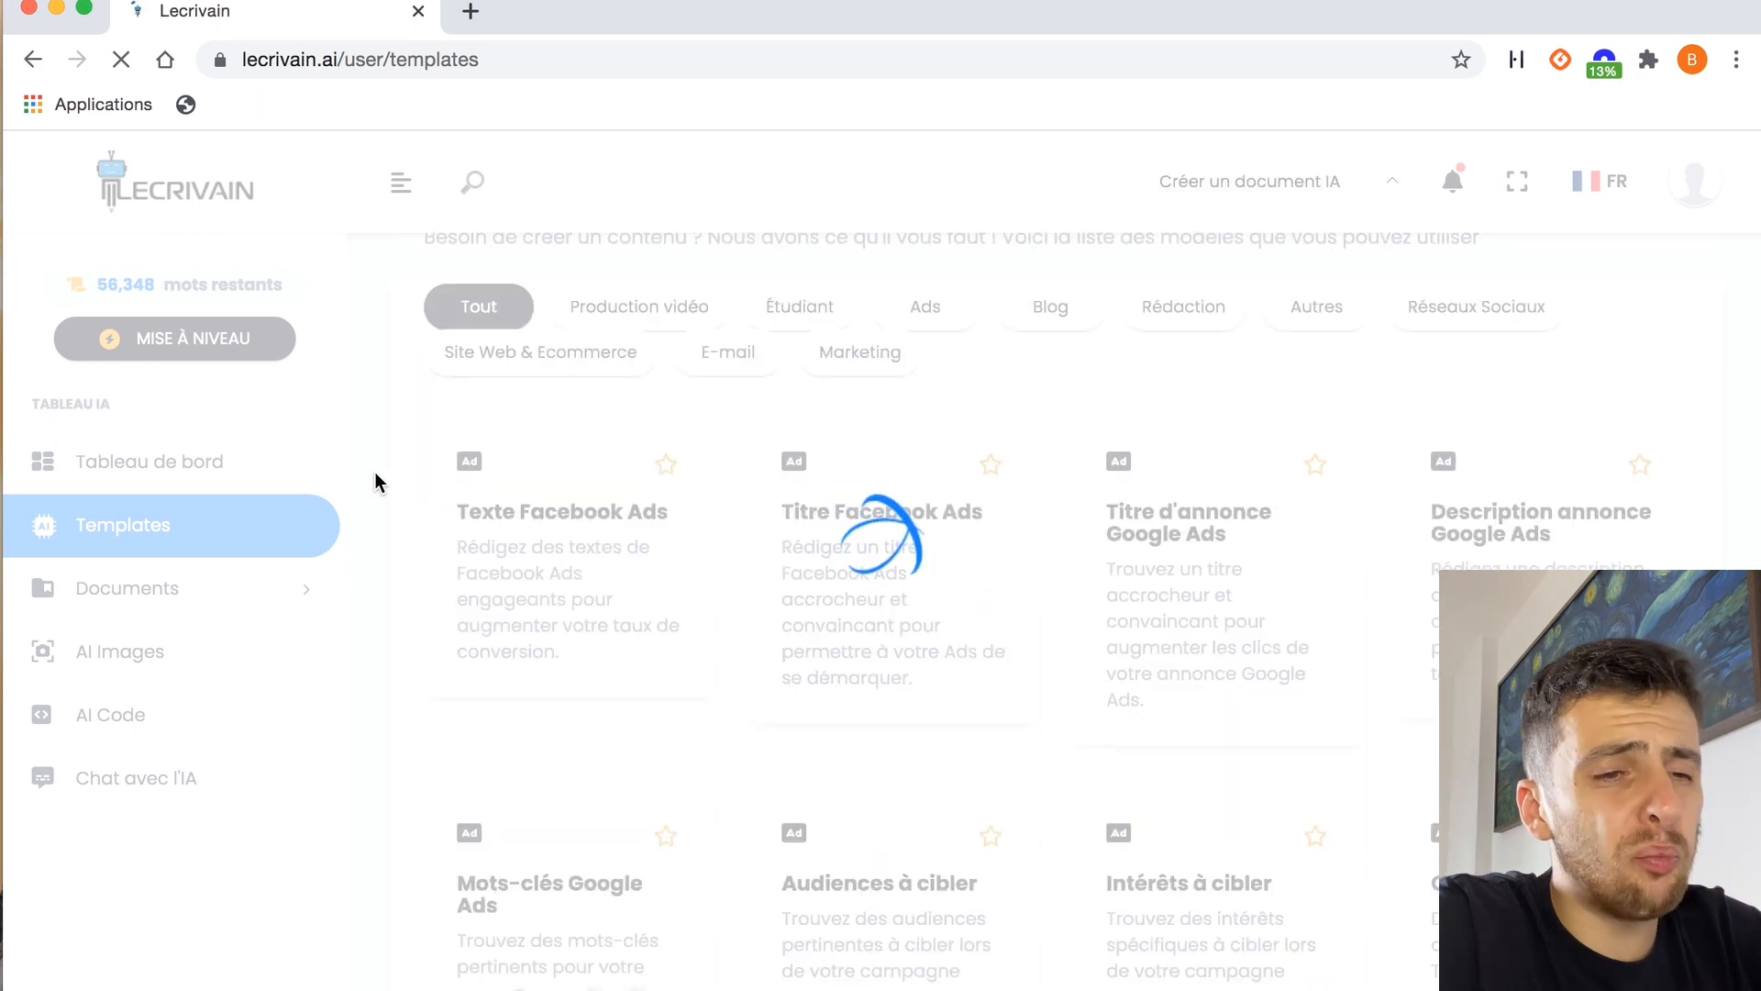
pyautogui.scroll(-3, 1060, 556)
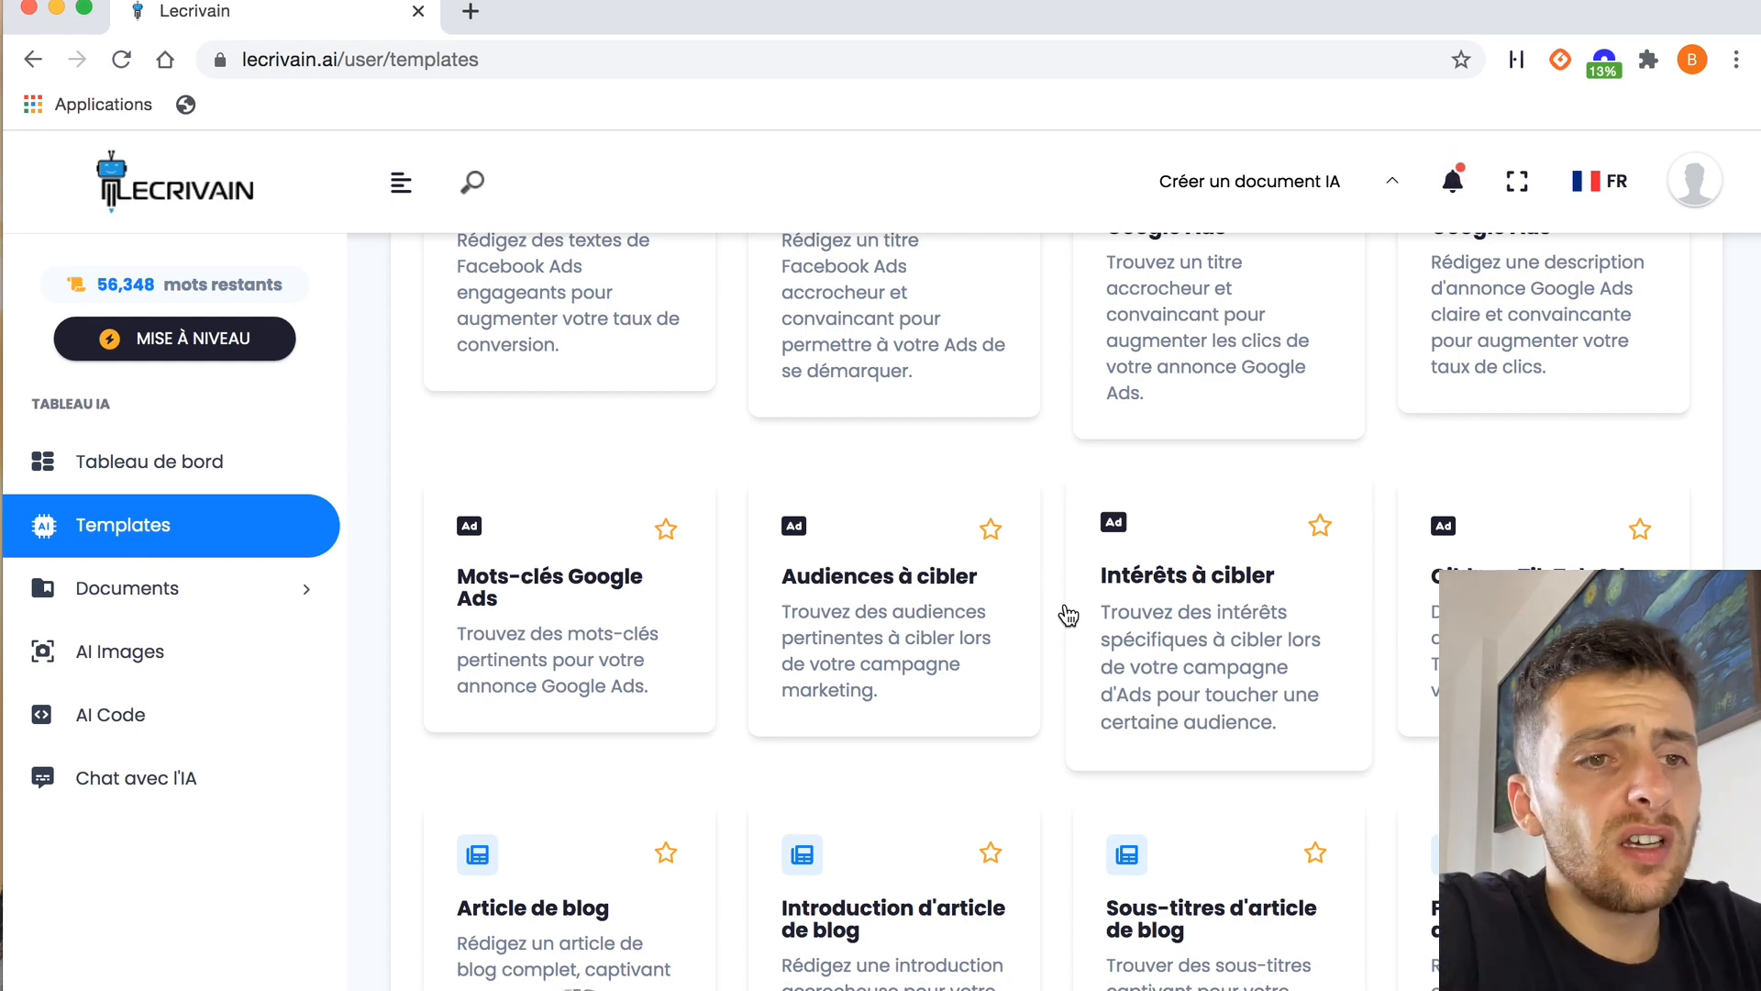
pyautogui.scroll(3, 1067, 615)
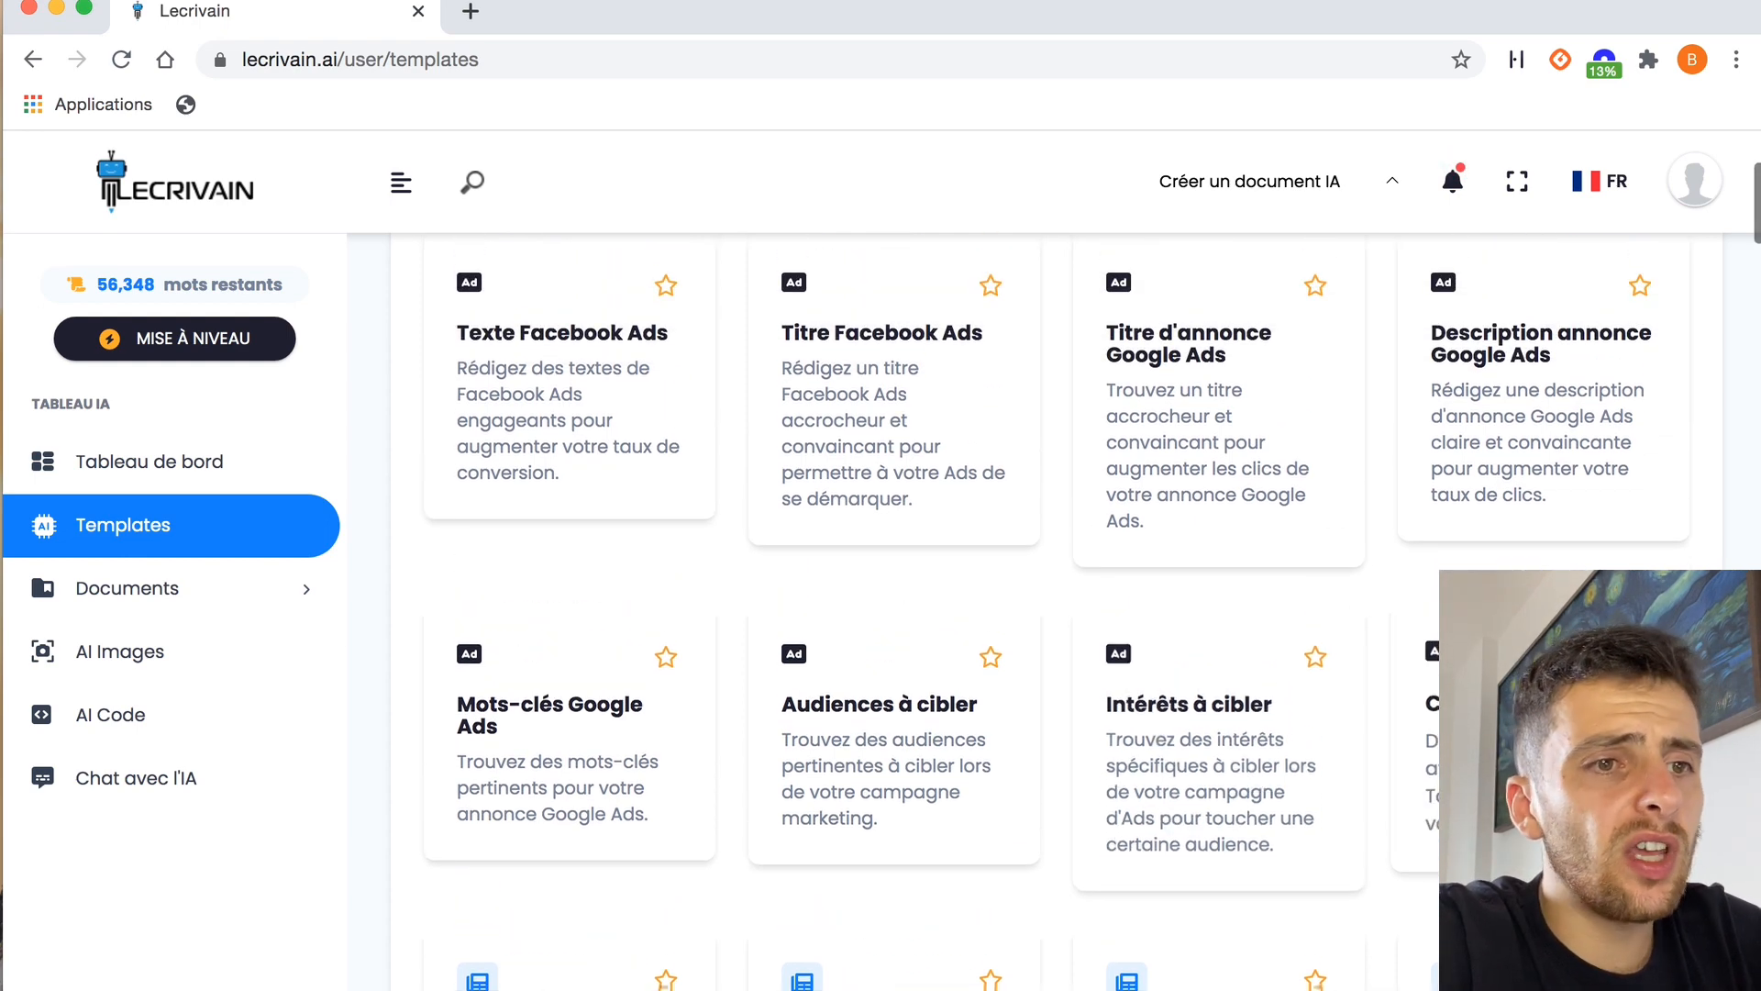
pyautogui.scroll(3, 1363, 477)
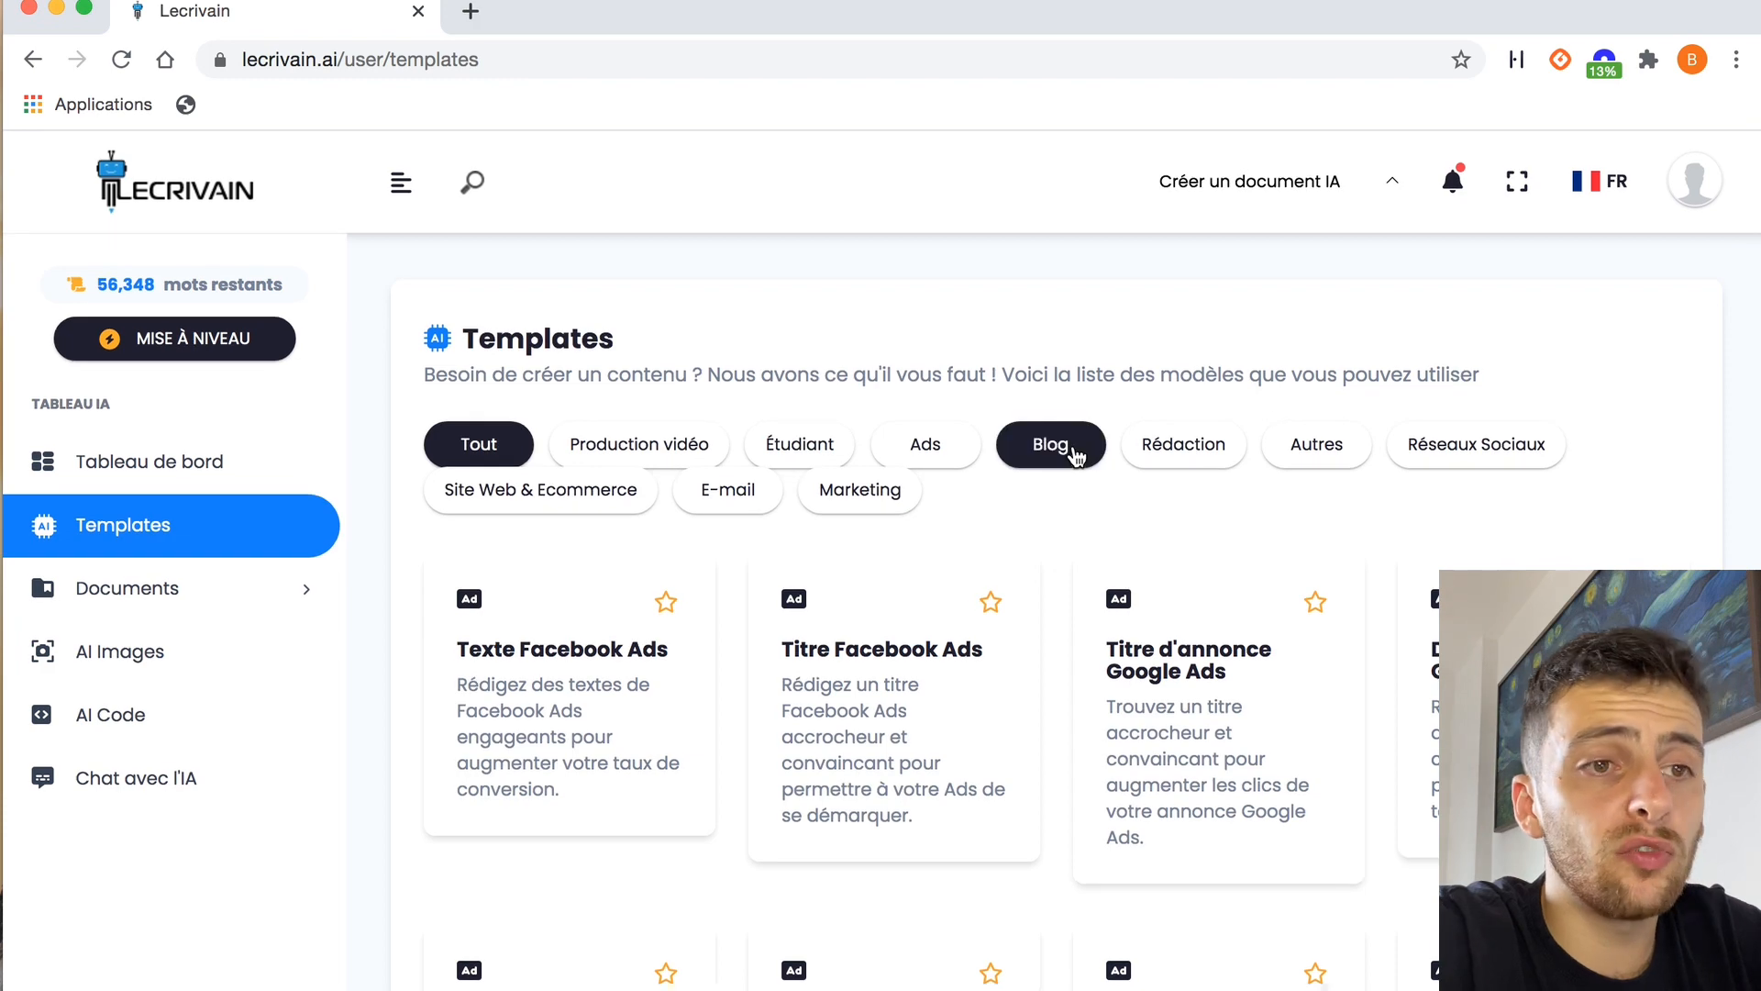
# Browse the templates in the "Réseaux Sociaux", "E-mail" and "Site Web & Ecommerce" categories
pyautogui.click(1495, 446)
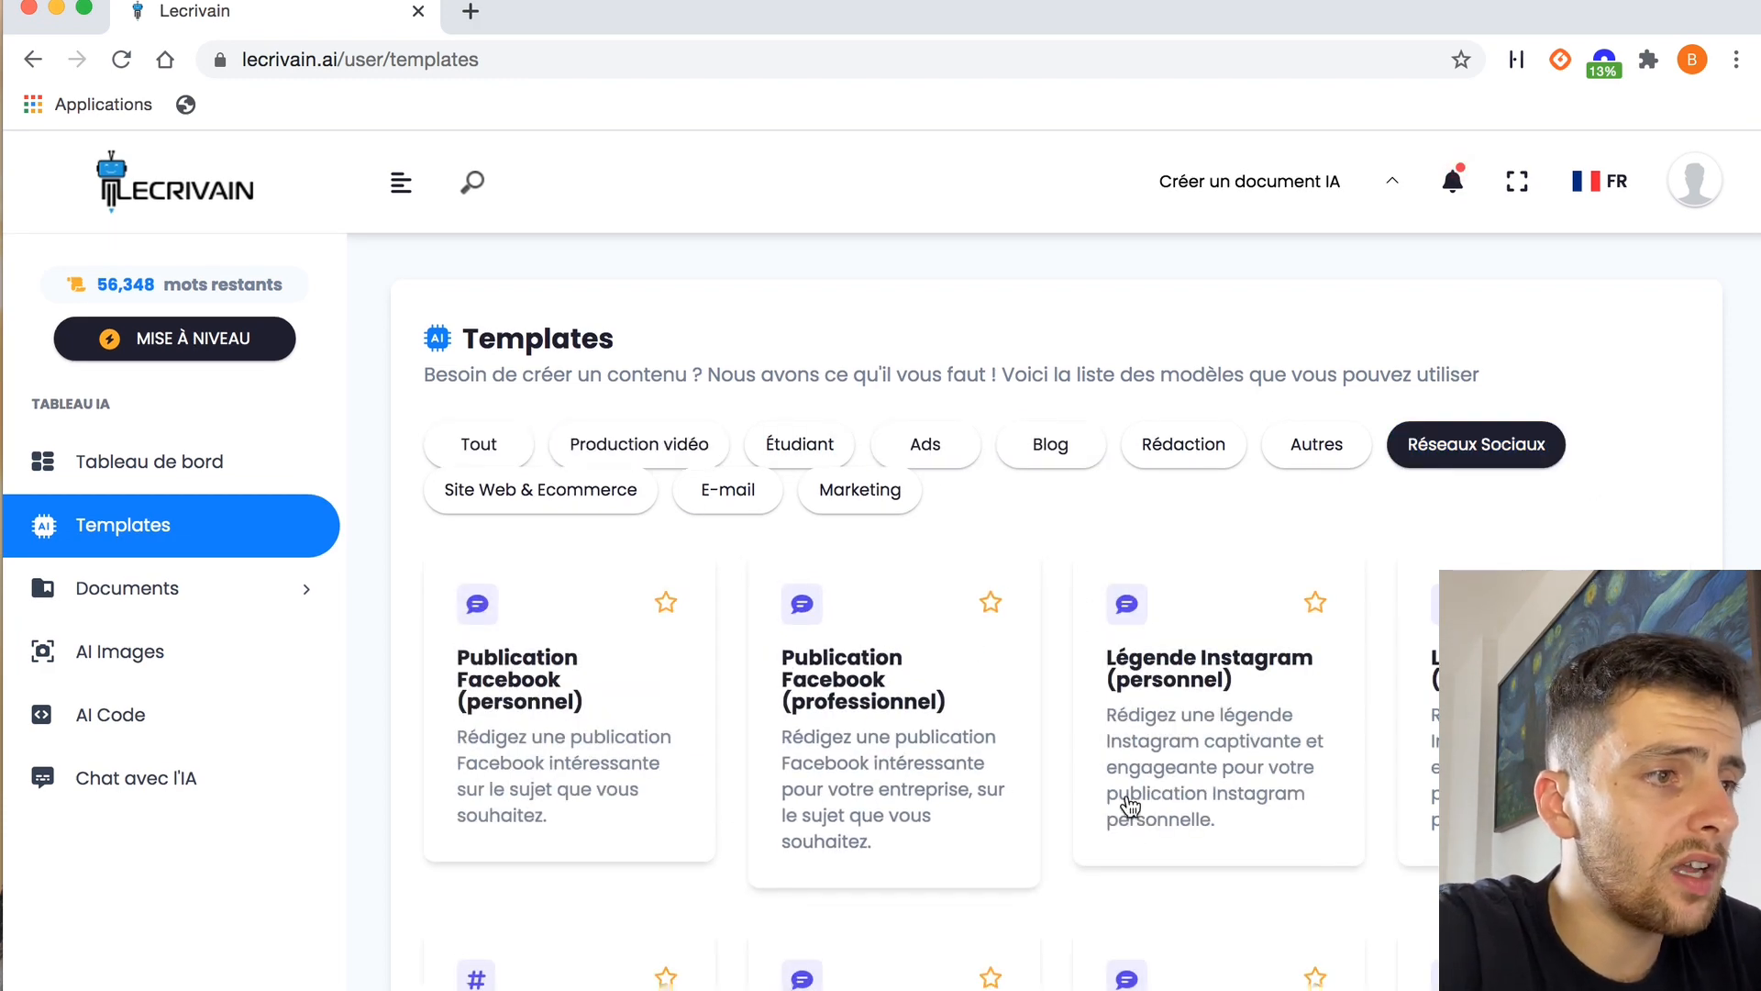
pyautogui.click(728, 490)
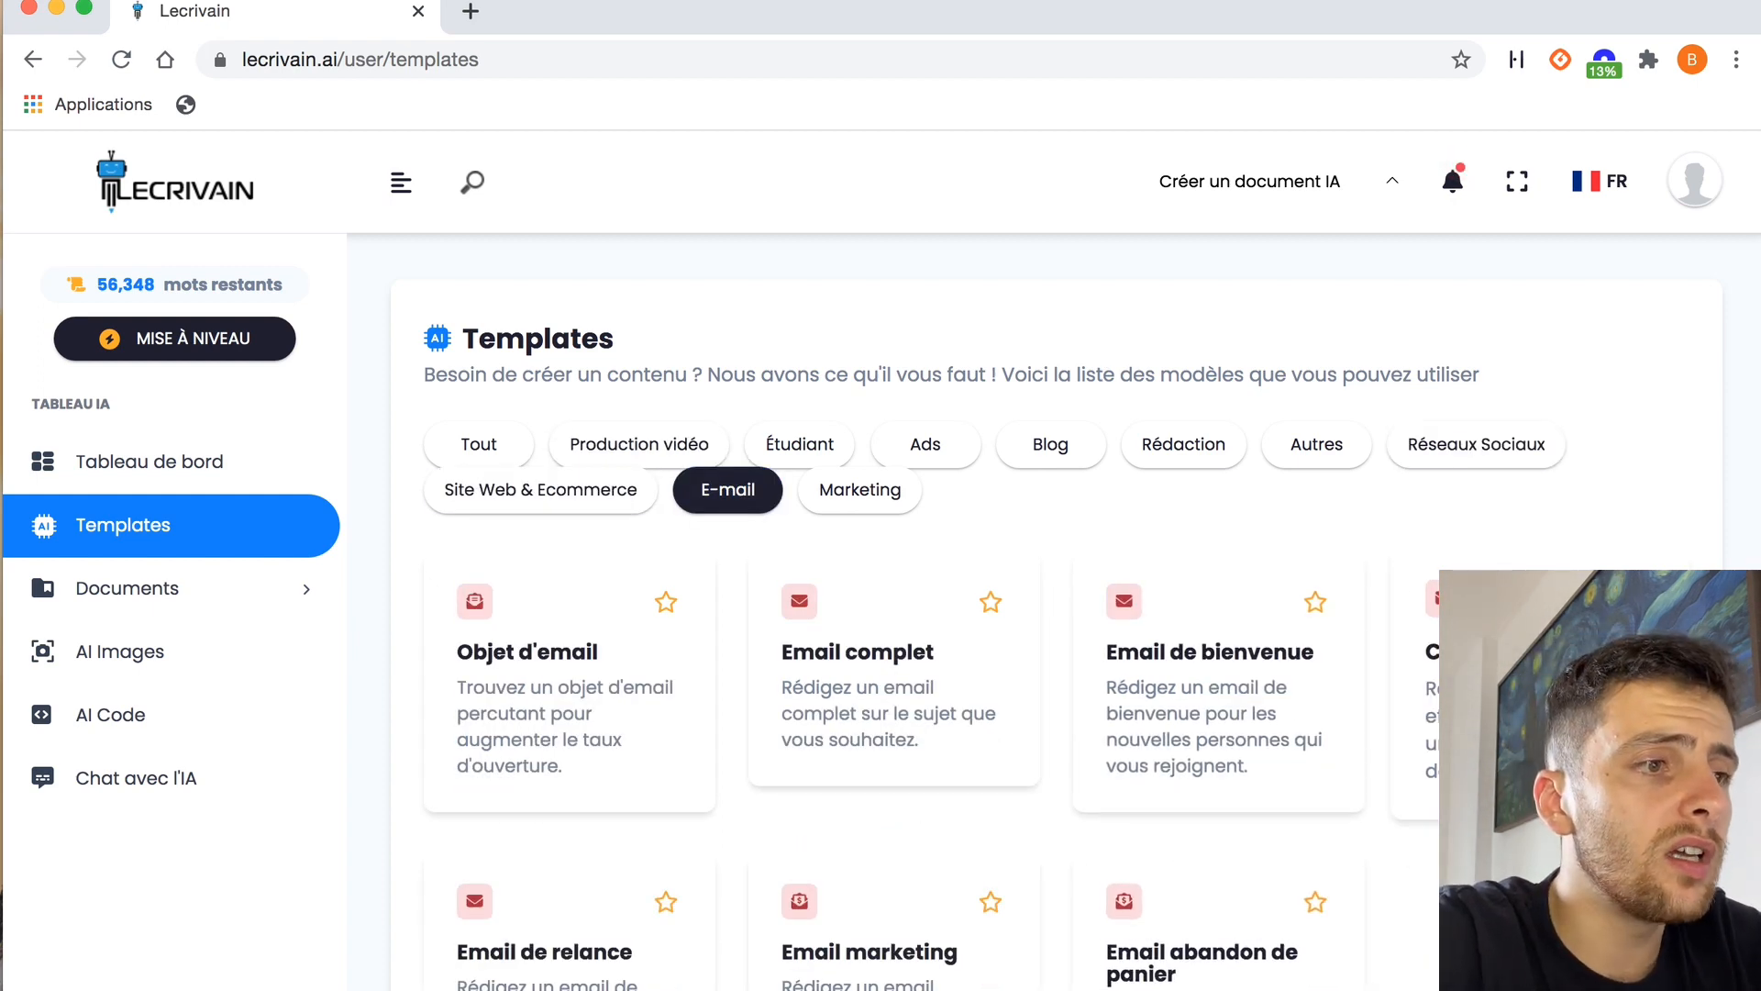
pyautogui.click(503, 496)
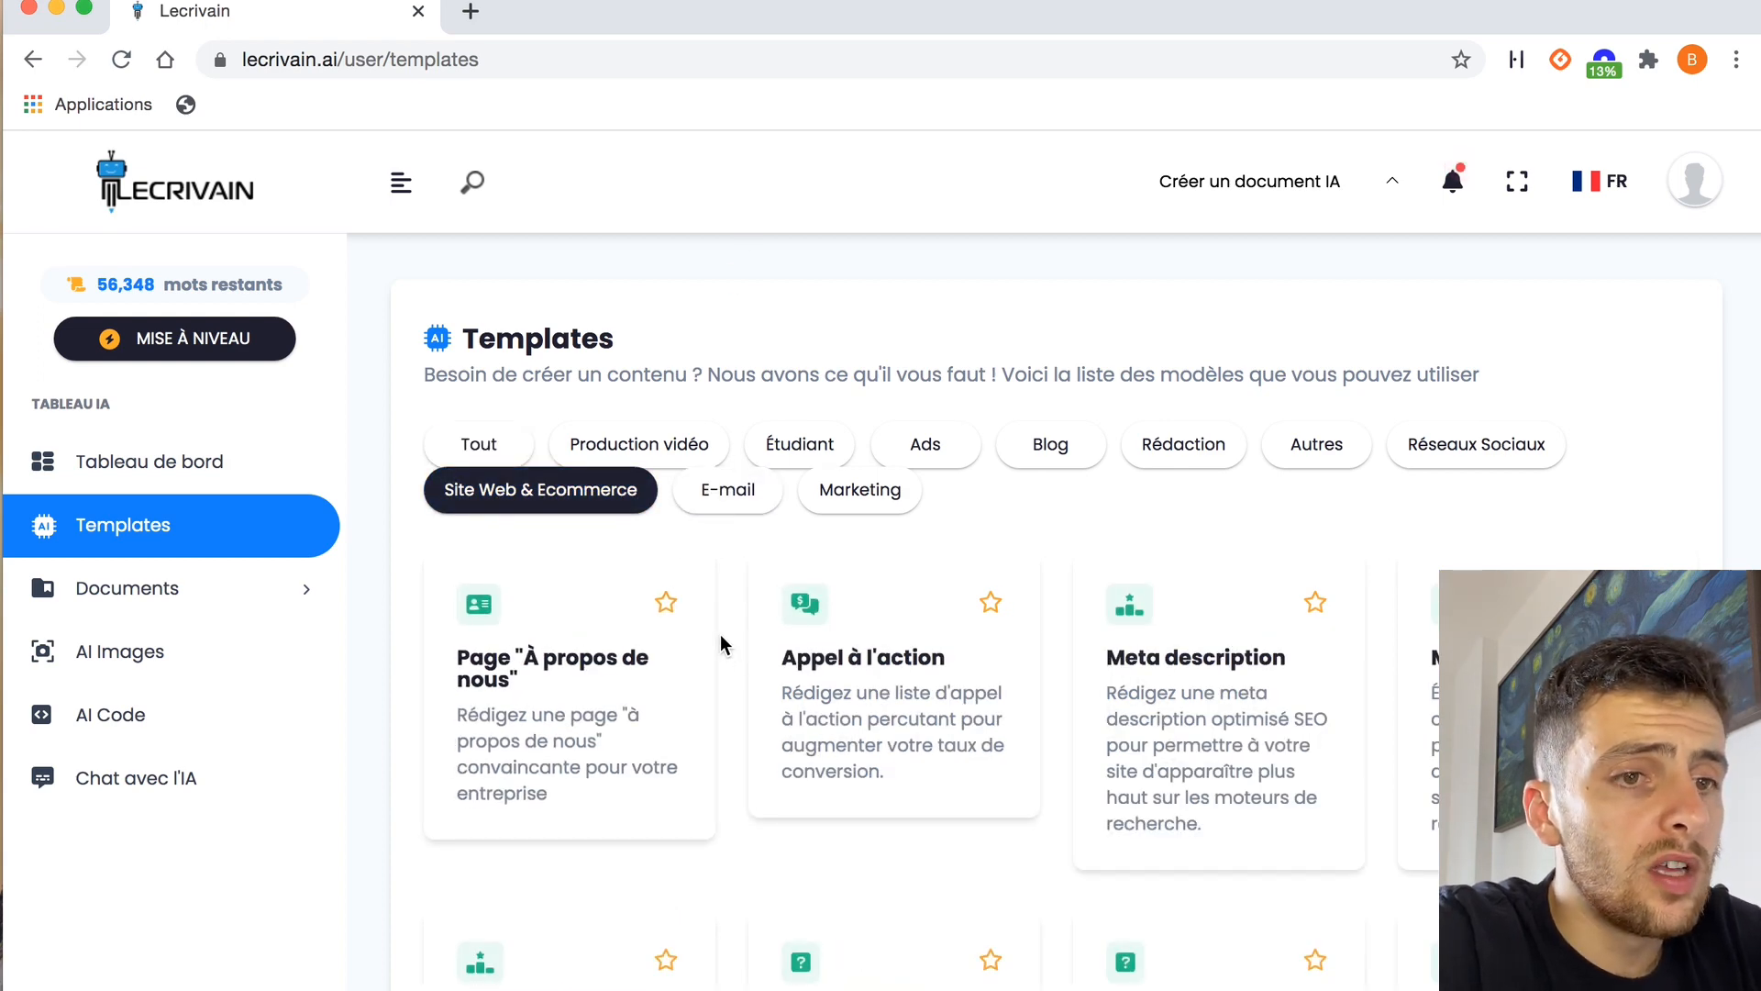
pyautogui.scroll(-10, 720, 641)
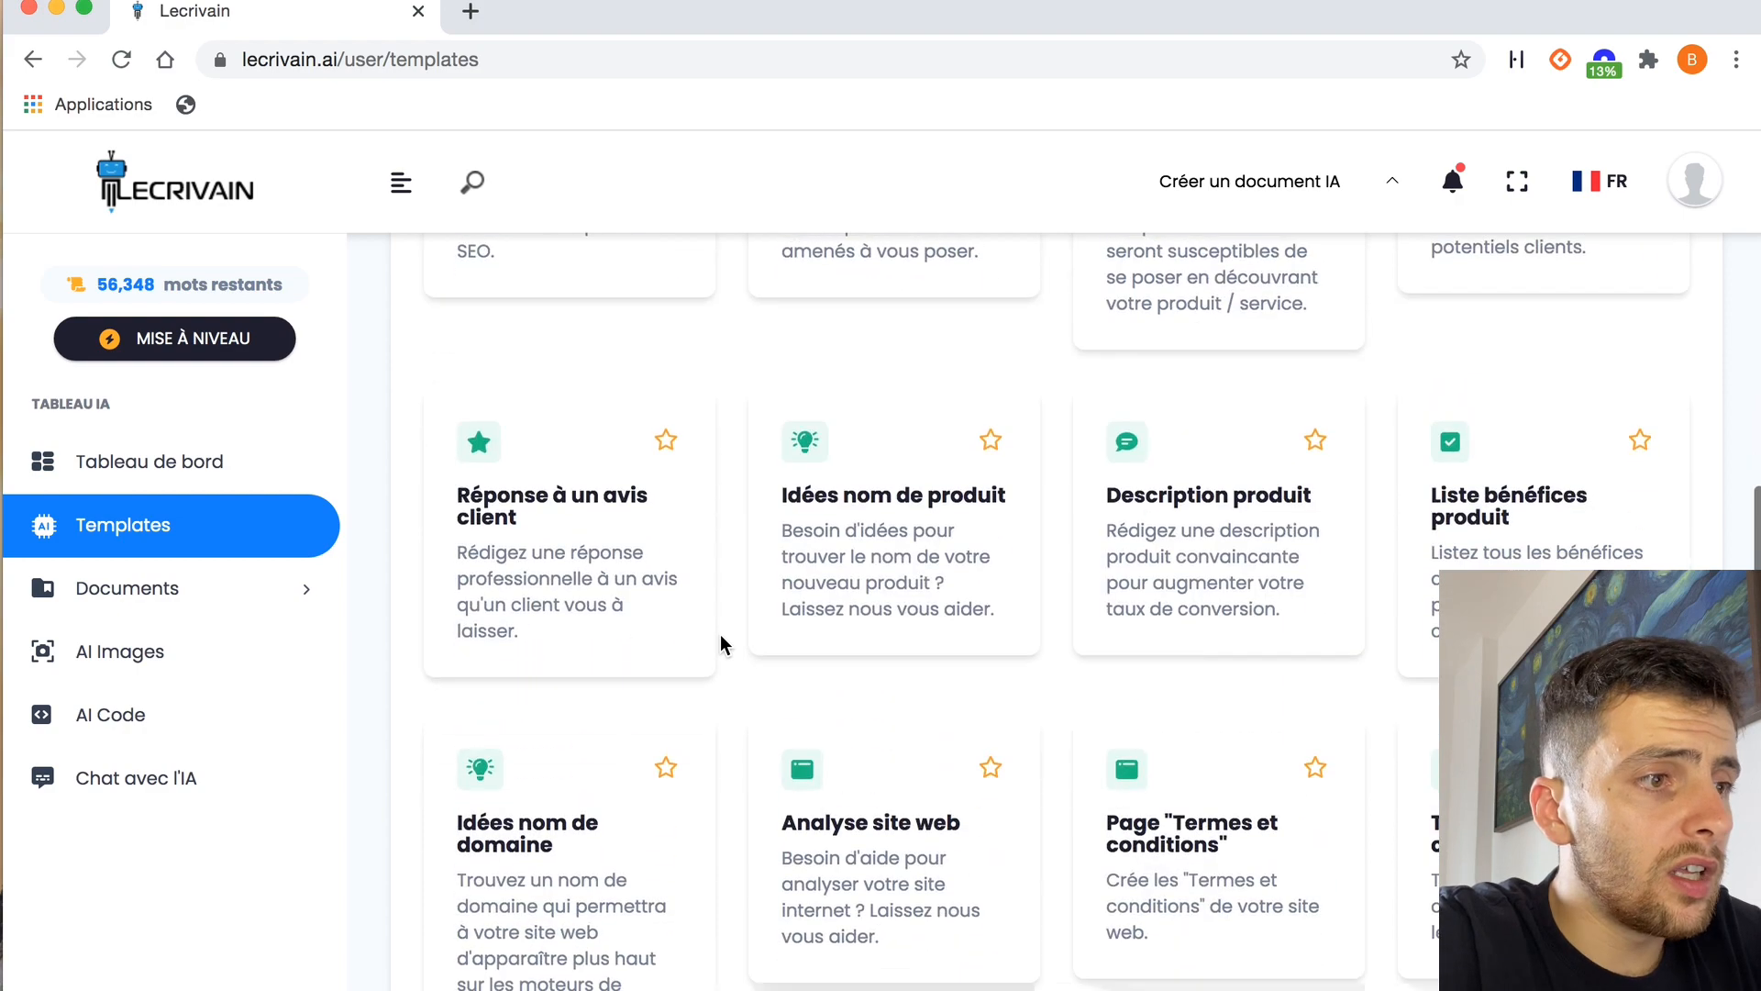
pyautogui.scroll(-3, 720, 640)
pyautogui.scroll(15, 720, 641)
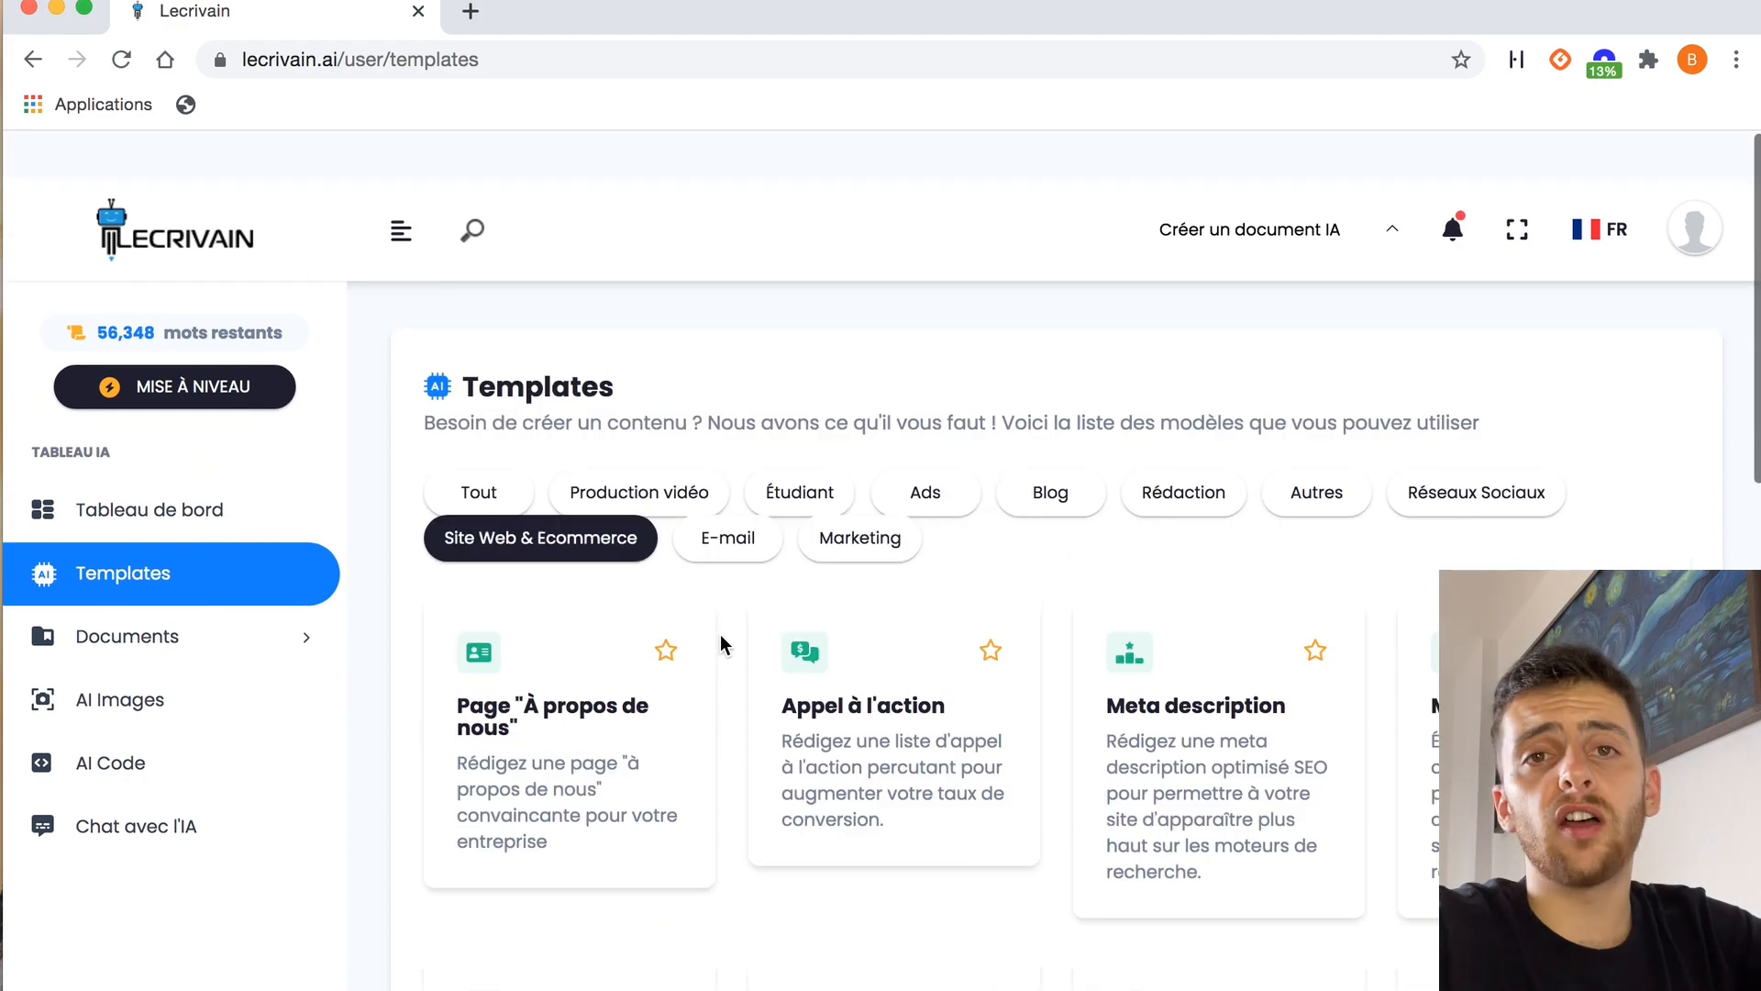